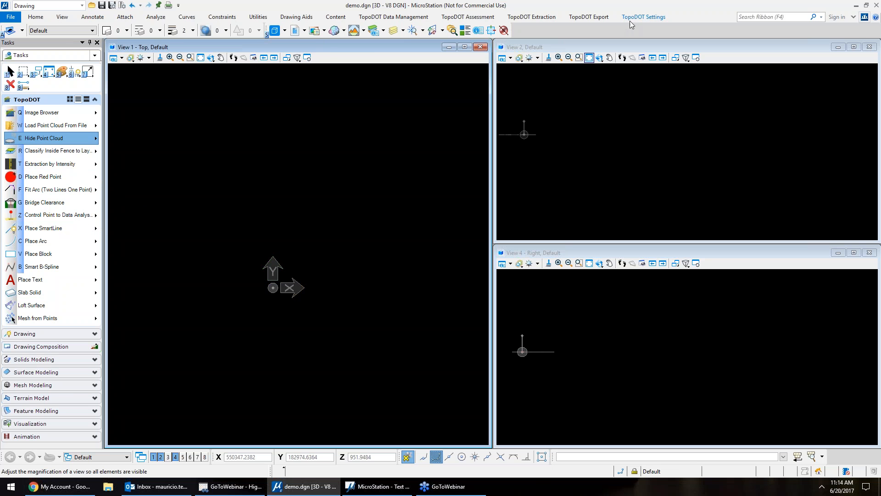
Open the TopoDOT Symbology Manager and place its window over the Top view.
{"action": "left_click", "coordinate": [642, 17]}
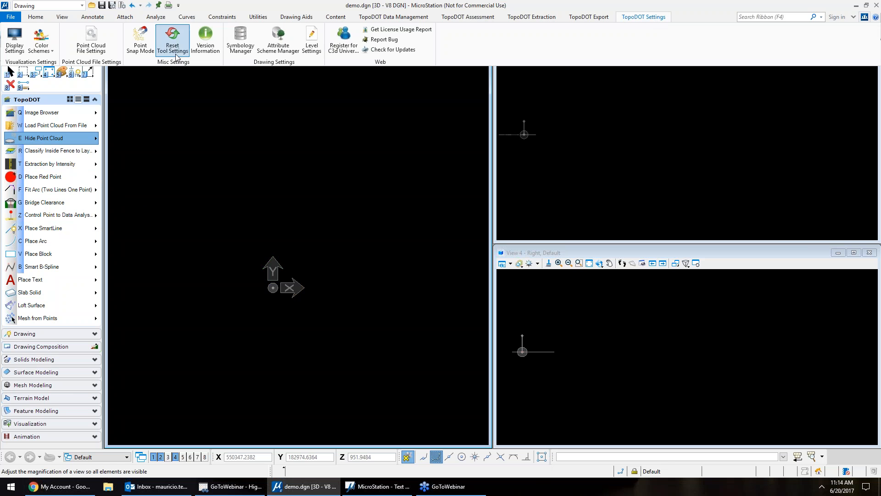
{"action": "left_click", "coordinate": [239, 39]}
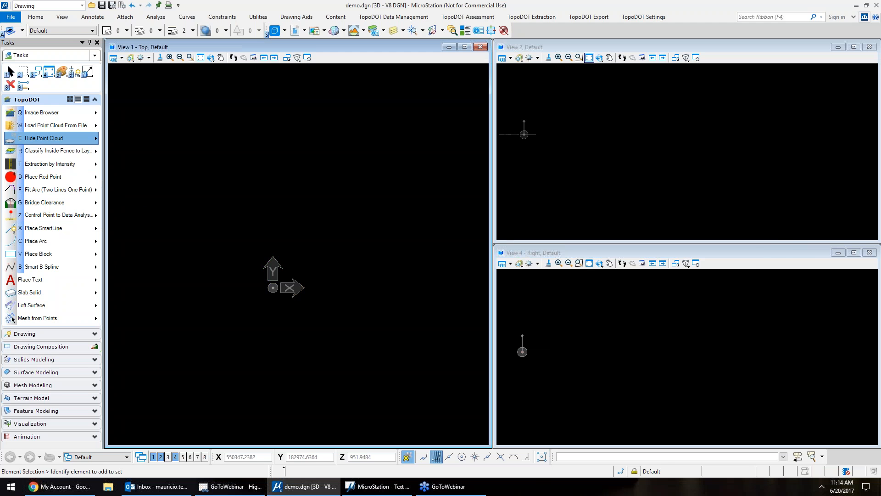
{"action": "left_click_drag", "start_coordinate": [595, 247], "coordinate": [308, 129]}
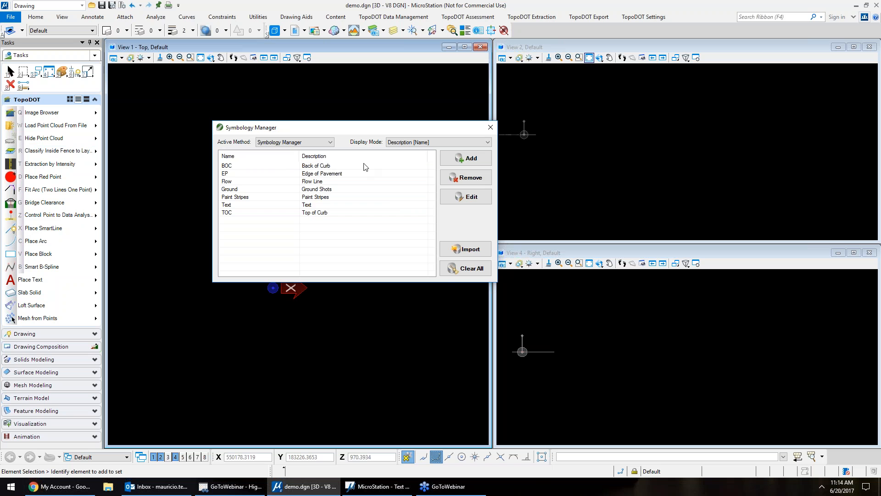
{"action": "left_click_drag", "start_coordinate": [330, 133], "coordinate": [310, 146]}
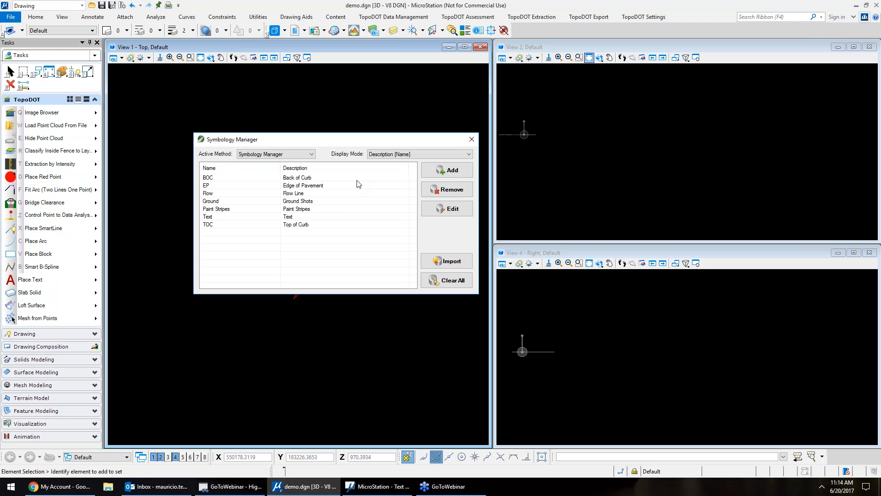
Examine the line, point and text settings offered for a new symbology, and discard the entry without saving.
{"action": "left_click", "coordinate": [450, 171]}
{"action": "left_click_drag", "start_coordinate": [390, 161], "coordinate": [661, 142]}
{"action": "left_click_drag", "start_coordinate": [538, 150], "coordinate": [477, 203]}
{"action": "key", "text": "Tab"}
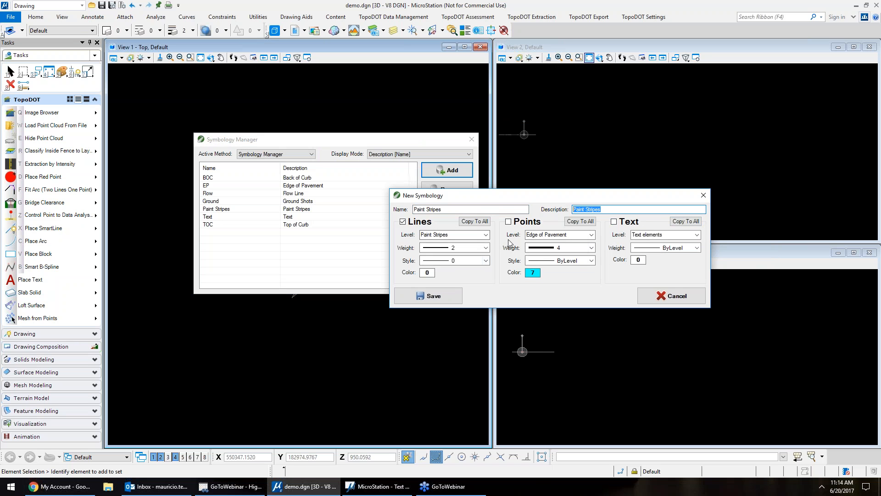
{"action": "left_click", "coordinate": [673, 295]}
Inspect the settings of the Flow Line and Paint Stripes symbologies, leaving both without saving changes.
{"action": "left_click", "coordinate": [306, 194]}
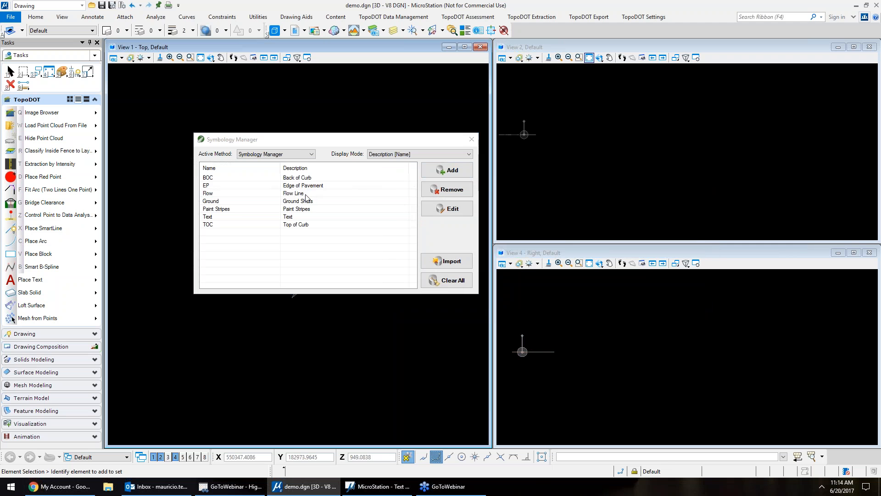
{"action": "double_click", "coordinate": [306, 196]}
{"action": "left_click", "coordinate": [459, 260]}
{"action": "left_click", "coordinate": [312, 209]}
{"action": "double_click", "coordinate": [312, 209]}
{"action": "left_click", "coordinate": [461, 260]}
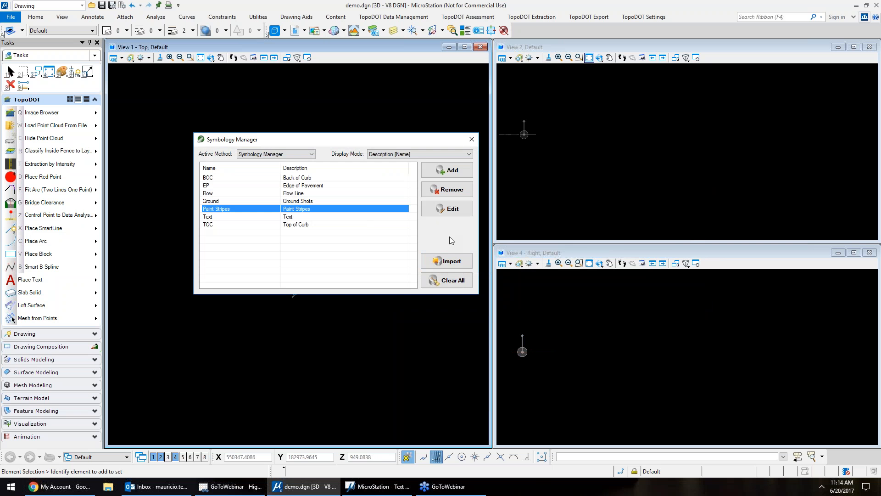
Check which file types can be imported as symbology while browsing Local Disk (C:), and cancel the import.
{"action": "left_click", "coordinate": [460, 260]}
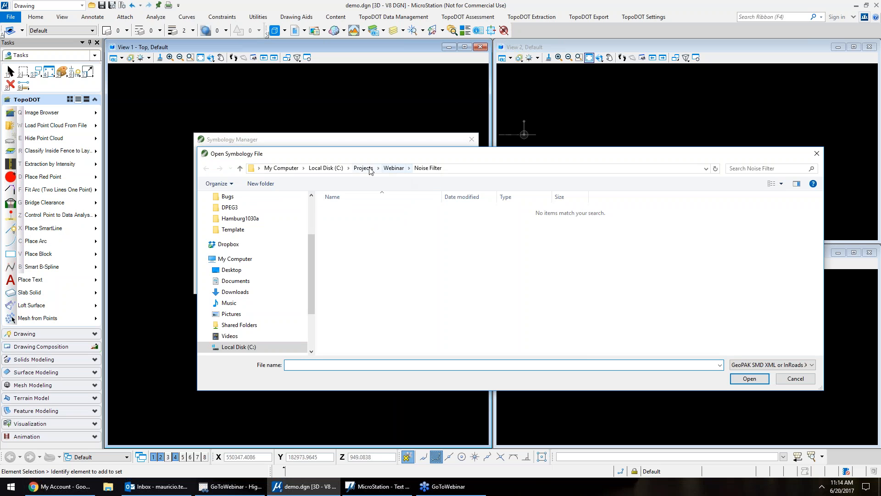
{"action": "left_click", "coordinate": [234, 347]}
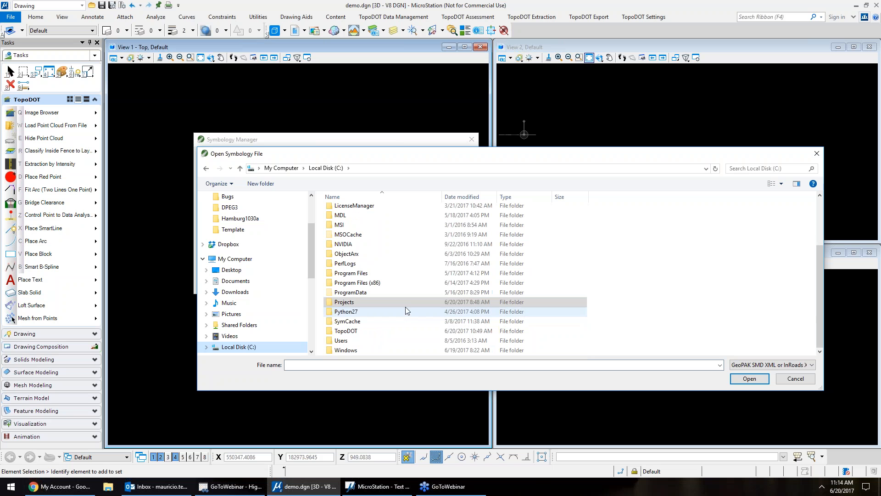
{"action": "left_click", "coordinate": [768, 364]}
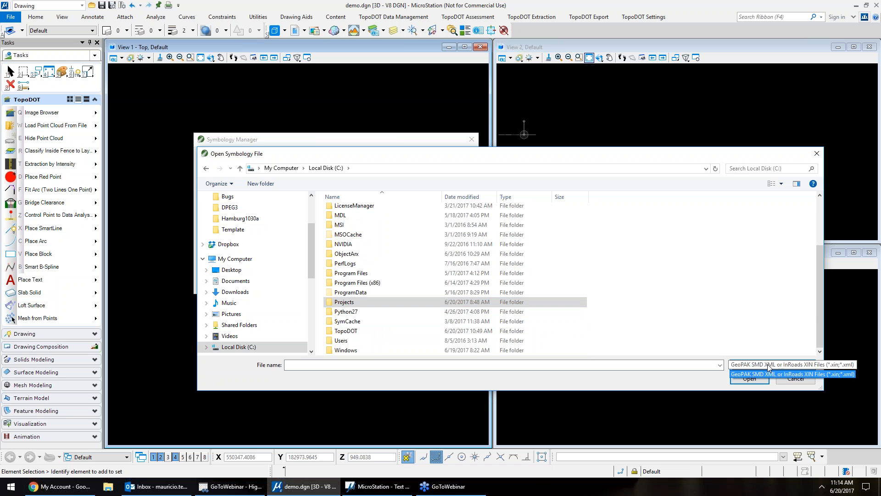
{"action": "left_click", "coordinate": [798, 374]}
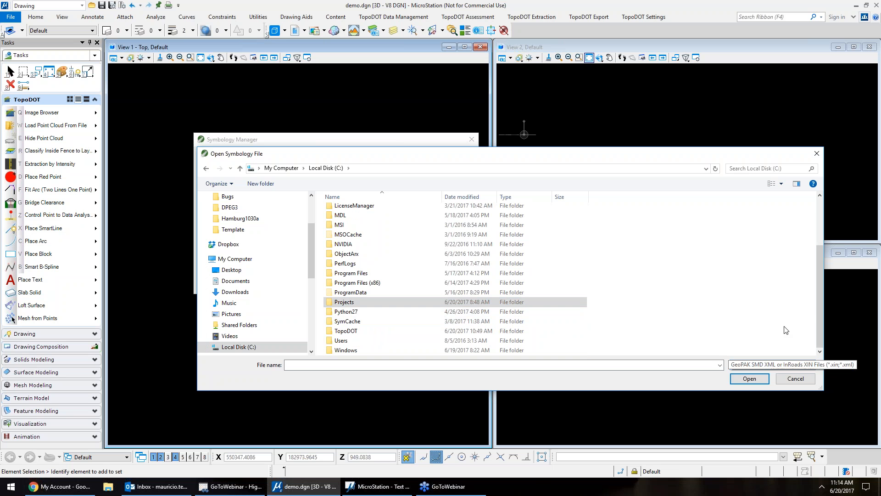
{"action": "left_click", "coordinate": [796, 379]}
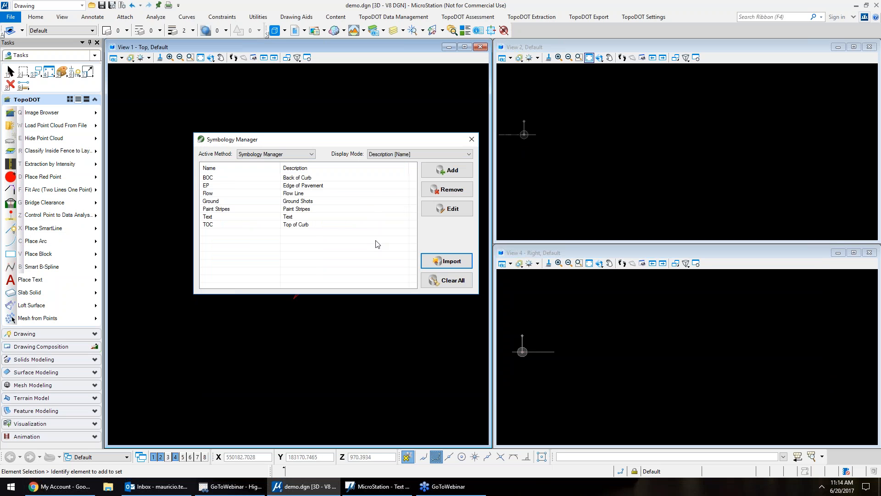
Inspect the line, point and text settings of the Ground Shots symbology without saving changes.
{"action": "left_click", "coordinate": [256, 202]}
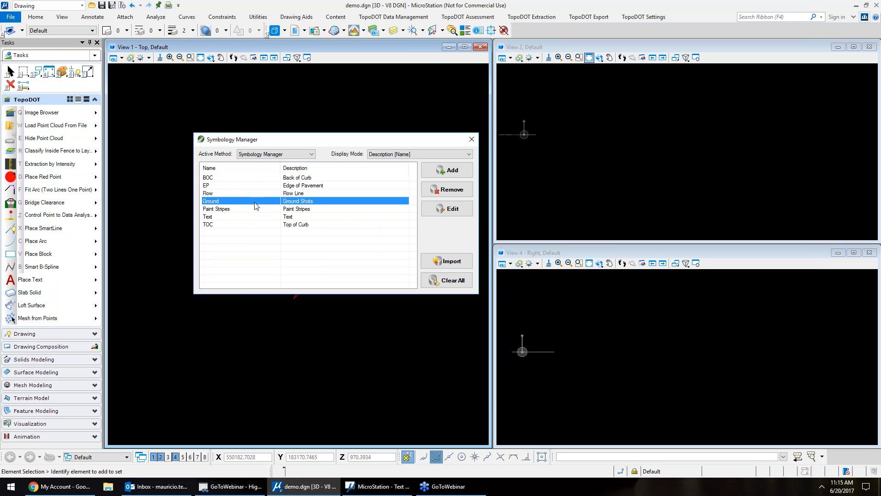
{"action": "double_click", "coordinate": [303, 203]}
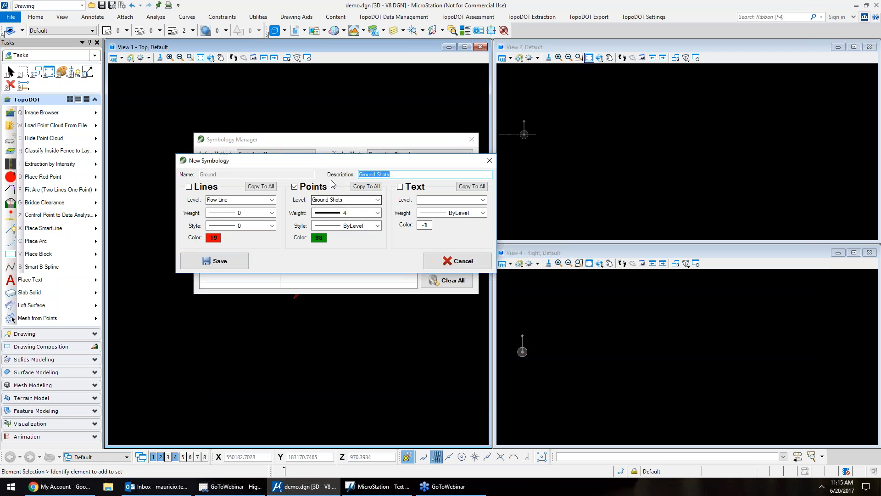
{"action": "left_click", "coordinate": [460, 260]}
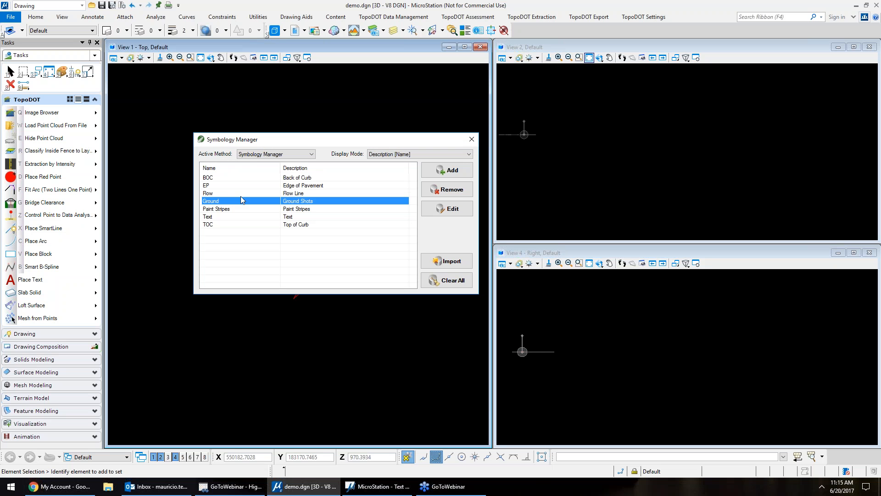
{"action": "left_click_drag", "start_coordinate": [305, 142], "coordinate": [609, 136]}
{"action": "left_click", "coordinate": [542, 172]}
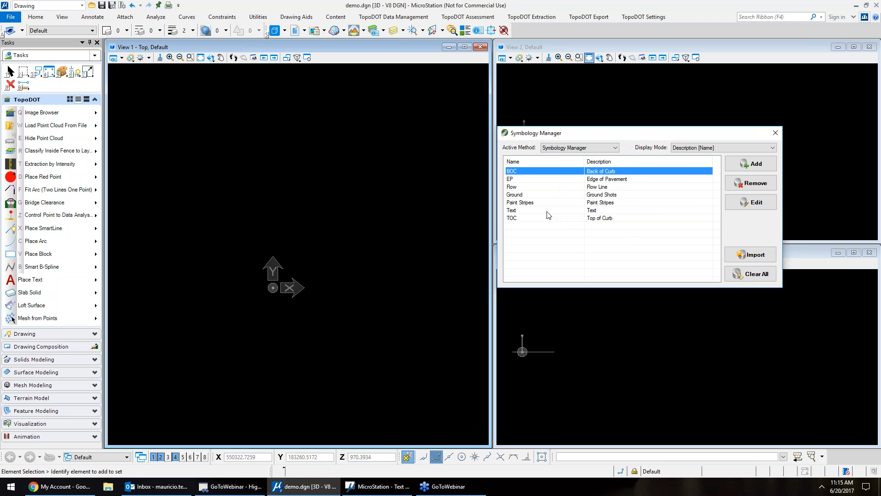
{"action": "left_click_drag", "start_coordinate": [631, 133], "coordinate": [458, 151]}
Start the Break-line Extraction tool and place the Symbology Manager beside its window.
{"action": "left_click", "coordinate": [207, 133]}
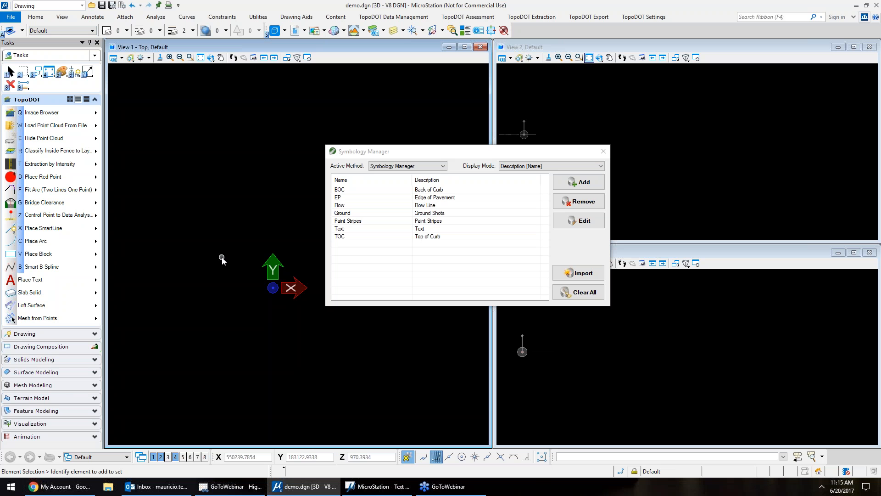
{"action": "key", "text": "t"}
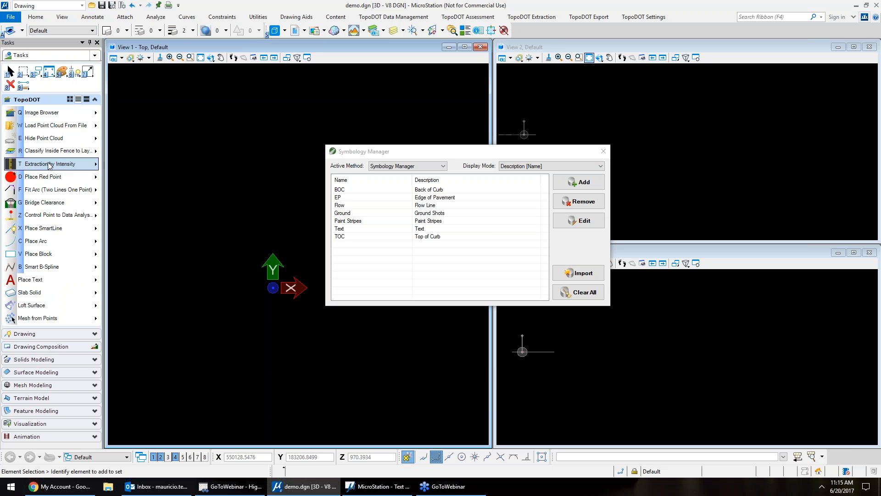
{"action": "key", "text": "Escape"}
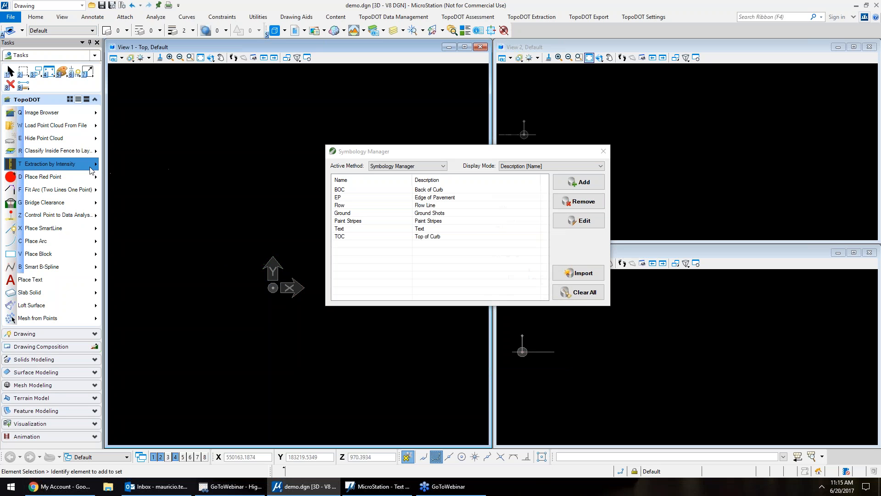
{"action": "left_click", "coordinate": [76, 163]}
{"action": "left_click", "coordinate": [167, 202]}
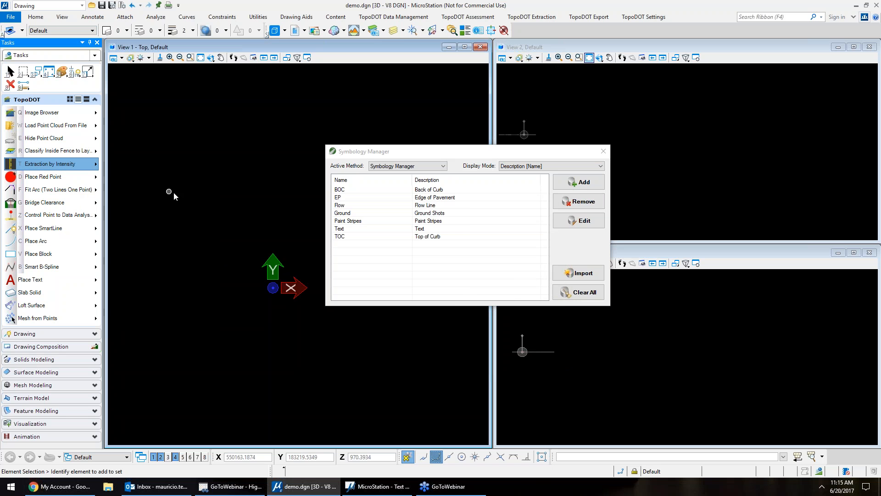
{"action": "left_click", "coordinate": [299, 323]}
{"action": "left_click", "coordinate": [300, 322]}
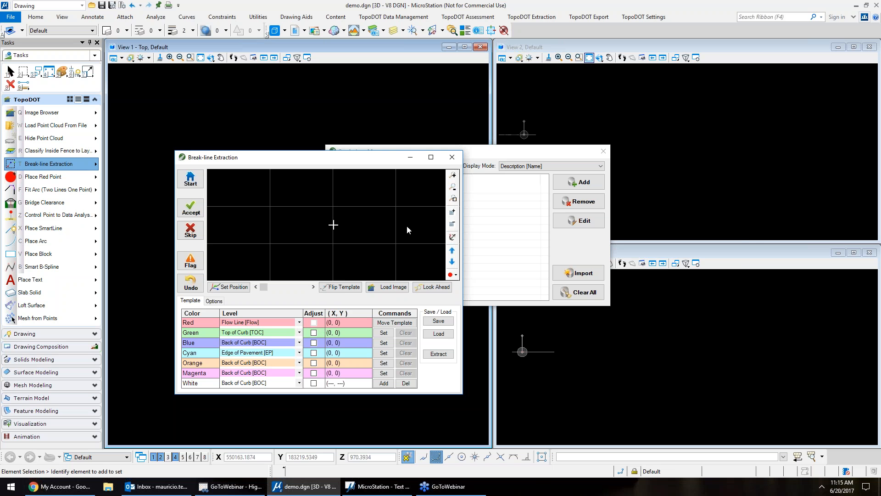
{"action": "left_click_drag", "start_coordinate": [497, 155], "coordinate": [651, 171]}
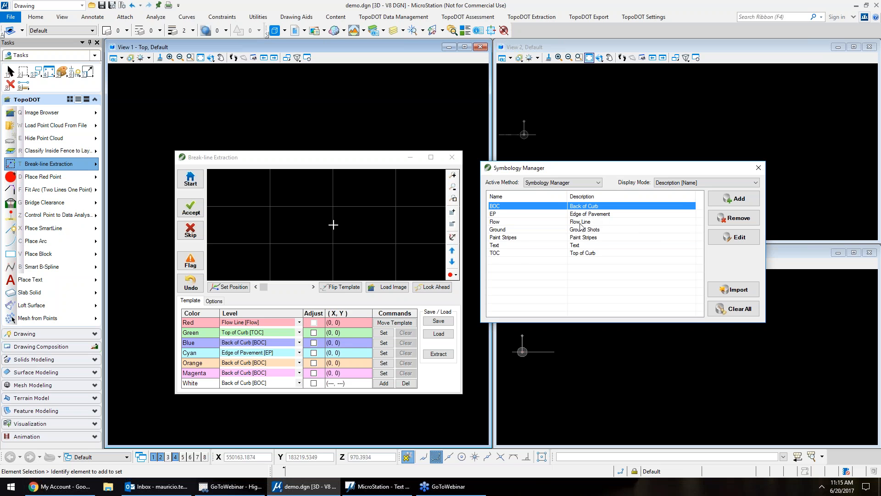
Examine the symbologies offered as the level of the red template line, keeping Flow Line [Flow] selected.
{"action": "left_click", "coordinate": [300, 323]}
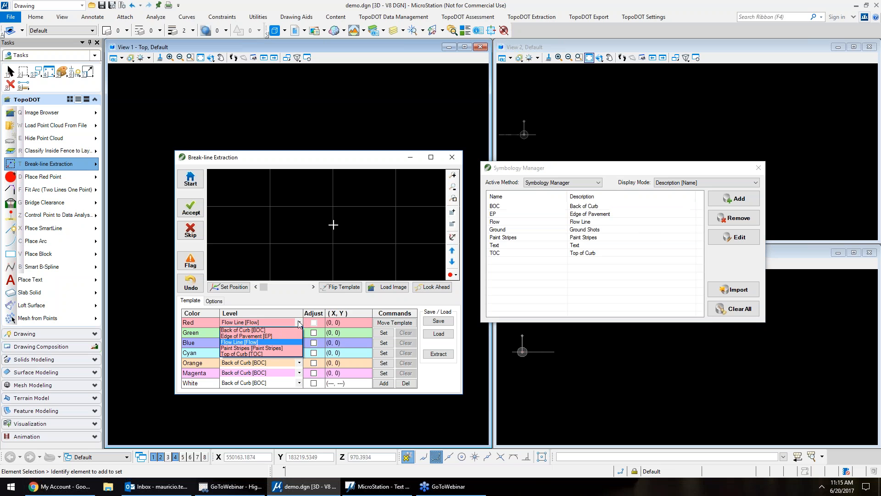
{"action": "left_click", "coordinate": [270, 336]}
{"action": "left_click", "coordinate": [275, 322]}
{"action": "left_click", "coordinate": [271, 343]}
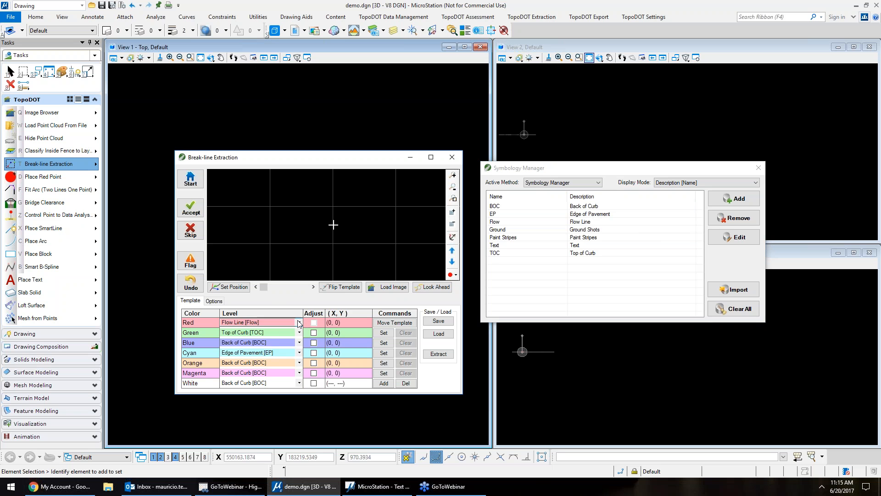
{"action": "left_click", "coordinate": [281, 323]}
{"action": "left_click", "coordinate": [269, 345]}
{"action": "left_click", "coordinate": [264, 325]}
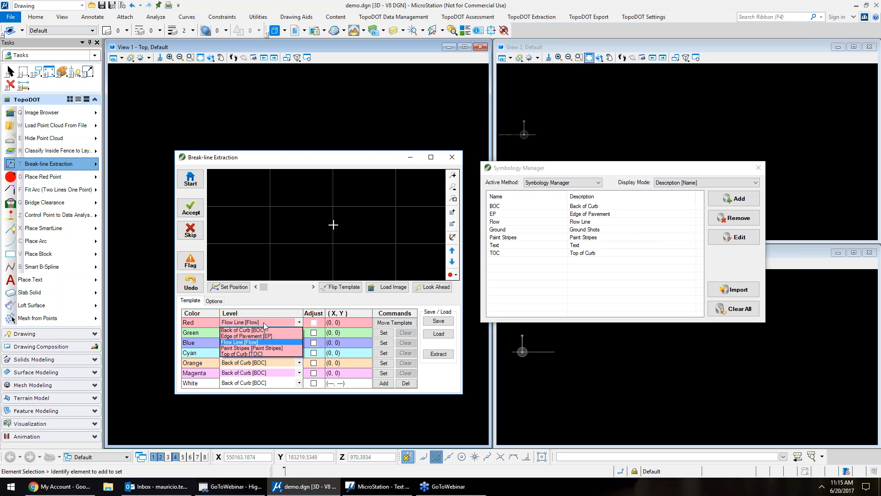
{"action": "left_click", "coordinate": [258, 343]}
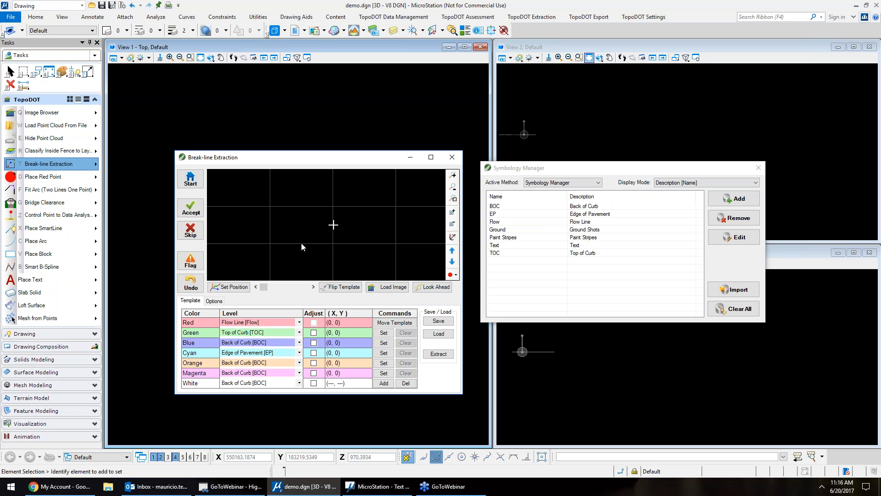
{"action": "left_click", "coordinate": [300, 323]}
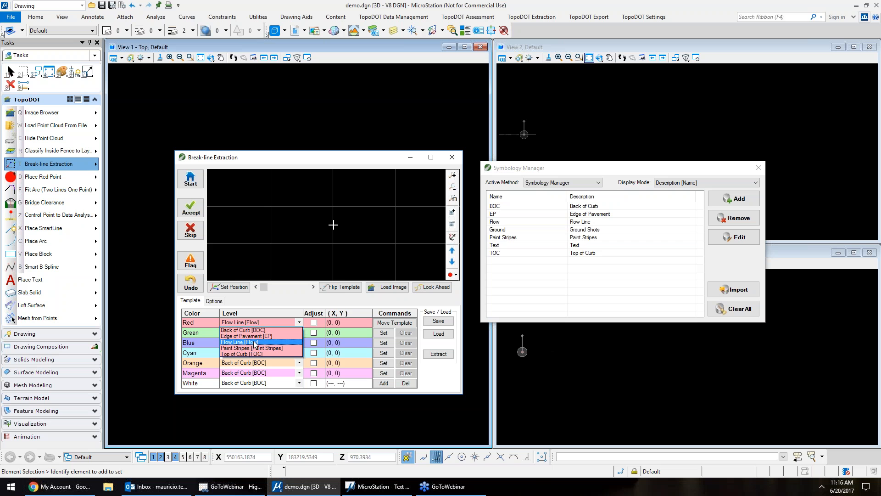
{"action": "left_click", "coordinate": [559, 261]}
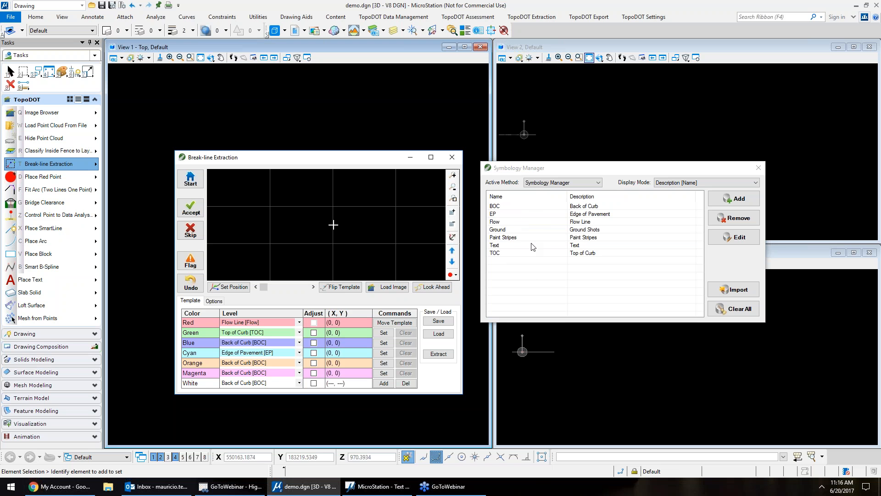
Check which element types are enabled for the Ground Shots symbology, and close its settings.
{"action": "left_click", "coordinate": [585, 230]}
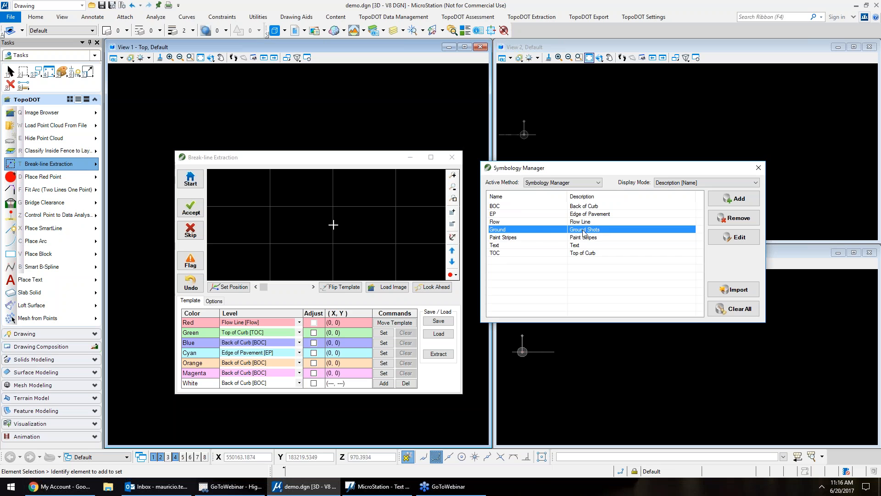
{"action": "double_click", "coordinate": [534, 230]}
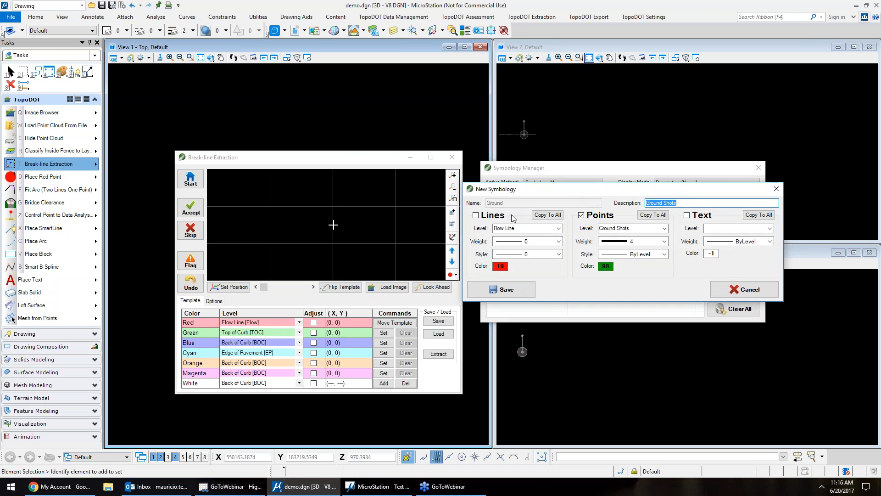
{"action": "left_click", "coordinate": [776, 188]}
Compare the level choices of the red template line with the symbologies defined in the Symbology Manager.
{"action": "left_click", "coordinate": [301, 306]}
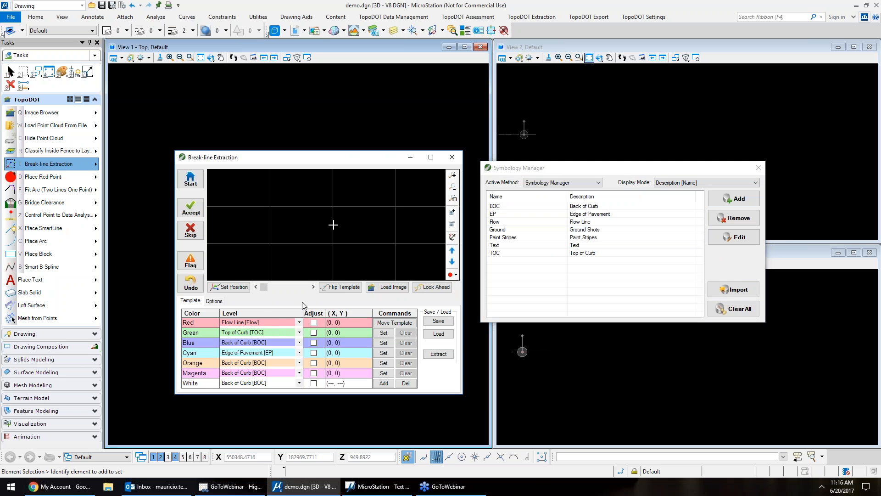
{"action": "left_click", "coordinate": [298, 322]}
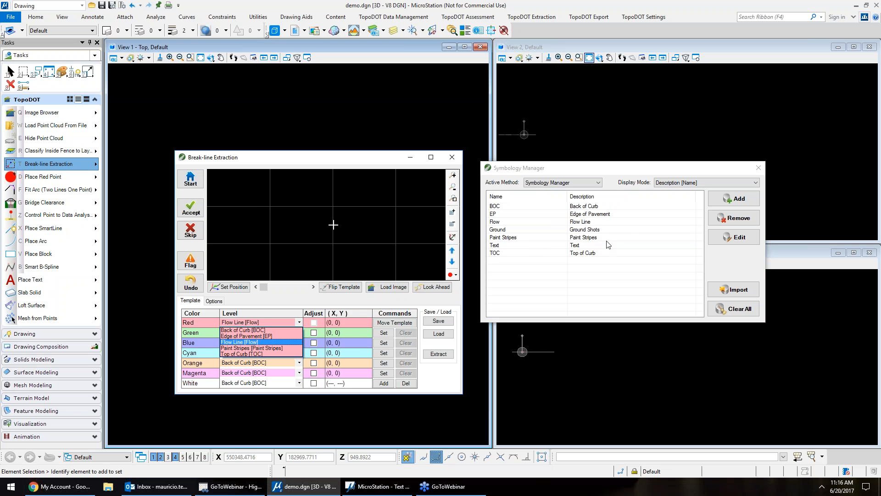
{"action": "left_click", "coordinate": [557, 296]}
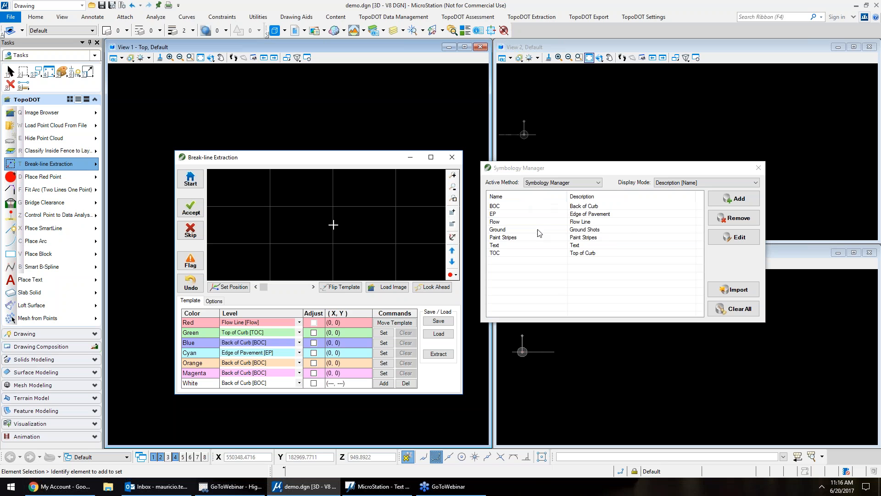
{"action": "left_click", "coordinate": [297, 322]}
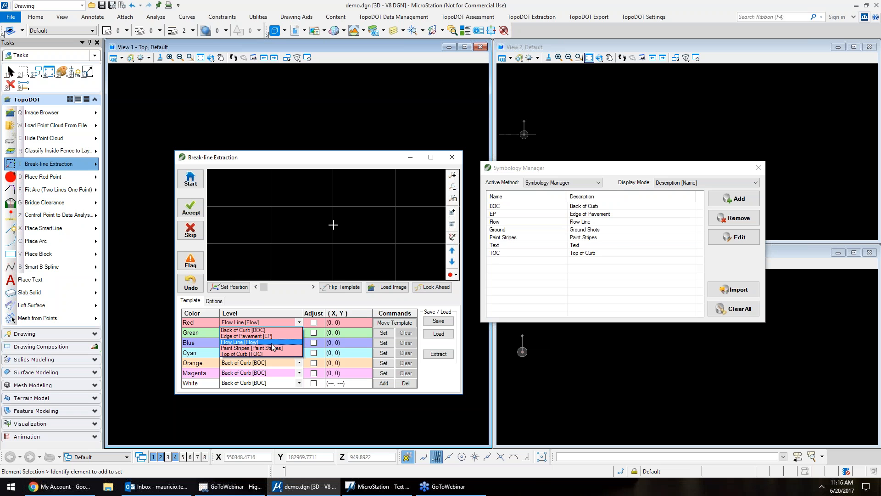
{"action": "left_click", "coordinate": [286, 304]}
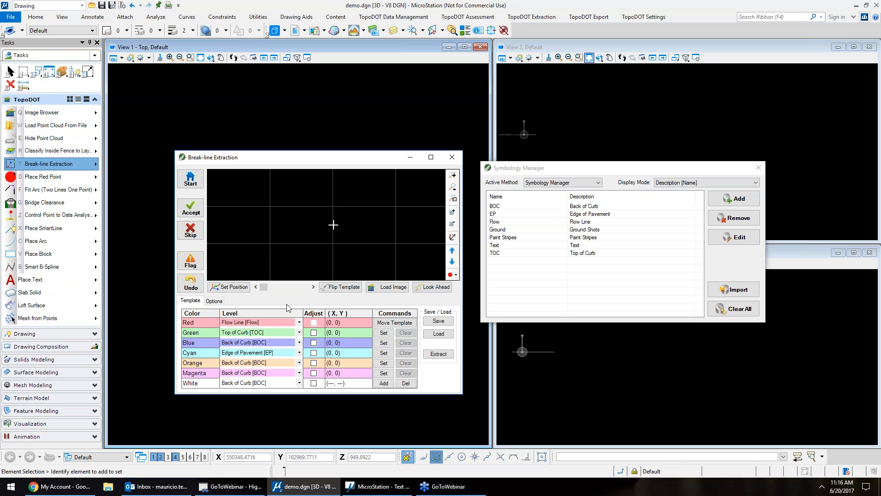
Close Break-line Extraction, start the Elevation Grid tool, and examine the symbologies offered as its plot level.
{"action": "left_click", "coordinate": [452, 157]}
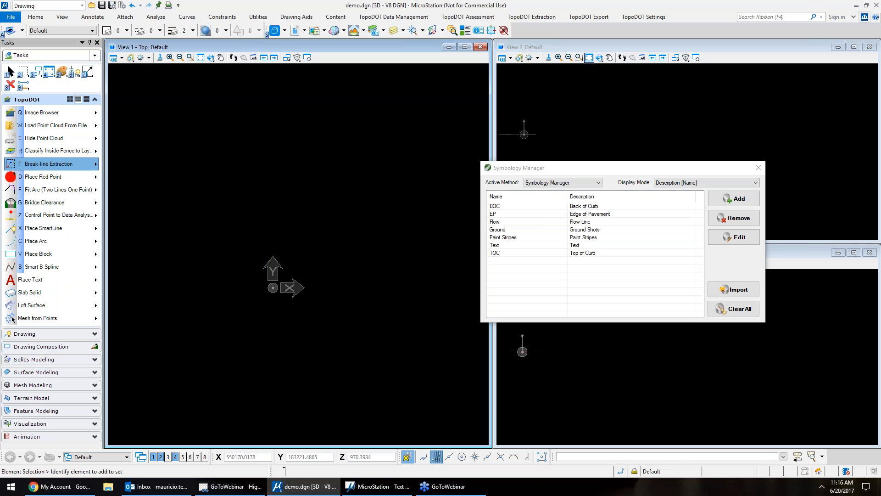
{"action": "key", "text": "t"}
{"action": "left_click", "coordinate": [163, 233]}
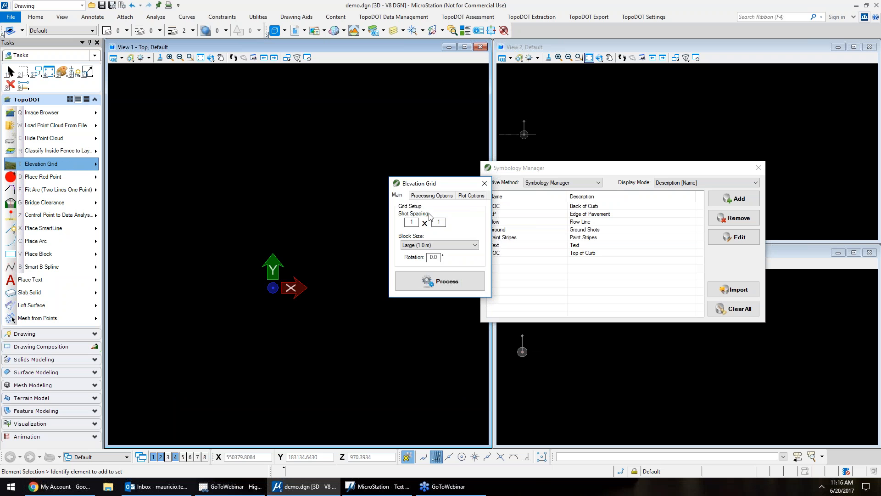
{"action": "left_click", "coordinate": [465, 198]}
{"action": "left_click_drag", "start_coordinate": [429, 182], "coordinate": [289, 172]}
{"action": "left_click", "coordinate": [339, 206]}
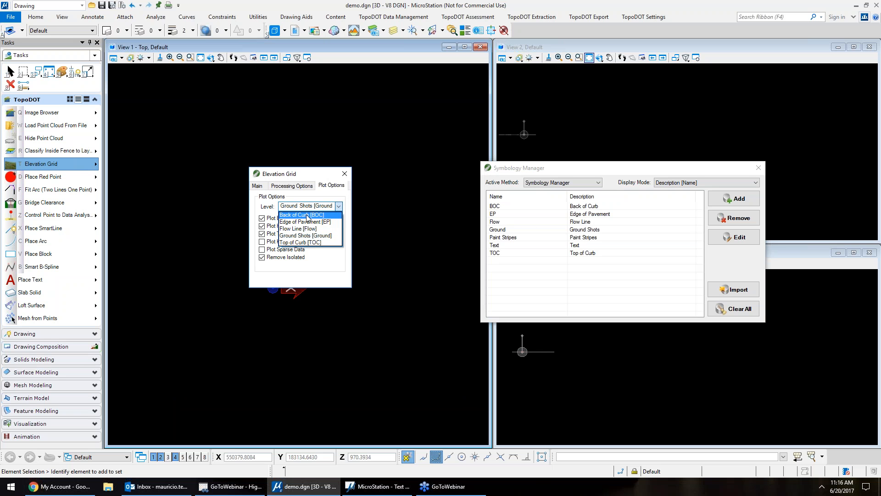
Check which element types are enabled for the Back of Curb symbology, and close its settings without saving.
{"action": "double_click", "coordinate": [543, 207]}
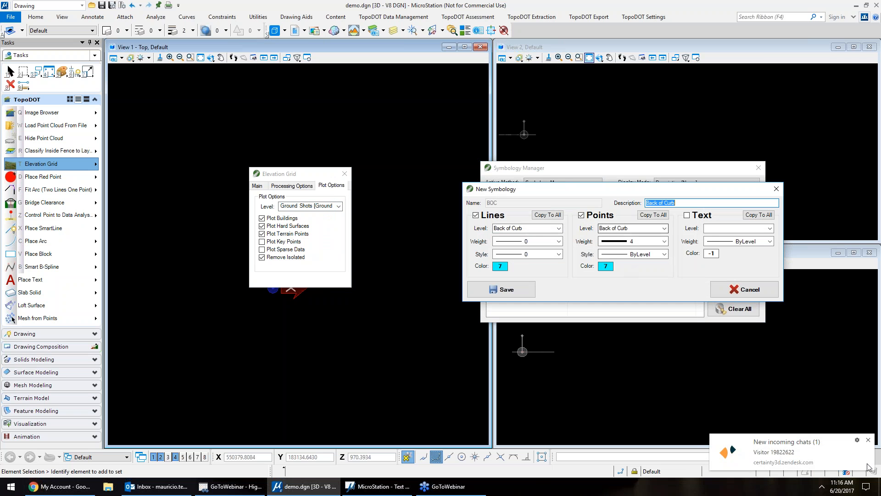
{"action": "left_click", "coordinate": [868, 440]}
{"action": "left_click", "coordinate": [756, 293]}
Keep Ground Shots [Ground] as the plot level of the elevation grid and close the Elevation Grid tool.
{"action": "left_click", "coordinate": [333, 206]}
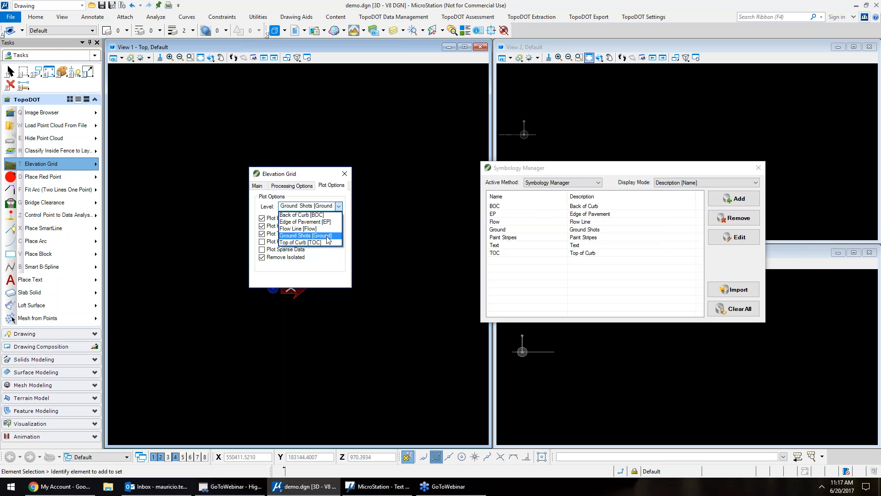
{"action": "left_click", "coordinate": [329, 236]}
{"action": "left_click", "coordinate": [257, 185]}
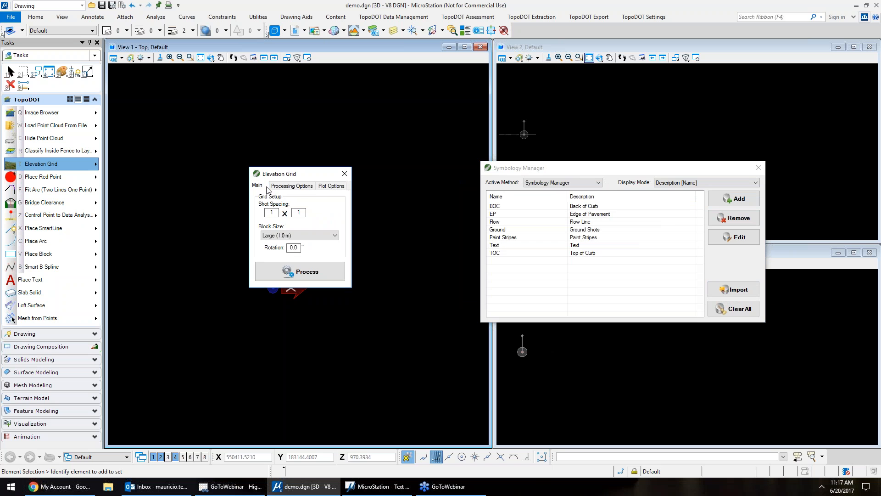
{"action": "left_click", "coordinate": [344, 173]}
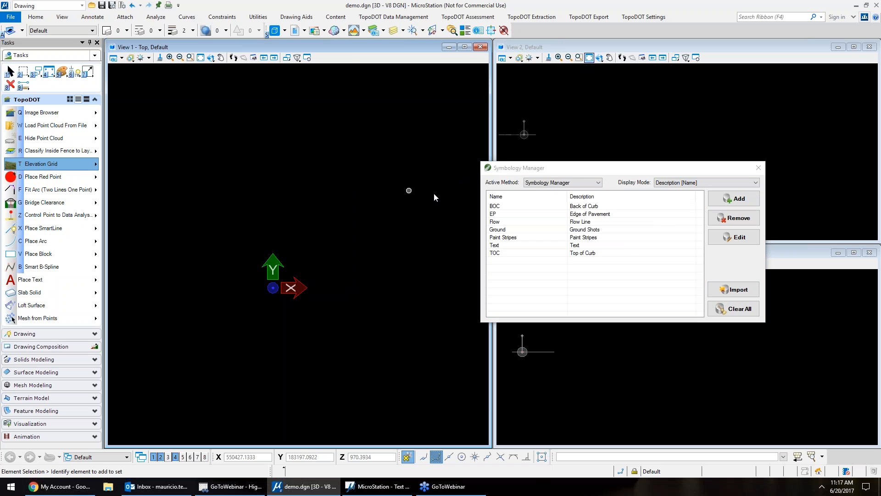
{"action": "scroll", "coordinate": [232, 184], "scroll_direction": "down", "scroll_amount": 2}
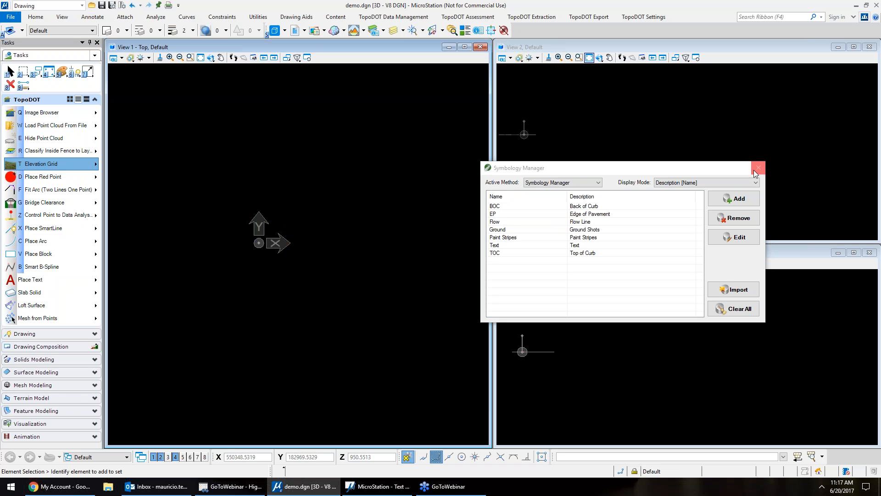
Review the available active methods in the Symbology Manager and switch the method to By Level.
{"action": "left_click", "coordinate": [589, 183]}
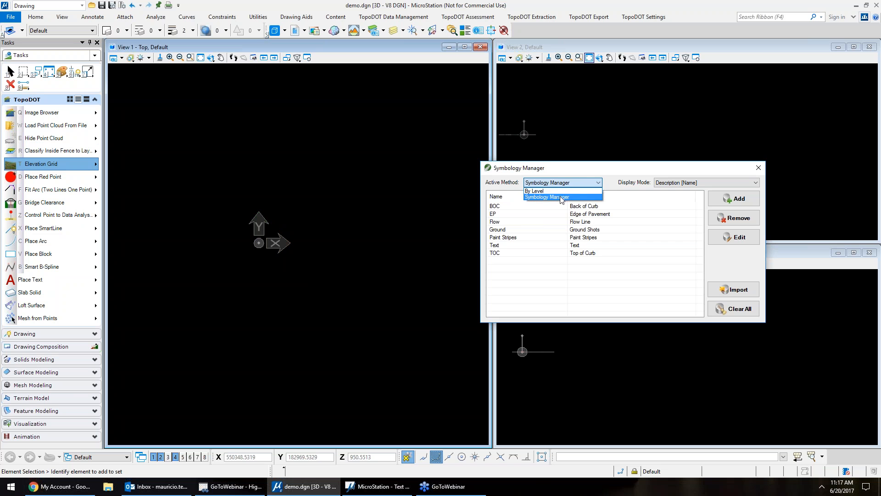
{"action": "left_click", "coordinate": [577, 197]}
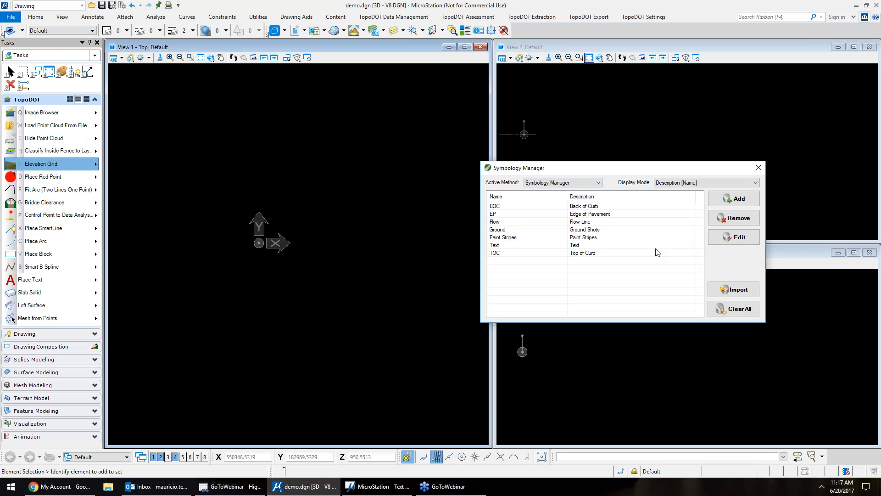
{"action": "left_click", "coordinate": [547, 183]}
{"action": "left_click", "coordinate": [551, 195]}
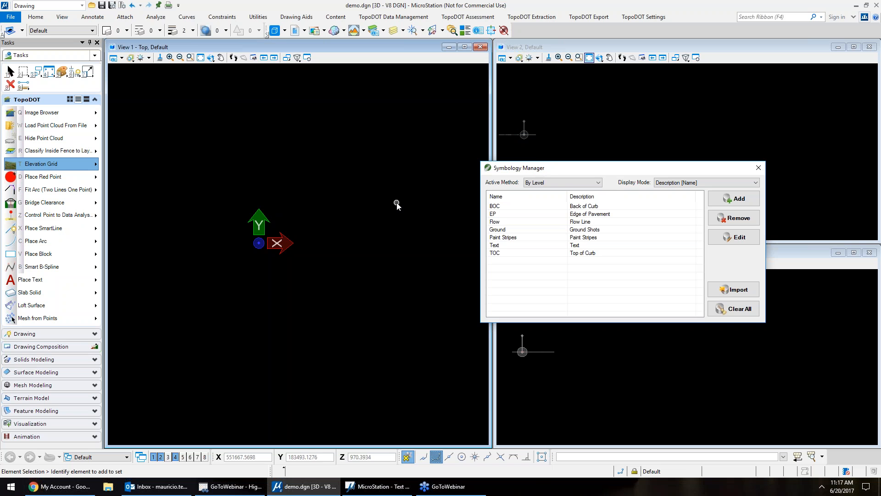
Set the active method back to Symbology Manager and close the manager.
{"action": "left_click", "coordinate": [551, 183]}
{"action": "left_click", "coordinate": [553, 196]}
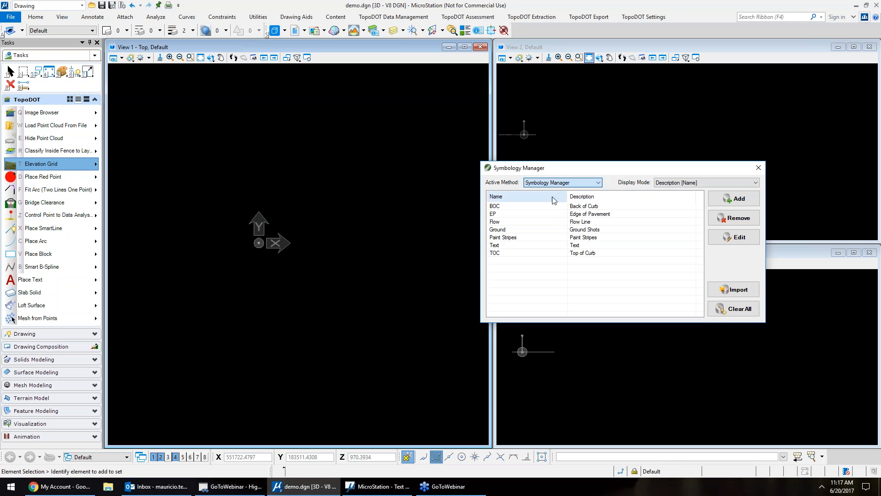
{"action": "left_click", "coordinate": [760, 168]}
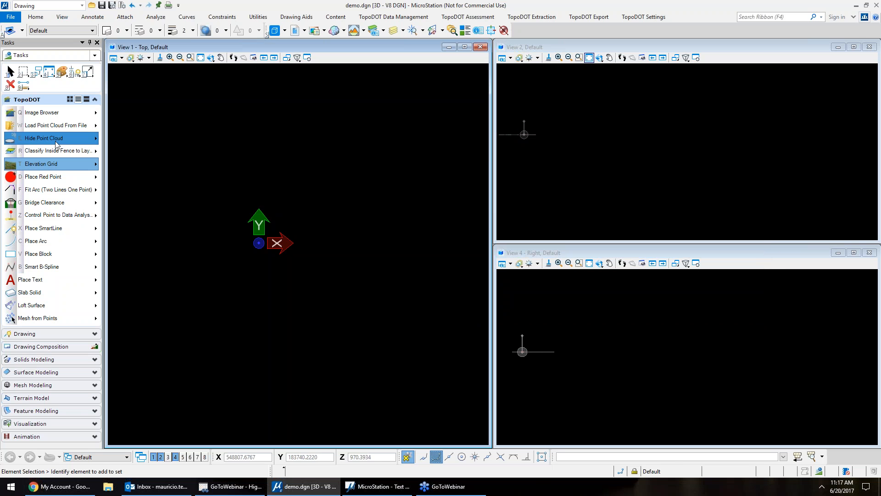
Show the hidden point cloud and examine the dashed paint stripes along the road in View 1.
{"action": "left_click", "coordinate": [44, 138]}
{"action": "left_click", "coordinate": [104, 377]}
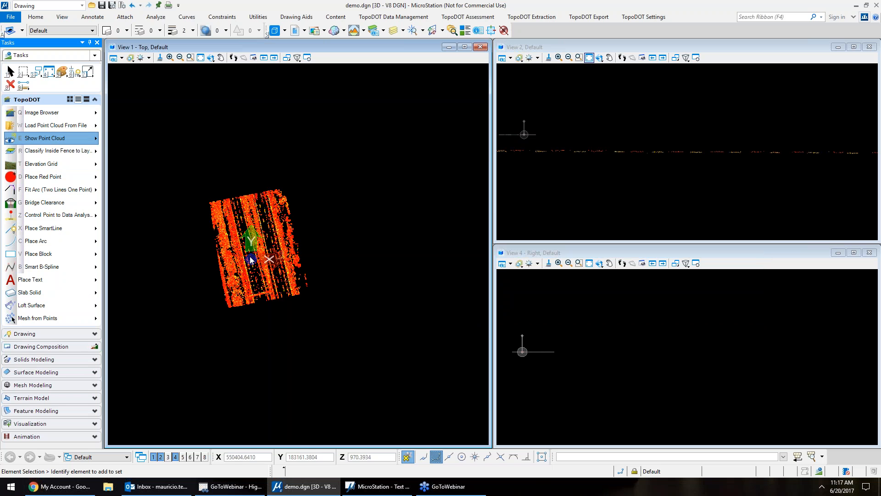
{"action": "scroll", "coordinate": [271, 300], "scroll_direction": "up", "scroll_amount": 5}
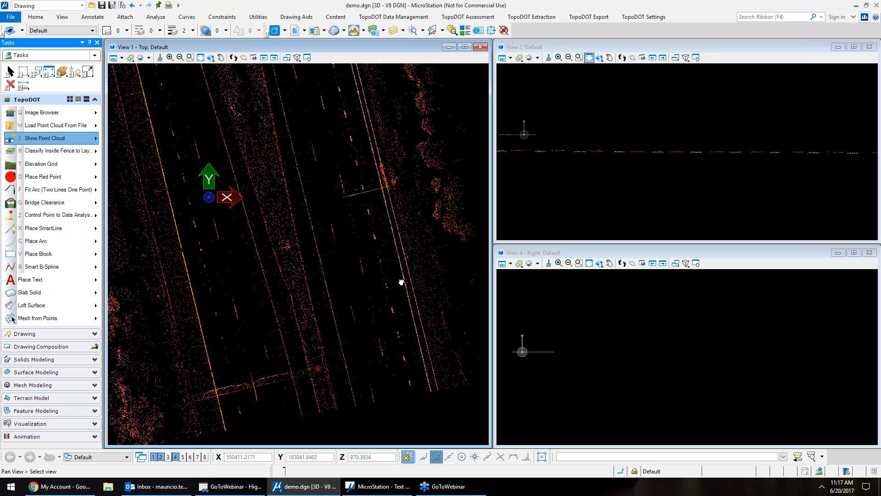
{"action": "middle_click_drag", "start_coordinate": [404, 280], "coordinate": [390, 304]}
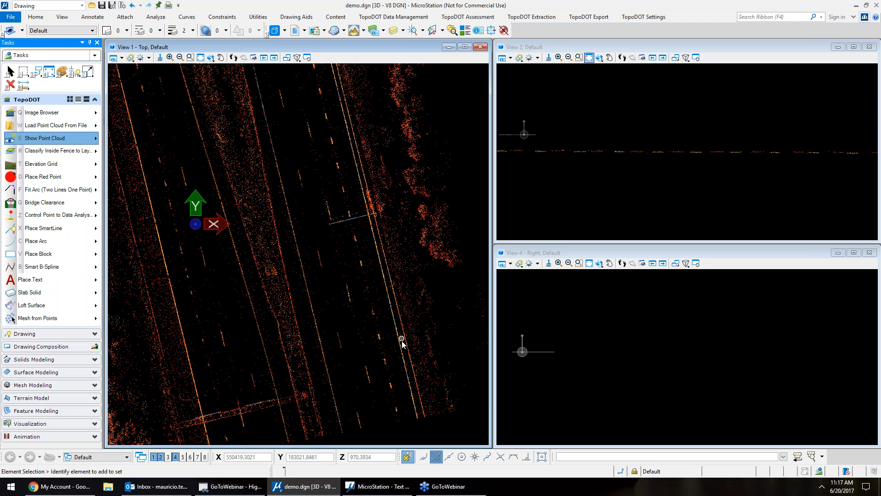
{"action": "middle_click_drag", "start_coordinate": [328, 143], "coordinate": [290, 143]}
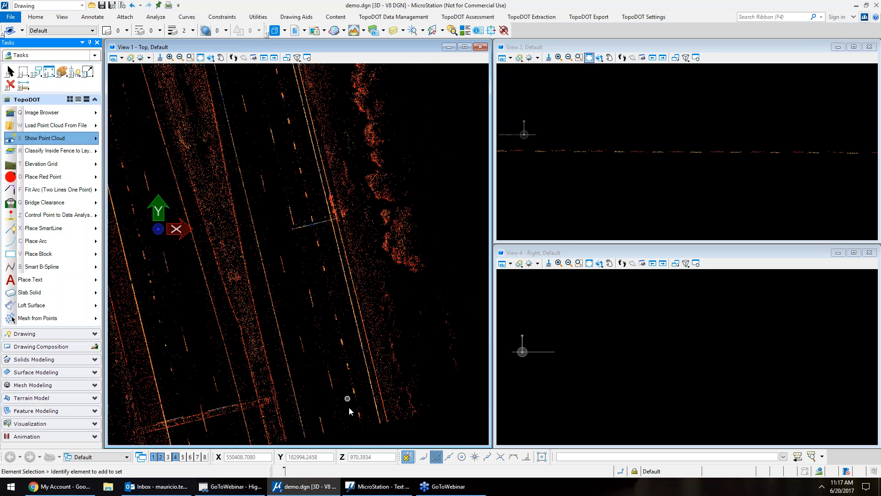
{"action": "scroll", "coordinate": [356, 415], "scroll_direction": "up", "scroll_amount": 1}
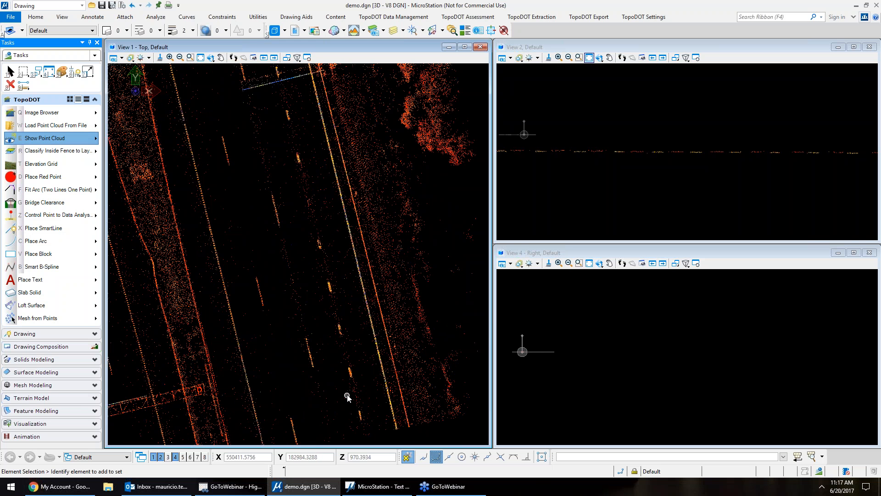
{"action": "middle_click_drag", "start_coordinate": [353, 385], "coordinate": [341, 285]}
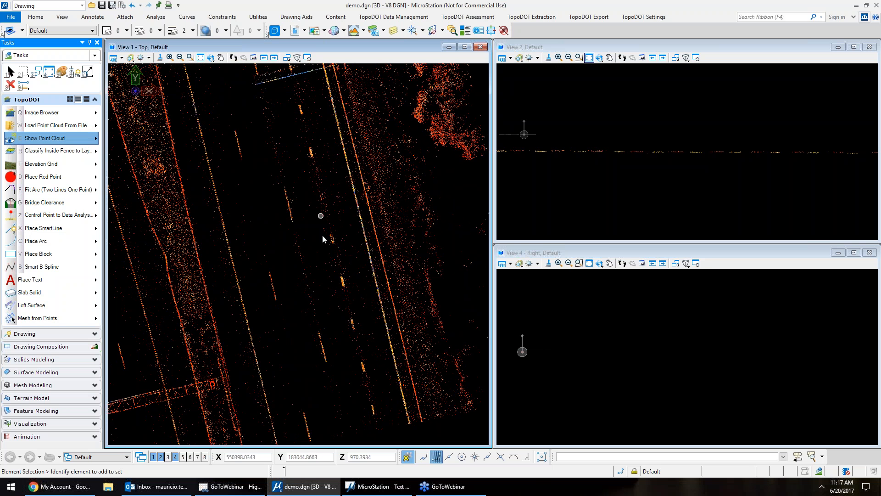
{"action": "left_click_drag", "start_coordinate": [387, 365], "coordinate": [346, 378]}
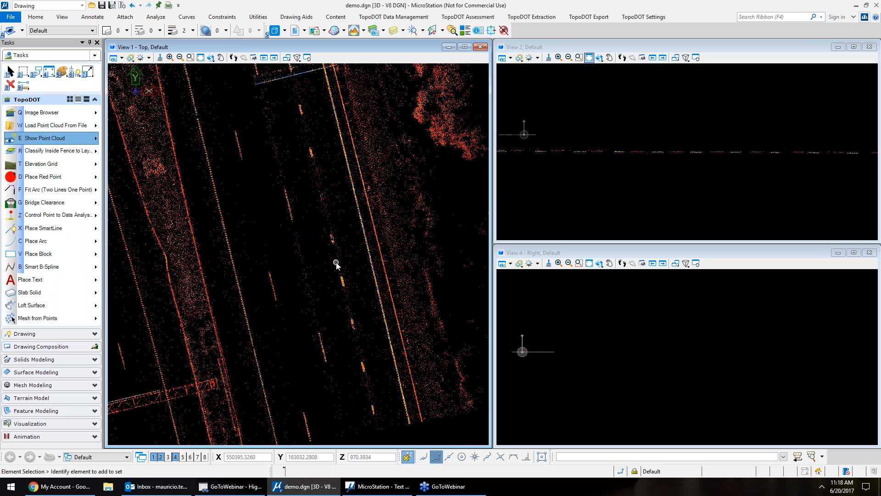
Extract the dashed lane stripe in View 1 with Extraction by Intensity, using Paint Stripes [Paint Stripes] as the level.
{"action": "left_click", "coordinate": [41, 164]}
{"action": "left_click", "coordinate": [115, 173]}
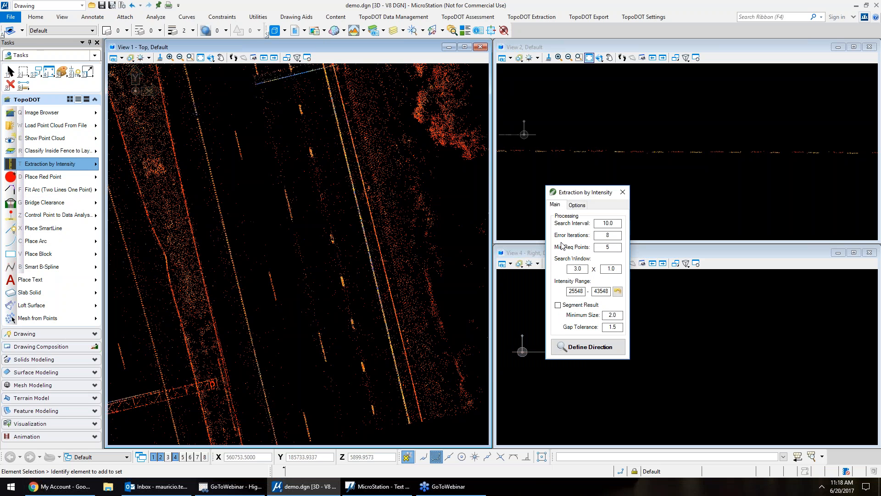
{"action": "left_click", "coordinate": [577, 205]}
{"action": "left_click", "coordinate": [605, 226]}
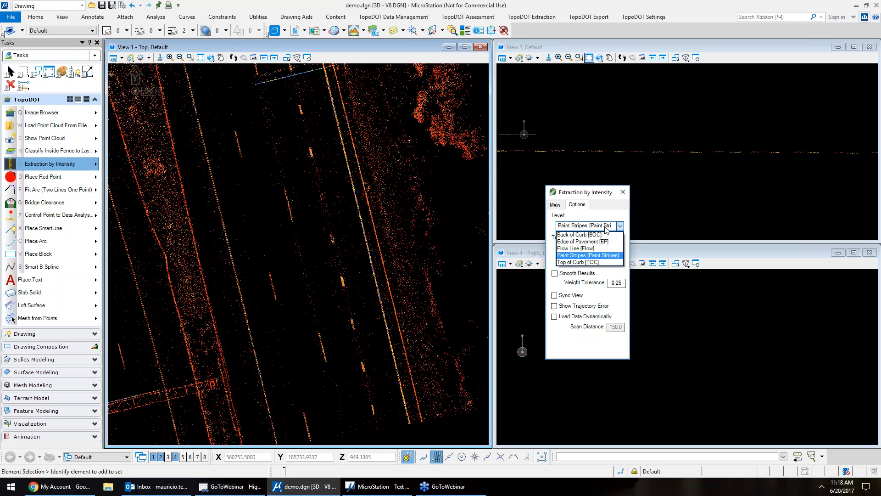
{"action": "left_click", "coordinate": [596, 255]}
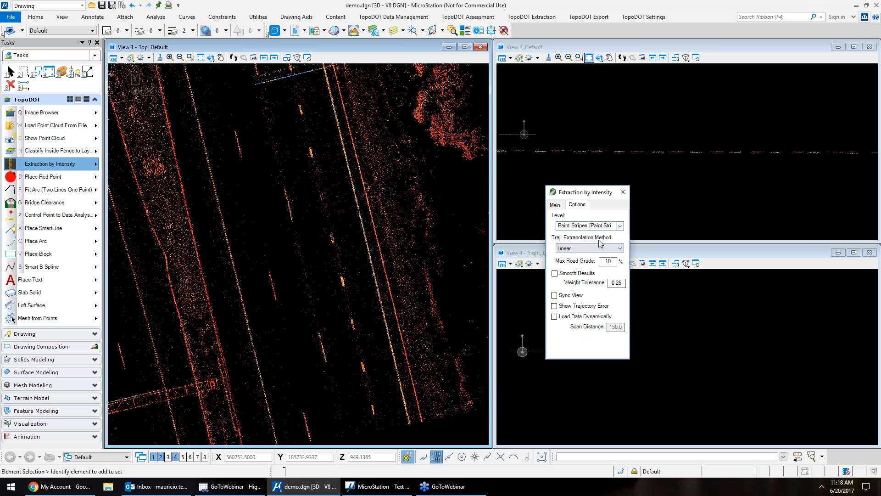
{"action": "left_click", "coordinate": [555, 204]}
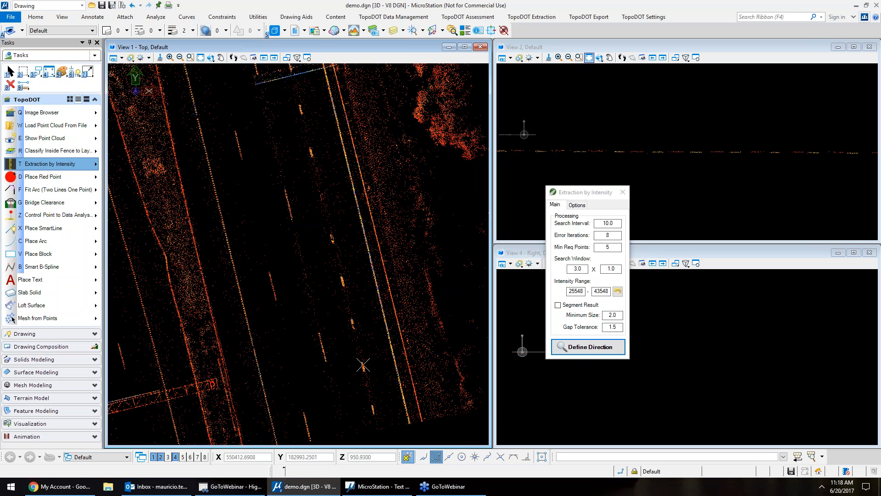
{"action": "key", "text": "Escape"}
Examine how the extracted line string follows the dashed stripe along the road, and delete the line string.
{"action": "left_click", "coordinate": [356, 321]}
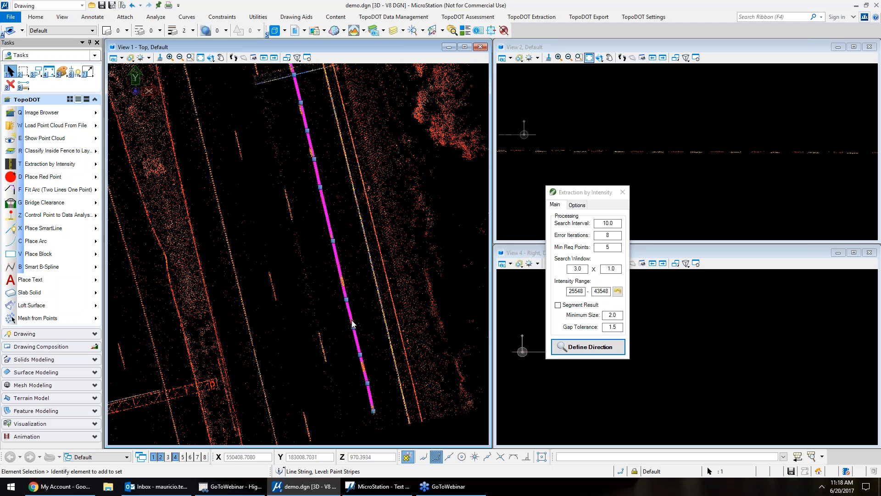
{"action": "scroll", "coordinate": [323, 258], "scroll_direction": "up", "scroll_amount": 5}
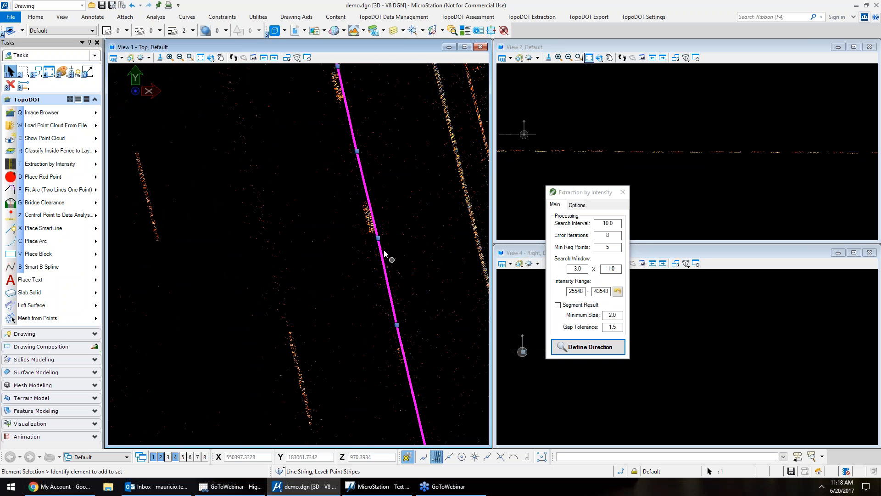
{"action": "scroll", "coordinate": [387, 324], "scroll_direction": "down", "scroll_amount": 5}
{"action": "scroll", "coordinate": [374, 224], "scroll_direction": "up", "scroll_amount": 5}
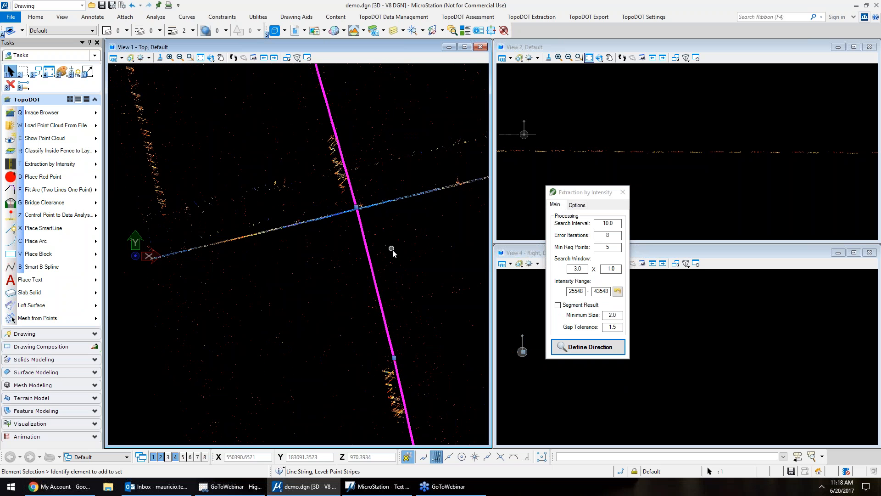
{"action": "scroll", "coordinate": [404, 360], "scroll_direction": "down", "scroll_amount": 6}
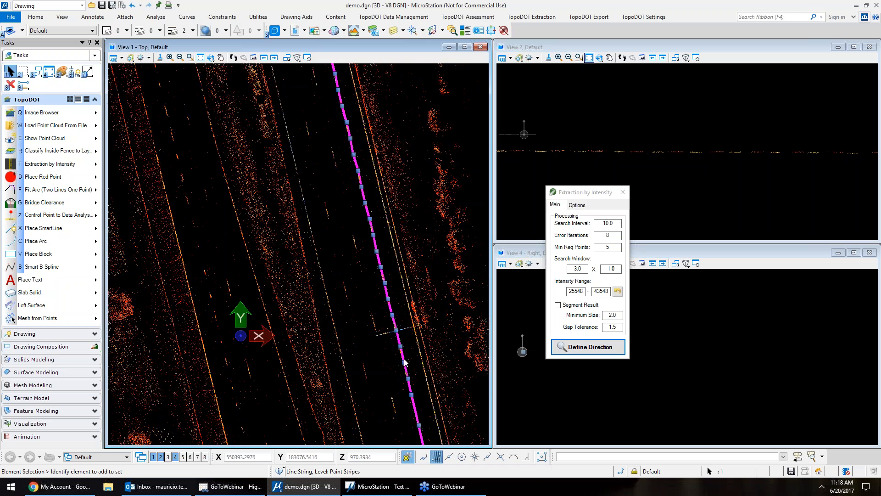
{"action": "scroll", "coordinate": [372, 272], "scroll_direction": "up", "scroll_amount": 3}
{"action": "middle_click_drag", "start_coordinate": [403, 95], "coordinate": [417, 195]}
{"action": "left_click", "coordinate": [398, 240]}
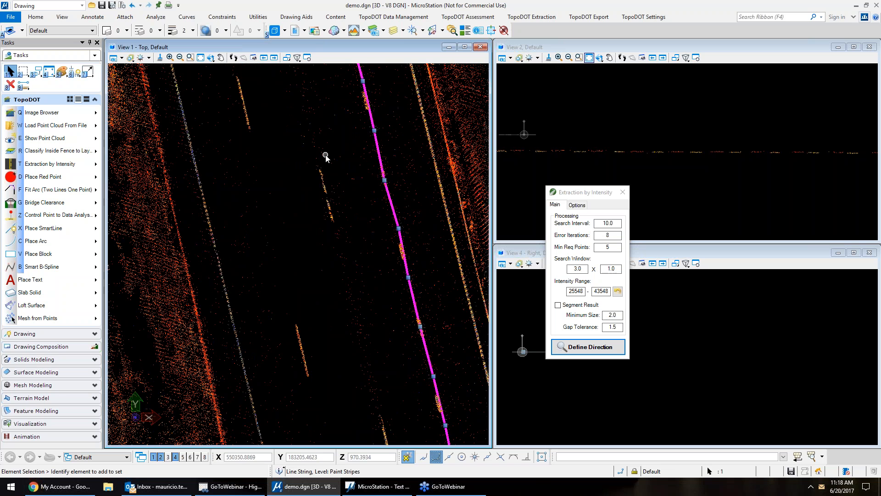
{"action": "scroll", "coordinate": [326, 156], "scroll_direction": "down", "scroll_amount": 4}
{"action": "scroll", "coordinate": [389, 395], "scroll_direction": "up", "scroll_amount": 4}
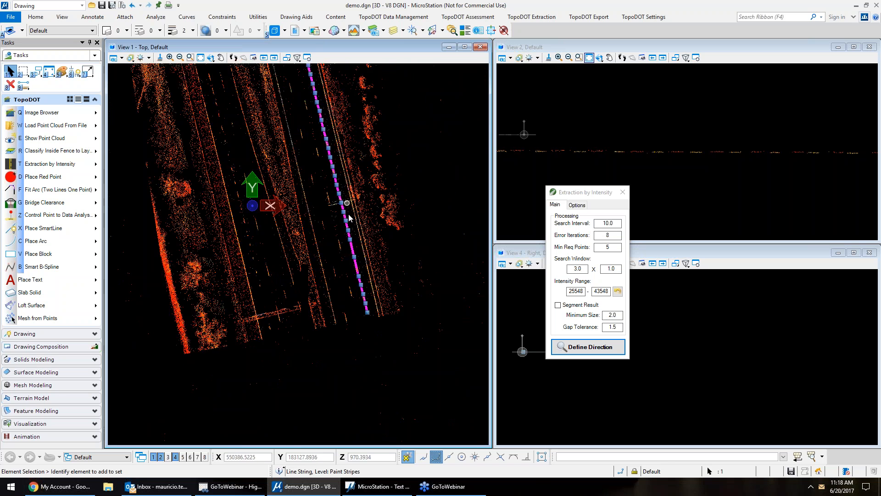
{"action": "key", "text": "Delete"}
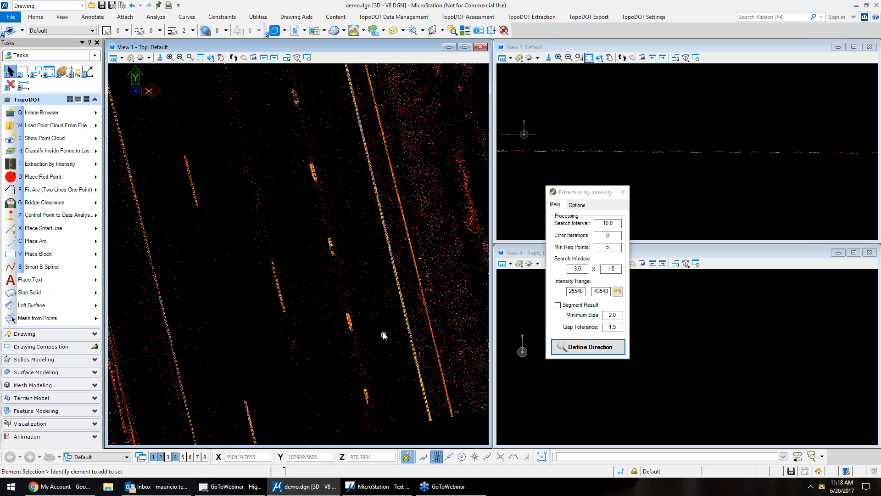
Start the Random Noise Filter for the point cloud and place its window clear of the Extraction by Intensity settings.
{"action": "left_click", "coordinate": [51, 137]}
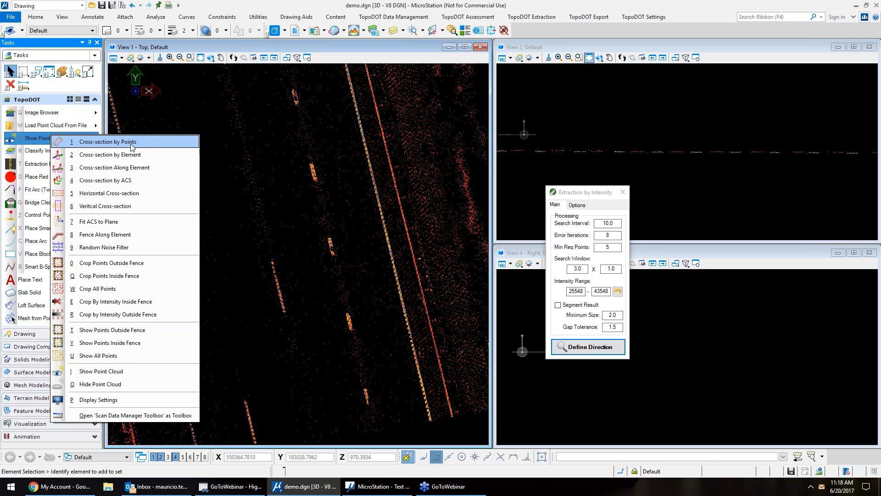
{"action": "left_click", "coordinate": [168, 249]}
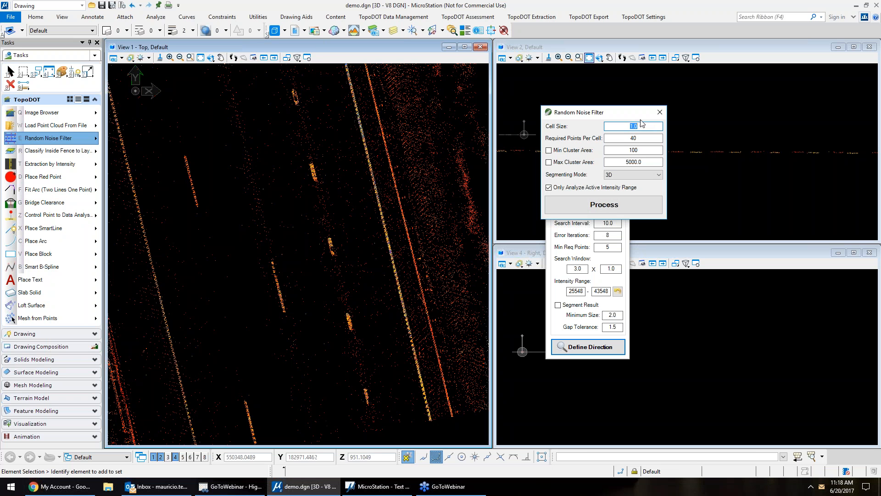
{"action": "left_click_drag", "start_coordinate": [612, 117], "coordinate": [471, 100]}
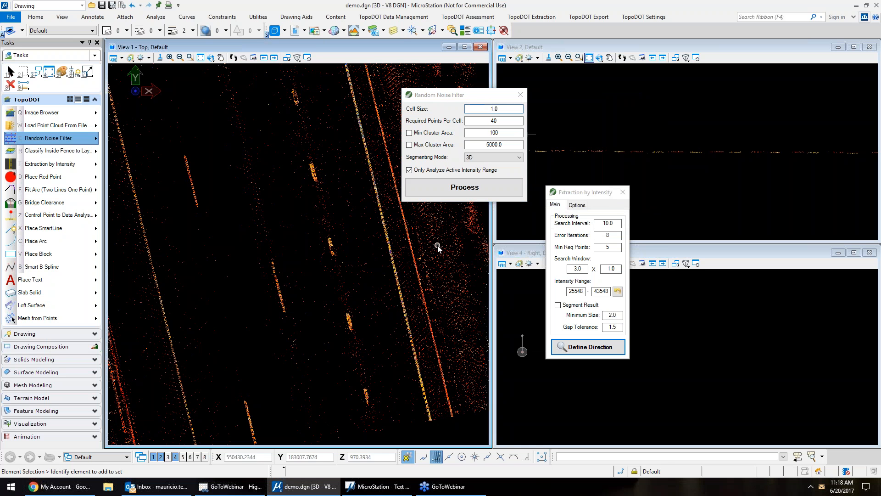
Open the intensity options of the point cloud's Display Settings and place the window below the Random Noise Filter.
{"action": "right_click", "coordinate": [445, 213]}
{"action": "left_click", "coordinate": [482, 267]}
{"action": "left_click", "coordinate": [432, 185]}
{"action": "left_click_drag", "start_coordinate": [447, 176], "coordinate": [535, 254]}
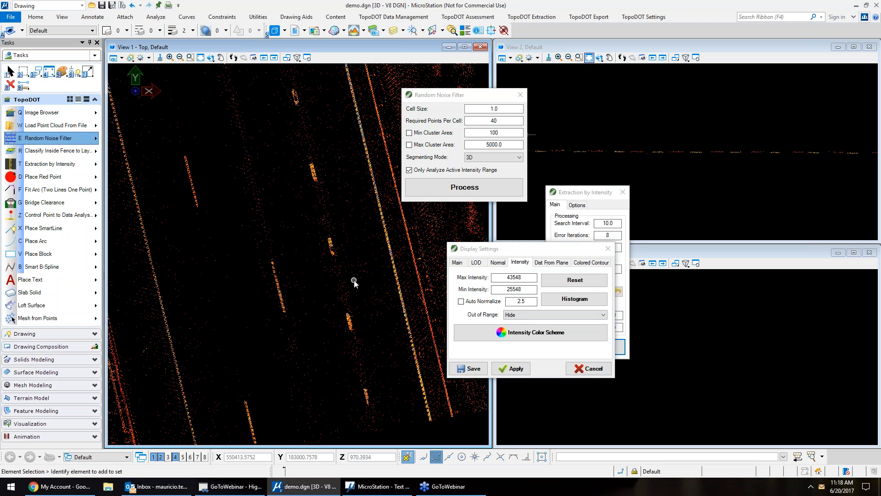
Move the Display Settings window clear and process the Random Noise Filter with Cell Size 1.0, 40 required points per cell and only the active intensity range.
{"action": "scroll", "coordinate": [354, 280], "scroll_direction": "down", "scroll_amount": 2}
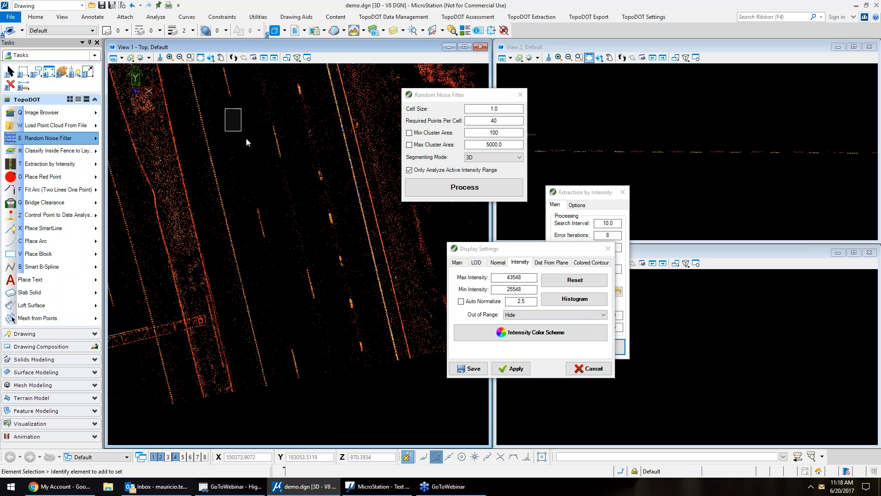
{"action": "left_click", "coordinate": [518, 277]}
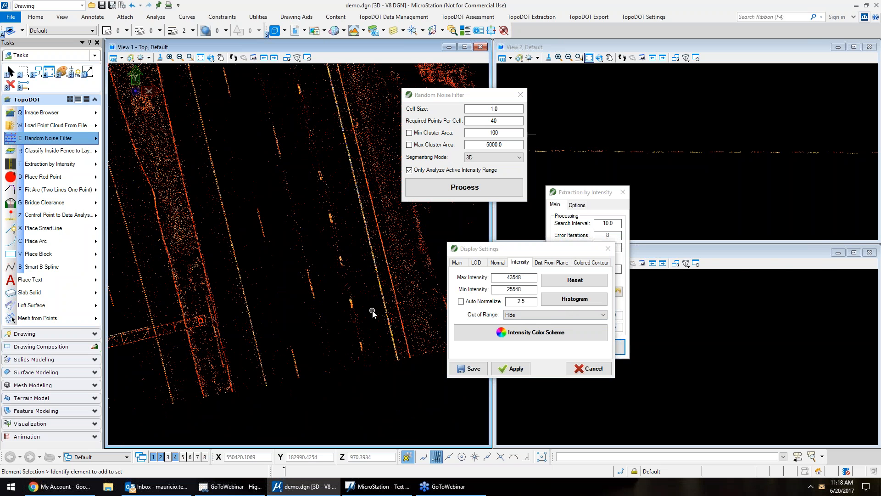
{"action": "left_click_drag", "start_coordinate": [524, 253], "coordinate": [726, 210]}
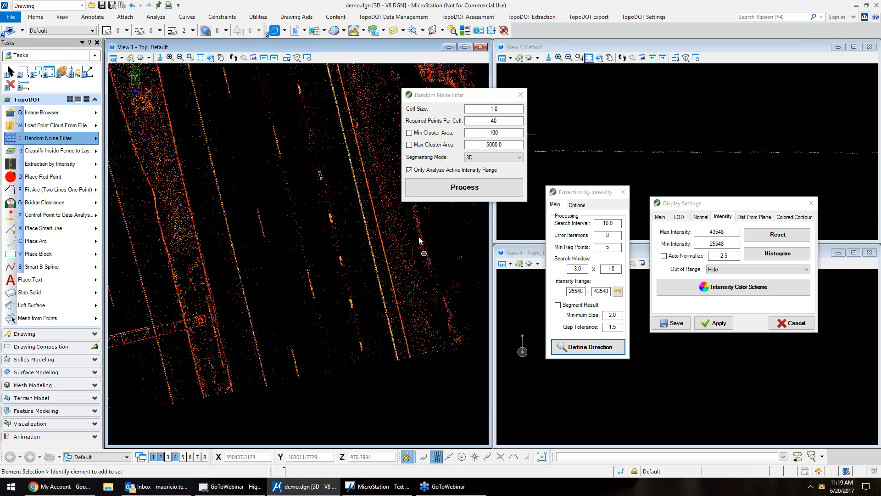
{"action": "left_click", "coordinate": [461, 196]}
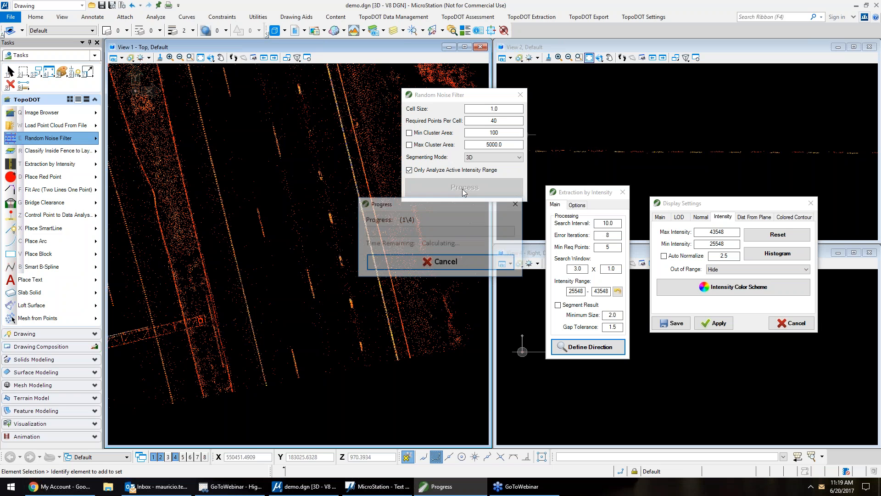
Extract the dashed lane stripe from the filtered point cloud in View 1, defining the extraction direction along two dashes near the stripe's lower end.
{"action": "middle_click_drag", "start_coordinate": [286, 235], "coordinate": [324, 321]}
{"action": "scroll", "coordinate": [325, 318], "scroll_direction": "down", "scroll_amount": 4}
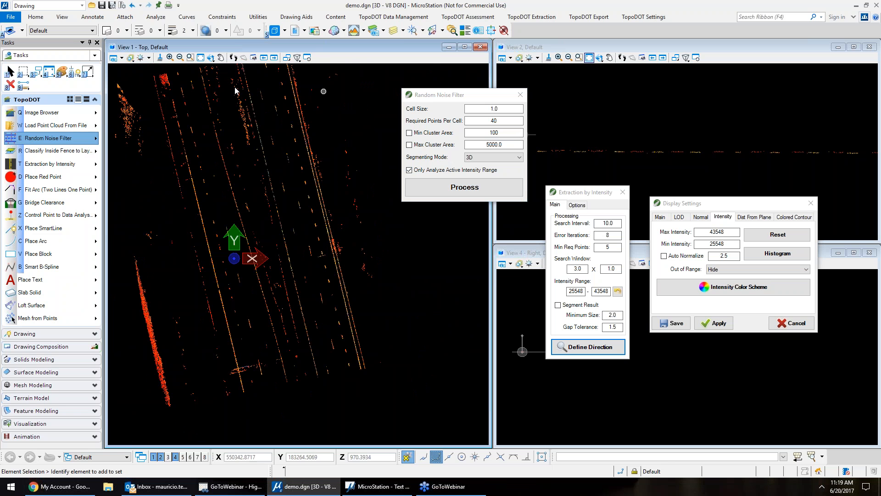
{"action": "scroll", "coordinate": [339, 342], "scroll_direction": "up", "scroll_amount": 3}
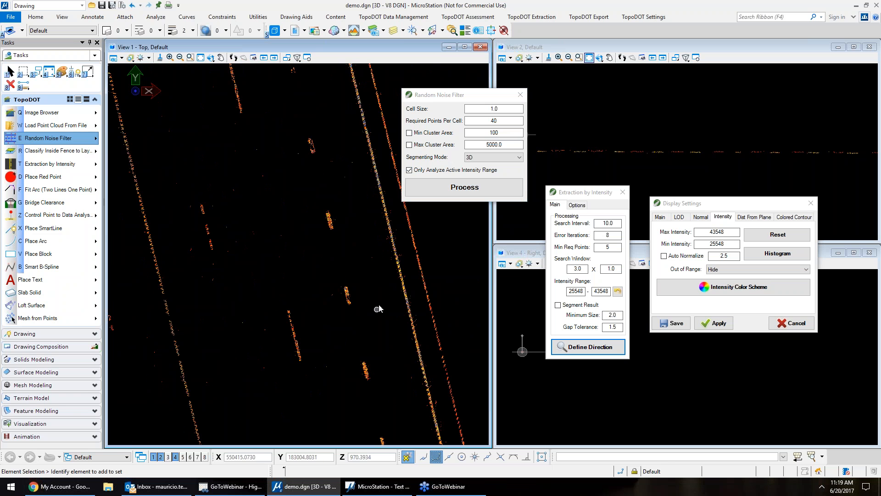
{"action": "scroll", "coordinate": [305, 218], "scroll_direction": "down", "scroll_amount": 2}
{"action": "middle_click_drag", "start_coordinate": [254, 291], "coordinate": [315, 310]}
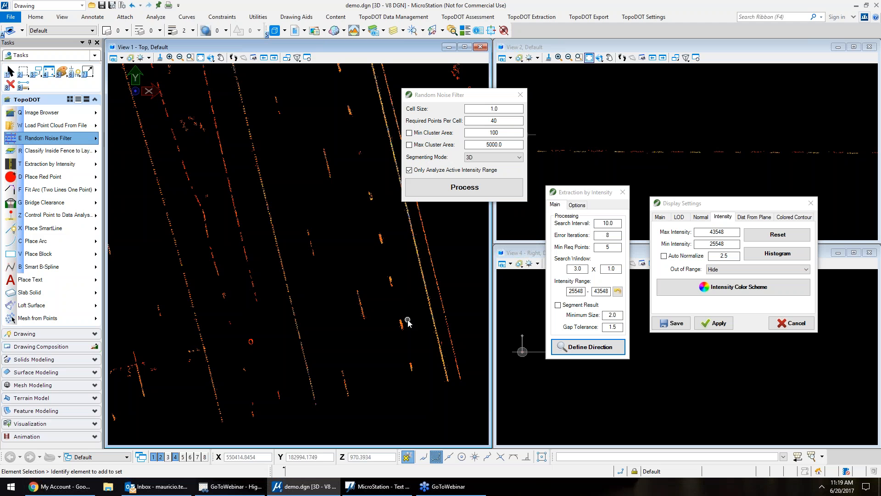
{"action": "middle_click_drag", "start_coordinate": [391, 231], "coordinate": [352, 299]}
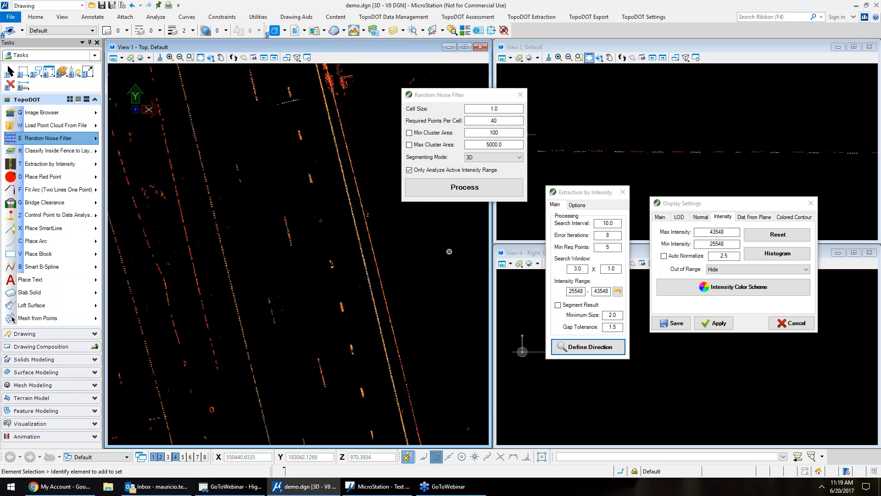
{"action": "left_click", "coordinate": [595, 348]}
{"action": "scroll", "coordinate": [405, 321], "scroll_direction": "down", "scroll_amount": 2}
{"action": "scroll", "coordinate": [385, 383], "scroll_direction": "up", "scroll_amount": 2}
{"action": "left_click", "coordinate": [388, 386]}
{"action": "left_click", "coordinate": [380, 343]}
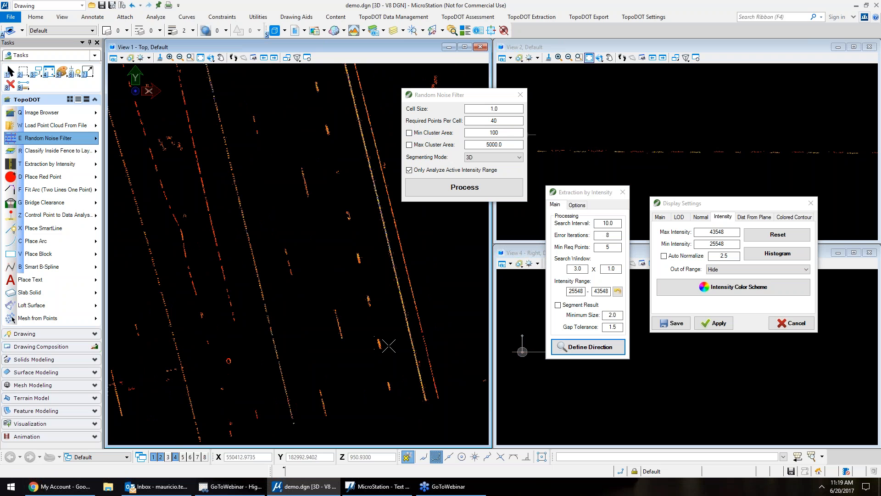
Examine how the extracted line string follows the dashed stripe along the whole length of the road in View 1.
{"action": "scroll", "coordinate": [374, 312], "scroll_direction": "down", "scroll_amount": 3}
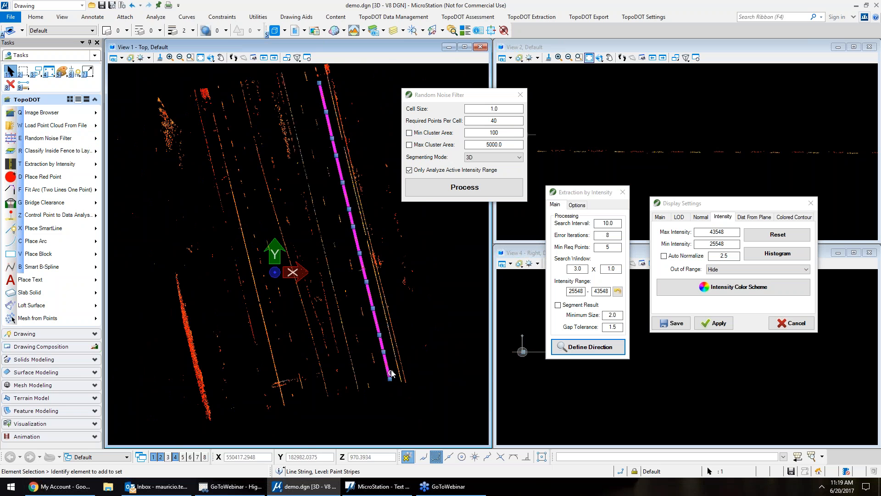
{"action": "scroll", "coordinate": [381, 323], "scroll_direction": "up", "scroll_amount": 3}
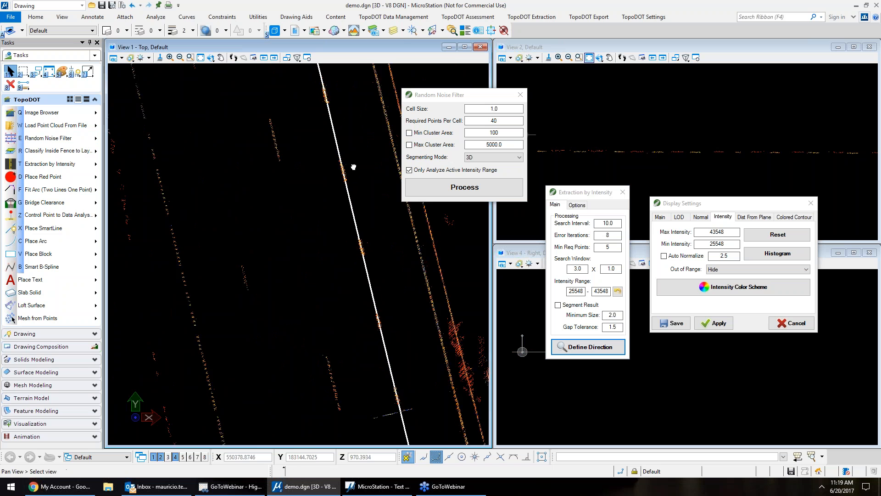
{"action": "middle_click_drag", "start_coordinate": [380, 327], "coordinate": [388, 360]}
{"action": "middle_click_drag", "start_coordinate": [347, 142], "coordinate": [385, 337]}
{"action": "middle_click_drag", "start_coordinate": [354, 170], "coordinate": [372, 352]}
{"action": "middle_click_drag", "start_coordinate": [377, 396], "coordinate": [301, 91]}
{"action": "scroll", "coordinate": [301, 91], "scroll_direction": "down", "scroll_amount": 3}
{"action": "scroll", "coordinate": [377, 403], "scroll_direction": "up", "scroll_amount": 2}
{"action": "middle_click_drag", "start_coordinate": [379, 398], "coordinate": [325, 184]}
{"action": "scroll", "coordinate": [324, 185], "scroll_direction": "down", "scroll_amount": 4}
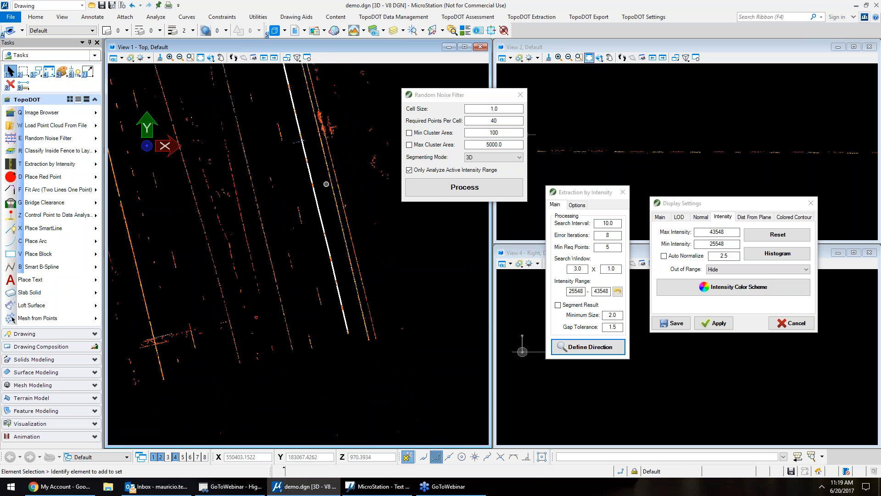
{"action": "scroll", "coordinate": [321, 184], "scroll_direction": "up", "scroll_amount": 3}
{"action": "middle_click_drag", "start_coordinate": [273, 254], "coordinate": [301, 281]}
{"action": "scroll", "coordinate": [300, 281], "scroll_direction": "down", "scroll_amount": 3}
Show all points again and process the Random Noise Filter with Min Cluster Area enabled at 100.
{"action": "left_click_drag", "start_coordinate": [452, 96], "coordinate": [466, 147]}
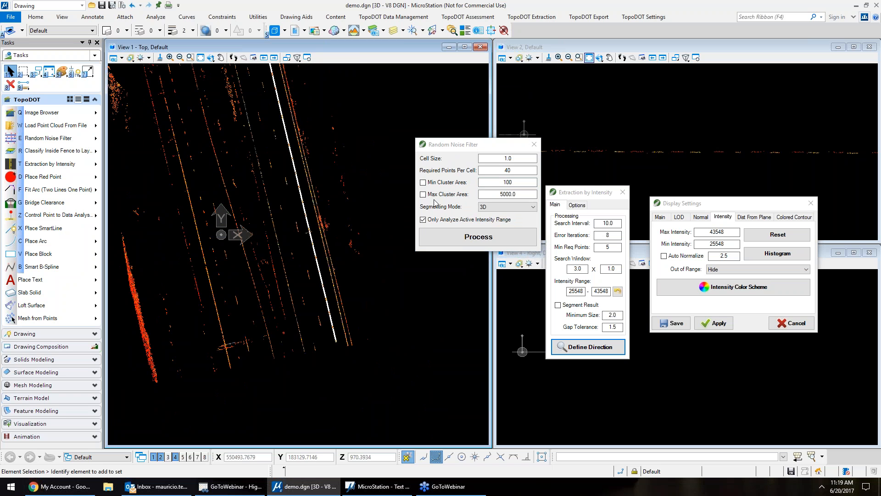
{"action": "left_click", "coordinate": [451, 186]}
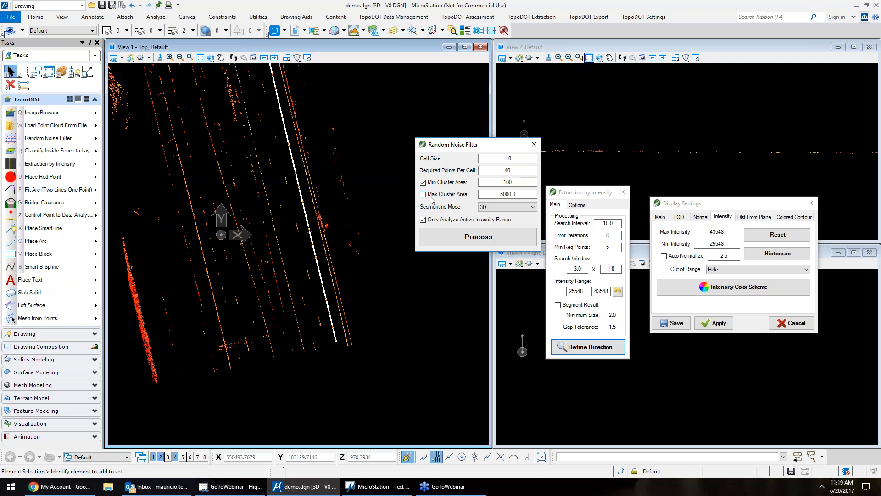
{"action": "right_click", "coordinate": [64, 141]}
{"action": "left_click", "coordinate": [124, 365]}
{"action": "scroll", "coordinate": [300, 303], "scroll_direction": "up", "scroll_amount": 1}
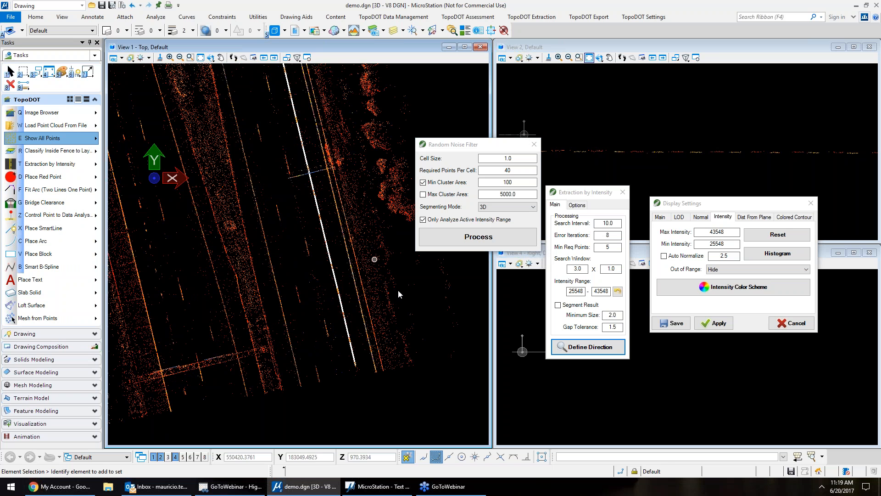
{"action": "left_click", "coordinate": [459, 186]}
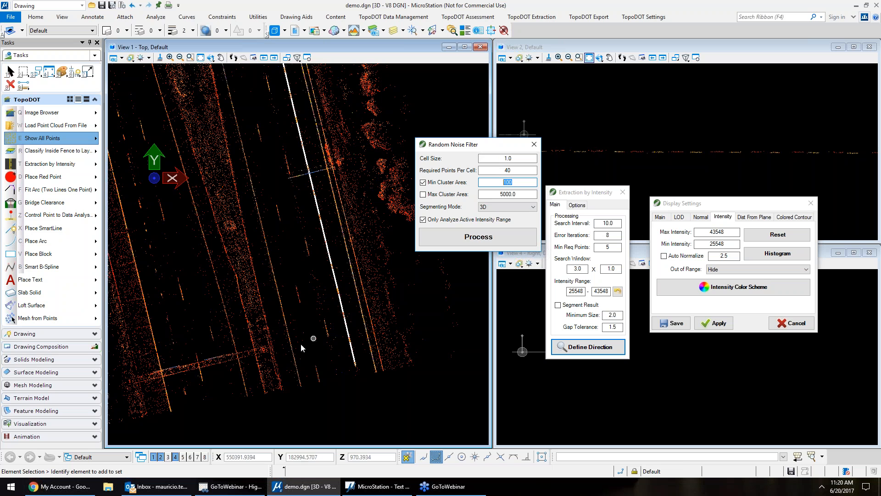
{"action": "left_click", "coordinate": [479, 240]}
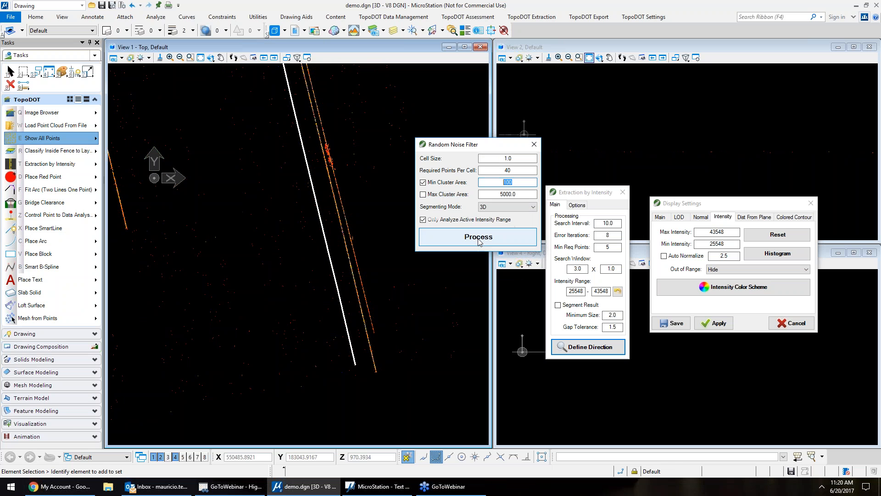
{"action": "middle_click_drag", "start_coordinate": [327, 224], "coordinate": [388, 295]}
{"action": "scroll", "coordinate": [389, 295], "scroll_direction": "down", "scroll_amount": 3}
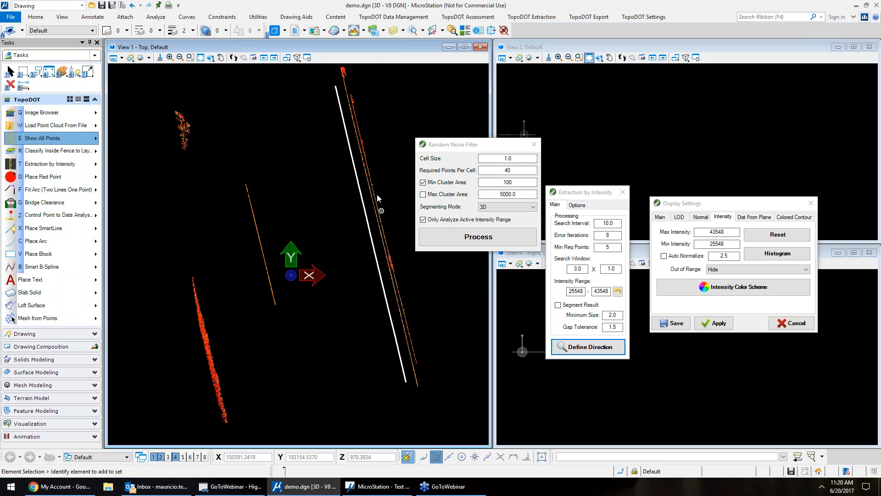
Show all points again and process the Random Noise Filter with a Min Cluster Area of 50.
{"action": "left_click", "coordinate": [62, 138]}
{"action": "double_click", "coordinate": [508, 182]}
{"action": "type", "text": "50"}
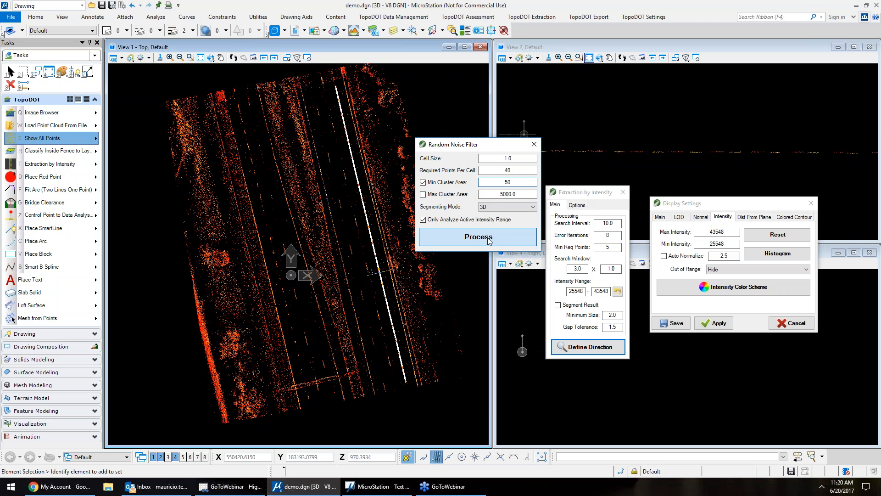
{"action": "left_click", "coordinate": [489, 239]}
Restore the full point cloud and process the Random Noise Filter with a Min Cluster Area of 10.
{"action": "left_click", "coordinate": [62, 139]}
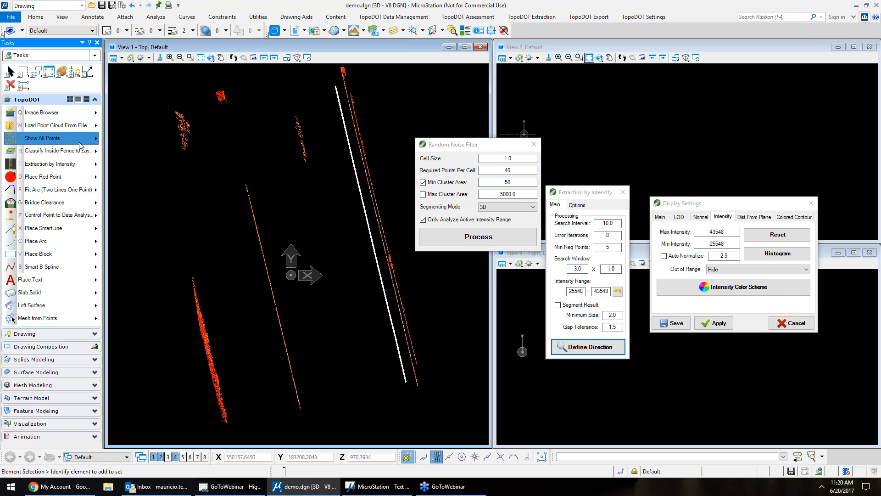
{"action": "double_click", "coordinate": [533, 182]}
{"action": "type", "text": "10"}
{"action": "left_click", "coordinate": [500, 235]}
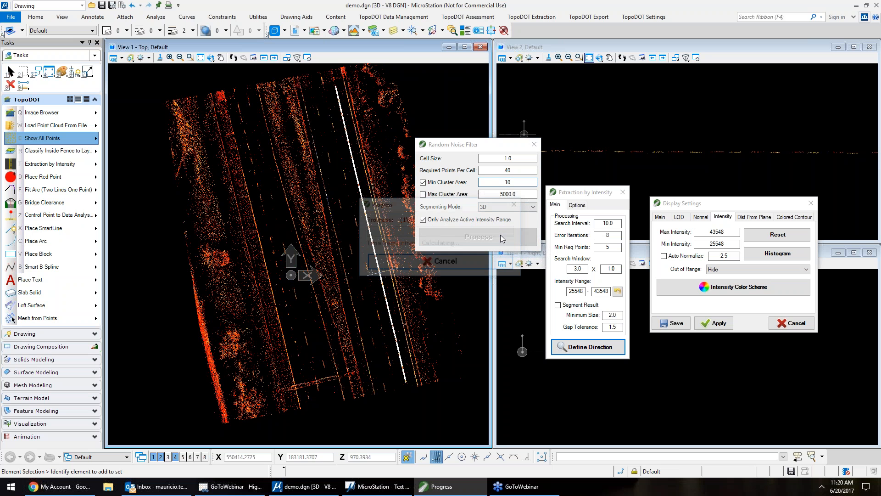
Disable the Min Cluster Area and process the Random Noise Filter with Max Cluster Area enabled at 100.
{"action": "double_click", "coordinate": [517, 182]}
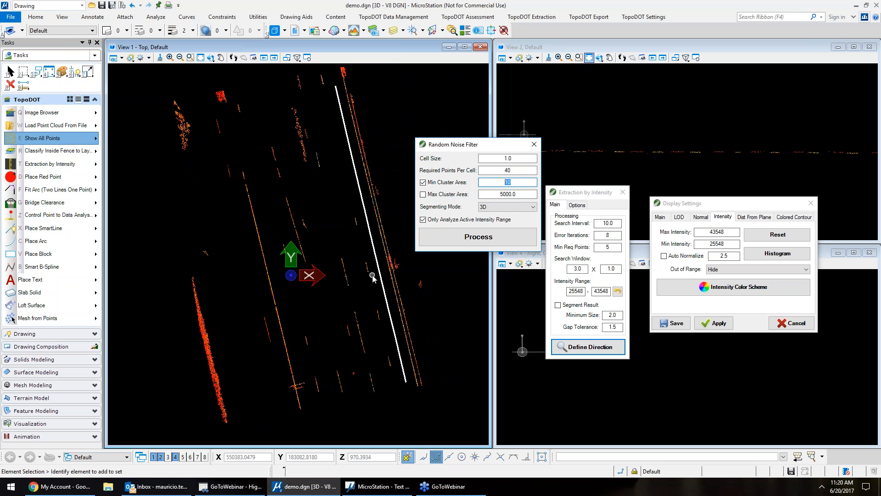
{"action": "left_click", "coordinate": [449, 182]}
{"action": "left_click", "coordinate": [504, 241]}
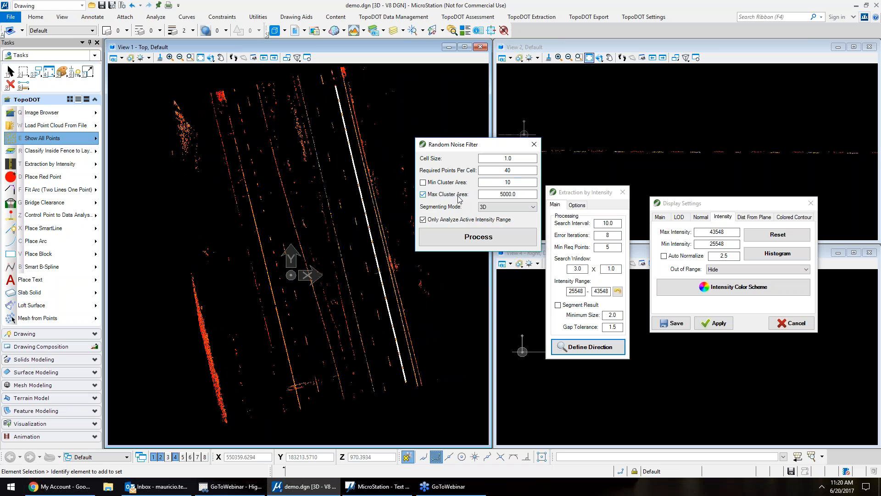
{"action": "double_click", "coordinate": [514, 194]}
{"action": "type", "text": "100"}
{"action": "left_click", "coordinate": [505, 243]}
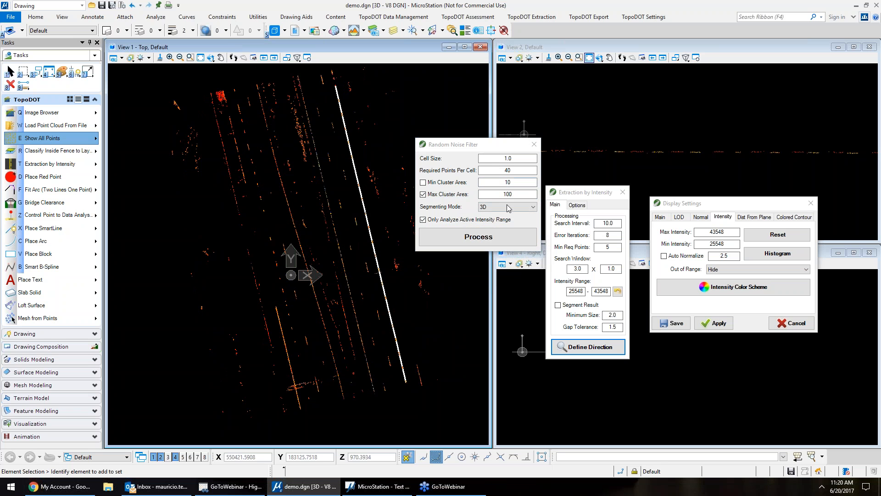
Set the Max Cluster Area to 50 and process the noise filter again.
{"action": "key", "text": "Tab"}
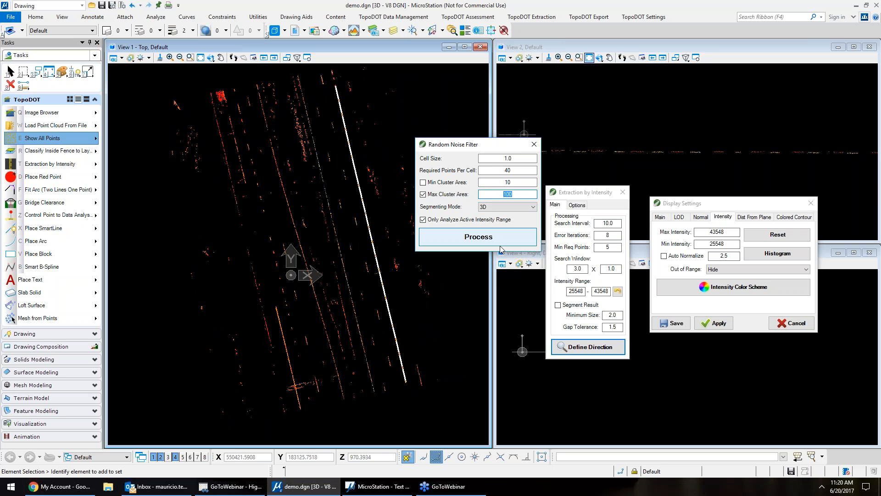
{"action": "type", "text": "50"}
{"action": "left_click", "coordinate": [502, 247]}
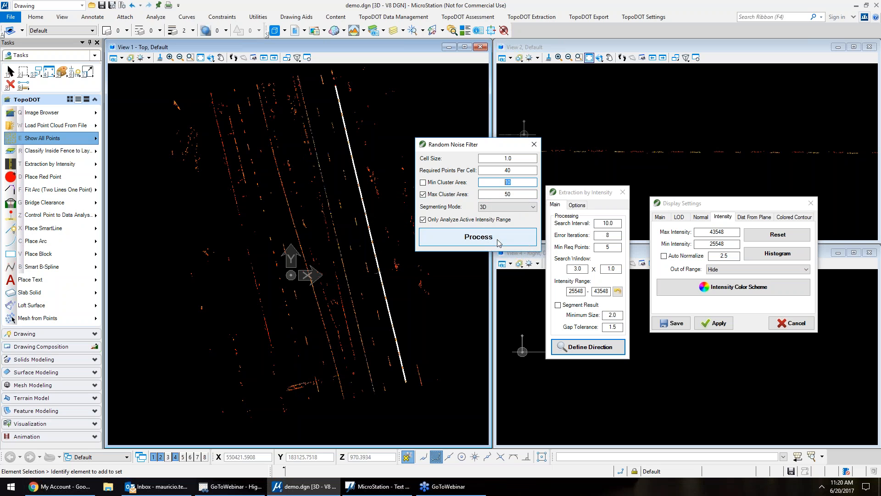
Process the noise filter with a Max Cluster Area of 10 and inspect the remaining points in View 1.
{"action": "key", "text": "Tab"}
{"action": "type", "text": "10"}
{"action": "left_click", "coordinate": [497, 243]}
{"action": "scroll", "coordinate": [411, 238], "scroll_direction": "down", "scroll_amount": 5}
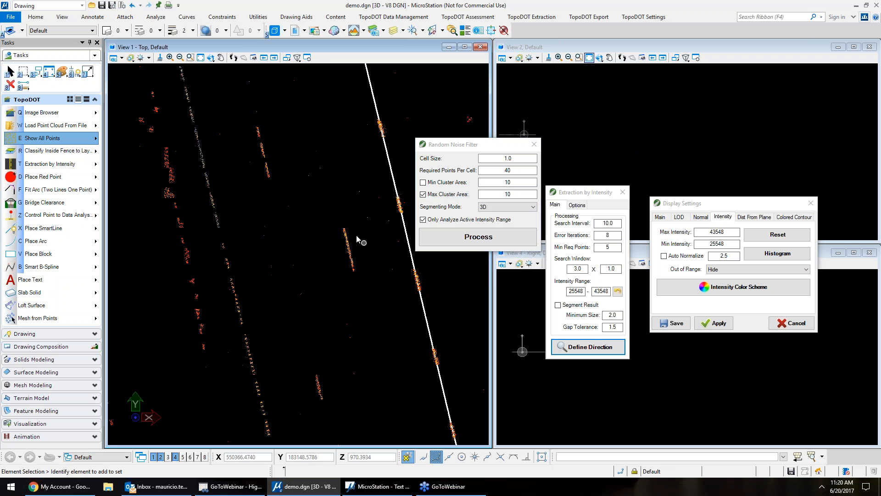
{"action": "scroll", "coordinate": [332, 190], "scroll_direction": "up", "scroll_amount": 5}
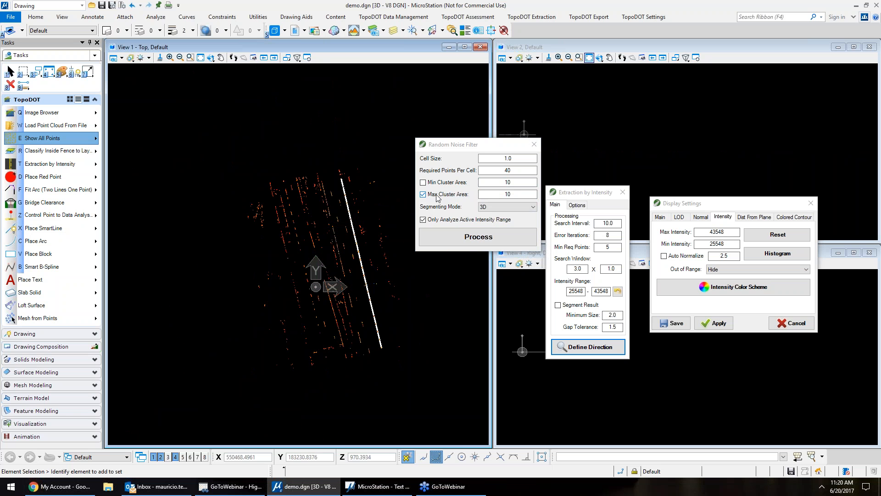
Disable the Max Cluster Area, show all points and process the Random Noise Filter without cluster area limits.
{"action": "left_click", "coordinate": [458, 240]}
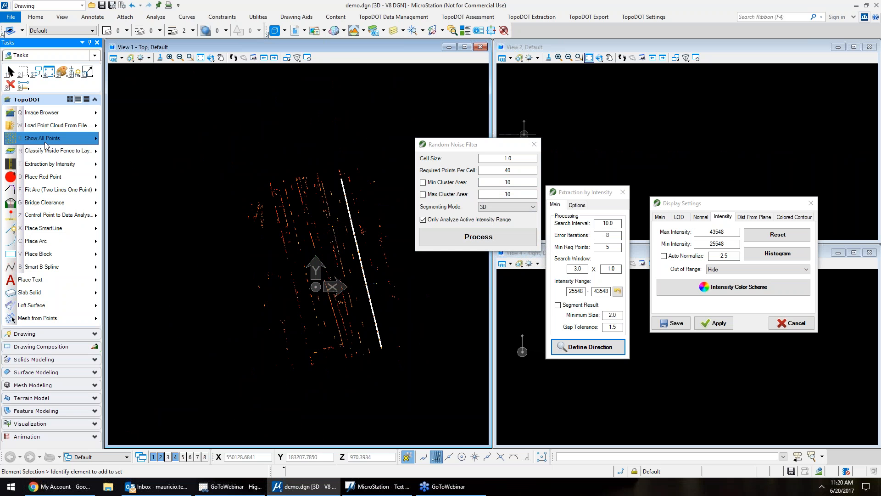
{"action": "scroll", "coordinate": [356, 268], "scroll_direction": "up", "scroll_amount": 3}
{"action": "left_click", "coordinate": [492, 236]}
{"action": "scroll", "coordinate": [327, 244], "scroll_direction": "down", "scroll_amount": 2}
Close the Random Noise Filter, keeping 40 required points per cell.
{"action": "double_click", "coordinate": [481, 169]}
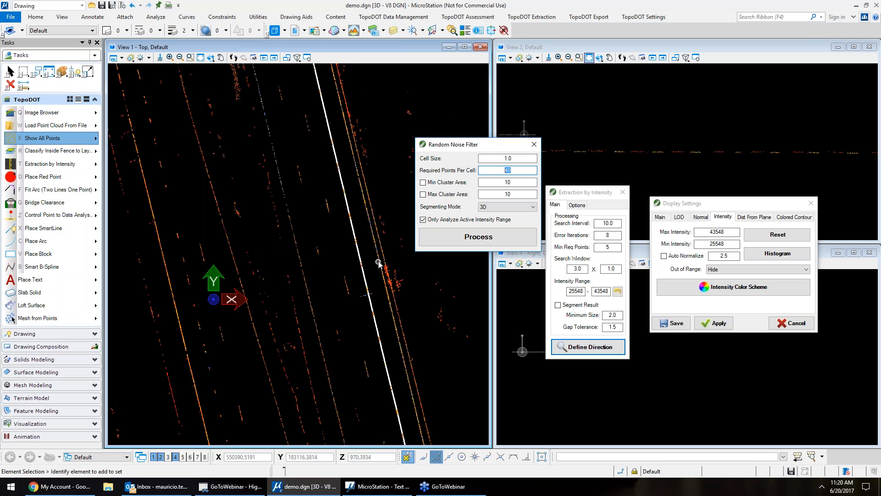
{"action": "mouse_move", "coordinate": [379, 242]}
{"action": "left_mouse_down"}
{"action": "mouse_move", "coordinate": [353, 277]}
{"action": "mouse_move", "coordinate": [376, 255]}
{"action": "left_mouse_up"}
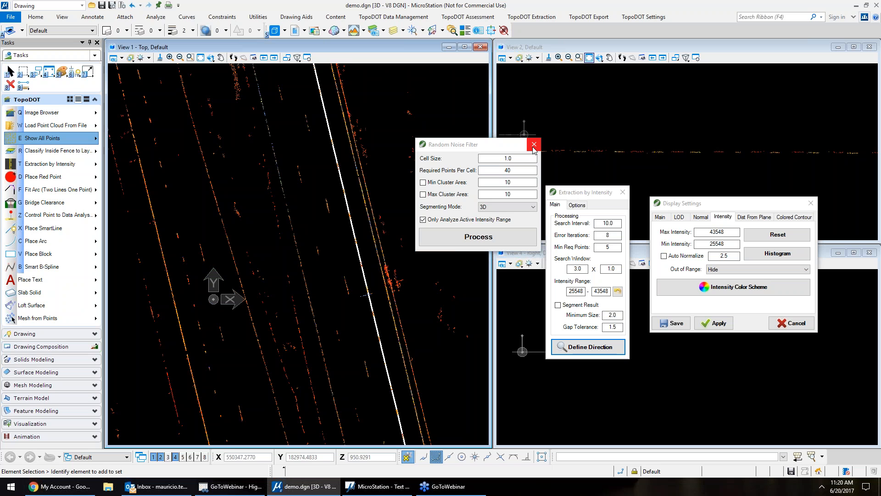
{"action": "left_click", "coordinate": [534, 144]}
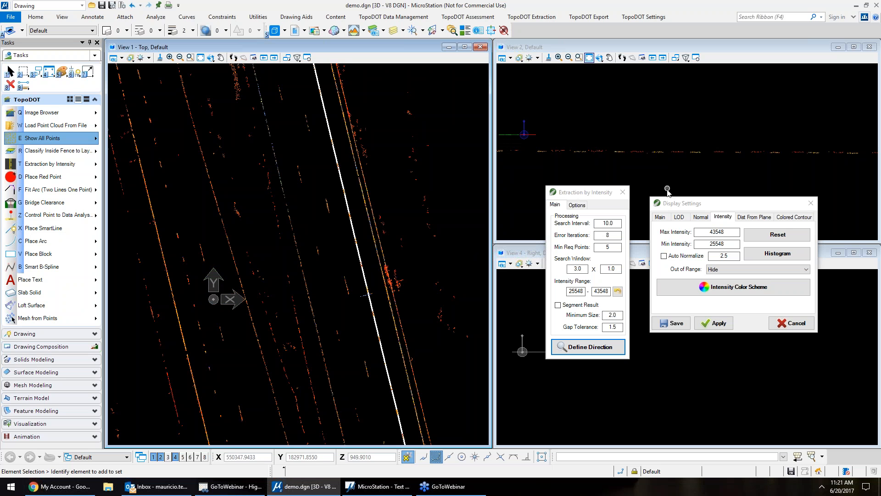
Delete the extracted paint stripe line string in View 1.
{"action": "scroll", "coordinate": [309, 200], "scroll_direction": "down", "scroll_amount": 2}
{"action": "left_click_drag", "start_coordinate": [322, 193], "coordinate": [271, 236]}
{"action": "left_click_drag", "start_coordinate": [342, 307], "coordinate": [220, 82]}
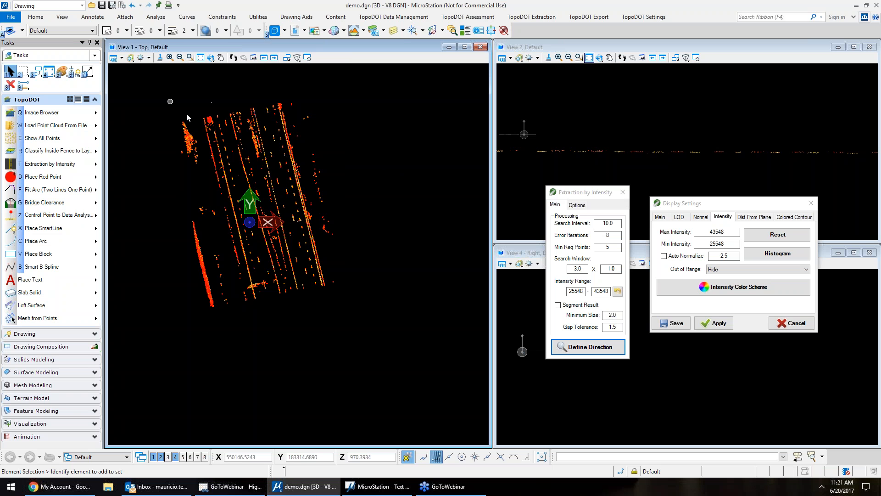
Review the drawing's levels and the level library attach option in the Level Manager, and close it.
{"action": "left_click_drag", "start_coordinate": [346, 303], "coordinate": [248, 228]}
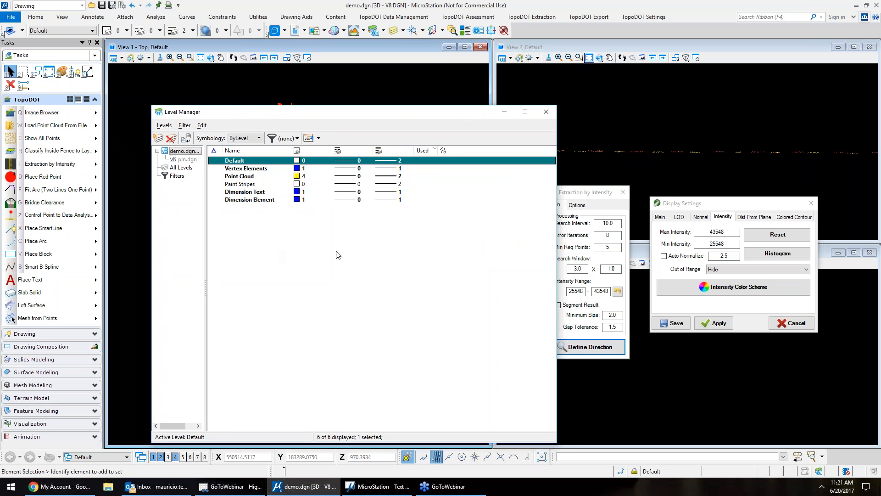
{"action": "left_click", "coordinate": [164, 125]}
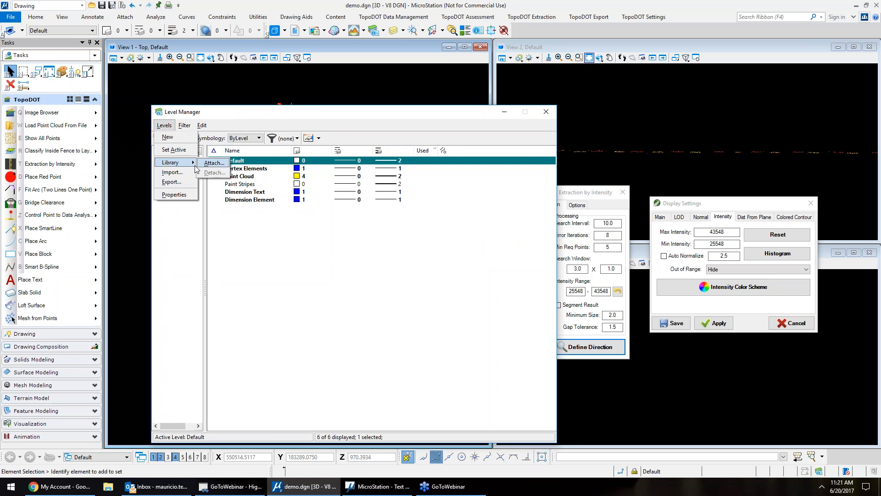
{"action": "left_click", "coordinate": [201, 186]}
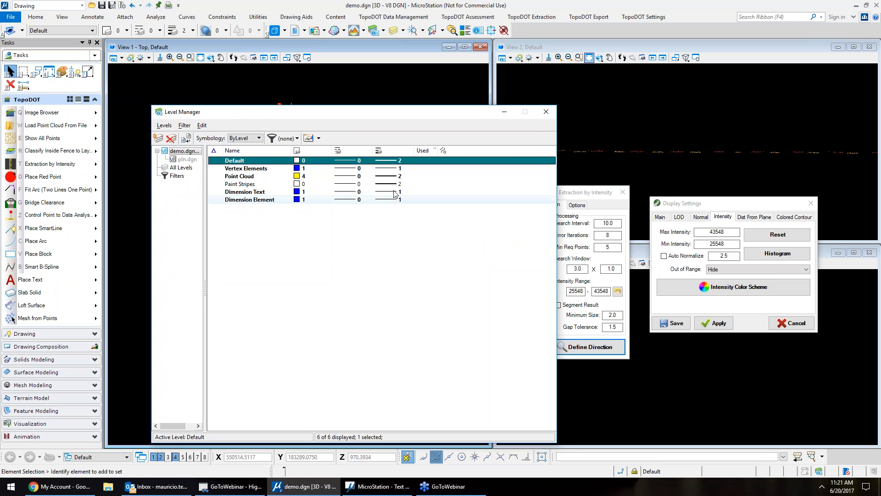
{"action": "left_click", "coordinate": [547, 113]}
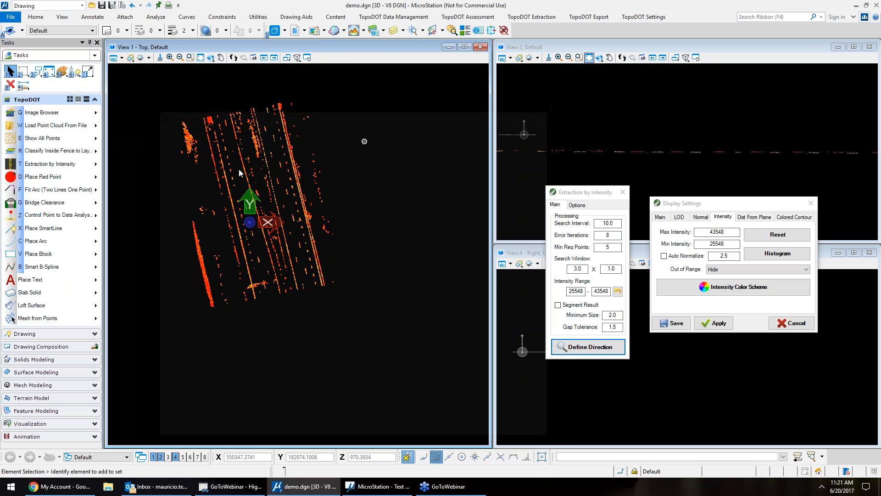
Review the BOC (Back of Curb) symbology definition in the Symbology Manager and close it unchanged.
{"action": "left_click", "coordinate": [589, 17]}
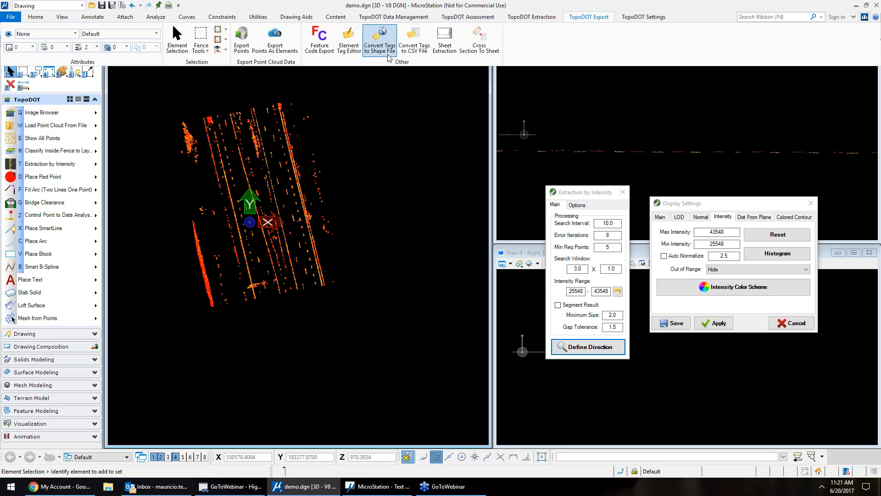
{"action": "left_click", "coordinate": [644, 17]}
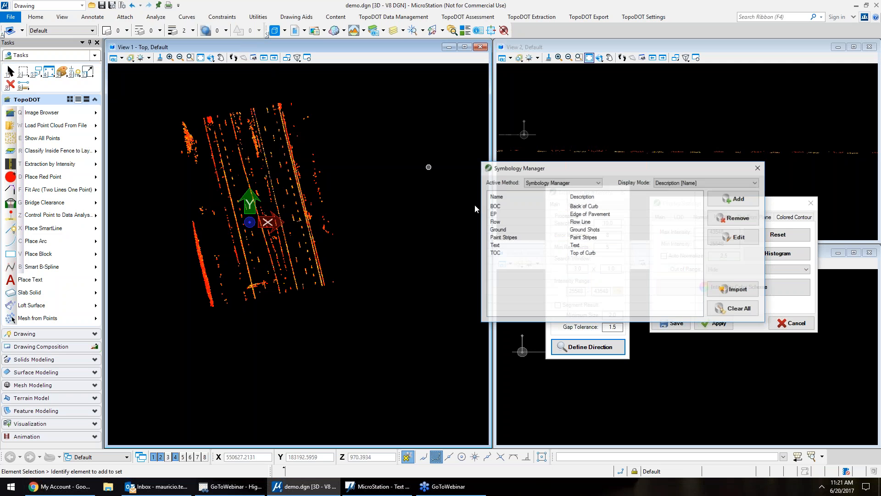
{"action": "left_click_drag", "start_coordinate": [592, 179], "coordinate": [331, 163]}
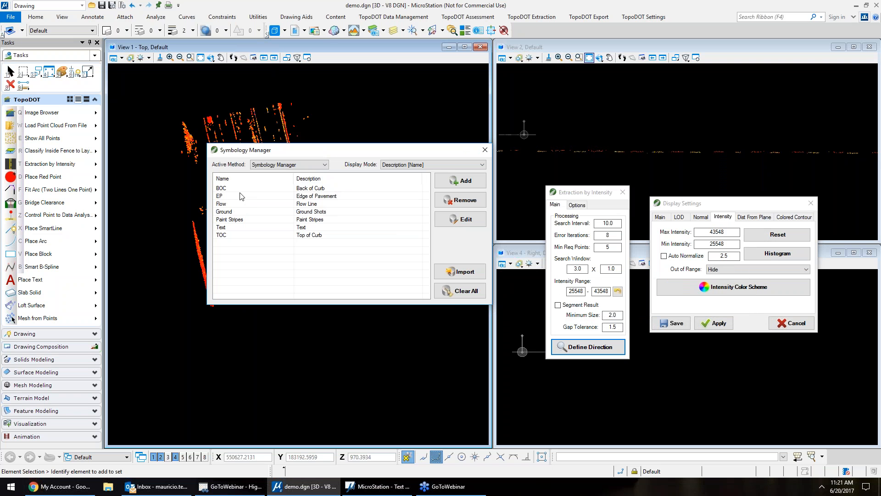
{"action": "double_click", "coordinate": [260, 189]}
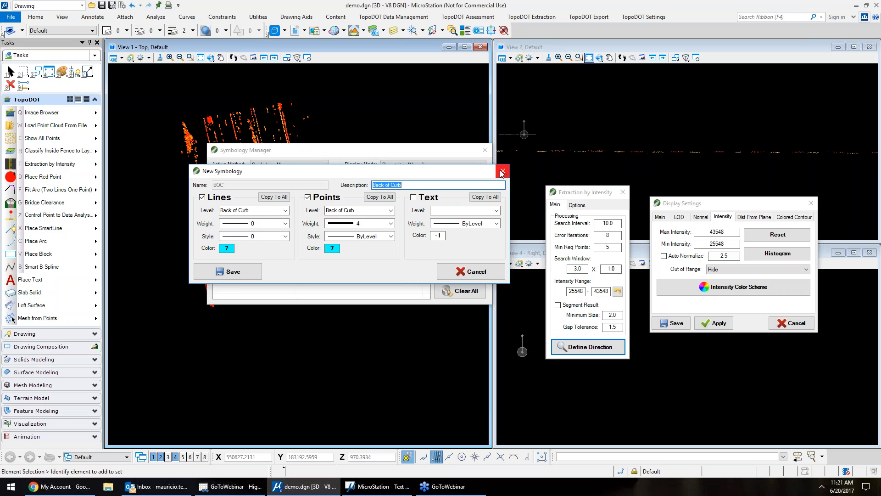
{"action": "left_click", "coordinate": [501, 172]}
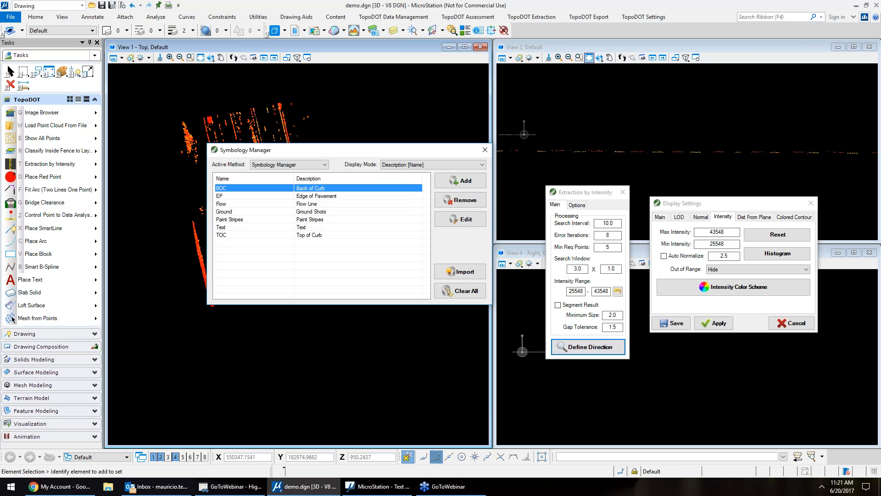
{"action": "left_click", "coordinate": [485, 148]}
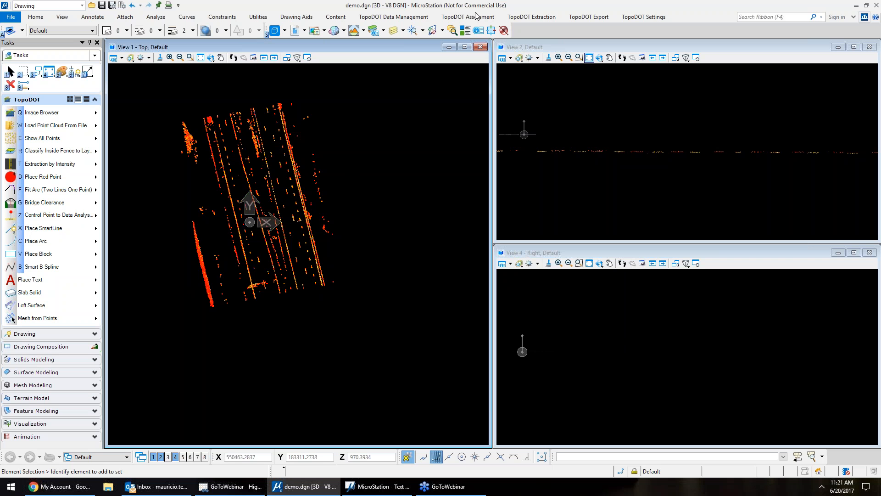
Unload all point clouds from demo.dgn.
{"action": "scroll", "coordinate": [250, 222], "scroll_direction": "up", "scroll_amount": 2}
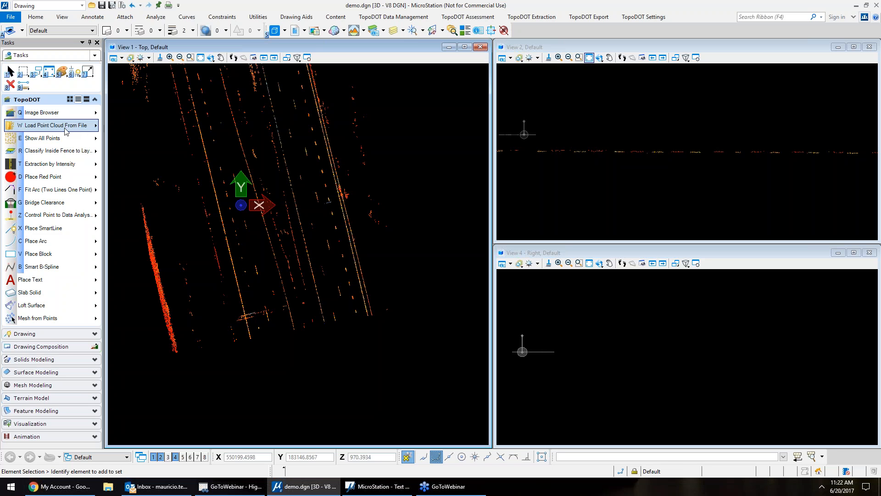
{"action": "left_click", "coordinate": [62, 130]}
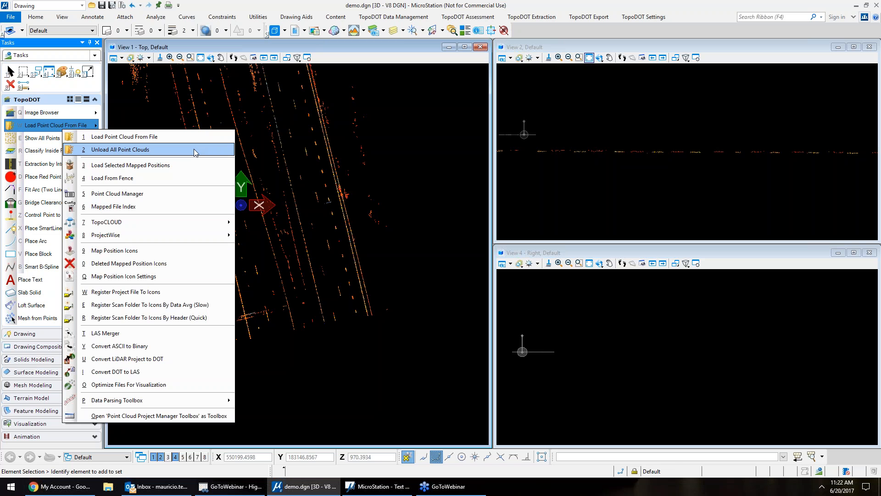
{"action": "left_click", "coordinate": [194, 149]}
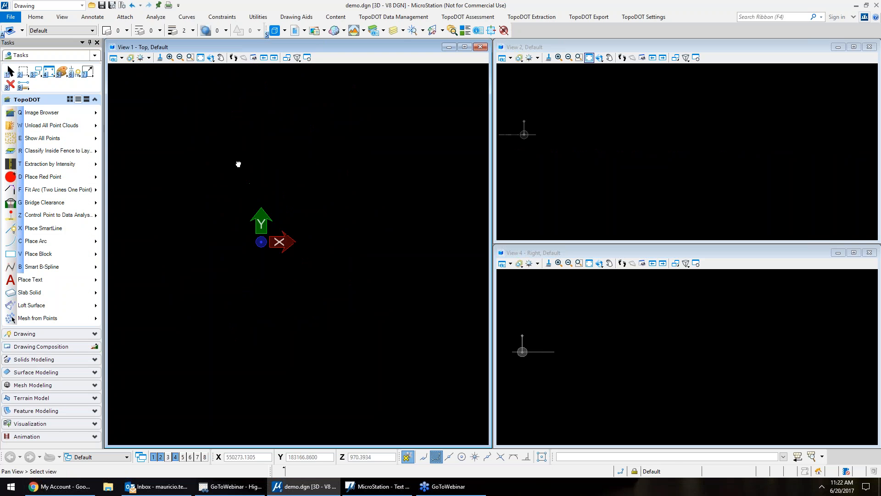
Open sr 0052 segment 0160.dgn from the Webinar\SpeedAdvisory folder despite its missing WorkSet.
{"action": "left_click", "coordinate": [10, 16]}
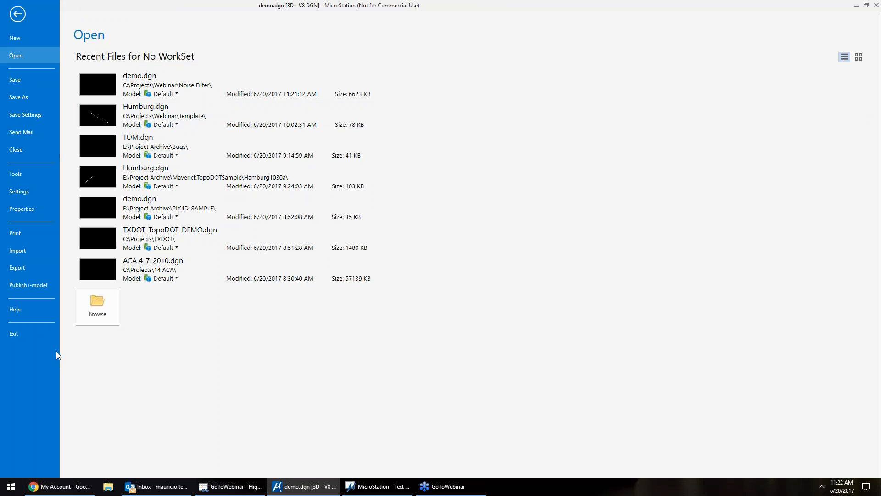
{"action": "left_click", "coordinate": [100, 324]}
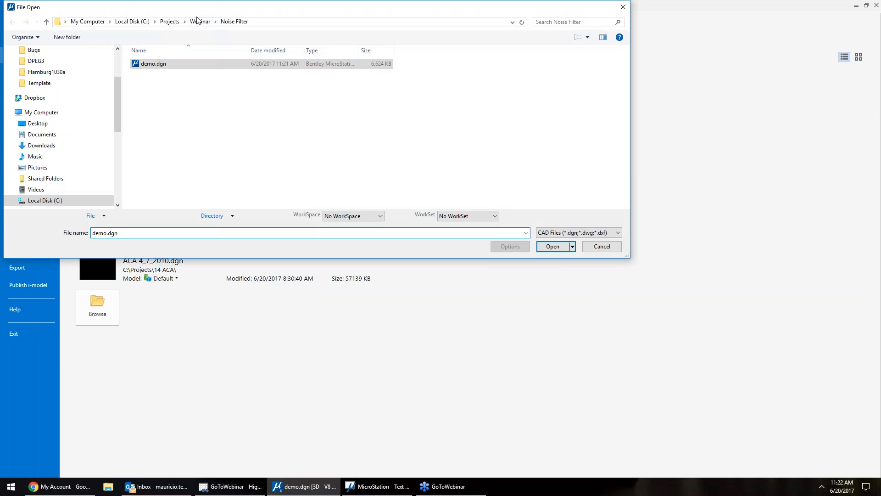
{"action": "left_click", "coordinate": [197, 23]}
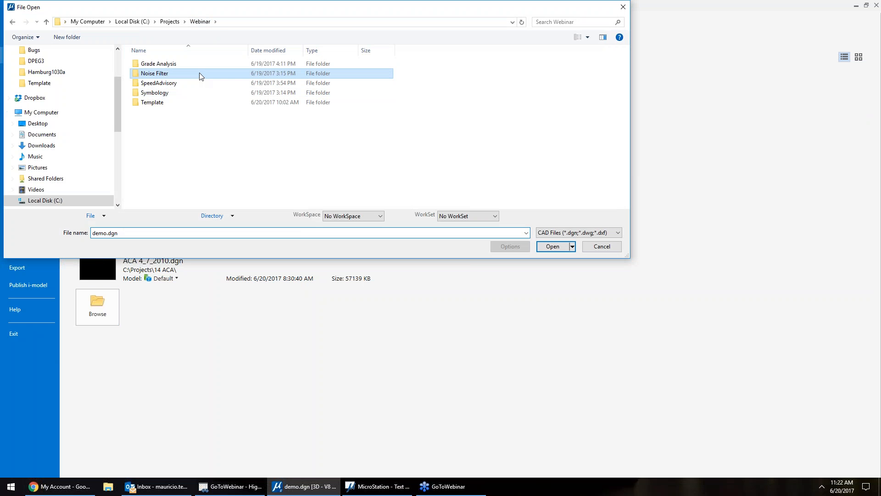
{"action": "double_click", "coordinate": [178, 83]}
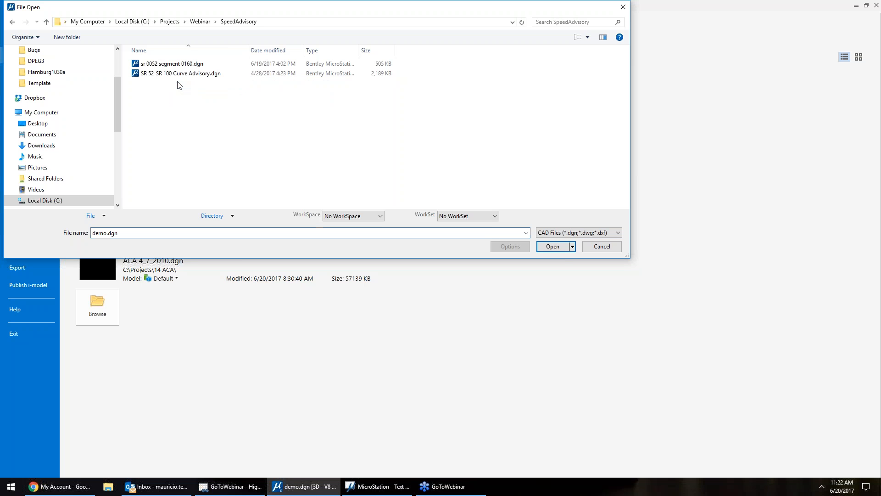
{"action": "left_click", "coordinate": [202, 64]}
{"action": "double_click", "coordinate": [203, 64]}
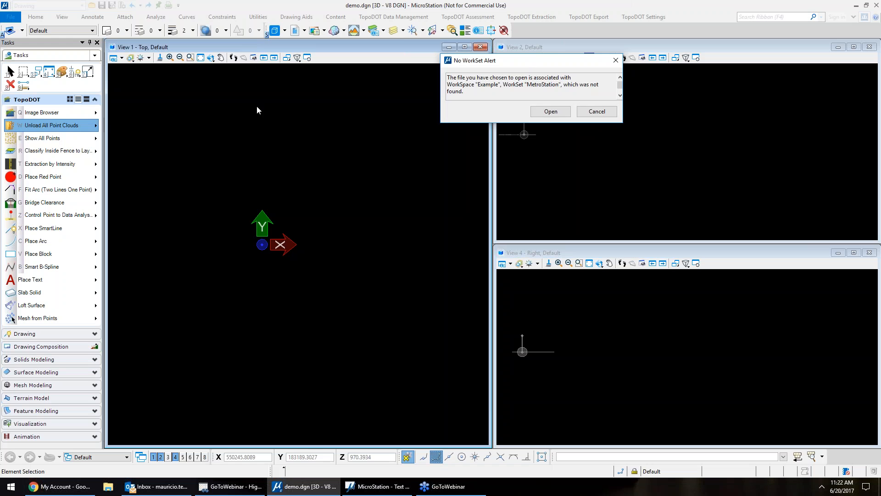
{"action": "left_click", "coordinate": [537, 114]}
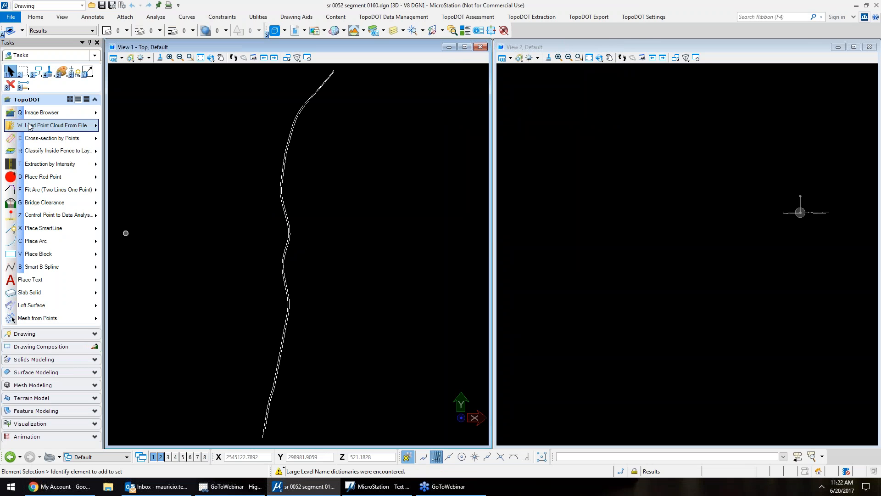
Load the allData.dot point cloud from the SpeedAdvisory folder and wait for MicroStation to respond.
{"action": "left_click", "coordinate": [57, 128]}
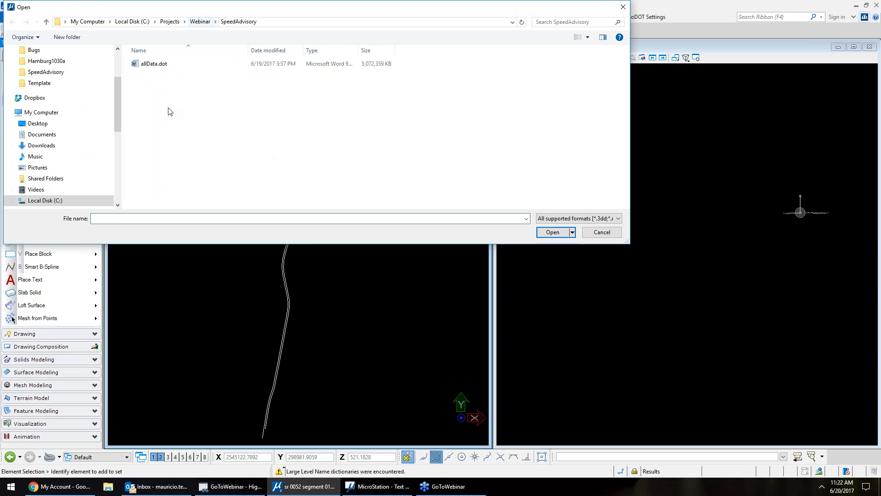
{"action": "double_click", "coordinate": [183, 66]}
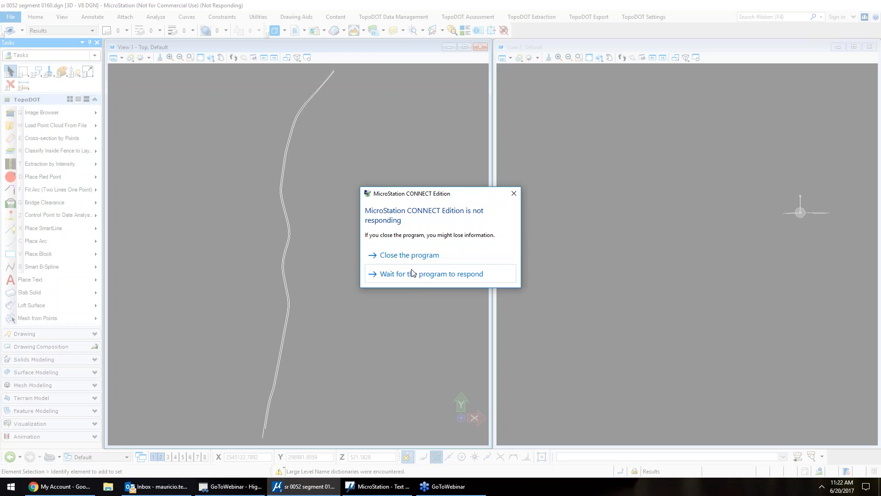
{"action": "left_click", "coordinate": [412, 273]}
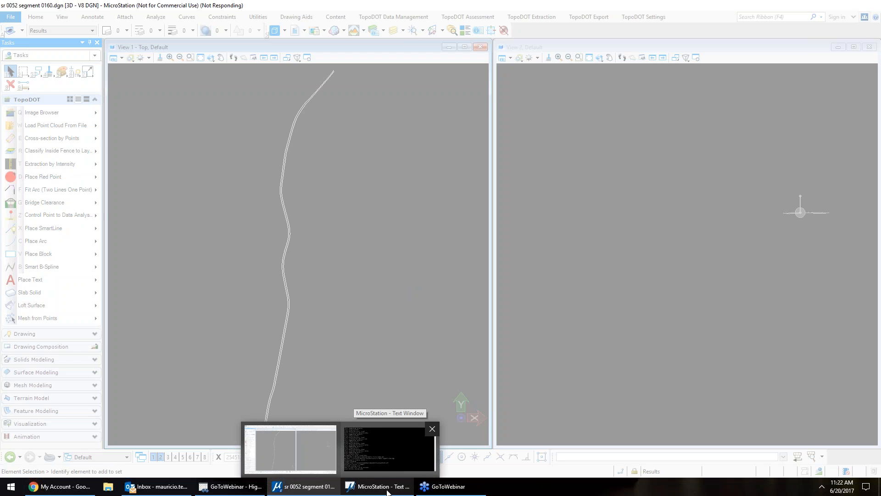
Select the line string along the lane east of the hatched median near the corridor's south end in View 1.
{"action": "scroll", "coordinate": [337, 218], "scroll_direction": "up", "scroll_amount": 3}
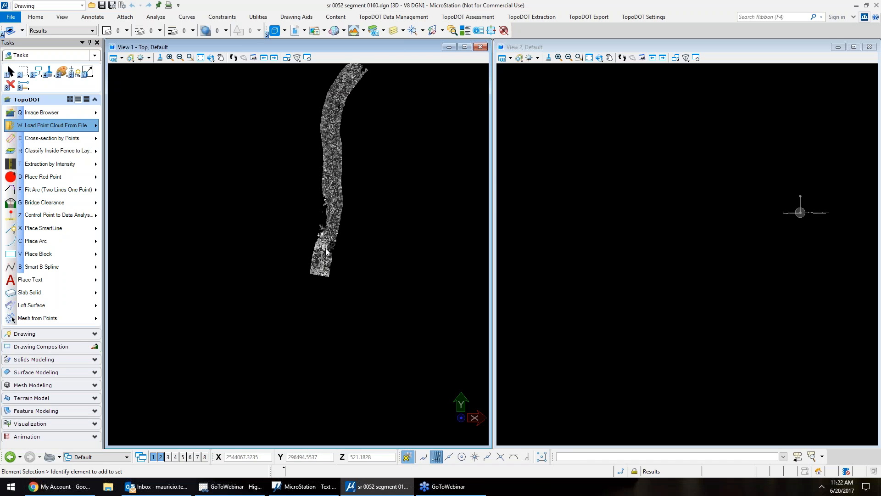
{"action": "scroll", "coordinate": [311, 323], "scroll_direction": "up", "scroll_amount": 2}
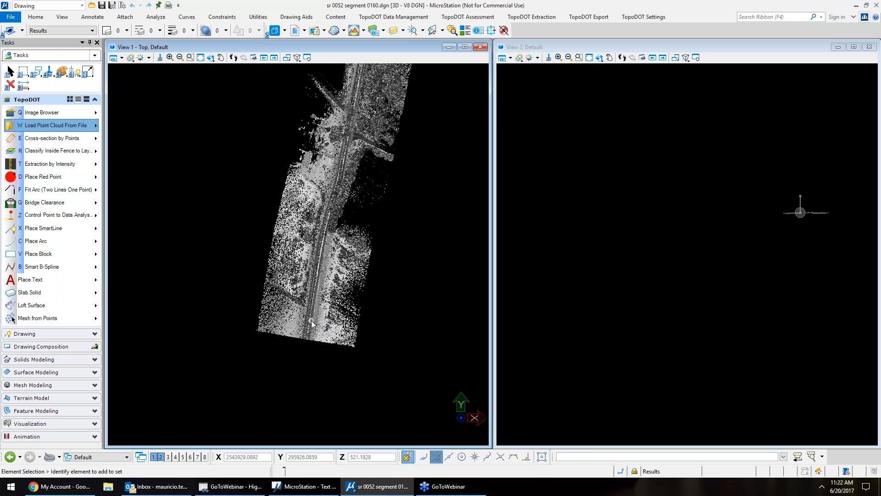
{"action": "scroll", "coordinate": [311, 323], "scroll_direction": "up", "scroll_amount": 2}
{"action": "scroll", "coordinate": [326, 313], "scroll_direction": "up", "scroll_amount": 3}
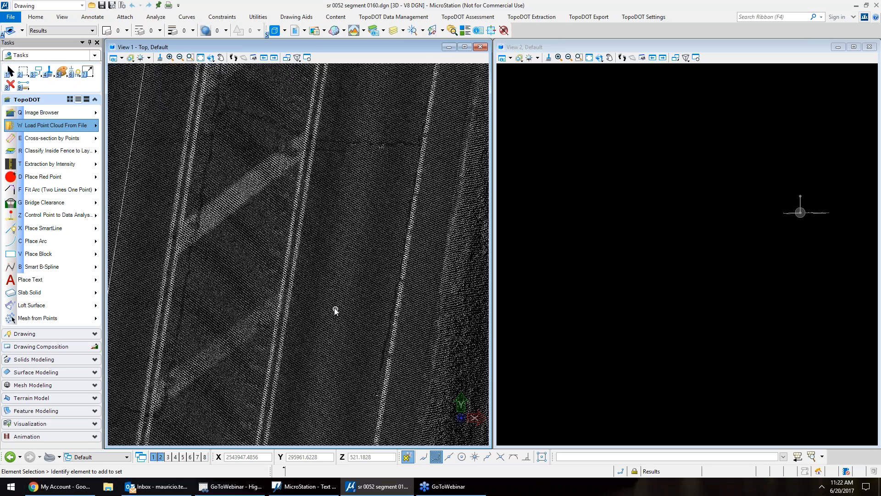
{"action": "scroll", "coordinate": [335, 311], "scroll_direction": "down", "scroll_amount": 5}
{"action": "left_click", "coordinate": [314, 276]}
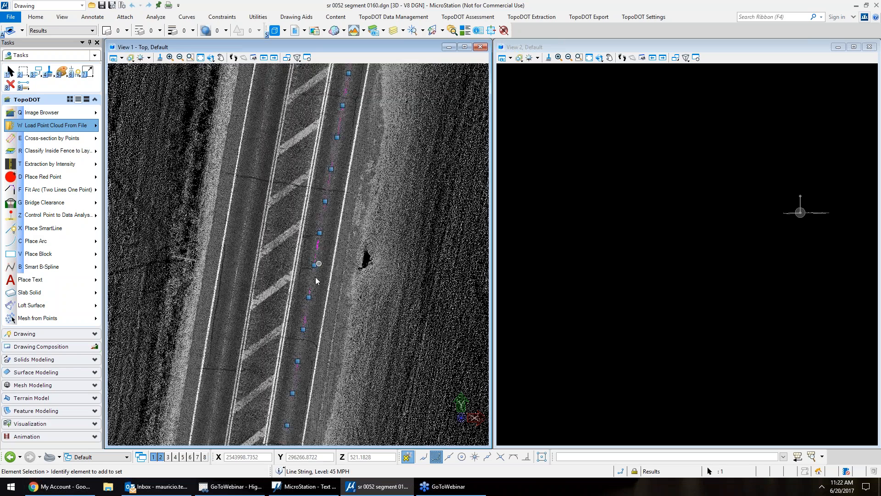
Examine the line strings in both travel lanes and follow the selected one along the road to the intersection.
{"action": "scroll", "coordinate": [316, 277], "scroll_direction": "up", "scroll_amount": 2}
{"action": "scroll", "coordinate": [307, 191], "scroll_direction": "up", "scroll_amount": 2}
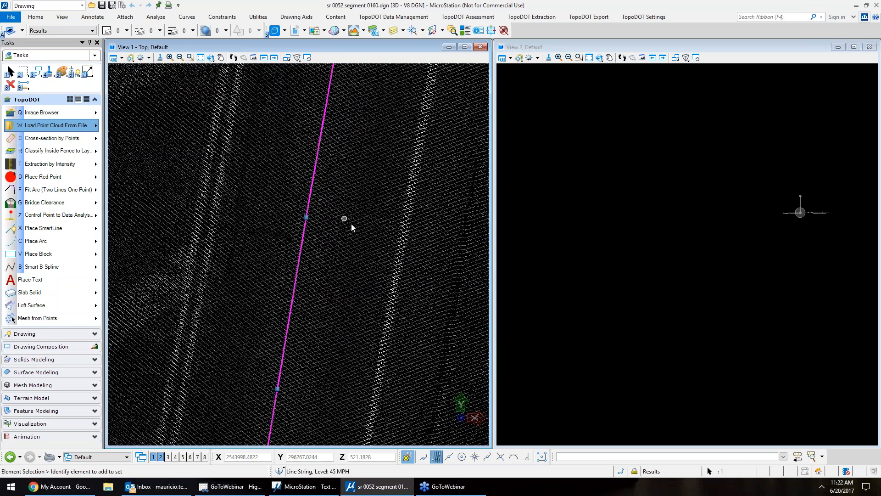
{"action": "scroll", "coordinate": [353, 226], "scroll_direction": "down", "scroll_amount": 3}
{"action": "scroll", "coordinate": [146, 219], "scroll_direction": "up", "scroll_amount": 2}
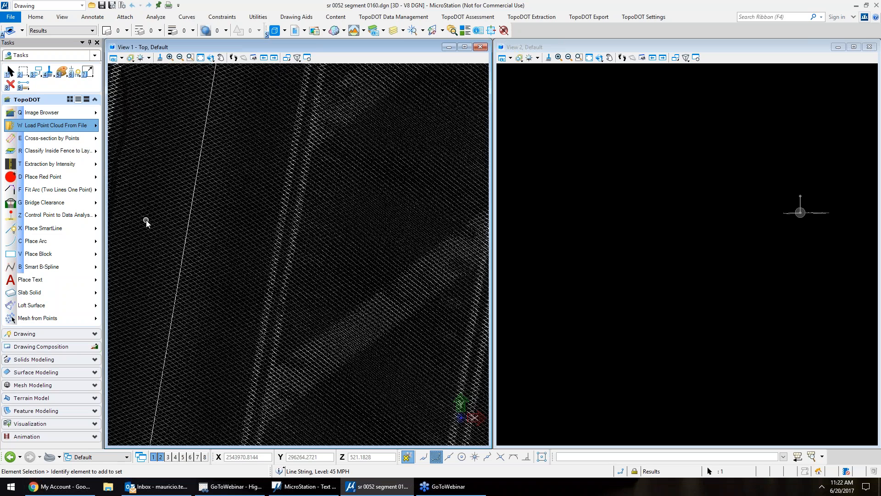
{"action": "scroll", "coordinate": [146, 219], "scroll_direction": "down", "scroll_amount": 2}
{"action": "scroll", "coordinate": [276, 305], "scroll_direction": "up", "scroll_amount": 2}
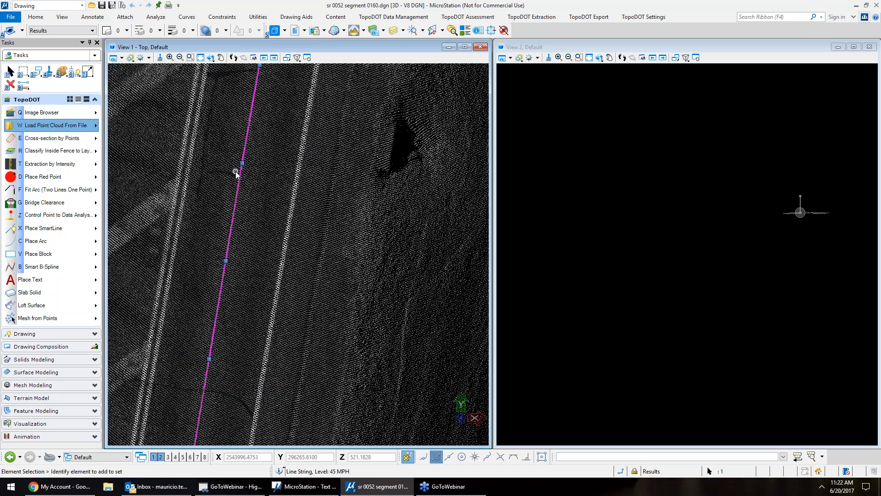
{"action": "scroll", "coordinate": [239, 179], "scroll_direction": "down", "scroll_amount": 2}
{"action": "middle_click_drag", "start_coordinate": [271, 122], "coordinate": [231, 365]}
{"action": "scroll", "coordinate": [275, 188], "scroll_direction": "down", "scroll_amount": 4}
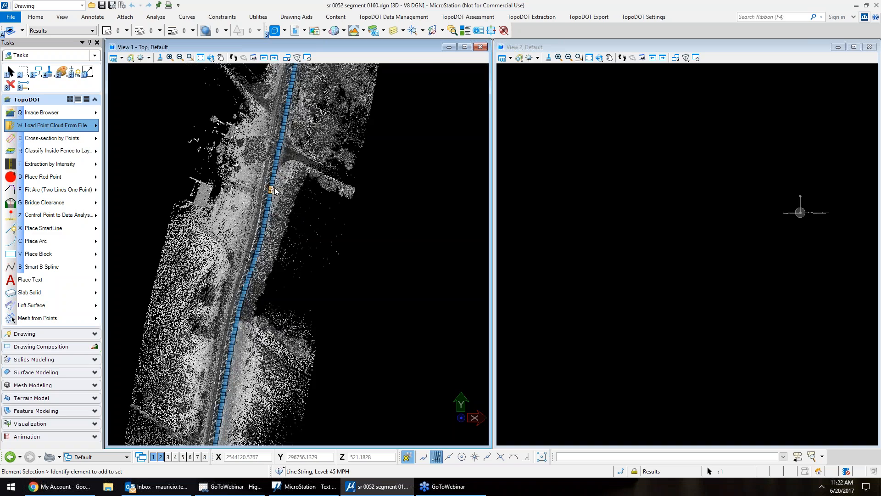
{"action": "scroll", "coordinate": [274, 187], "scroll_direction": "up", "scroll_amount": 3}
{"action": "scroll", "coordinate": [282, 186], "scroll_direction": "down", "scroll_amount": 2}
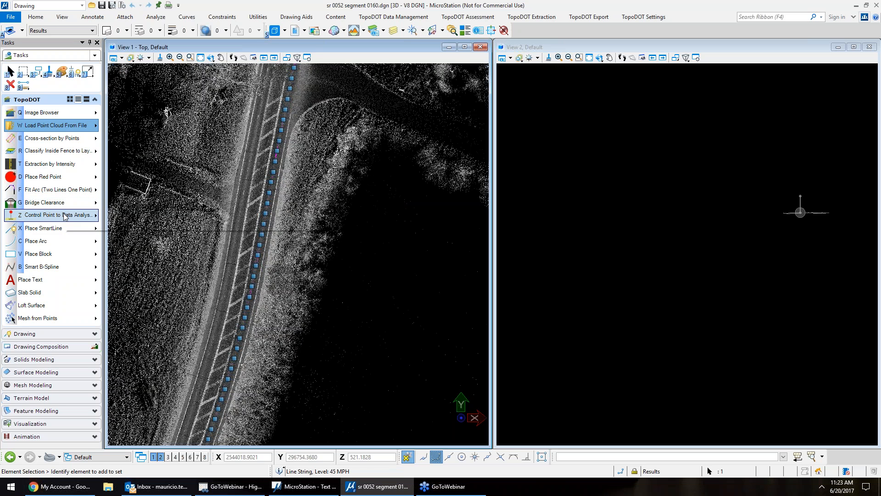
Deselect the line string, start the Speed Advisory tool from the Data Analysis Toolbox, and hide the point cloud.
{"action": "left_click", "coordinate": [78, 216]}
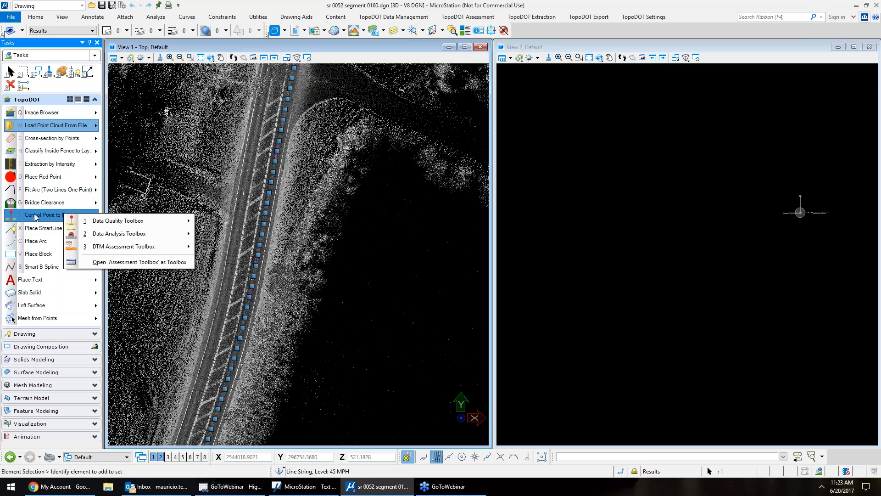
{"action": "left_click", "coordinate": [132, 174]}
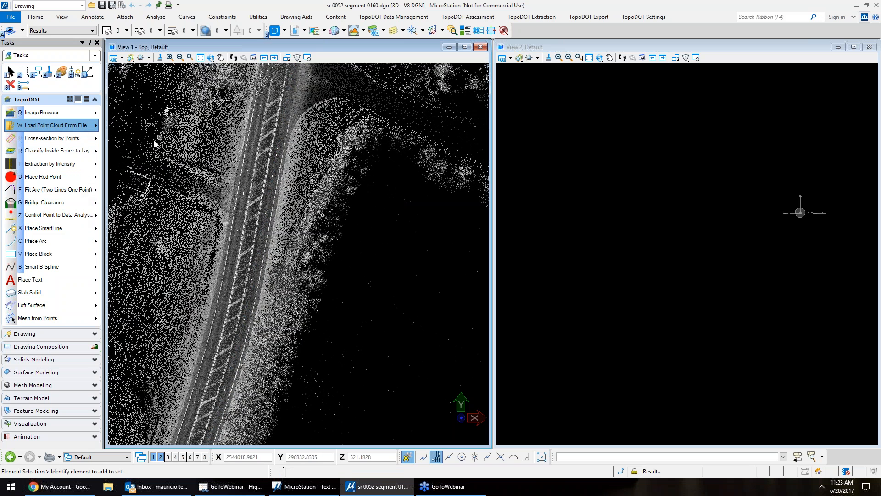
{"action": "left_click", "coordinate": [60, 208]}
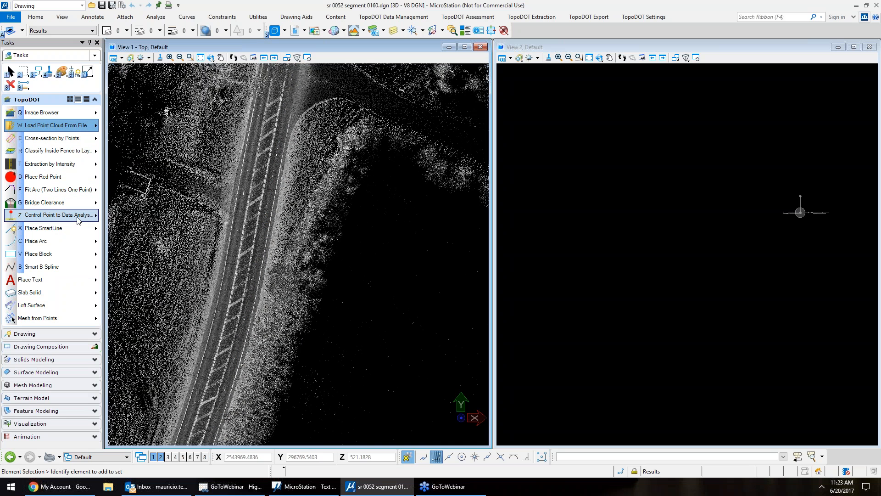
{"action": "mouse_move", "coordinate": [83, 217]}
{"action": "mouse_move", "coordinate": [187, 243]}
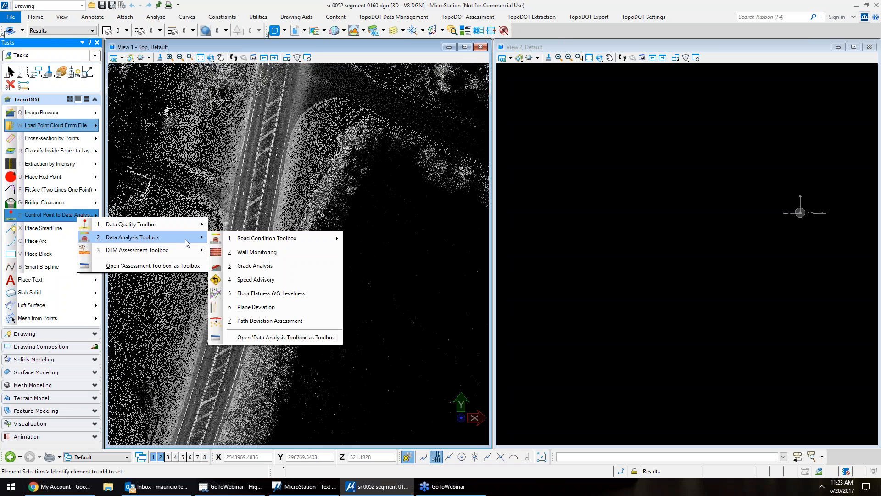
{"action": "left_click", "coordinate": [264, 281]}
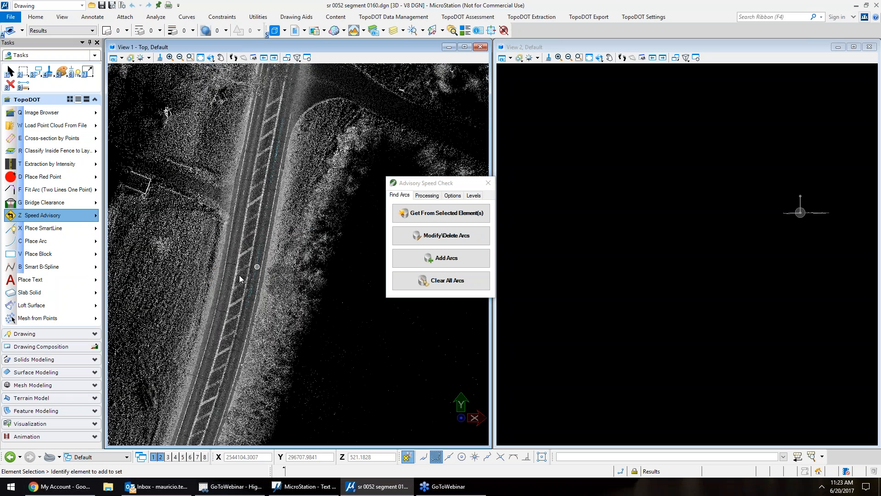
{"action": "left_click", "coordinate": [69, 138]}
{"action": "left_click", "coordinate": [134, 386]}
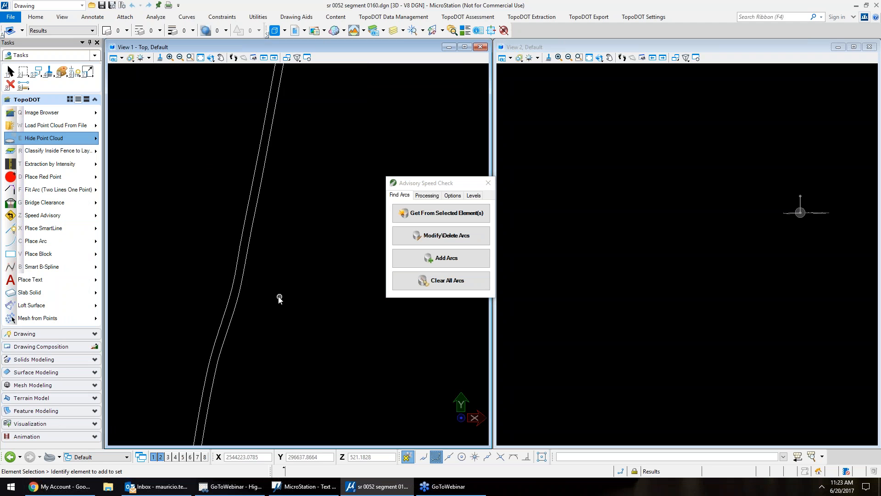
Select all the line strings of both lanes along the full length of the corridor in View 1.
{"action": "left_click", "coordinate": [279, 226]}
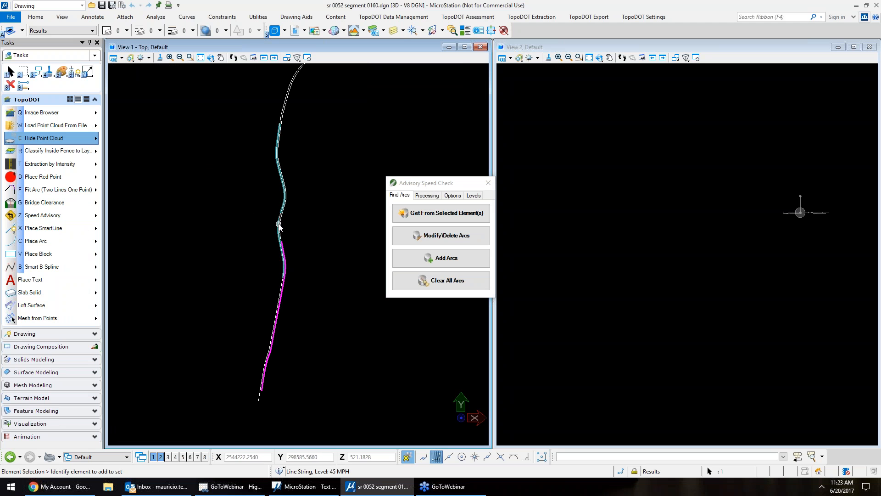
{"action": "scroll", "coordinate": [273, 205], "scroll_direction": "up", "scroll_amount": 4}
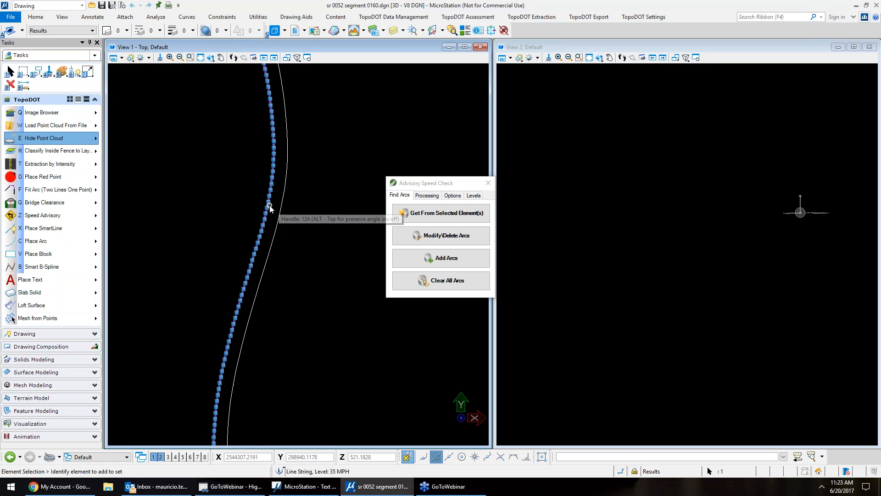
{"action": "scroll", "coordinate": [269, 205], "scroll_direction": "down", "scroll_amount": 3}
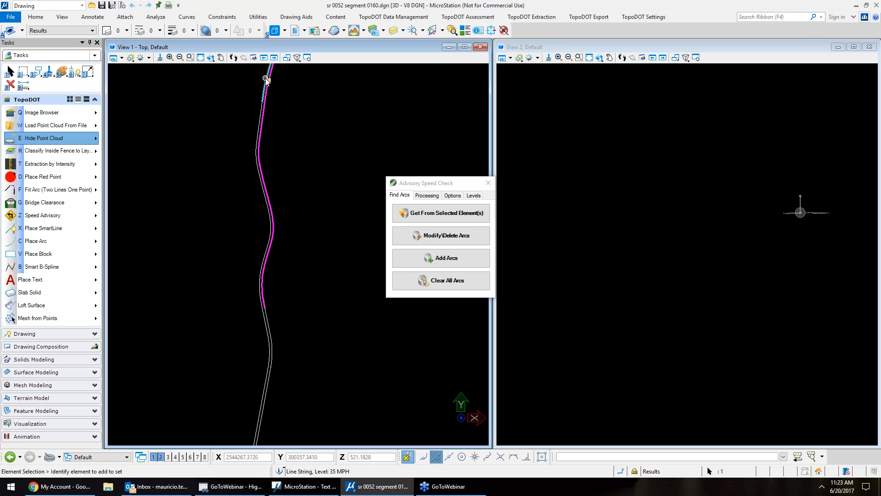
{"action": "scroll", "coordinate": [266, 79], "scroll_direction": "up", "scroll_amount": 3}
{"action": "left_click_drag", "start_coordinate": [268, 86], "coordinate": [266, 102]}
{"action": "scroll", "coordinate": [310, 124], "scroll_direction": "down", "scroll_amount": 5}
{"action": "left_click", "coordinate": [312, 125]}
{"action": "scroll", "coordinate": [277, 157], "scroll_direction": "down", "scroll_amount": 2}
{"action": "left_click_drag", "start_coordinate": [217, 96], "coordinate": [325, 251]}
{"action": "scroll", "coordinate": [285, 140], "scroll_direction": "up", "scroll_amount": 2}
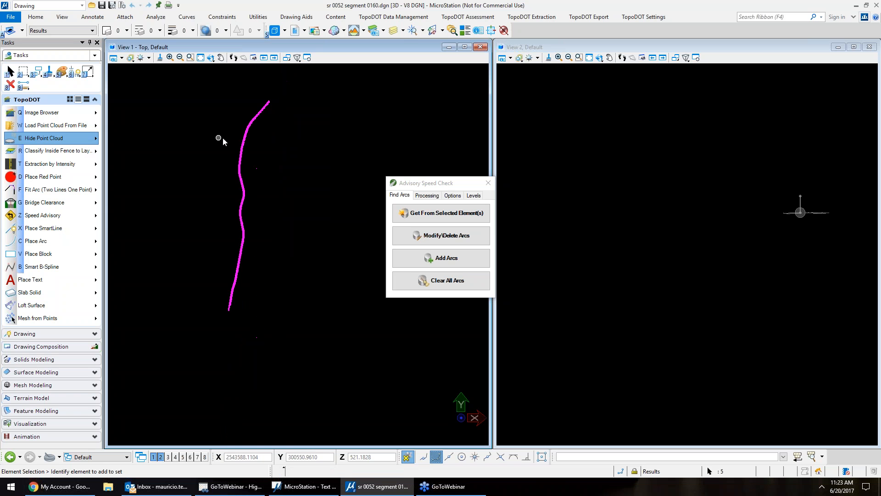
Find the curve arcs from the selected line strings and check their fit at one of the middle curves.
{"action": "left_click", "coordinate": [452, 219]}
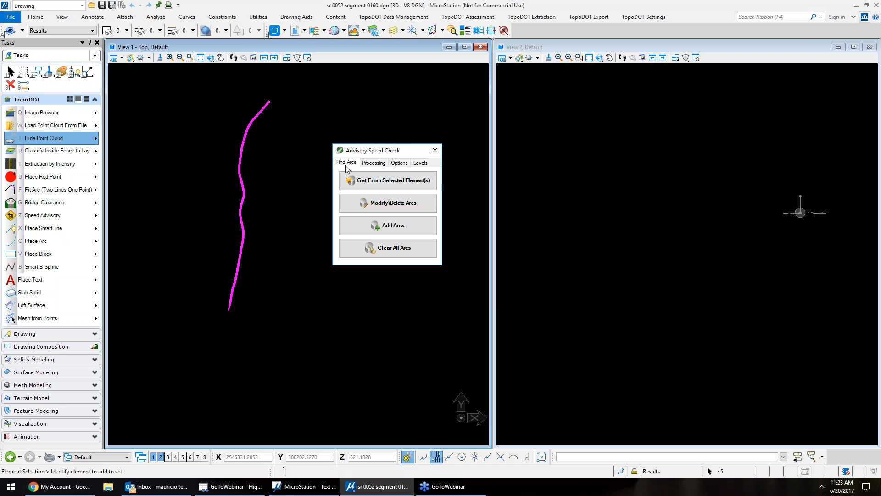
{"action": "left_click", "coordinate": [363, 181]}
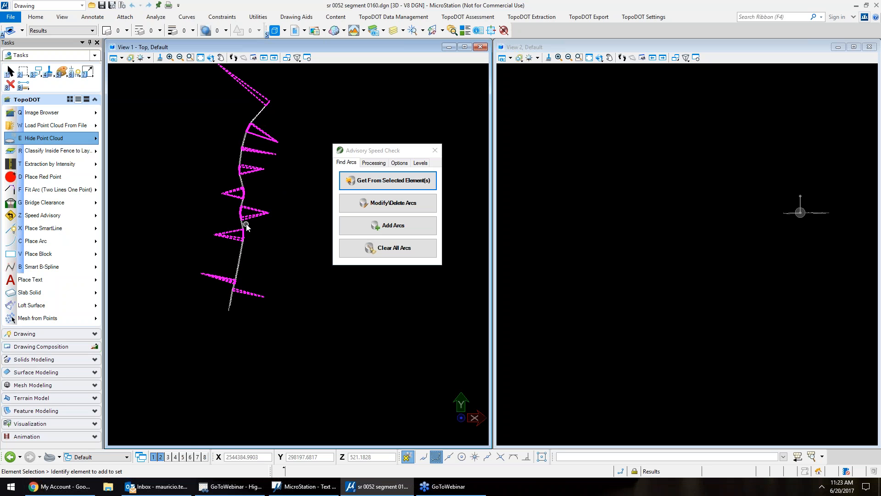
{"action": "scroll", "coordinate": [249, 207], "scroll_direction": "up", "scroll_amount": 6}
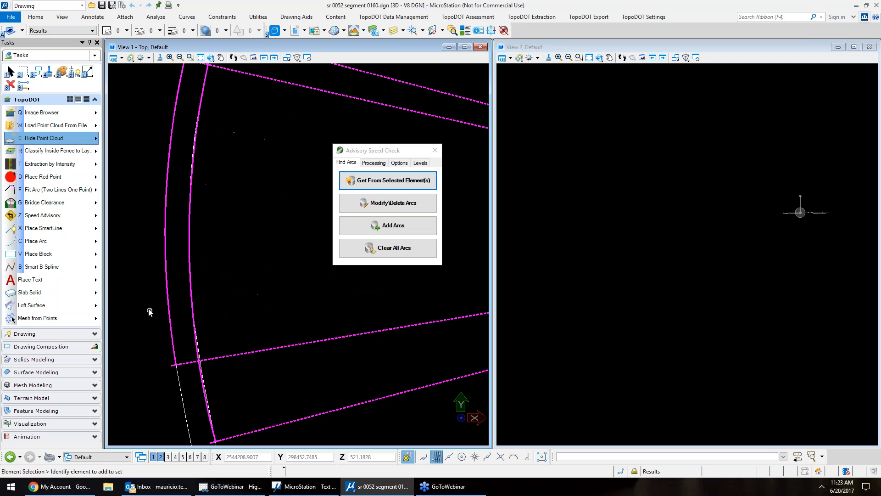
{"action": "scroll", "coordinate": [257, 267], "scroll_direction": "down", "scroll_amount": 5}
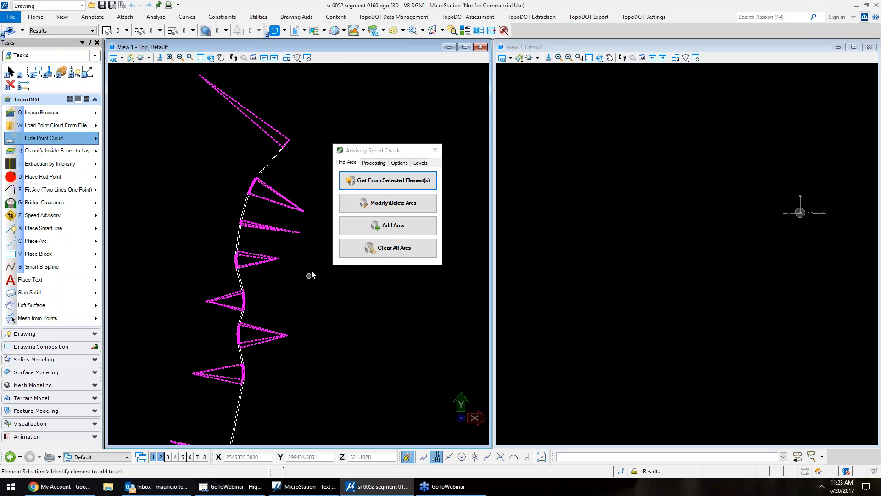
Delete the unwanted arcs at the corridor's north end and the short arc pair just south of the northernmost curve.
{"action": "left_click", "coordinate": [415, 208]}
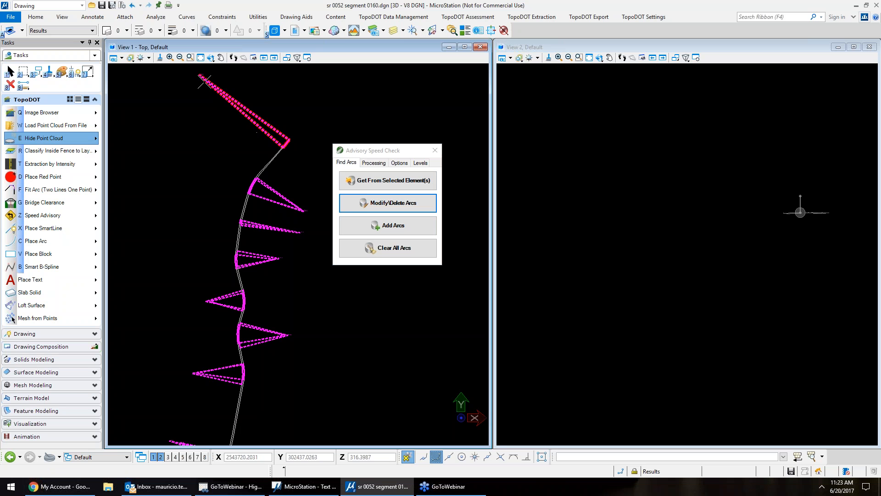
{"action": "scroll", "coordinate": [197, 73], "scroll_direction": "up", "scroll_amount": 4}
{"action": "scroll", "coordinate": [195, 87], "scroll_direction": "down", "scroll_amount": 3}
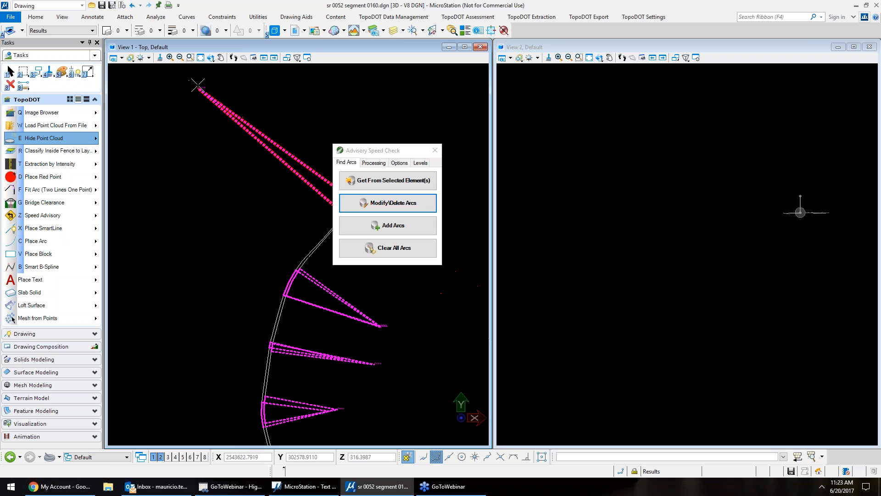
{"action": "scroll", "coordinate": [189, 87], "scroll_direction": "down", "scroll_amount": 1}
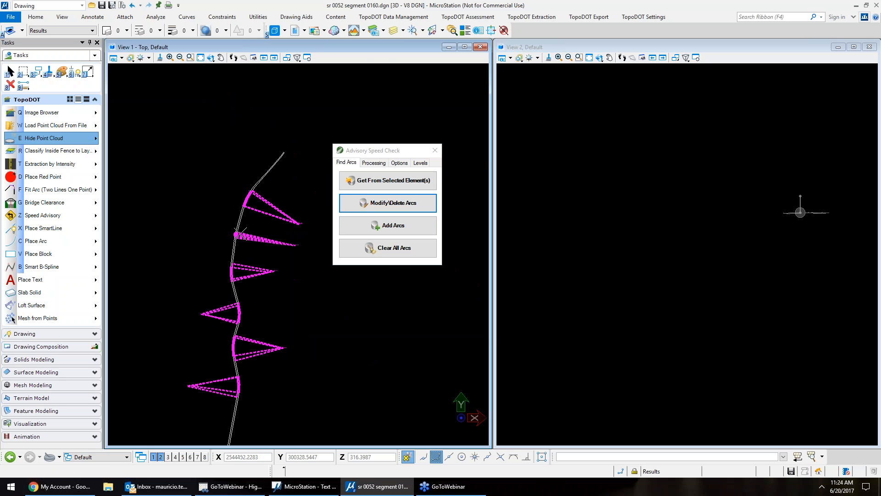
{"action": "scroll", "coordinate": [232, 240], "scroll_direction": "up", "scroll_amount": 4}
{"action": "scroll", "coordinate": [122, 197], "scroll_direction": "down", "scroll_amount": 4}
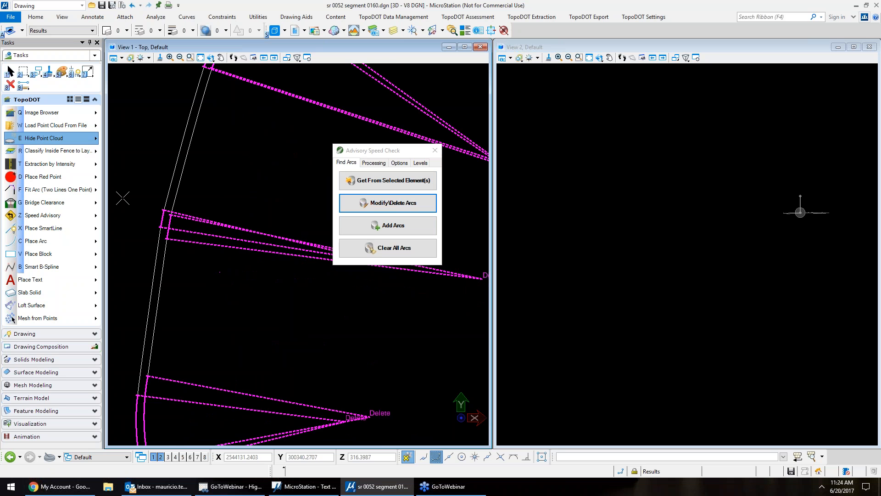
{"action": "left_click", "coordinate": [218, 218]}
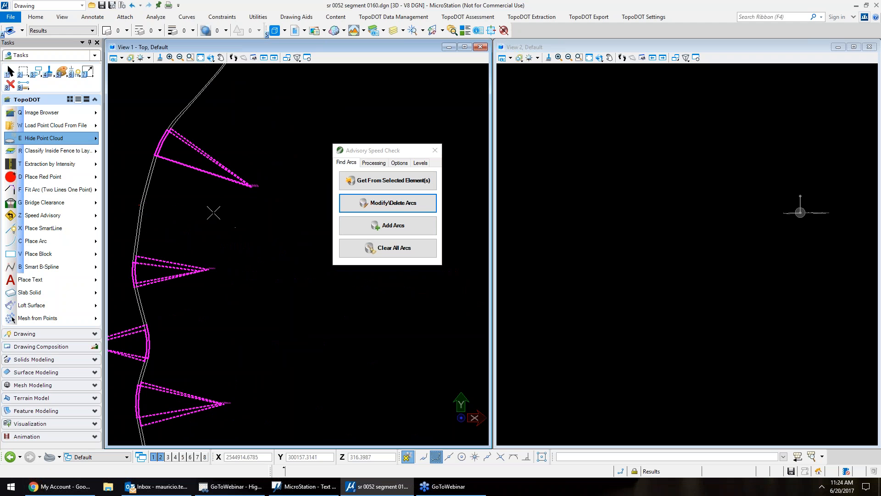
Adjust both end points of the western lane's arc at the northernmost curve to match the neighbouring lane's arc.
{"action": "scroll", "coordinate": [163, 137], "scroll_direction": "up", "scroll_amount": 3}
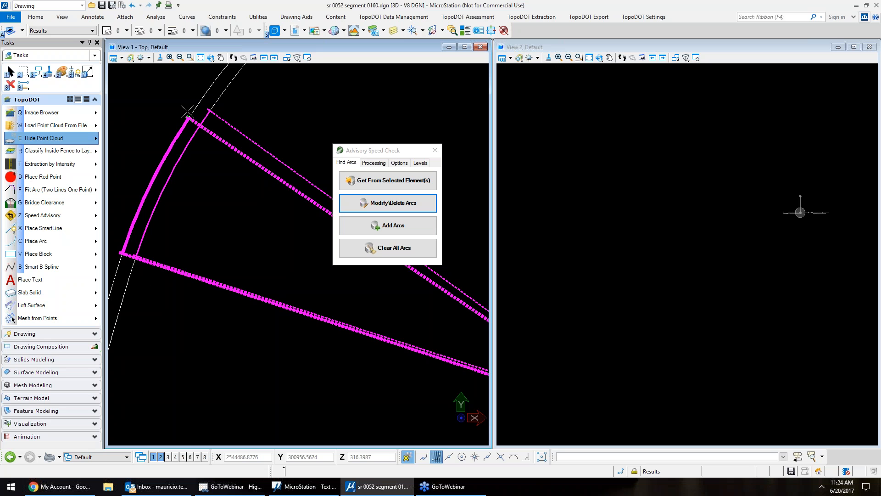
{"action": "left_click", "coordinate": [187, 119]}
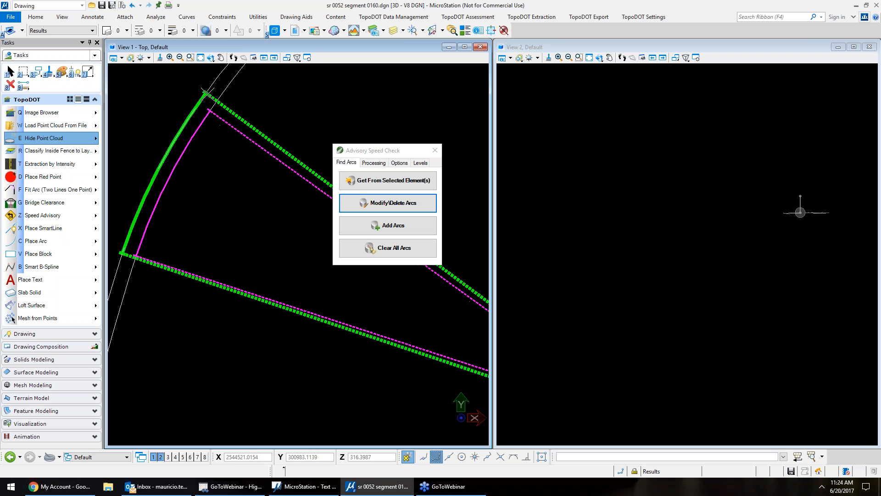
{"action": "left_click", "coordinate": [202, 93]}
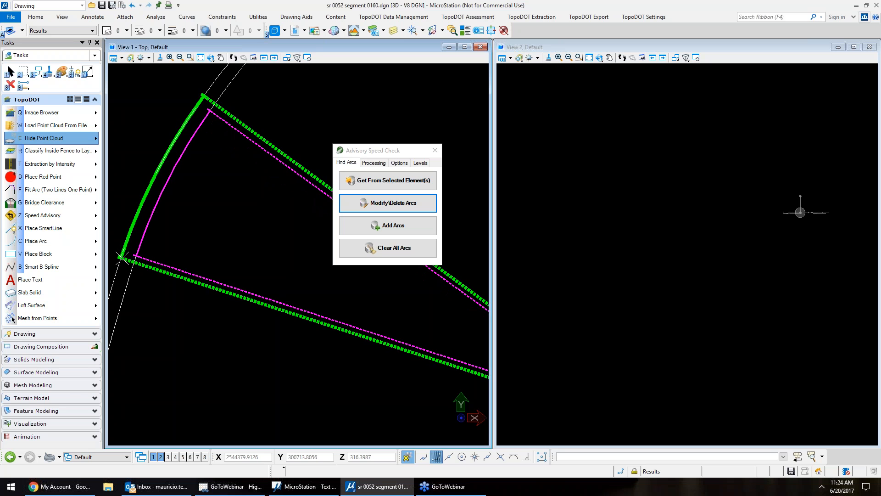
{"action": "left_click", "coordinate": [137, 251]}
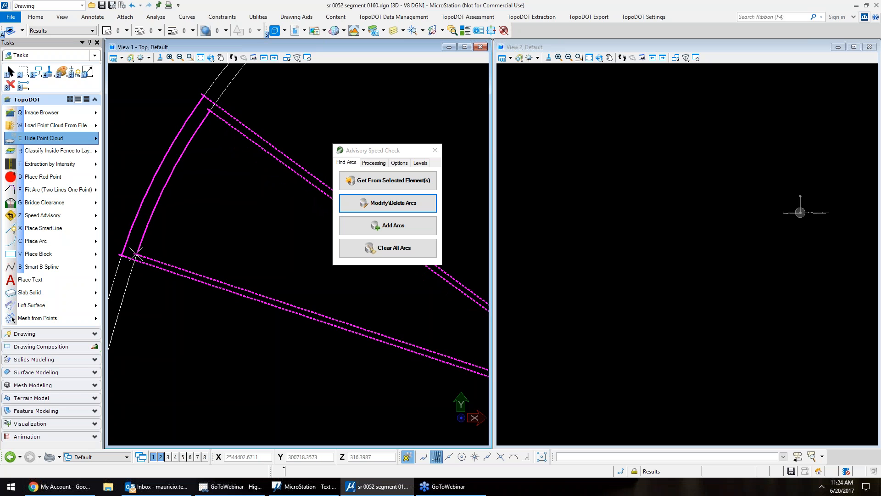
{"action": "left_click", "coordinate": [202, 246]}
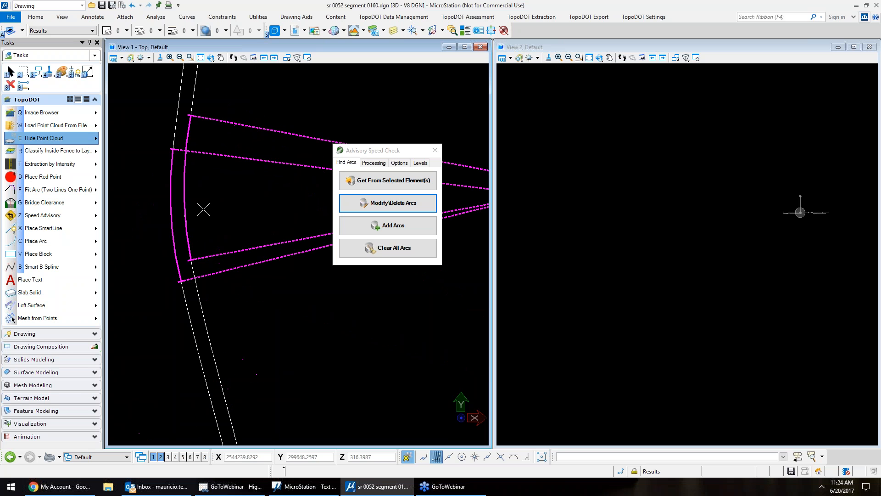
Adjust the arc end points at the middle curves so both lanes' arcs cover the same stretch.
{"action": "left_click", "coordinate": [195, 161]}
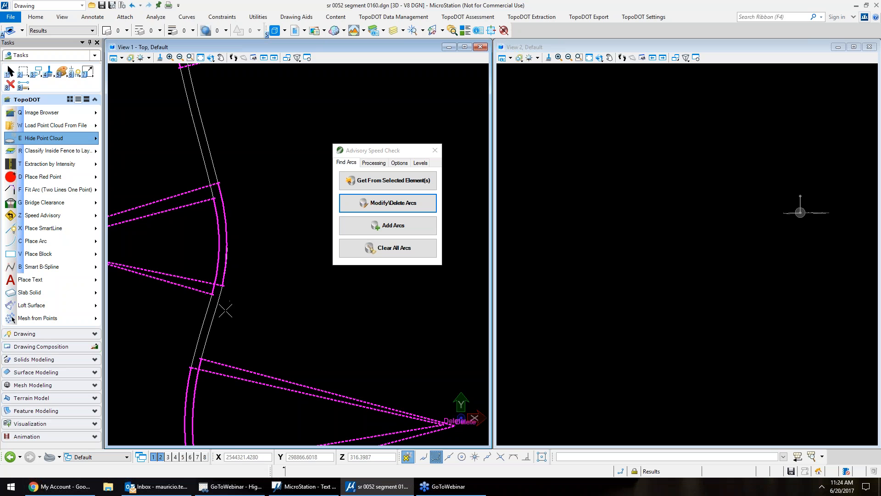
{"action": "left_click", "coordinate": [215, 279]}
{"action": "left_click", "coordinate": [215, 279]}
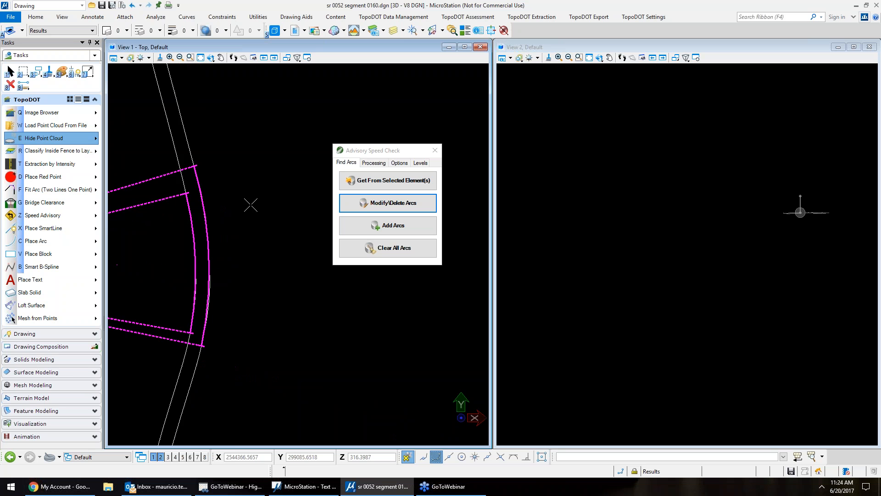
{"action": "left_click", "coordinate": [215, 360]}
{"action": "left_click", "coordinate": [216, 361]}
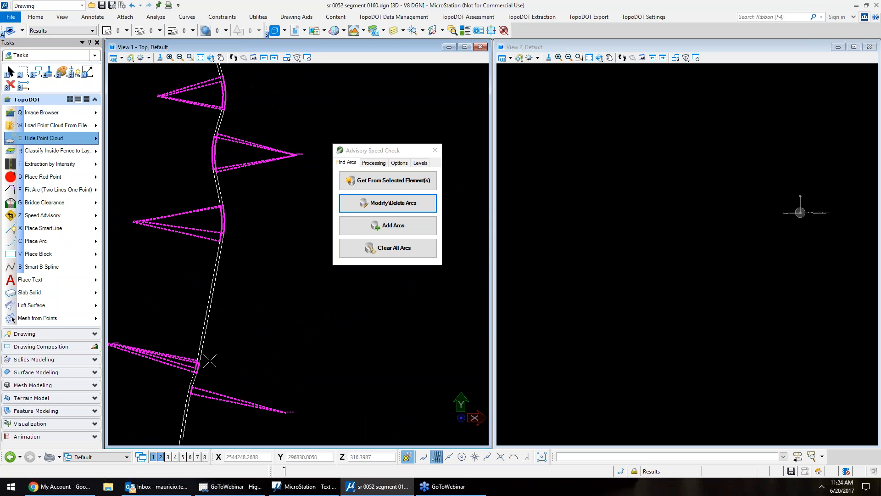
Delete the short arcs near the corridor's south end and adjust the western lane's arc at the southernmost remaining curve.
{"action": "left_click", "coordinate": [335, 381]}
{"action": "left_click", "coordinate": [195, 360]}
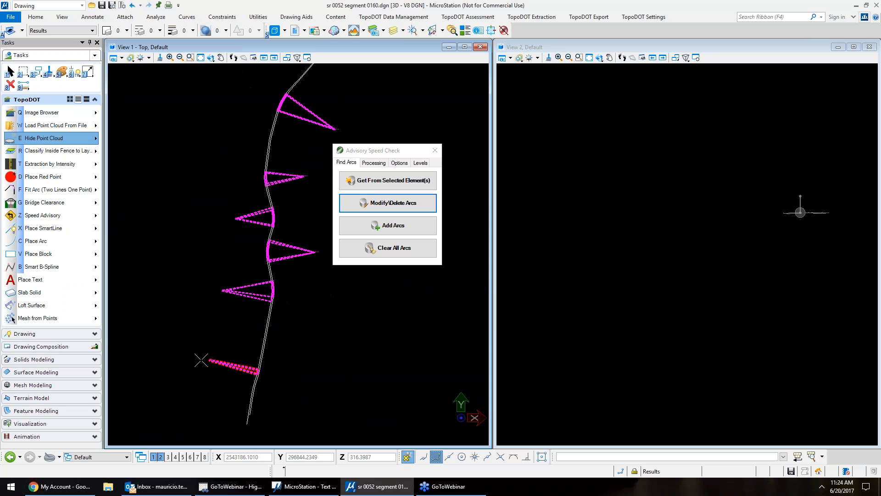
{"action": "left_click", "coordinate": [259, 305]}
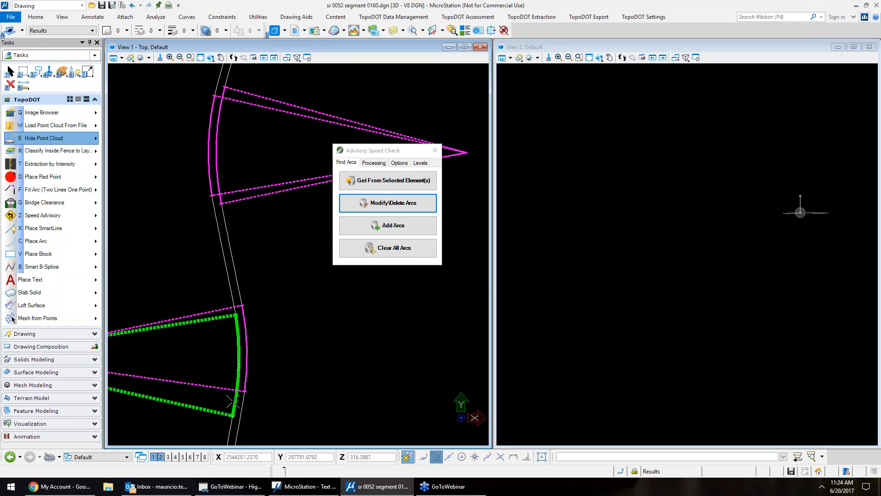
{"action": "right_click", "coordinate": [294, 334]}
{"action": "scroll", "coordinate": [290, 335], "scroll_direction": "down", "scroll_amount": 5}
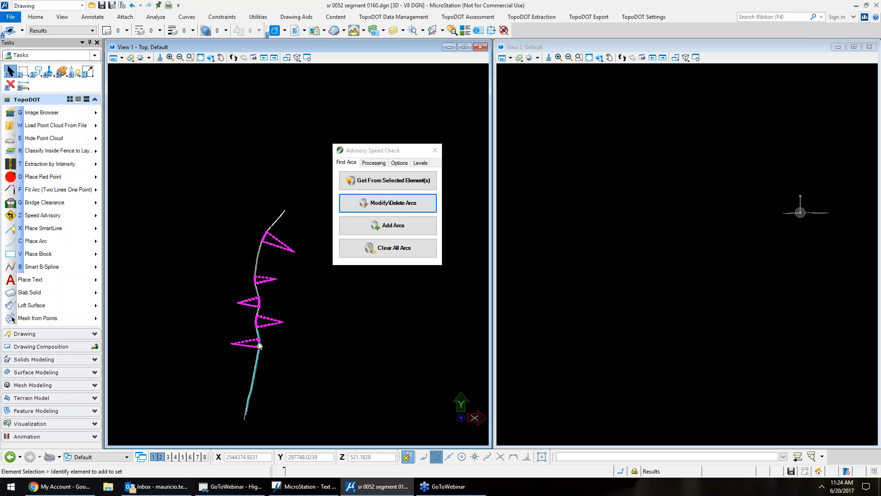
{"action": "scroll", "coordinate": [259, 365], "scroll_direction": "up", "scroll_amount": 4}
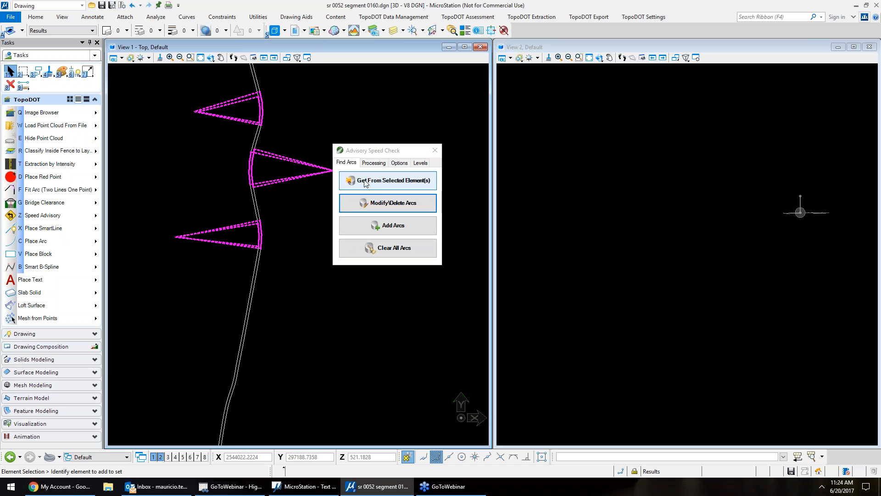
Open the Advisory Speed Check processing settings and show the point cloud beneath the arcs.
{"action": "left_click", "coordinate": [381, 163]}
{"action": "left_click_drag", "start_coordinate": [408, 152], "coordinate": [550, 166]}
{"action": "left_click", "coordinate": [45, 138]}
{"action": "left_click", "coordinate": [140, 368]}
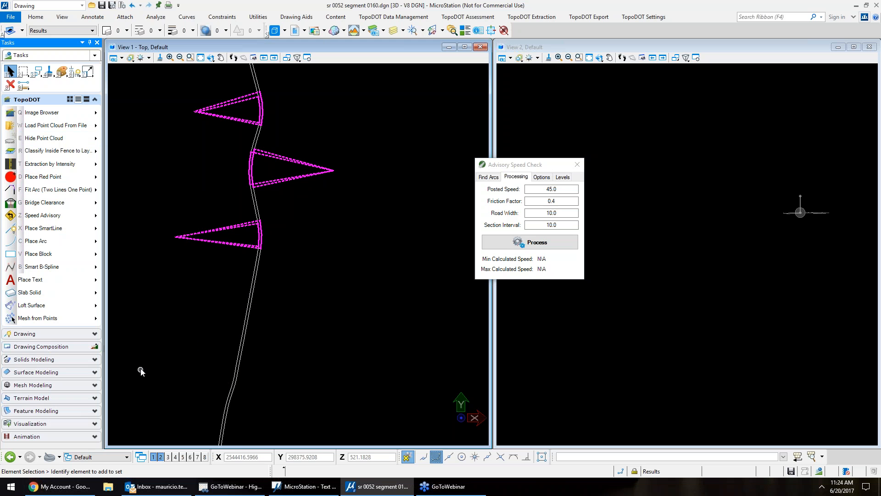
{"action": "scroll", "coordinate": [238, 152], "scroll_direction": "up", "scroll_amount": 2}
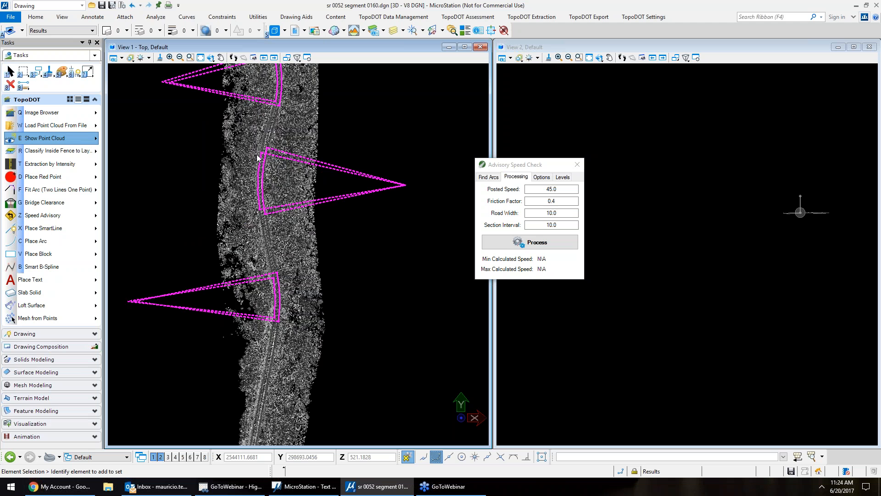
{"action": "scroll", "coordinate": [258, 157], "scroll_direction": "up", "scroll_amount": 3}
Run the advisory speed processing with posted speed 45.0, friction factor 0.4, road width 10.0 and section interval 10.0.
{"action": "left_click", "coordinate": [530, 188]}
{"action": "left_click_drag", "start_coordinate": [540, 165], "coordinate": [601, 170]}
{"action": "left_click", "coordinate": [614, 206]}
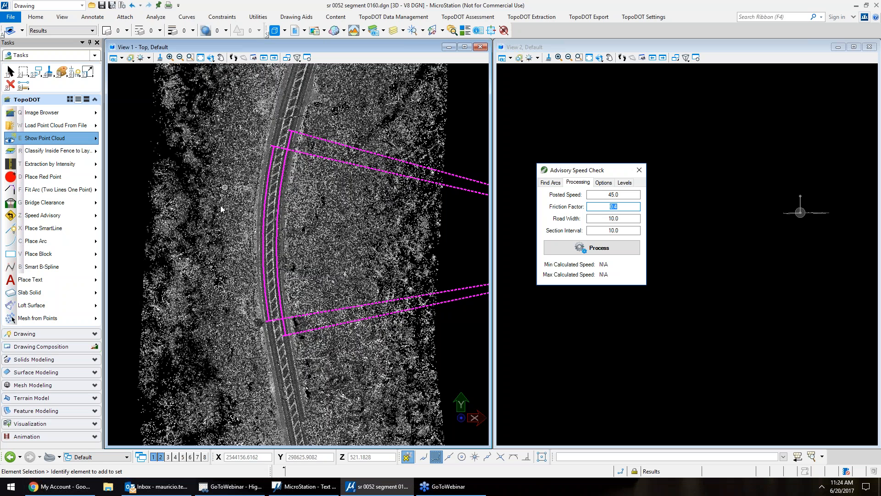
{"action": "scroll", "coordinate": [221, 228], "scroll_direction": "down", "scroll_amount": 2}
{"action": "left_click", "coordinate": [619, 207]}
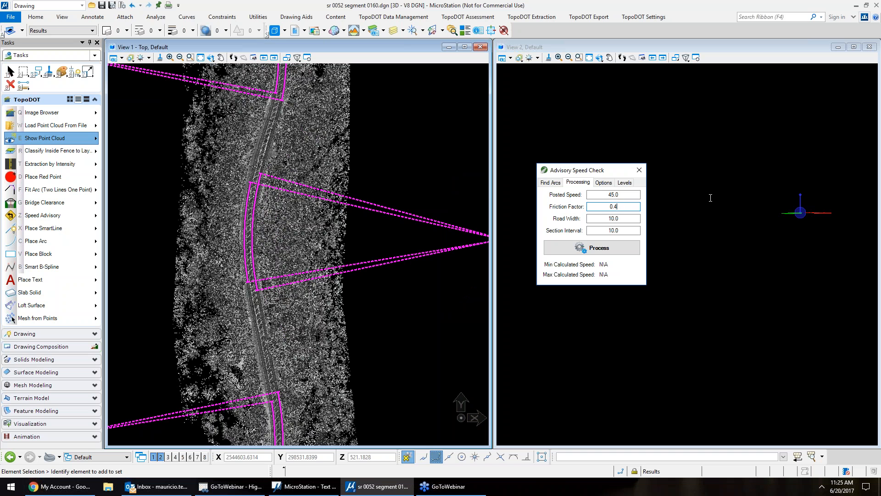
{"action": "left_click", "coordinate": [674, 212]}
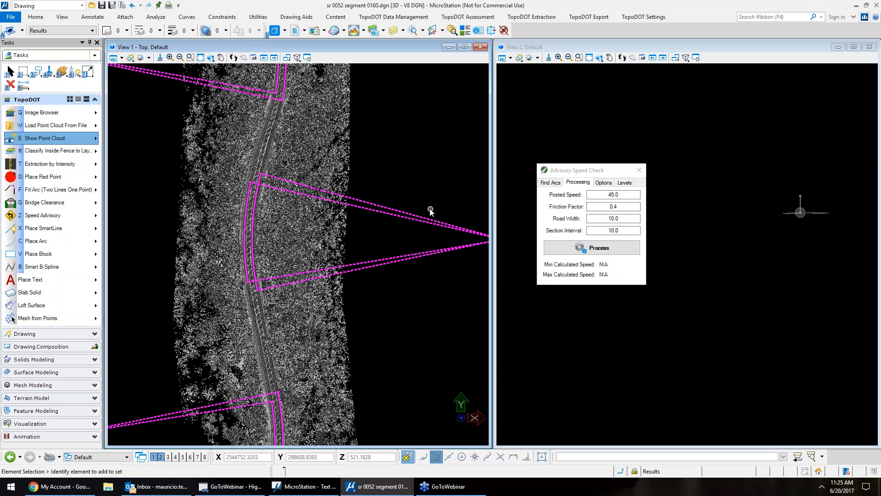
{"action": "scroll", "coordinate": [261, 189], "scroll_direction": "up", "scroll_amount": 2}
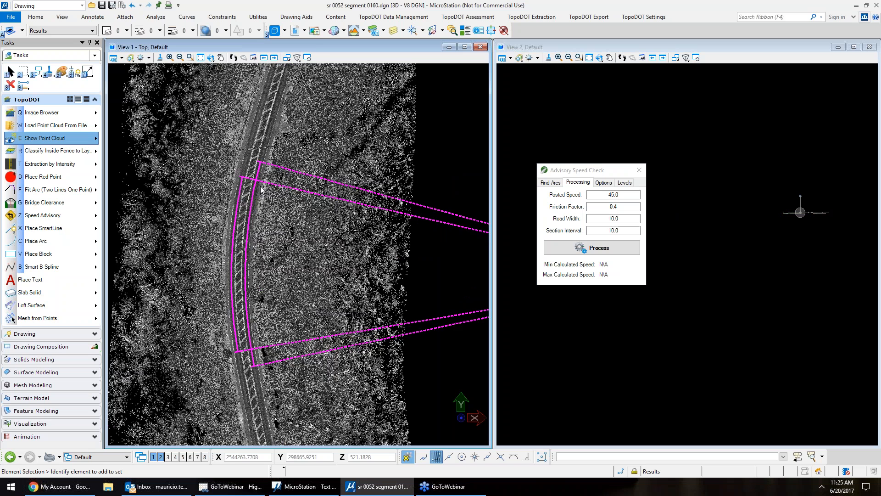
{"action": "scroll", "coordinate": [261, 189], "scroll_direction": "up", "scroll_amount": 3}
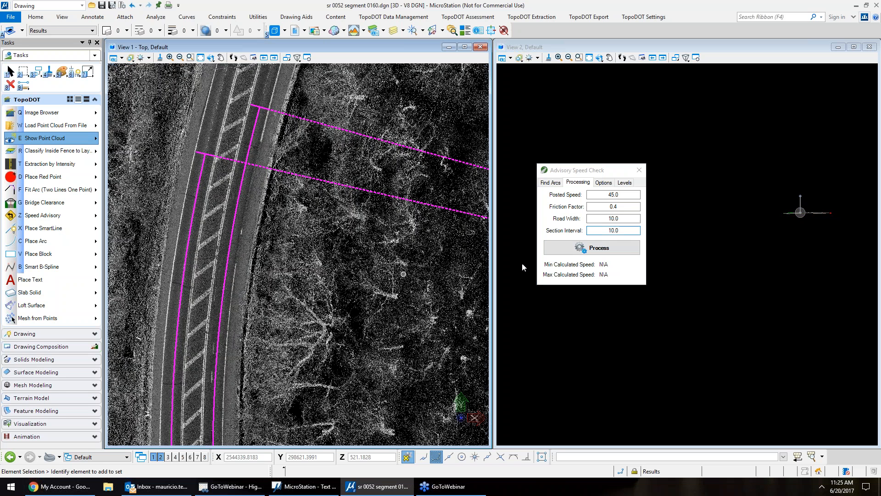
{"action": "left_click", "coordinate": [616, 252]}
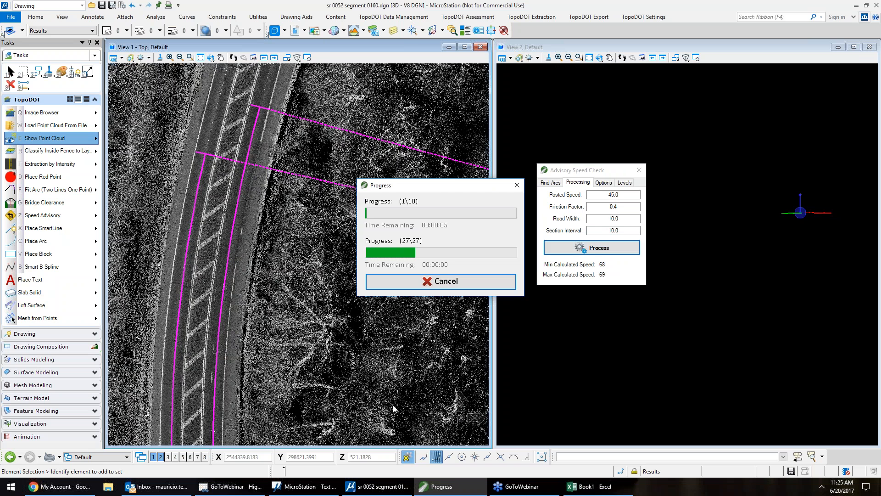
Switch to the Excel results workbook and review the slope and computed speed sheets for arcs 10 back to 6.
{"action": "left_click", "coordinate": [592, 488]}
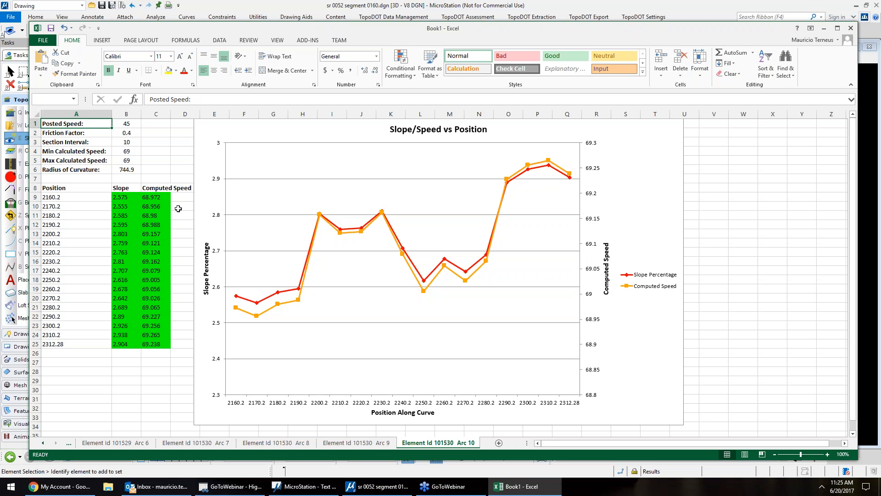
{"action": "left_click", "coordinate": [326, 443]}
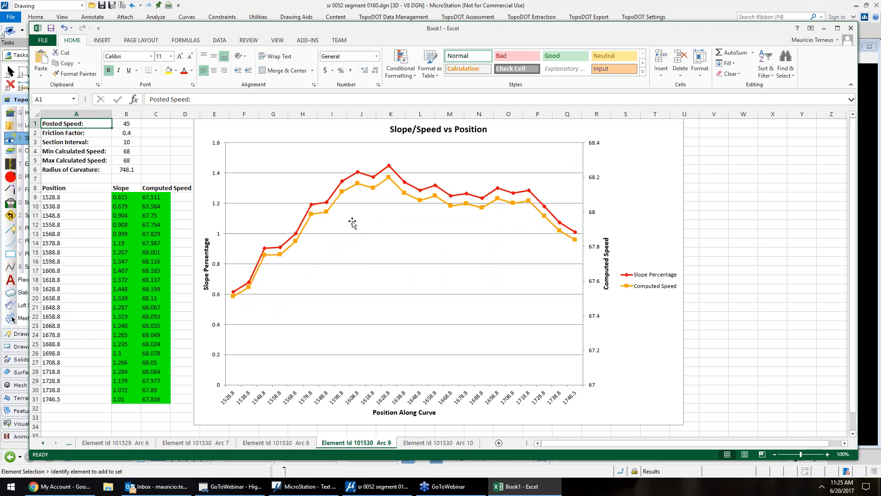
{"action": "left_click", "coordinate": [297, 443]}
{"action": "left_click", "coordinate": [195, 443]}
{"action": "left_click", "coordinate": [133, 443]}
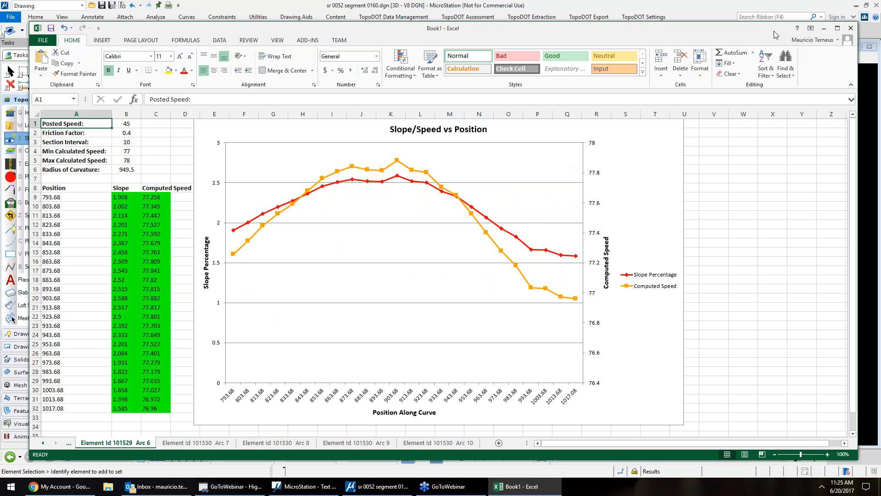
{"action": "left_click_drag", "start_coordinate": [775, 33], "coordinate": [770, 33]}
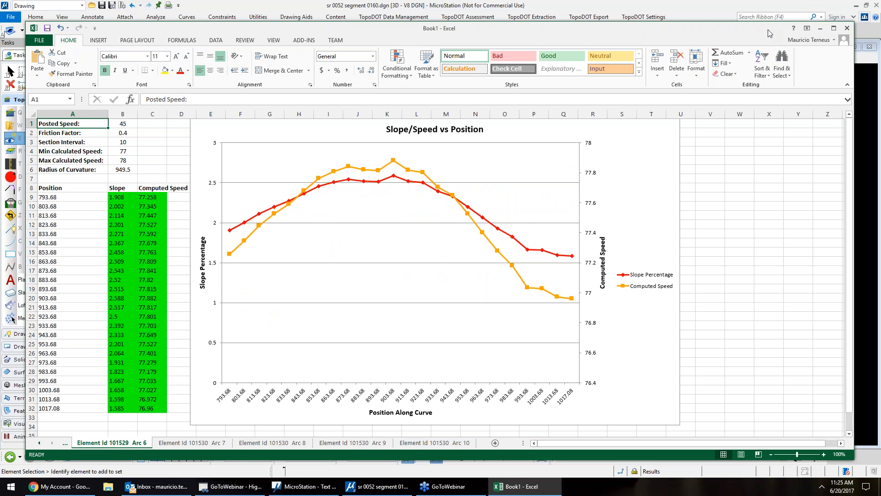
{"action": "left_click", "coordinate": [820, 28]}
Hide the point cloud and examine the slope and speed labels on a cross-section line of the curve.
{"action": "scroll", "coordinate": [323, 123], "scroll_direction": "down", "scroll_amount": 4}
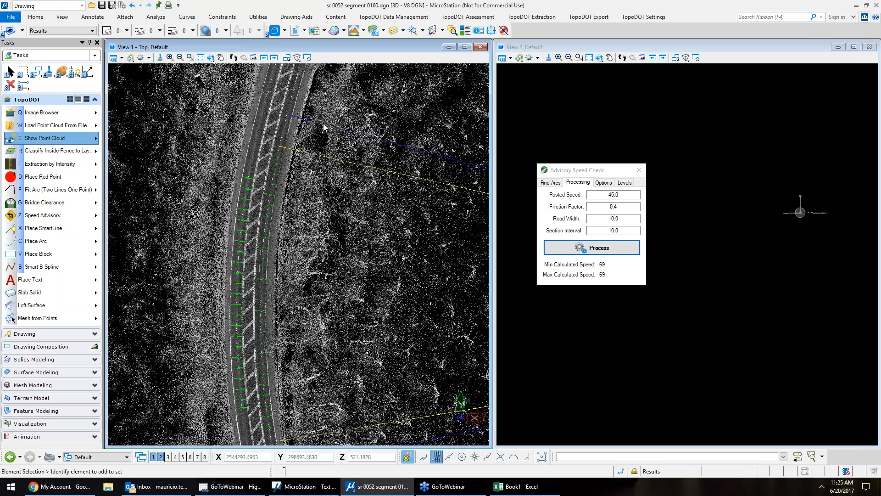
{"action": "left_click", "coordinate": [95, 137]}
{"action": "left_click", "coordinate": [144, 390]}
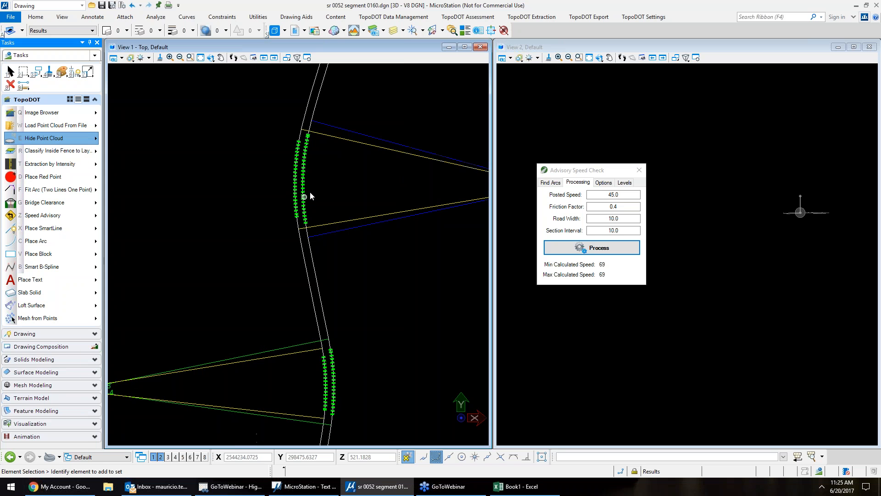
{"action": "scroll", "coordinate": [308, 165], "scroll_direction": "up", "scroll_amount": 8}
{"action": "scroll", "coordinate": [277, 228], "scroll_direction": "up", "scroll_amount": 5}
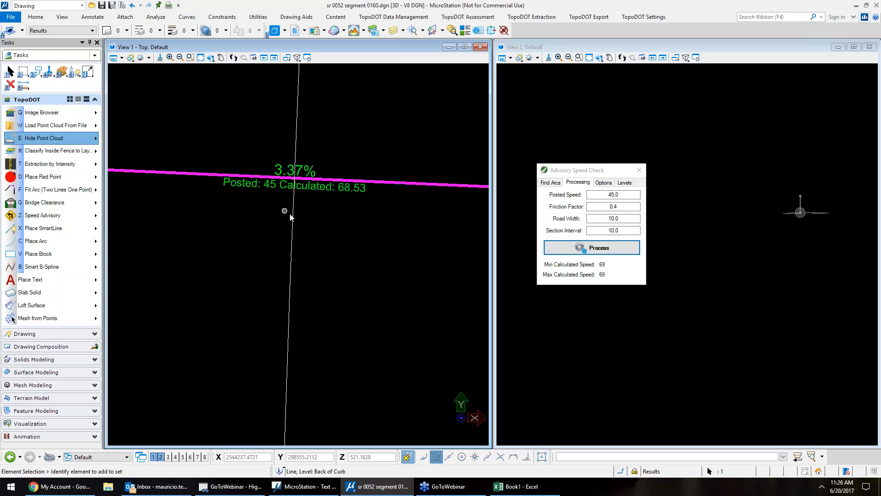
{"action": "scroll", "coordinate": [296, 210], "scroll_direction": "down", "scroll_amount": 3}
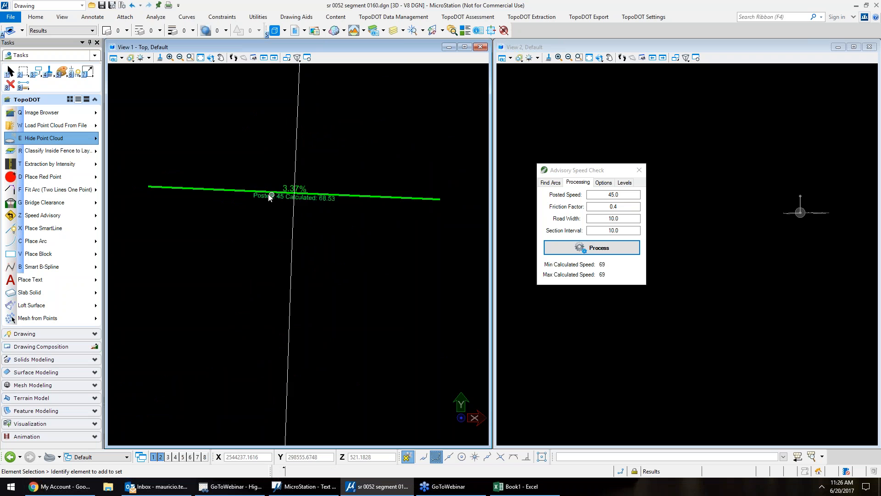
Examine the element ID, arc number and radius labels of the processed curves along the corridor.
{"action": "scroll", "coordinate": [316, 88], "scroll_direction": "down", "scroll_amount": 6}
{"action": "middle_click_drag", "start_coordinate": [334, 81], "coordinate": [300, 355]}
{"action": "scroll", "coordinate": [301, 355], "scroll_direction": "down", "scroll_amount": 2}
{"action": "scroll", "coordinate": [294, 402], "scroll_direction": "up", "scroll_amount": 4}
{"action": "middle_click_drag", "start_coordinate": [306, 384], "coordinate": [318, 364]}
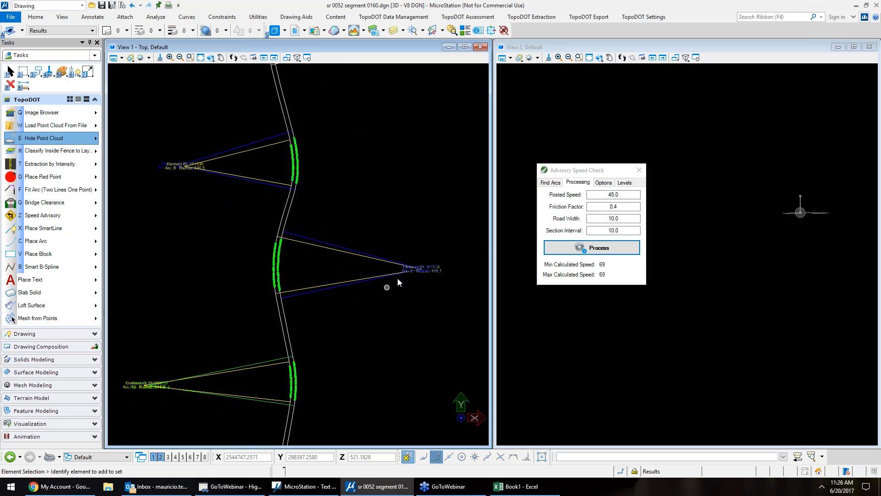
{"action": "scroll", "coordinate": [426, 273], "scroll_direction": "up", "scroll_amount": 5}
{"action": "scroll", "coordinate": [367, 347], "scroll_direction": "down", "scroll_amount": 4}
{"action": "scroll", "coordinate": [366, 347], "scroll_direction": "down", "scroll_amount": 3}
{"action": "scroll", "coordinate": [198, 241], "scroll_direction": "up", "scroll_amount": 5}
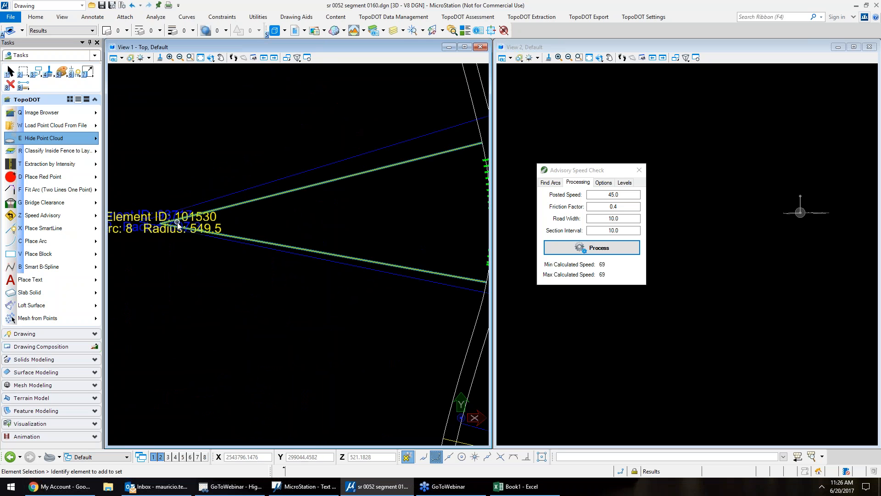
{"action": "middle_click_drag", "start_coordinate": [280, 217], "coordinate": [343, 216]}
{"action": "scroll", "coordinate": [229, 282], "scroll_direction": "down", "scroll_amount": 3}
{"action": "middle_click_drag", "start_coordinate": [344, 133], "coordinate": [321, 223]}
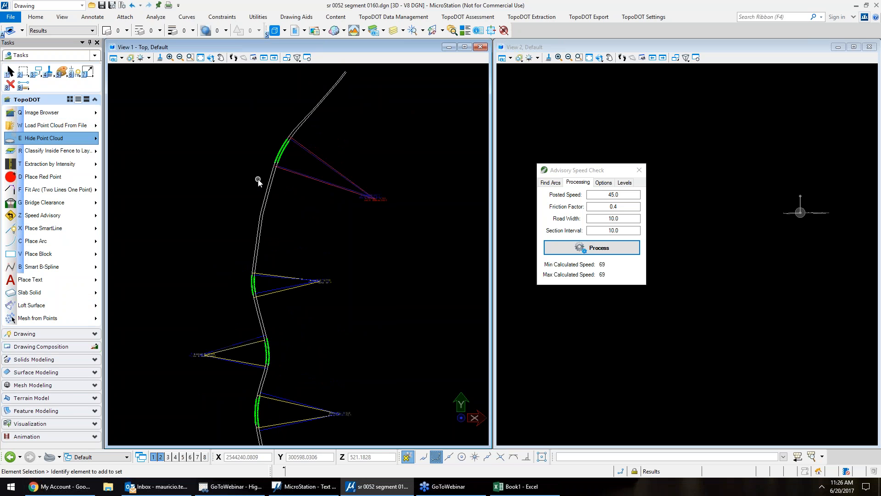
{"action": "mouse_move", "coordinate": [266, 298]}
{"action": "middle_mouse_down"}
{"action": "mouse_move", "coordinate": [277, 165]}
{"action": "mouse_move", "coordinate": [274, 205]}
{"action": "middle_mouse_up"}
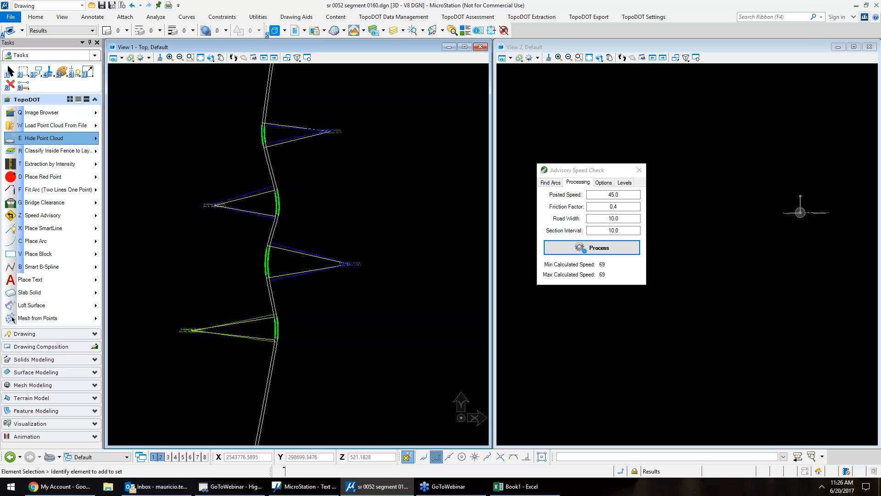
Show the point cloud again and examine the cross-section lines over the road at the southernmost curve.
{"action": "mouse_move", "coordinate": [269, 261]}
{"action": "right_click", "coordinate": [66, 137]}
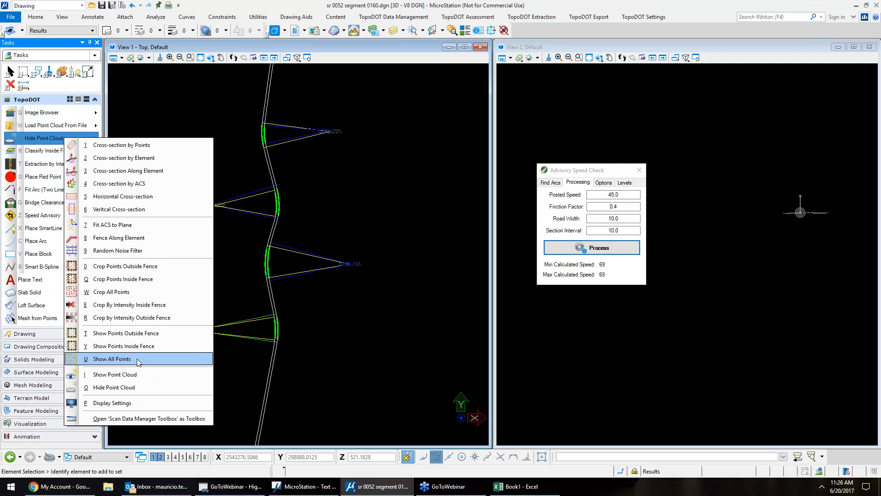
{"action": "left_click", "coordinate": [128, 378]}
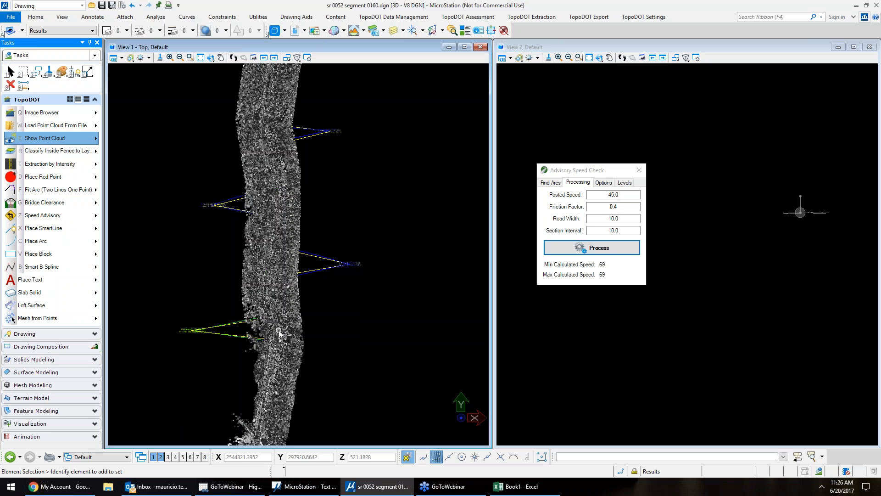
{"action": "mouse_move", "coordinate": [273, 339]}
{"action": "scroll", "coordinate": [276, 337], "scroll_direction": "up", "scroll_amount": 1}
{"action": "scroll", "coordinate": [276, 338], "scroll_direction": "up", "scroll_amount": 1}
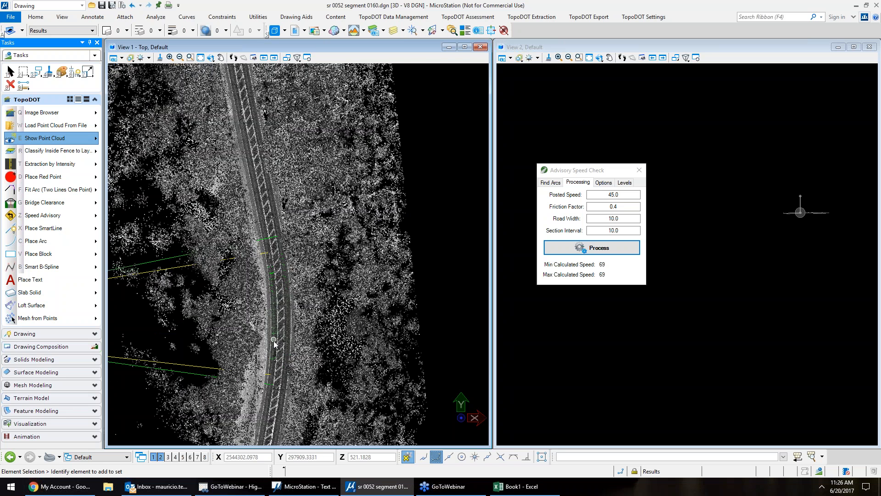
{"action": "scroll", "coordinate": [298, 354], "scroll_direction": "up", "scroll_amount": 1}
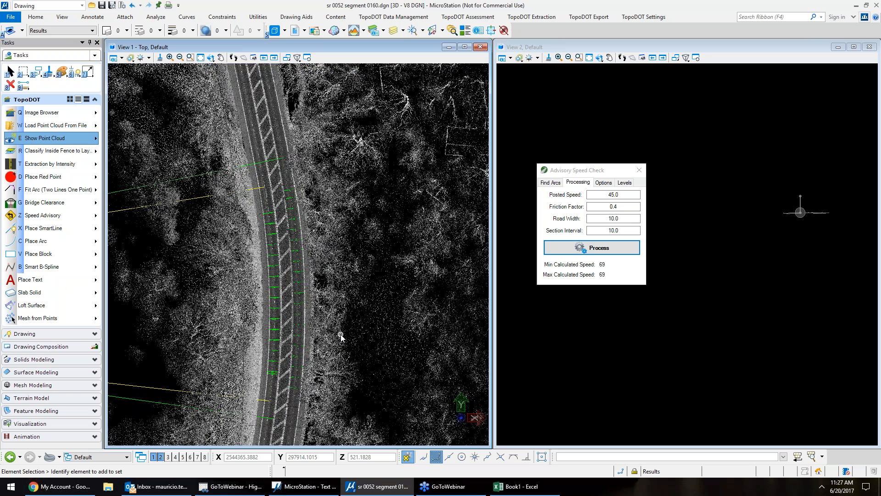
Close the Advisory Speed Check and unload all point clouds.
{"action": "left_click", "coordinate": [639, 172]}
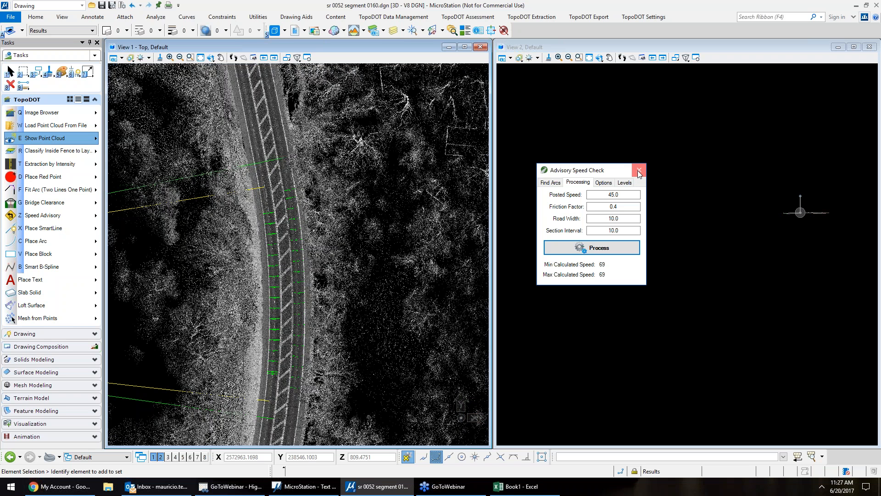
{"action": "left_click", "coordinate": [639, 172]}
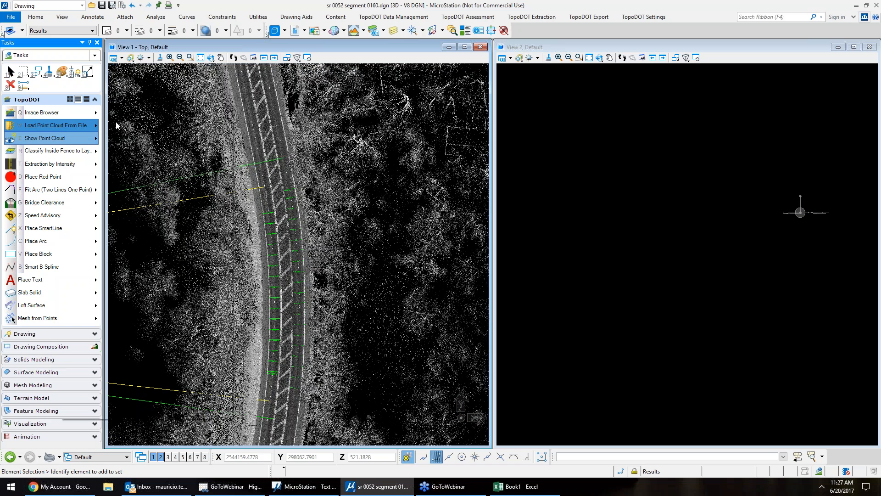
{"action": "right_click", "coordinate": [59, 126]}
{"action": "left_click", "coordinate": [374, 132]}
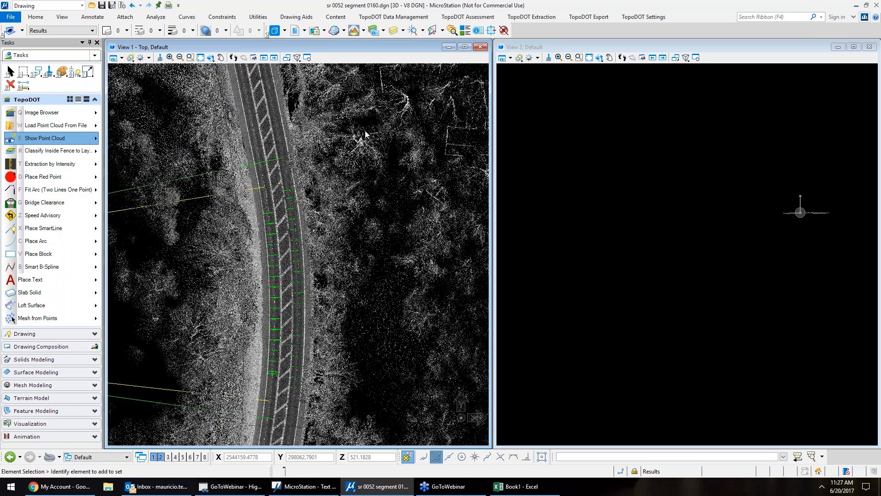
{"action": "right_click", "coordinate": [61, 126]}
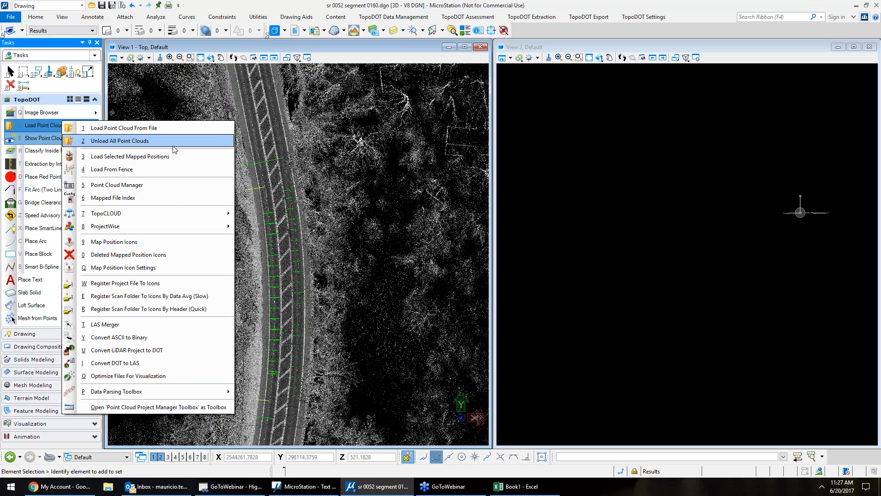
{"action": "left_click", "coordinate": [175, 148]}
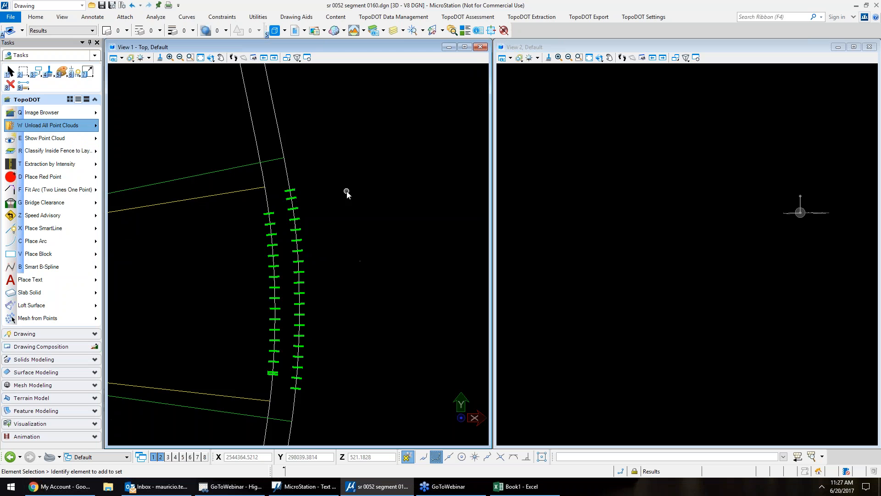
{"action": "scroll", "coordinate": [130, 142], "scroll_direction": "down", "scroll_amount": 3}
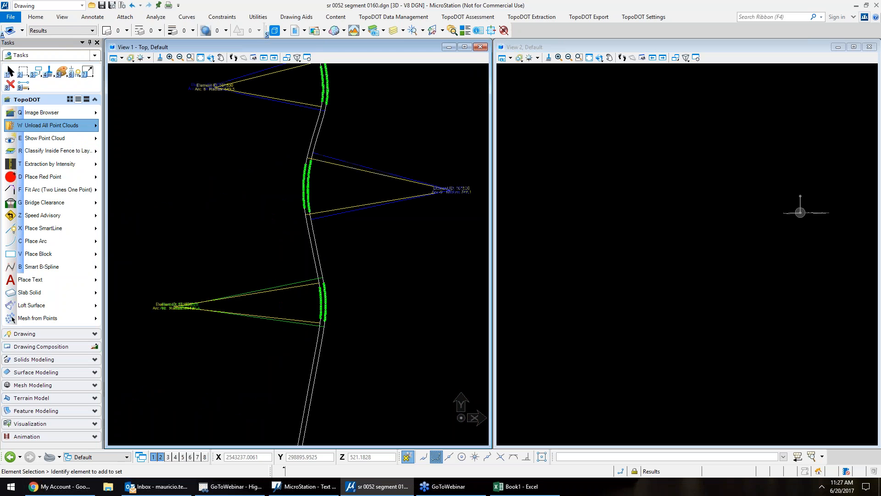
Open Final.dgn from the Webinar project's Grade Analysis folder, accepting the missing WorkSet notice.
{"action": "left_click", "coordinate": [7, 21]}
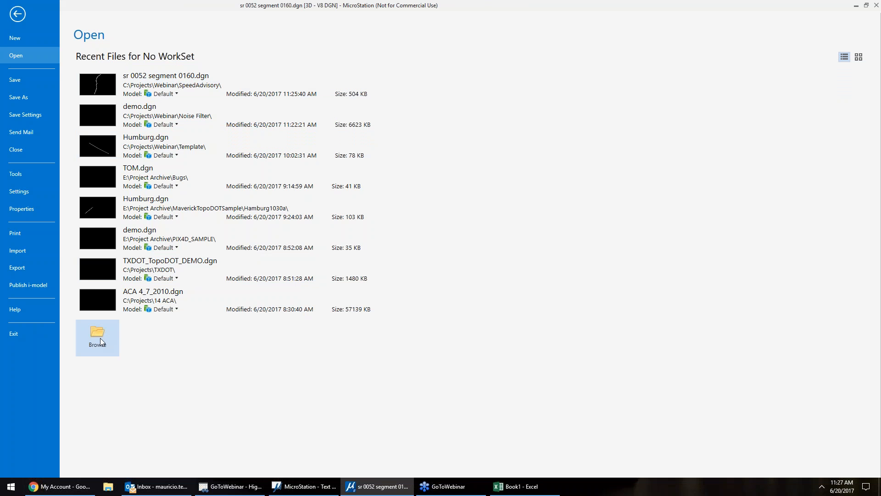
{"action": "left_click", "coordinate": [98, 339]}
{"action": "left_click", "coordinate": [199, 22]}
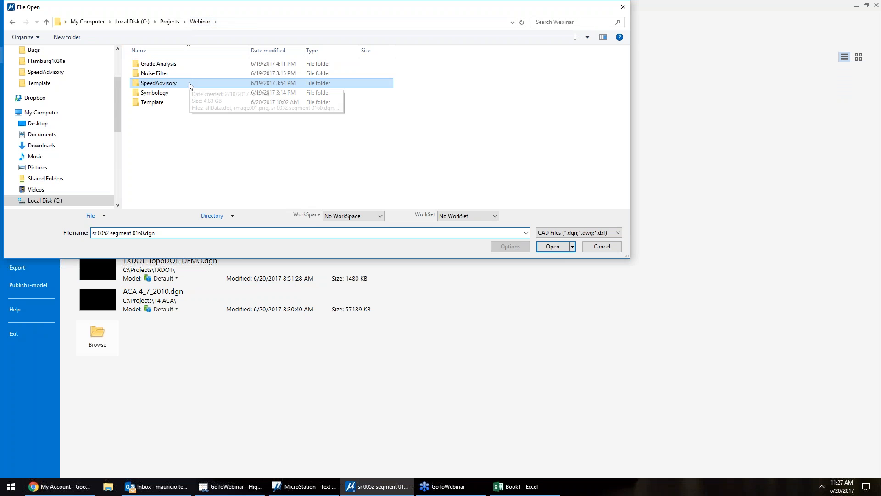
{"action": "double_click", "coordinate": [190, 65]}
{"action": "double_click", "coordinate": [192, 69]}
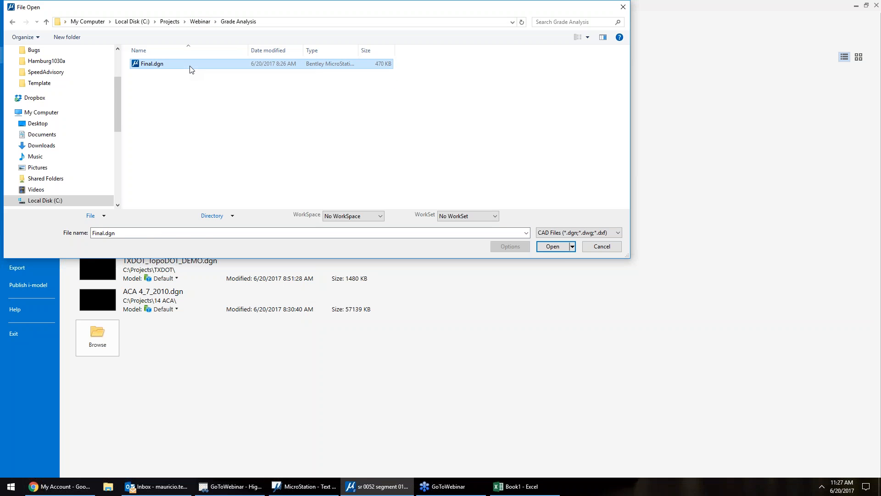
{"action": "left_click", "coordinate": [551, 112]}
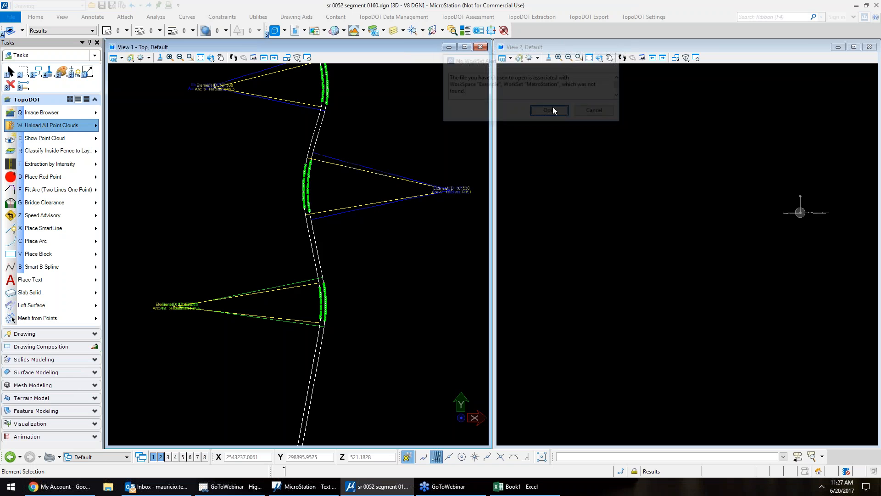
Load the point cloud file data.dot from the Grade Analysis folder.
{"action": "left_click", "coordinate": [51, 124]}
{"action": "left_click", "coordinate": [73, 134]}
{"action": "left_click", "coordinate": [176, 67]}
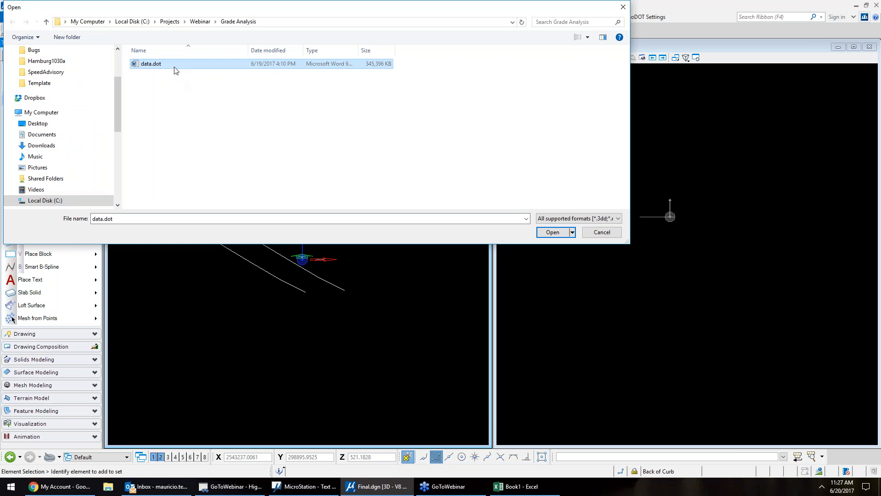
{"action": "double_click", "coordinate": [176, 69]}
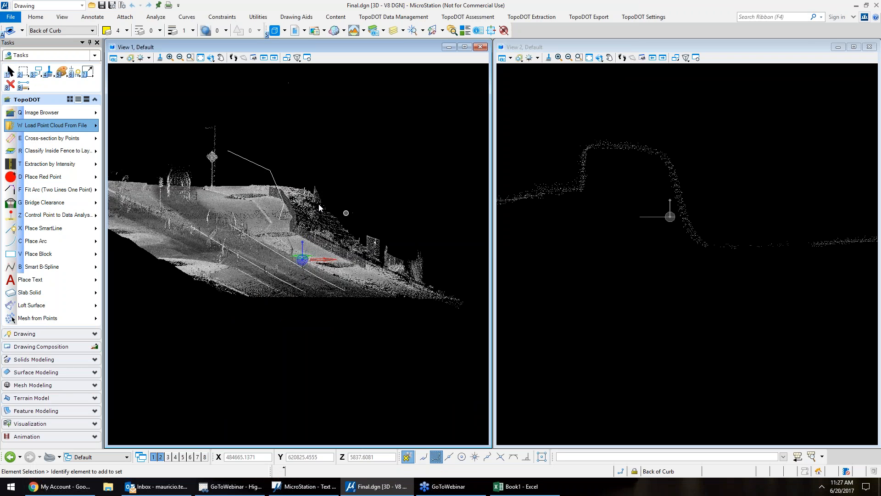
Set View 1 to the top view and examine the pair of extracted lines running along the roadside in the point cloud.
{"action": "left_click", "coordinate": [210, 57]}
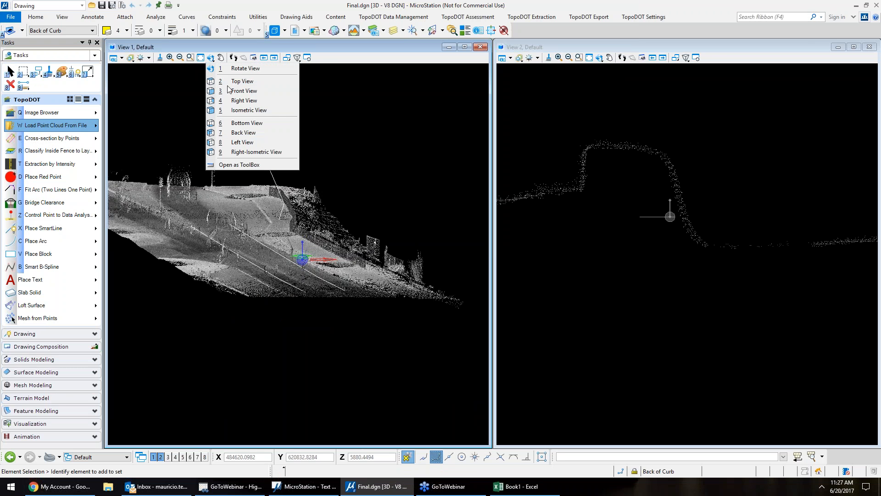
{"action": "left_click", "coordinate": [235, 79]}
{"action": "left_click", "coordinate": [244, 125]}
{"action": "left_click", "coordinate": [243, 125]}
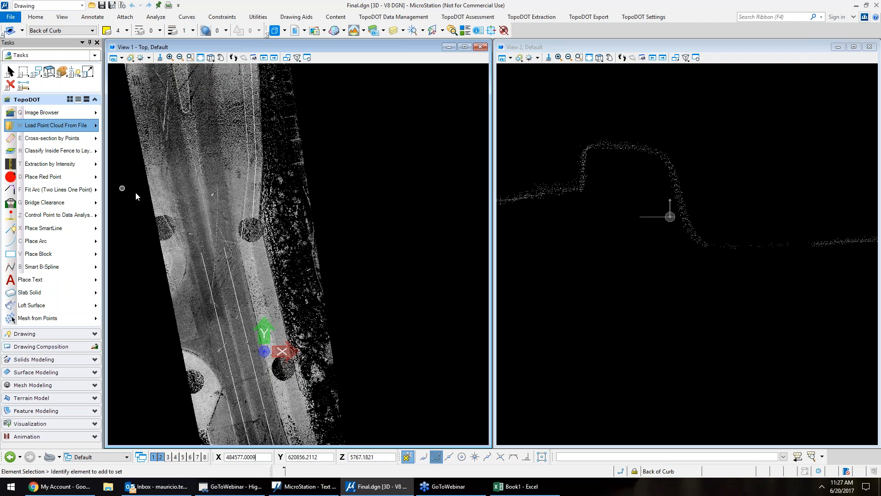
{"action": "middle_click_drag", "start_coordinate": [191, 207], "coordinate": [193, 276]}
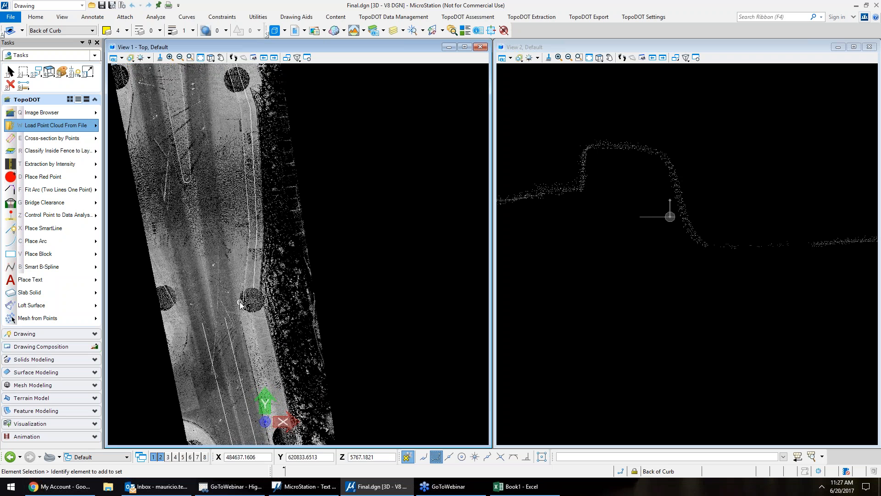
{"action": "left_click", "coordinate": [221, 58]}
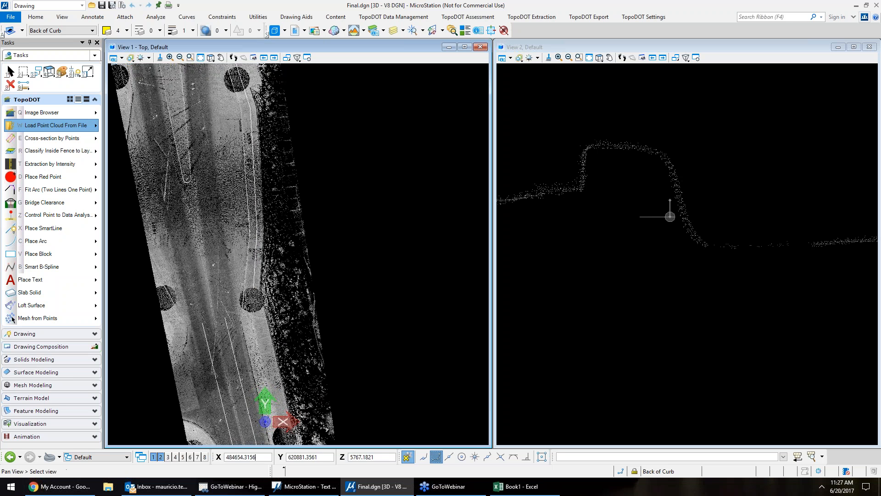
{"action": "left_click_drag", "start_coordinate": [276, 221], "coordinate": [262, 295]}
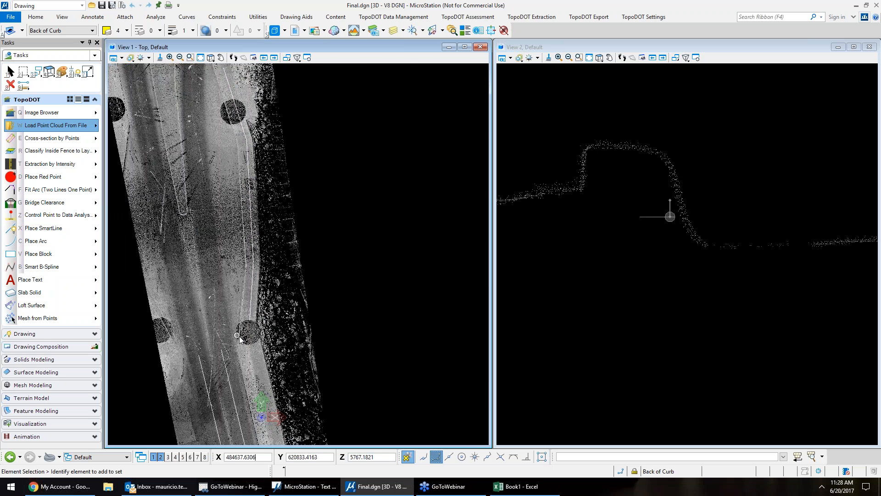
{"action": "scroll", "coordinate": [239, 339], "scroll_direction": "up", "scroll_amount": 5}
{"action": "scroll", "coordinate": [254, 299], "scroll_direction": "down", "scroll_amount": 3}
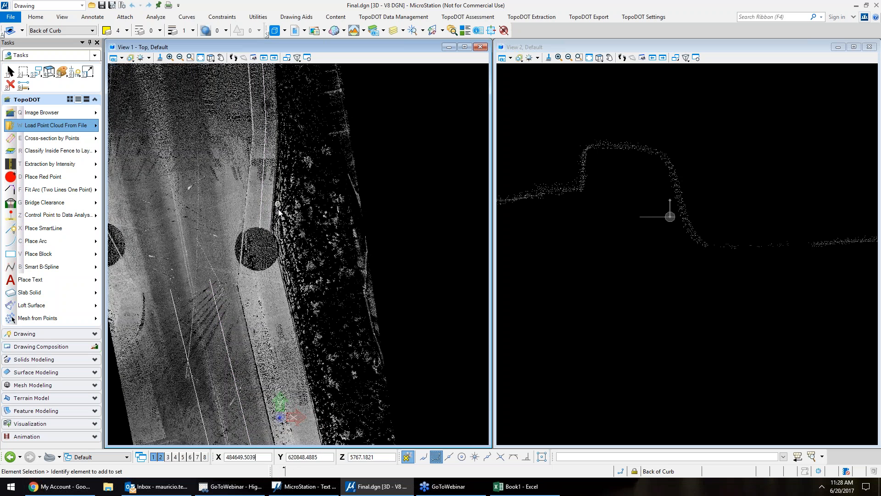
{"action": "middle_click_drag", "start_coordinate": [278, 212], "coordinate": [283, 286]}
Start the Grade Analysis tool from the data analysis tools, place its dialog beside the point cloud and show its options.
{"action": "left_click", "coordinate": [71, 215]}
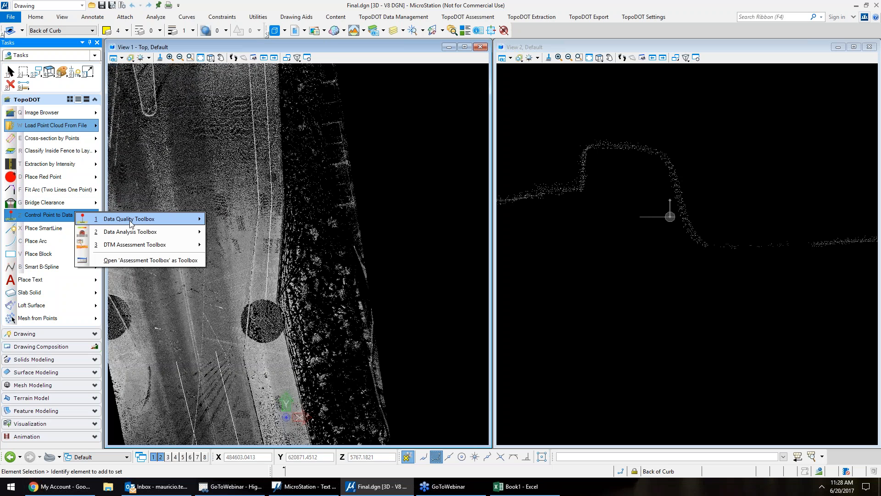
{"action": "mouse_move", "coordinate": [172, 235]}
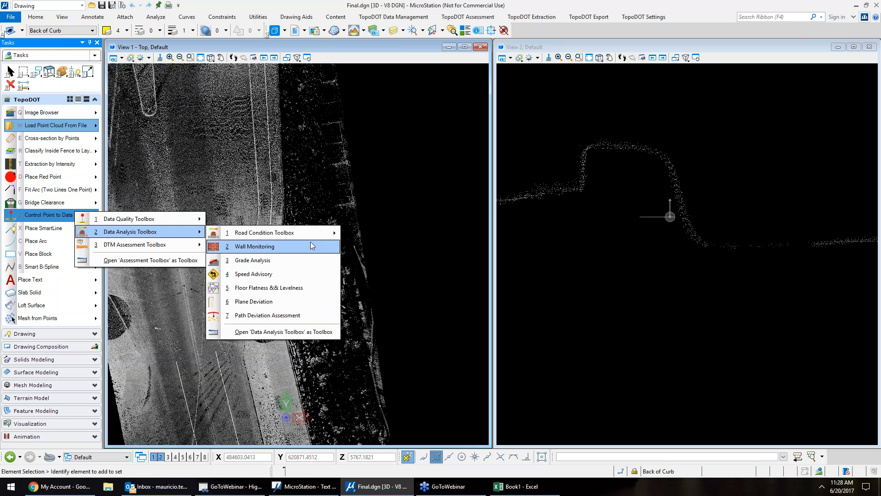
{"action": "left_click", "coordinate": [291, 259]}
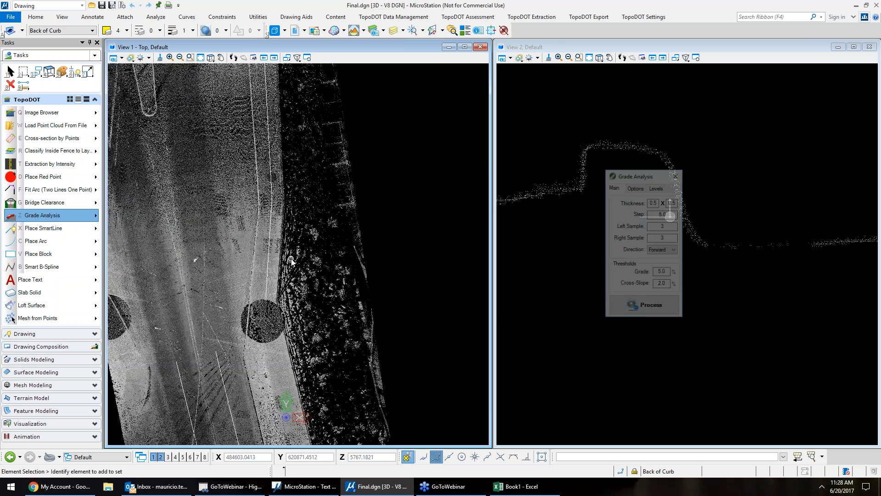
{"action": "left_click_drag", "start_coordinate": [643, 175], "coordinate": [399, 173]}
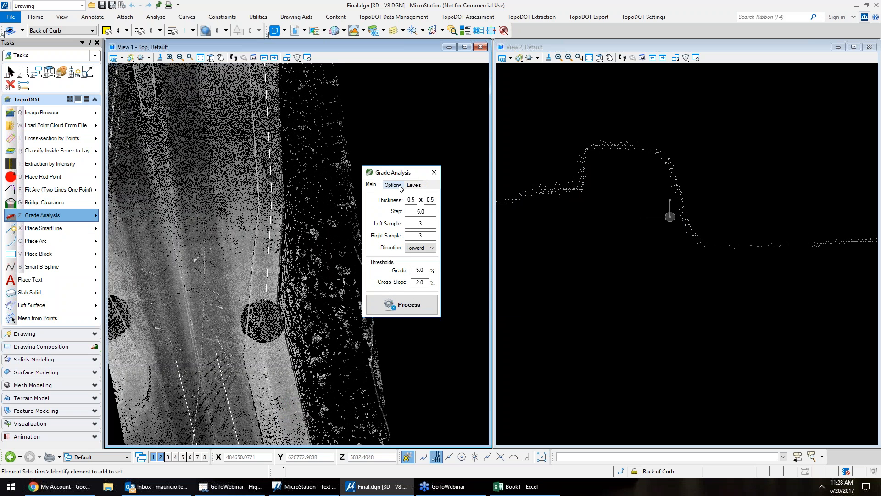
{"action": "left_click", "coordinate": [399, 186]}
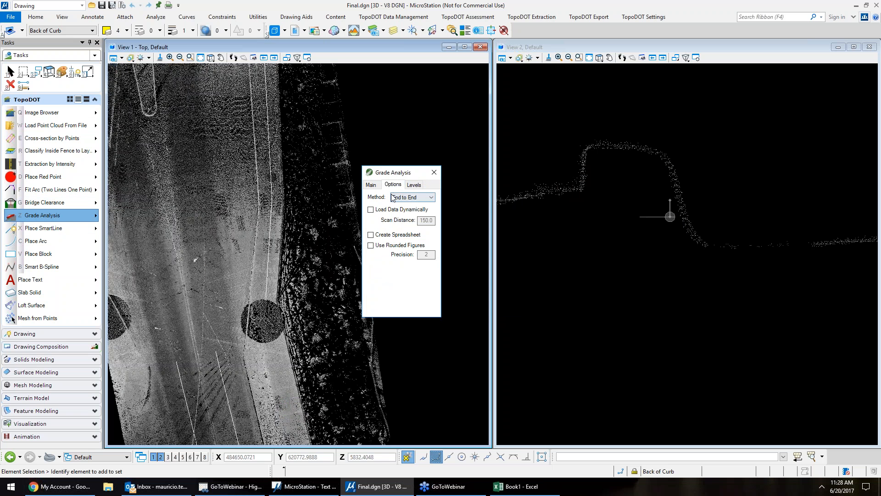
Try the Center to Ends grade analysis method with the sidewalk line string selected, and return the method to End to End.
{"action": "left_click", "coordinate": [395, 197]}
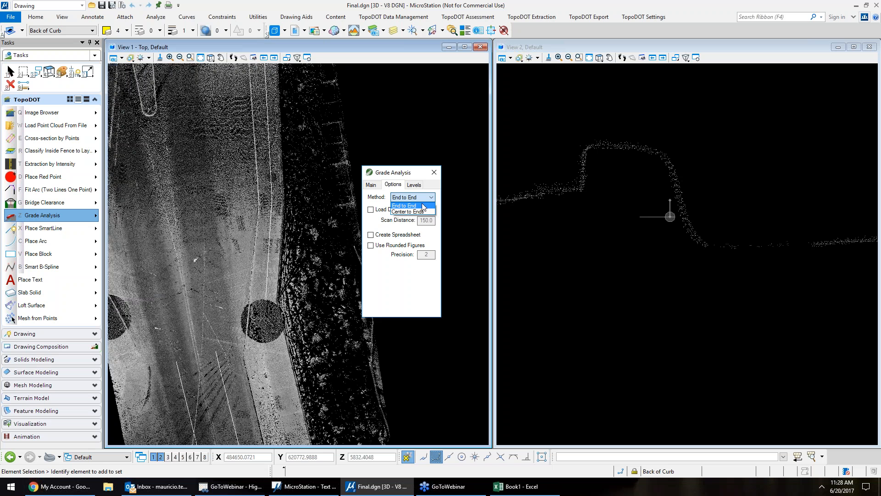
{"action": "left_click", "coordinate": [413, 212]}
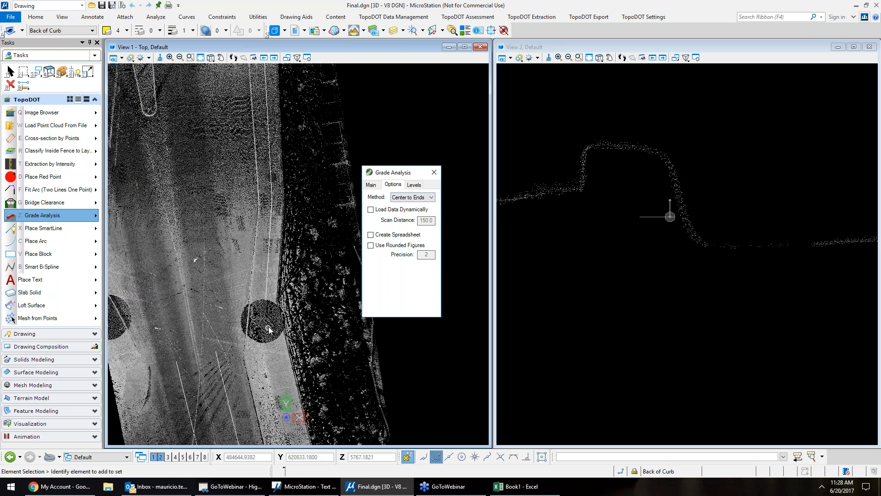
{"action": "left_click", "coordinate": [266, 294]}
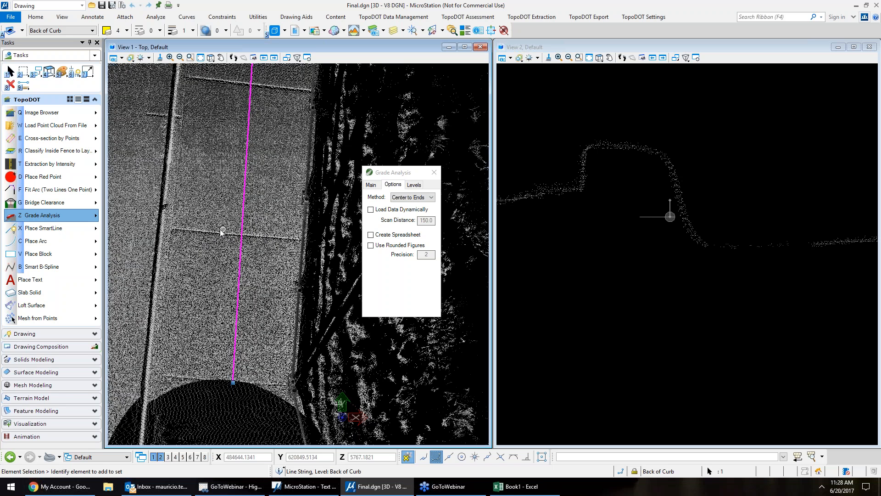
{"action": "left_click", "coordinate": [412, 197]}
{"action": "left_click", "coordinate": [410, 211]}
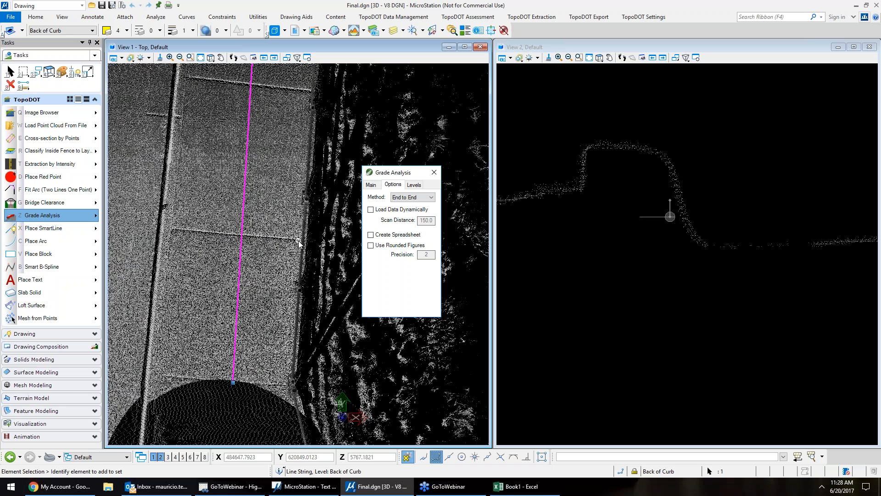
Select the line string running along the middle of the sidewalk, ending at the dark scanner circle, for the grade analysis.
{"action": "left_click", "coordinate": [198, 246]}
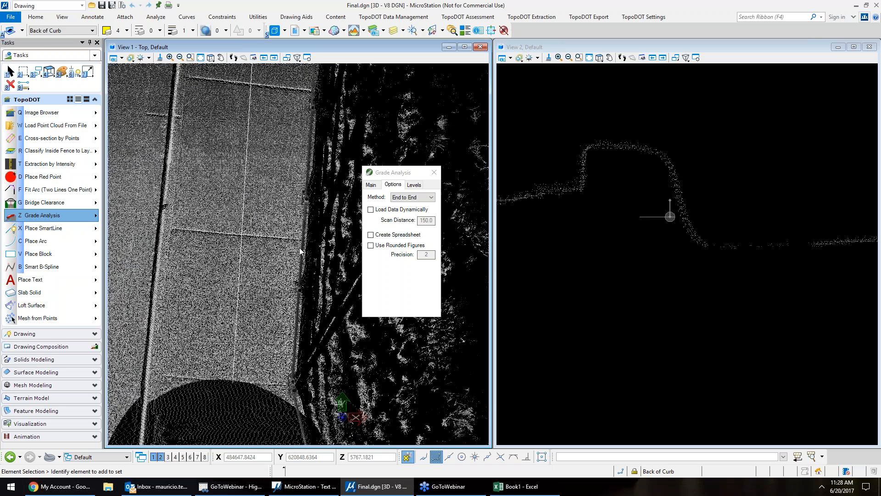
{"action": "left_click", "coordinate": [241, 235]}
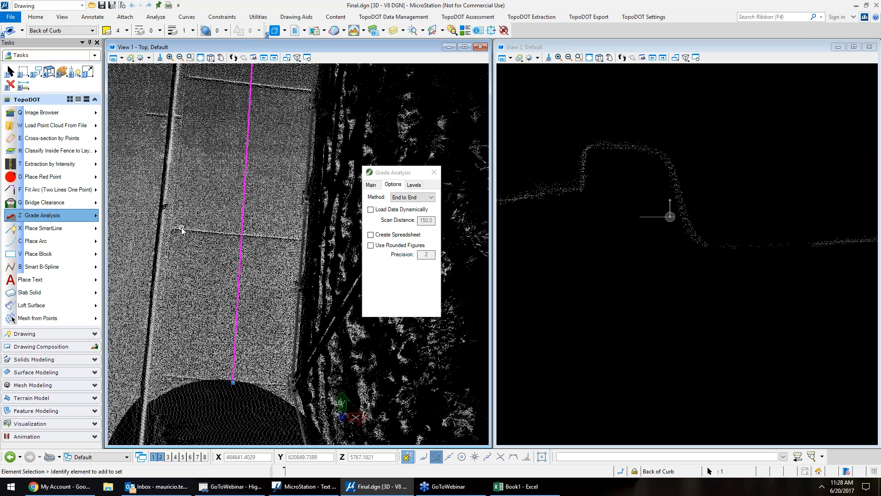
{"action": "left_click", "coordinate": [181, 231]}
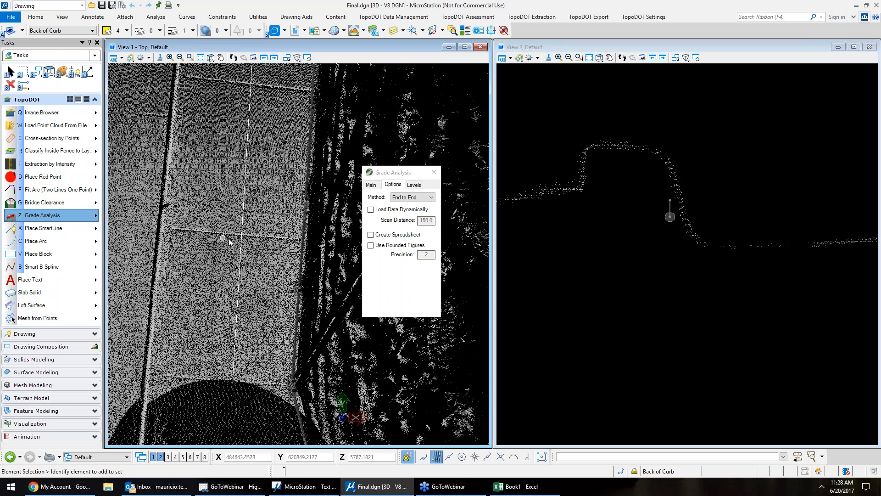
{"action": "scroll", "coordinate": [256, 278], "scroll_direction": "down", "scroll_amount": 2}
{"action": "left_click", "coordinate": [247, 299]}
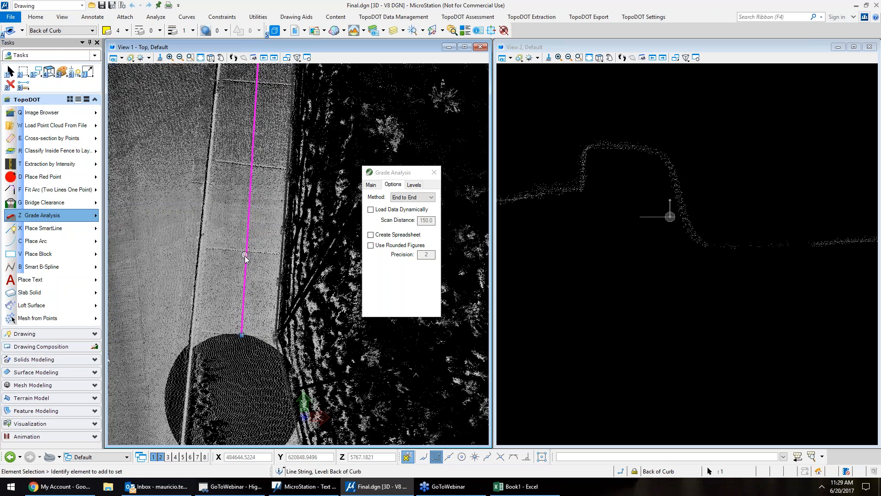
{"action": "scroll", "coordinate": [277, 173], "scroll_direction": "down", "scroll_amount": 4}
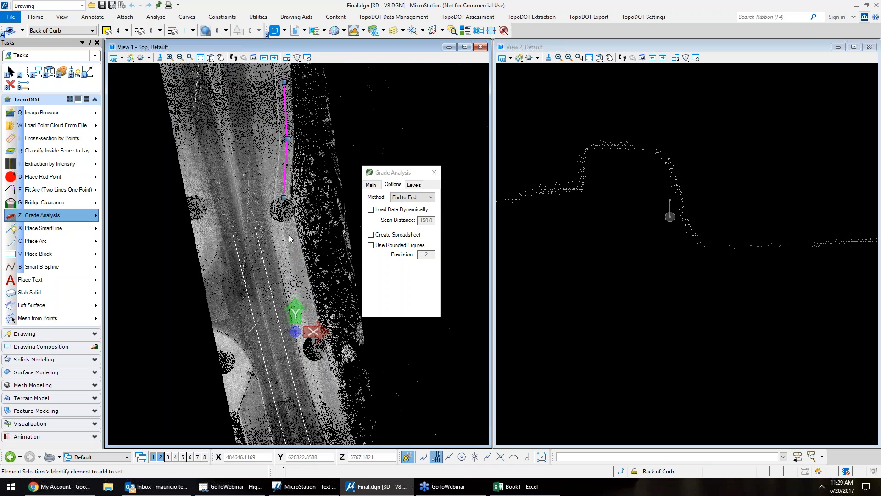
{"action": "middle_click_drag", "start_coordinate": [302, 147], "coordinate": [300, 189]}
{"action": "left_click_drag", "start_coordinate": [300, 188], "coordinate": [301, 200]}
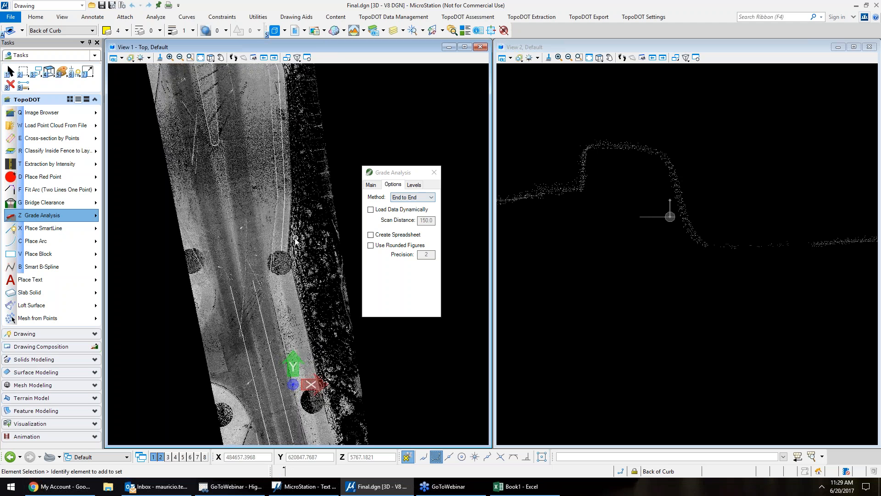
{"action": "scroll", "coordinate": [293, 238], "scroll_direction": "up", "scroll_amount": 5}
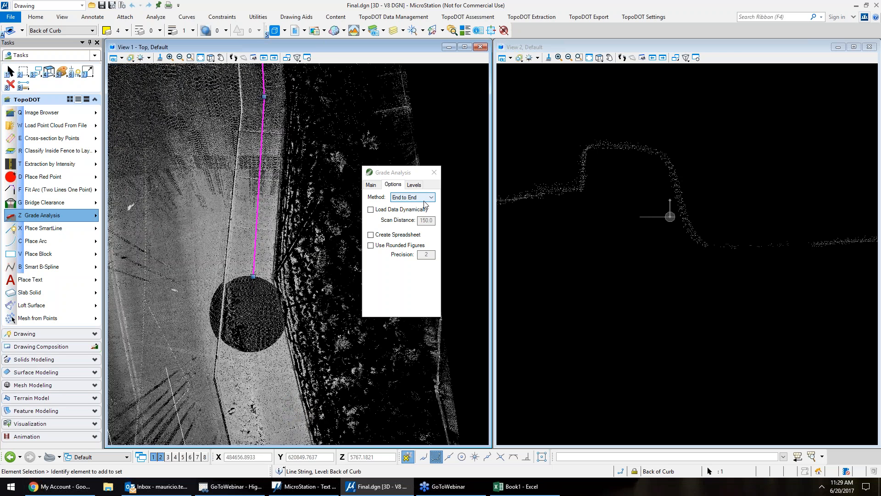
Review the method options and the main grade analysis parameters against the selected sidewalk line.
{"action": "left_click", "coordinate": [423, 200]}
{"action": "left_click", "coordinate": [424, 197]}
{"action": "left_click", "coordinate": [371, 185]}
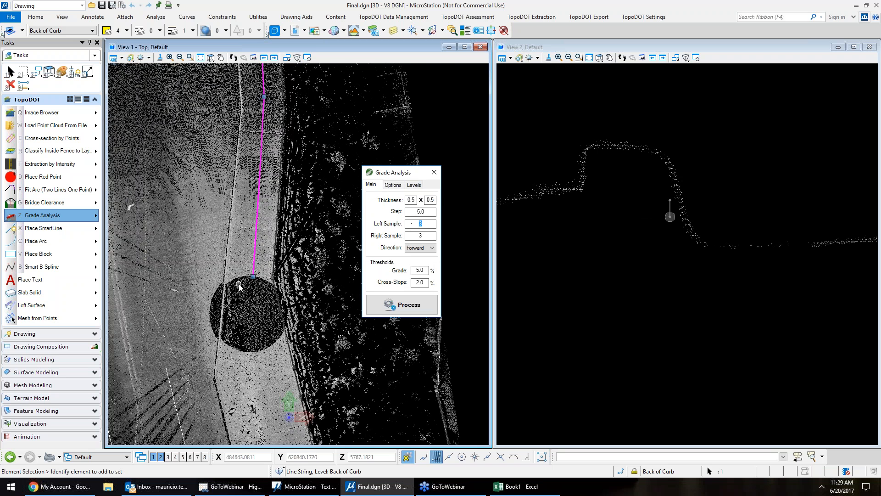
{"action": "scroll", "coordinate": [239, 287], "scroll_direction": "up", "scroll_amount": 2}
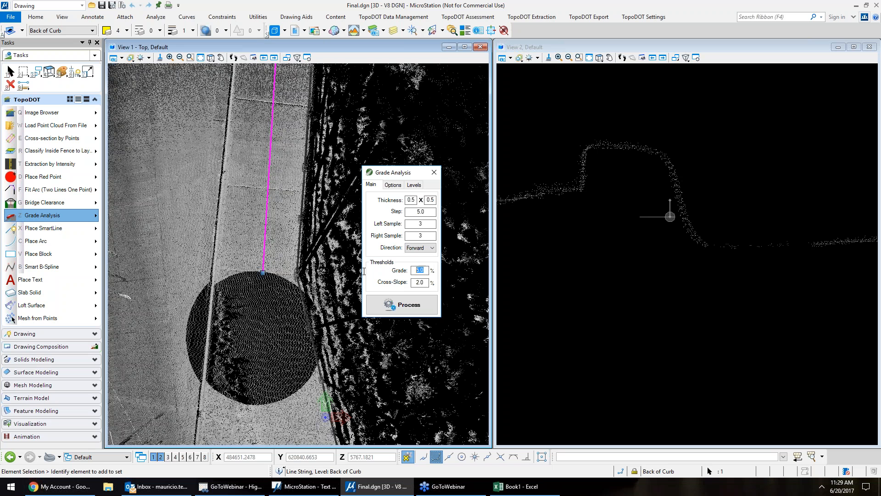
{"action": "middle_click_drag", "start_coordinate": [286, 193], "coordinate": [273, 251]}
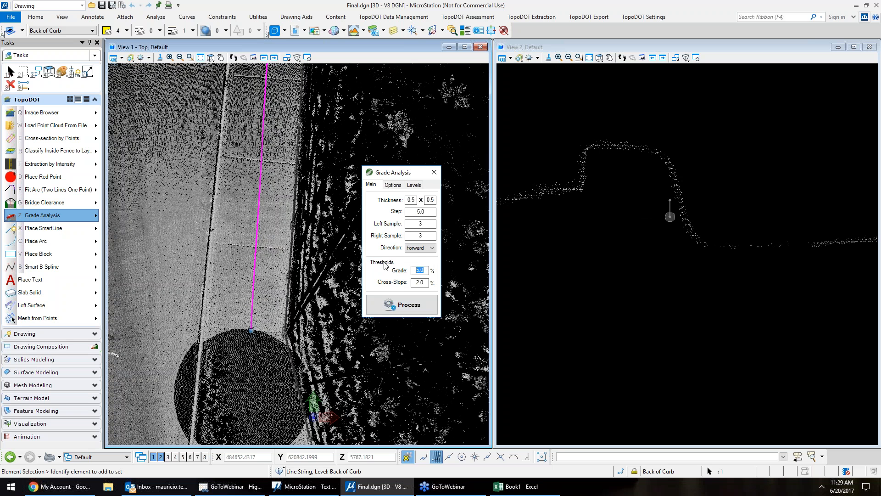
Assign the grade analysis levels, using Text for the cross slope text and Back of Curb for the grade lines.
{"action": "left_click", "coordinate": [414, 185]}
{"action": "left_click", "coordinate": [427, 231]}
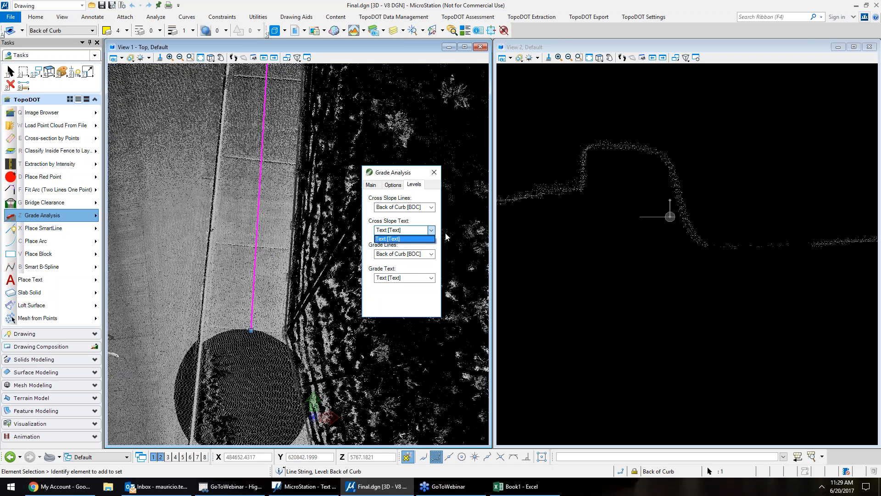
{"action": "left_click", "coordinate": [399, 239]}
{"action": "left_click", "coordinate": [431, 207]}
{"action": "left_click", "coordinate": [431, 207]}
{"action": "left_click", "coordinate": [431, 254]}
{"action": "left_click", "coordinate": [431, 254]}
{"action": "left_click", "coordinate": [431, 254]}
{"action": "left_click", "coordinate": [398, 262]}
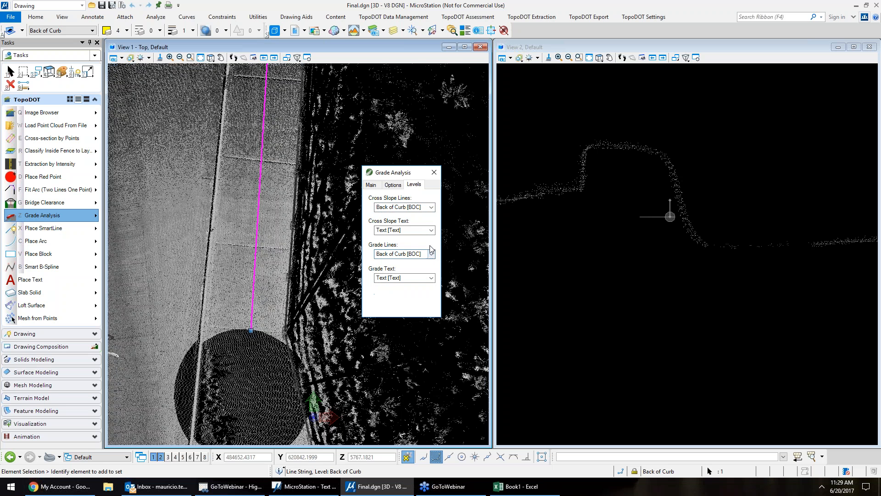
Process the grade analysis along the selected sidewalk line, and hide the point cloud.
{"action": "left_click", "coordinate": [373, 184]}
{"action": "left_click_drag", "start_coordinate": [393, 171], "coordinate": [410, 172]}
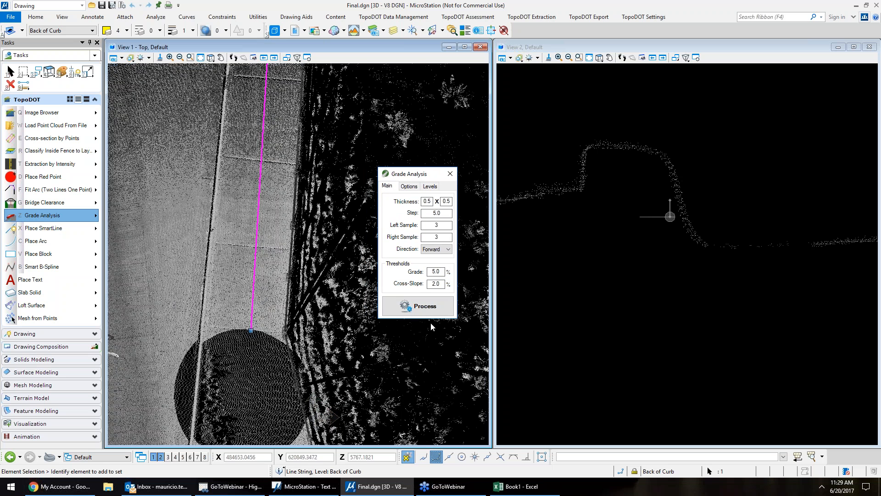
{"action": "left_click", "coordinate": [420, 313]}
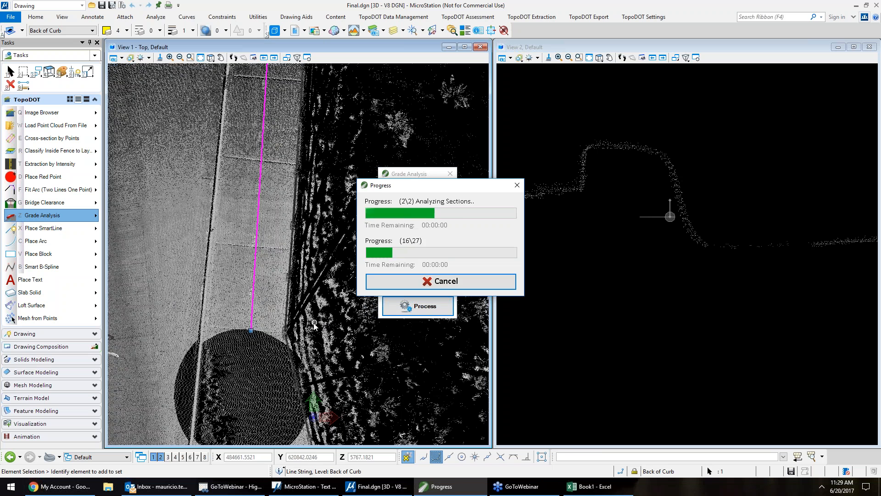
{"action": "left_click", "coordinate": [54, 138]}
{"action": "left_click", "coordinate": [140, 389]}
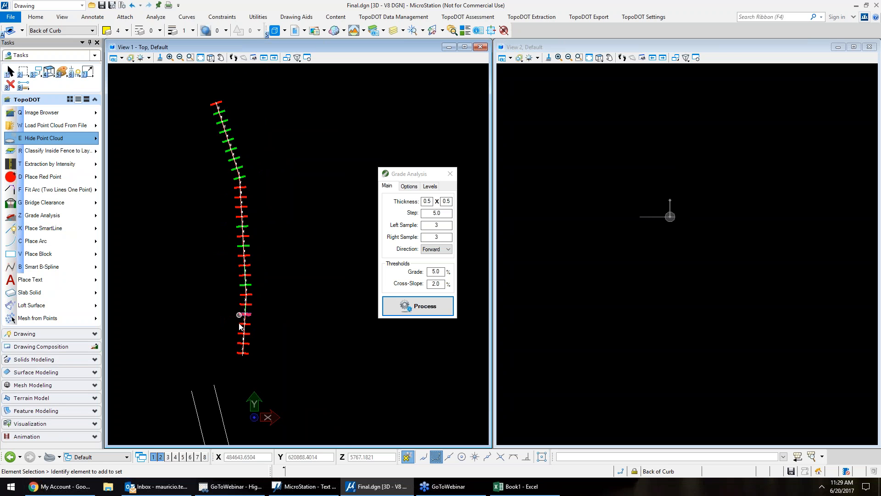
Examine the grade and cross-slope percentages and the threshold colours of the lines along the analysed sidewalk.
{"action": "scroll", "coordinate": [249, 285], "scroll_direction": "up", "scroll_amount": 5}
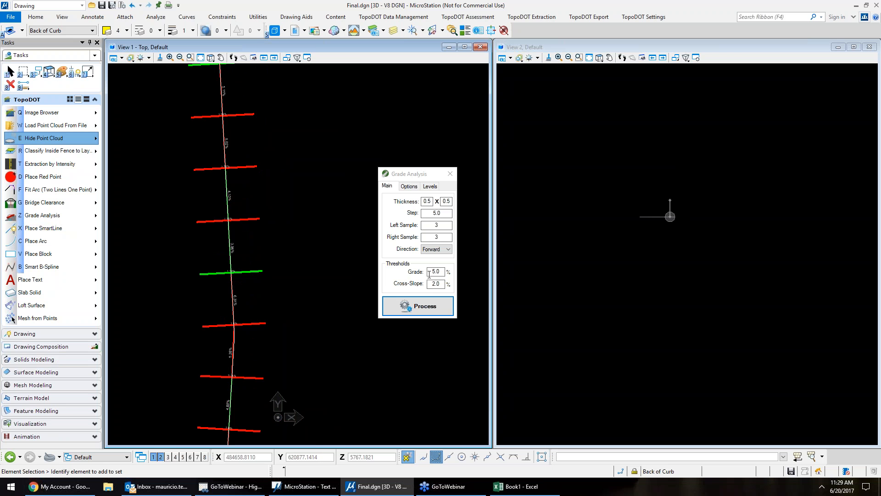
{"action": "scroll", "coordinate": [230, 280], "scroll_direction": "up", "scroll_amount": 4}
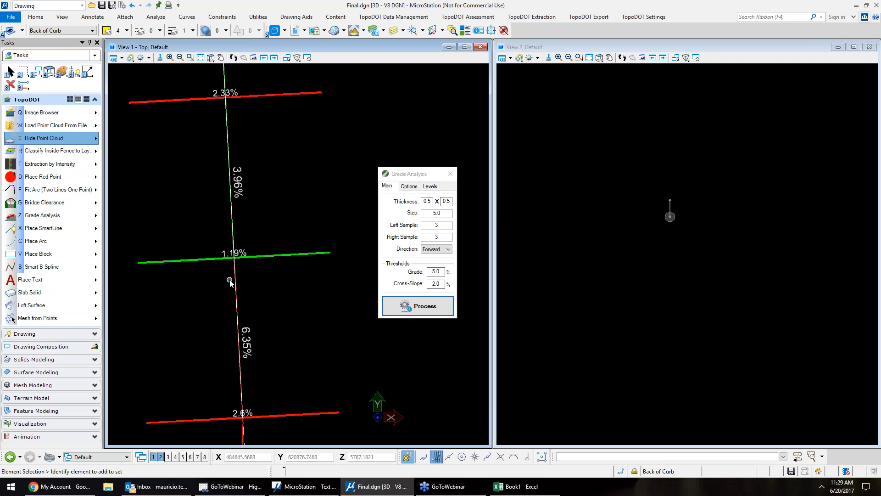
{"action": "scroll", "coordinate": [263, 262], "scroll_direction": "down", "scroll_amount": 3}
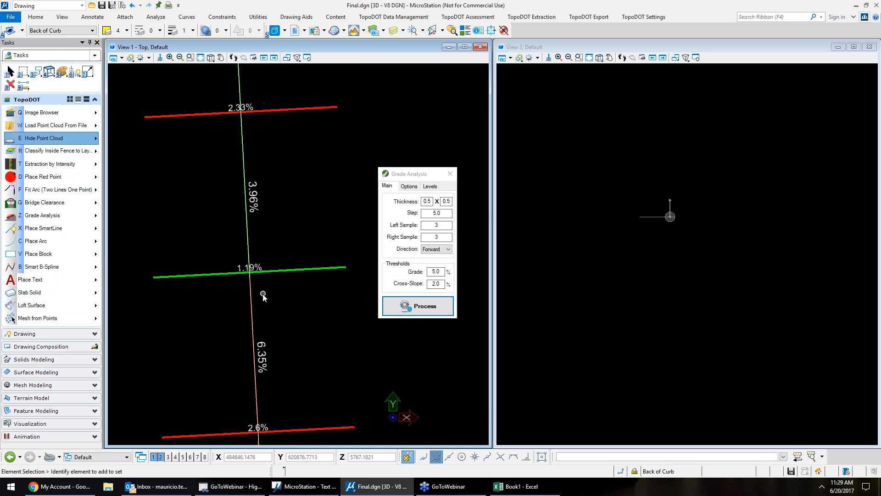
{"action": "middle_click_drag", "start_coordinate": [266, 408], "coordinate": [264, 214]}
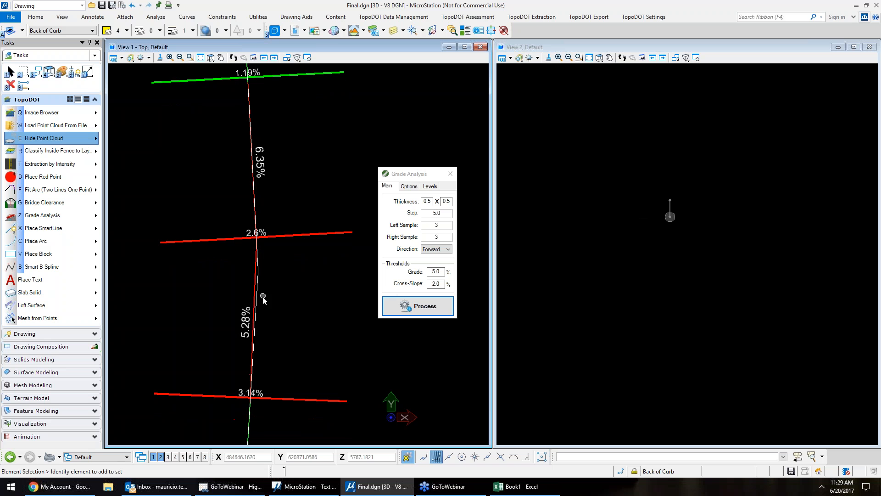
{"action": "scroll", "coordinate": [294, 277], "scroll_direction": "down", "scroll_amount": 2}
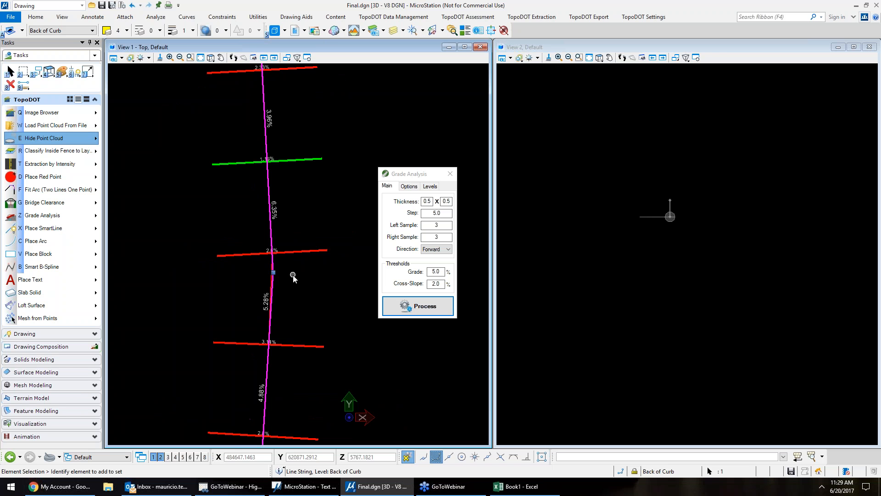
{"action": "scroll", "coordinate": [293, 329], "scroll_direction": "down", "scroll_amount": 2}
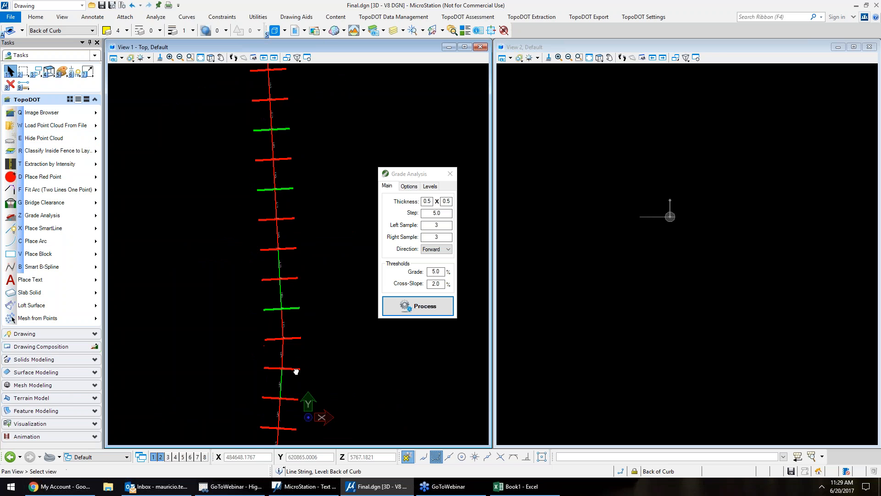
{"action": "scroll", "coordinate": [275, 295], "scroll_direction": "up", "scroll_amount": 5}
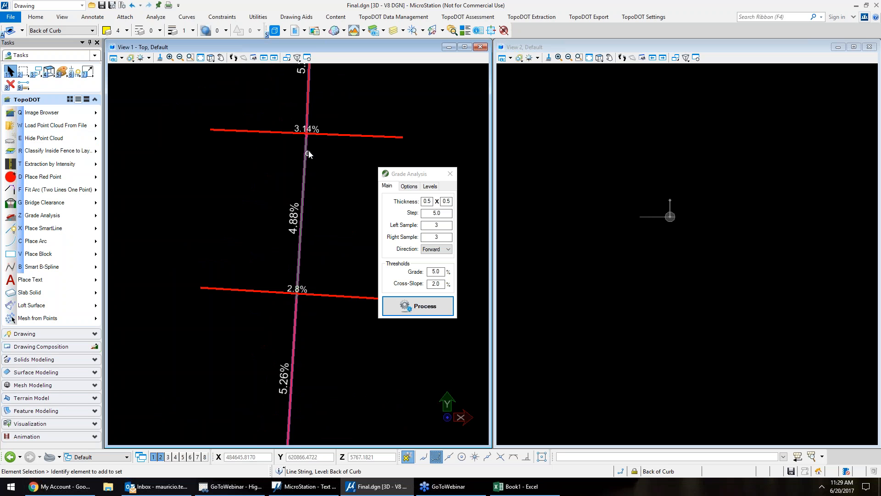
{"action": "middle_click_drag", "start_coordinate": [355, 108], "coordinate": [315, 329]}
{"action": "scroll", "coordinate": [307, 364], "scroll_direction": "down", "scroll_amount": 3}
{"action": "scroll", "coordinate": [319, 353], "scroll_direction": "up", "scroll_amount": 1}
{"action": "middle_click_drag", "start_coordinate": [309, 128], "coordinate": [305, 328]}
{"action": "middle_click_drag", "start_coordinate": [309, 209], "coordinate": [329, 332]}
Show the point cloud again and compare the cross-slope results on the sidewalk with the 2.0% threshold.
{"action": "left_click", "coordinate": [44, 138]}
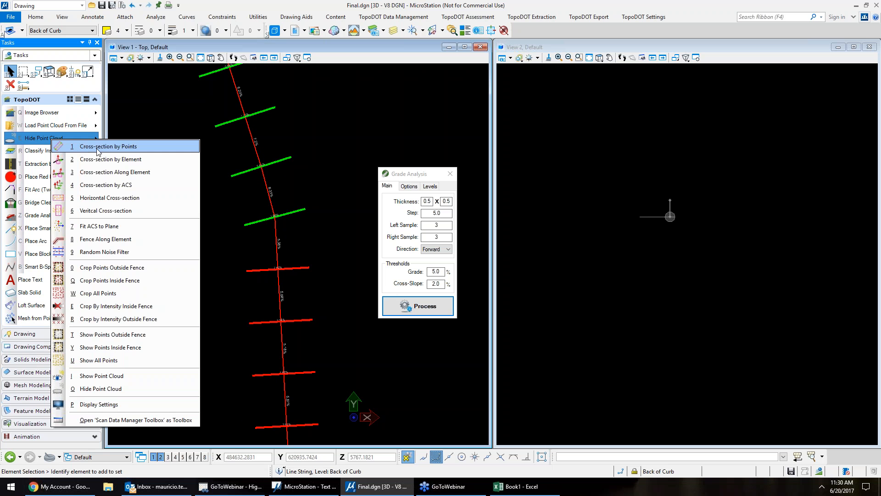
{"action": "left_click", "coordinate": [110, 379]}
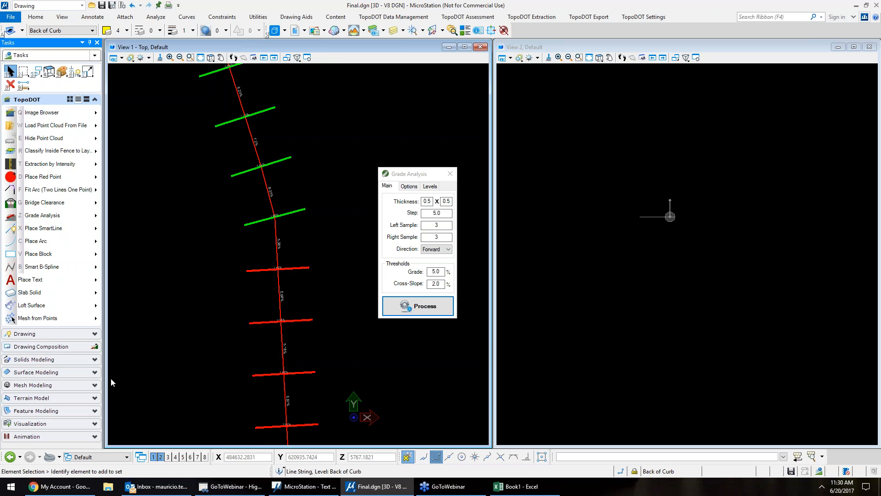
{"action": "scroll", "coordinate": [298, 362], "scroll_direction": "up", "scroll_amount": 5}
{"action": "middle_click_drag", "start_coordinate": [298, 362], "coordinate": [306, 229]}
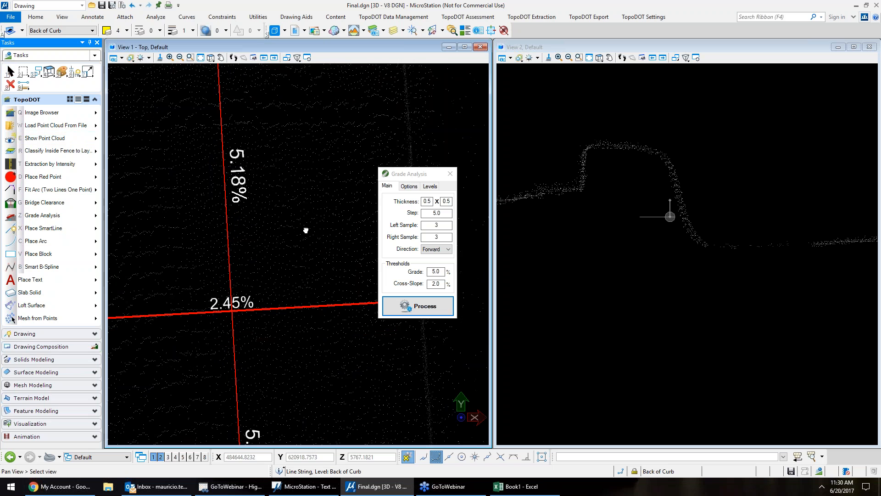
{"action": "scroll", "coordinate": [305, 229], "scroll_direction": "down", "scroll_amount": 1}
{"action": "left_click_drag", "start_coordinate": [441, 284], "coordinate": [380, 283]}
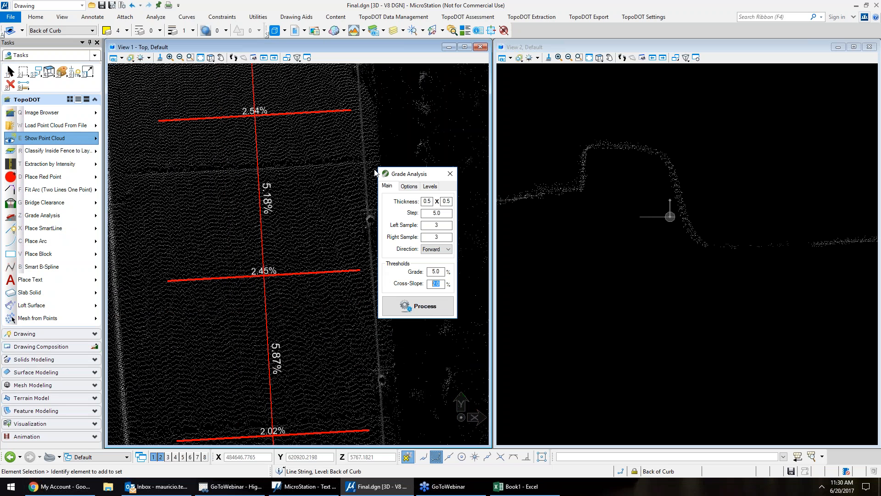
{"action": "scroll", "coordinate": [348, 172], "scroll_direction": "down", "scroll_amount": 2}
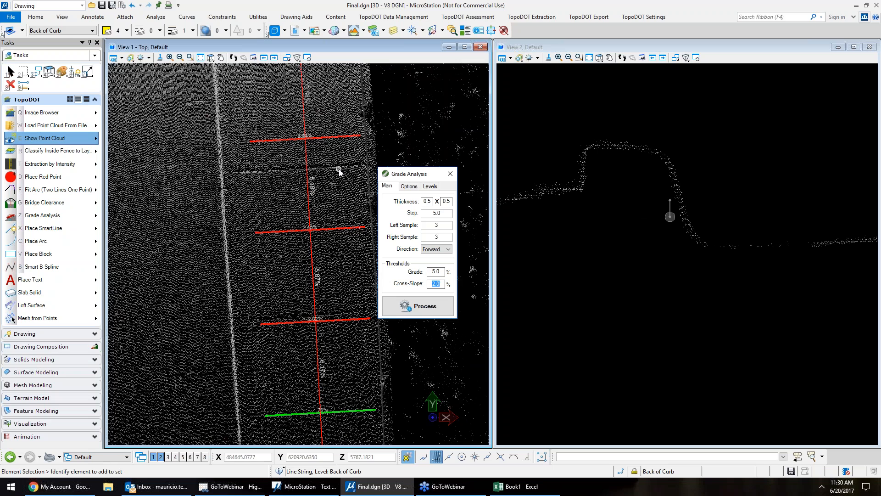
Select the long line string running along the roadway, beside the sidewalk's curb, for the next grade analysis.
{"action": "scroll", "coordinate": [339, 169], "scroll_direction": "down", "scroll_amount": 5}
{"action": "middle_click_drag", "start_coordinate": [321, 399], "coordinate": [239, 182]}
{"action": "left_click", "coordinate": [242, 197]}
{"action": "scroll", "coordinate": [251, 238], "scroll_direction": "up", "scroll_amount": 2}
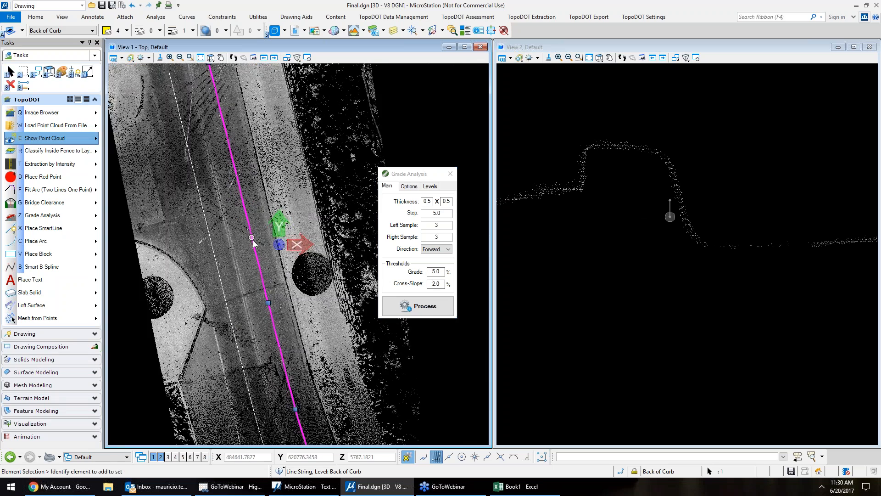
{"action": "scroll", "coordinate": [253, 241], "scroll_direction": "up", "scroll_amount": 2}
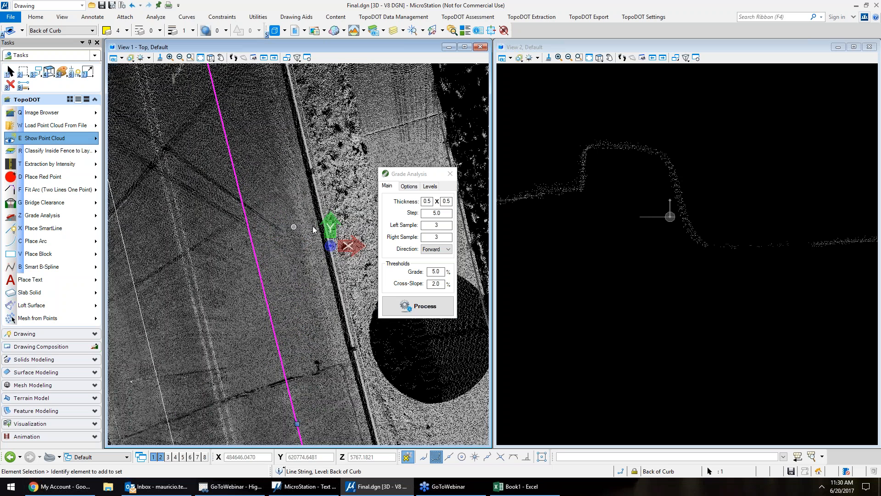
Set the grade analysis method to Center to Ends, with the left and right samples both at 5.
{"action": "left_click", "coordinate": [409, 186]}
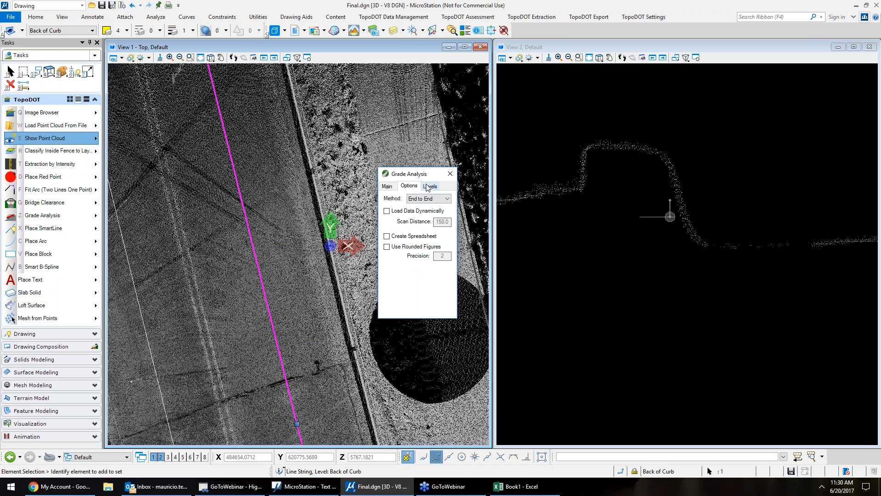
{"action": "left_click", "coordinate": [424, 199]}
{"action": "left_click", "coordinate": [432, 213]}
{"action": "left_click", "coordinate": [388, 186]}
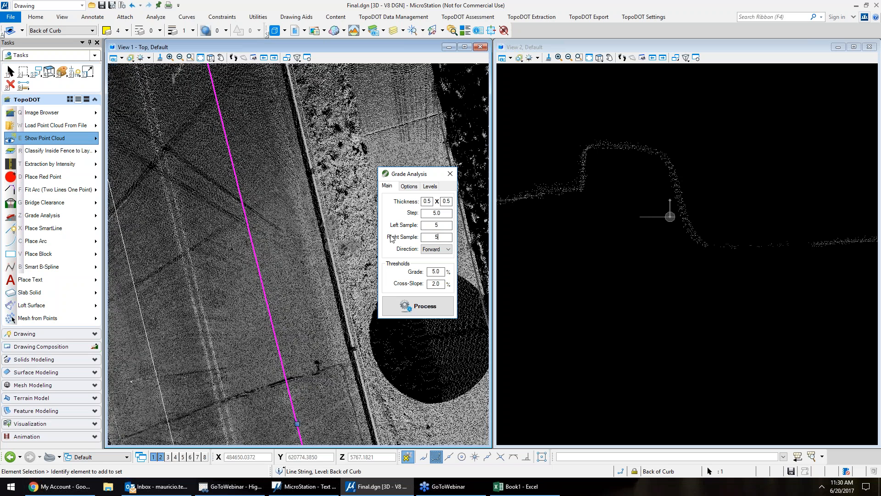
Process the grade analysis on the selected roadway line string and hide the point cloud around the results.
{"action": "left_click", "coordinate": [425, 308]}
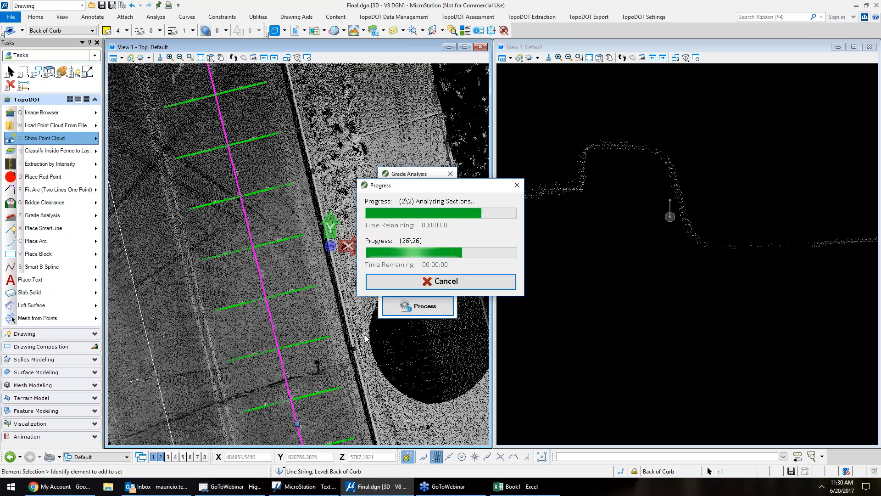
{"action": "scroll", "coordinate": [252, 252], "scroll_direction": "up", "scroll_amount": 2}
{"action": "scroll", "coordinate": [251, 254], "scroll_direction": "up", "scroll_amount": 2}
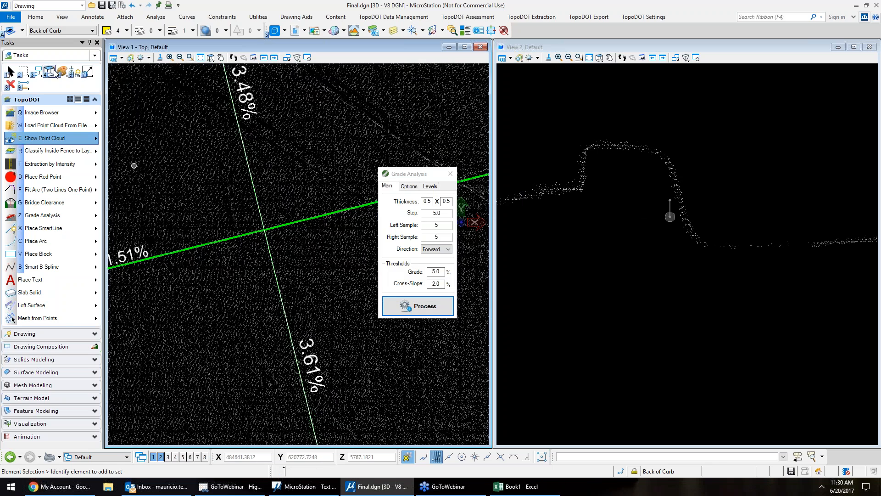
{"action": "key", "text": "e"}
{"action": "key", "text": "Down"}
{"action": "key", "text": "Return"}
{"action": "scroll", "coordinate": [238, 258], "scroll_direction": "down", "scroll_amount": 2}
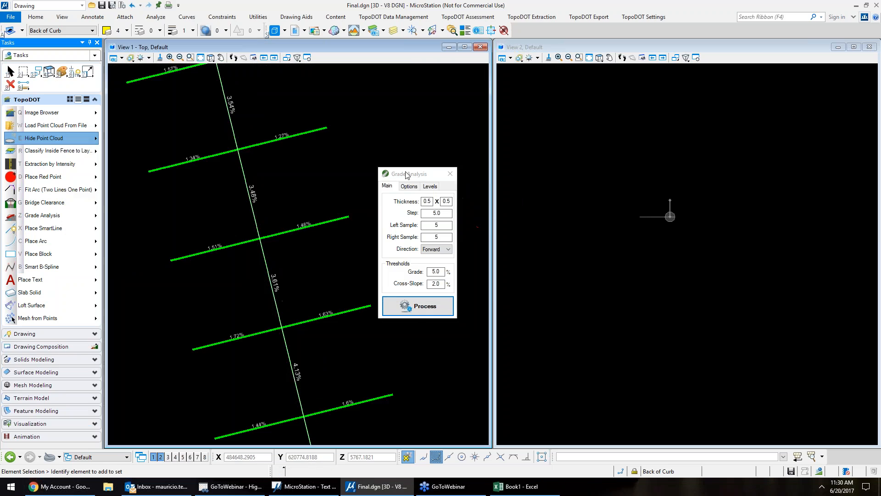
{"action": "left_click_drag", "start_coordinate": [407, 172], "coordinate": [530, 175]}
{"action": "scroll", "coordinate": [221, 250], "scroll_direction": "up", "scroll_amount": 2}
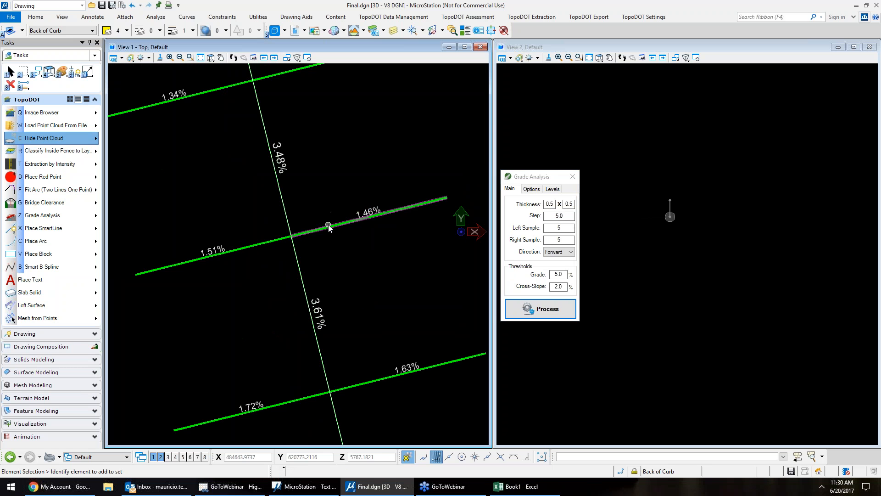
Examine the separate cross-slope lines on each side of the roadway line string and their threshold colours along its length.
{"action": "left_click", "coordinate": [280, 239]}
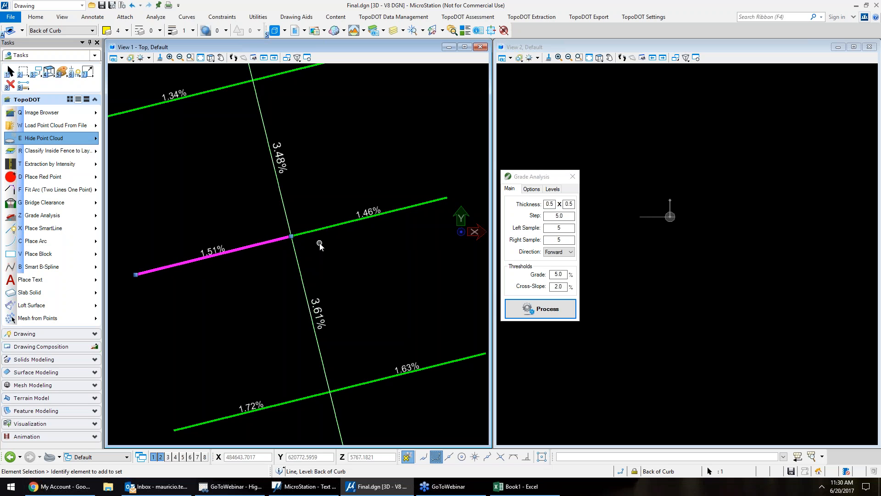
{"action": "left_click", "coordinate": [320, 246]}
{"action": "scroll", "coordinate": [319, 246], "scroll_direction": "down", "scroll_amount": 5}
{"action": "middle_click_drag", "start_coordinate": [290, 85], "coordinate": [293, 125]}
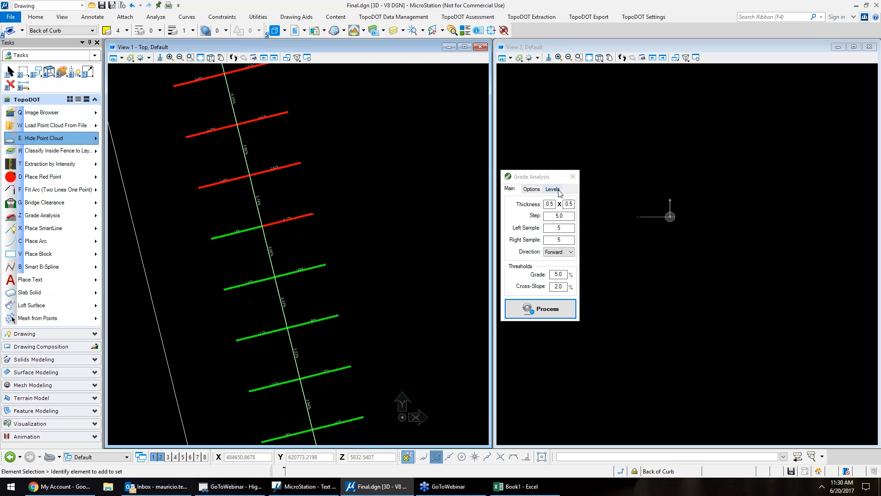
{"action": "left_click", "coordinate": [531, 188]}
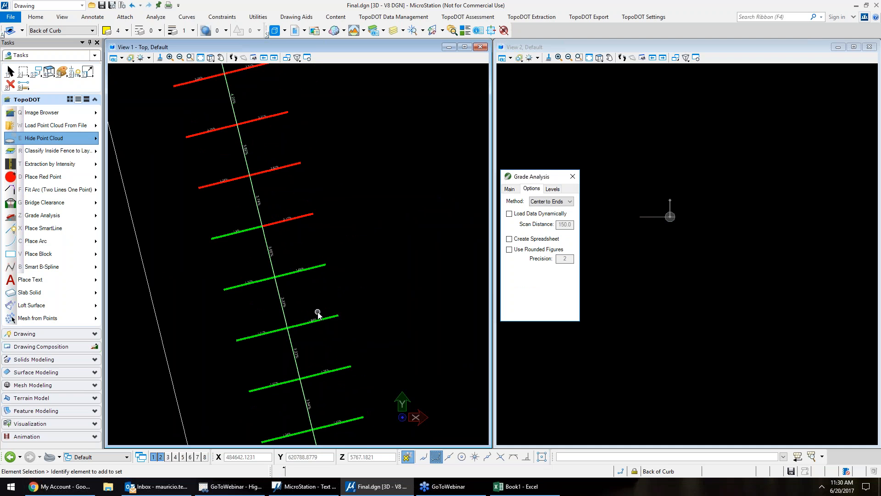
{"action": "middle_click_drag", "start_coordinate": [364, 343], "coordinate": [298, 283]}
{"action": "scroll", "coordinate": [298, 284], "scroll_direction": "down", "scroll_amount": 5}
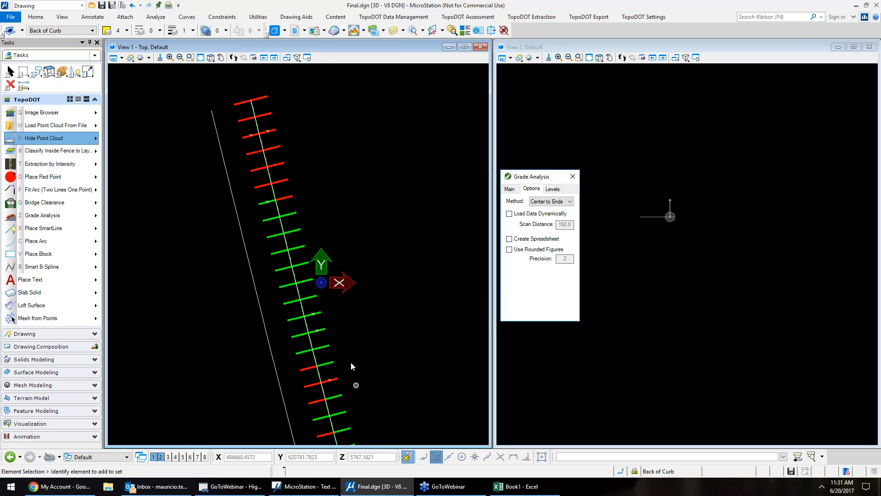
{"action": "middle_click_drag", "start_coordinate": [351, 366], "coordinate": [321, 177]}
Show the point cloud again and rerun the grade analysis on the roadway line string with a results spreadsheet created.
{"action": "left_click", "coordinate": [41, 140]}
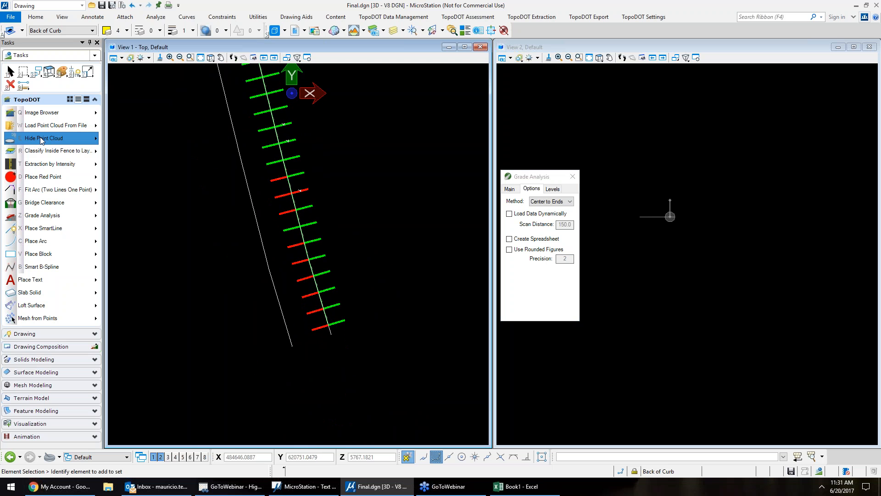
{"action": "left_click", "coordinate": [140, 376]}
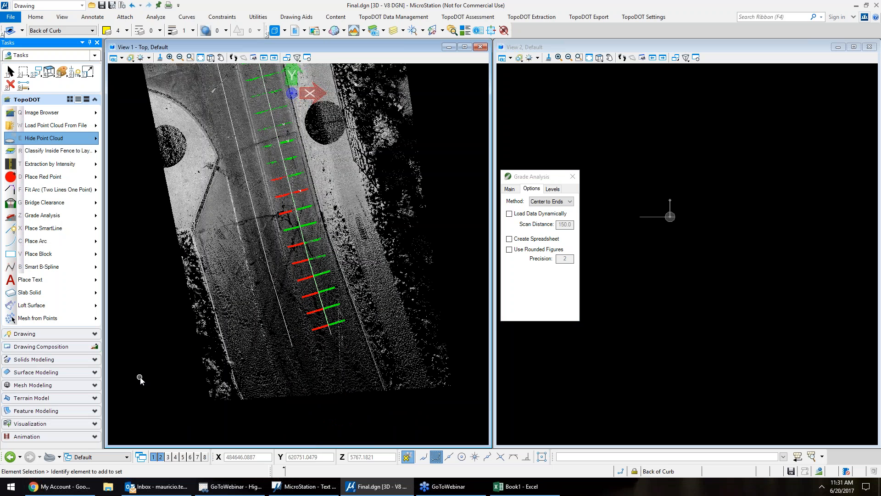
{"action": "right_click", "coordinate": [353, 271]}
{"action": "left_click", "coordinate": [318, 285]}
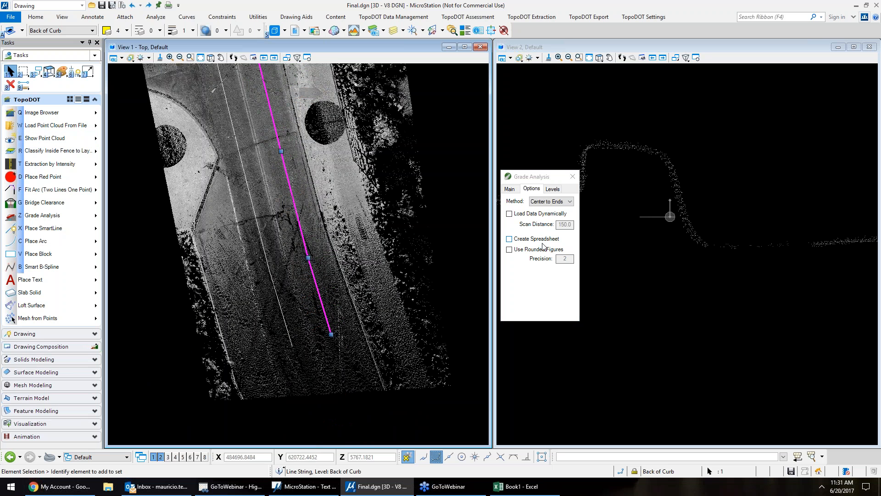
{"action": "left_click", "coordinate": [510, 189]}
{"action": "left_click", "coordinate": [553, 312]}
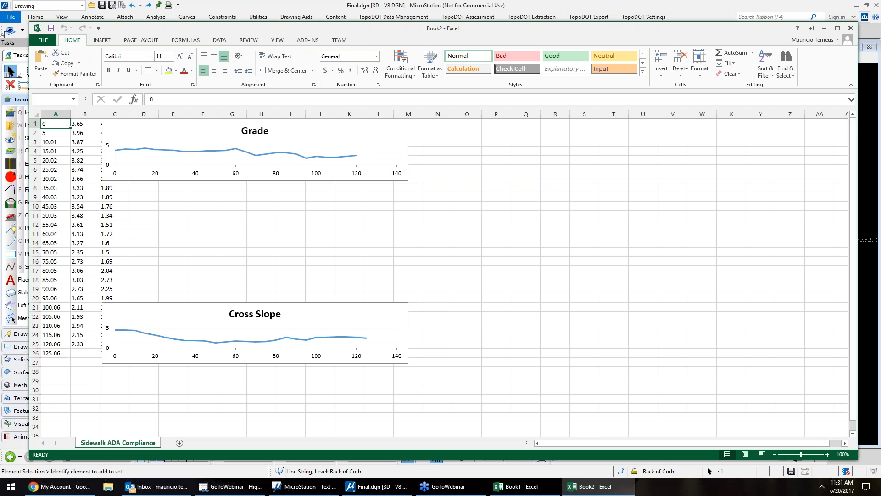
Arrange the Grade and Cross Slope charts one below the other beside the spreadsheet's data columns.
{"action": "left_click_drag", "start_coordinate": [216, 133], "coordinate": [266, 146]}
{"action": "left_click_drag", "start_coordinate": [189, 320], "coordinate": [239, 215]}
{"action": "left_click", "coordinate": [242, 316]}
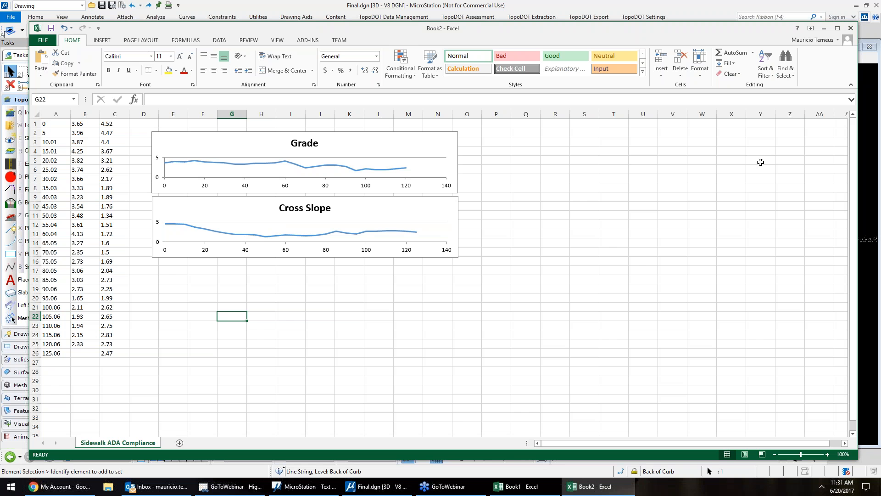
{"action": "mouse_move", "coordinate": [470, 130]}
{"action": "left_mouse_down"}
{"action": "mouse_move", "coordinate": [414, 245]}
{"action": "mouse_move", "coordinate": [60, 275]}
{"action": "mouse_move", "coordinate": [248, 305]}
{"action": "mouse_move", "coordinate": [360, 297]}
{"action": "left_mouse_up"}
{"action": "left_click", "coordinate": [556, 307]}
Close the results spreadsheet without saving it and return to the Final.dgn drawing.
{"action": "left_click", "coordinate": [851, 28]}
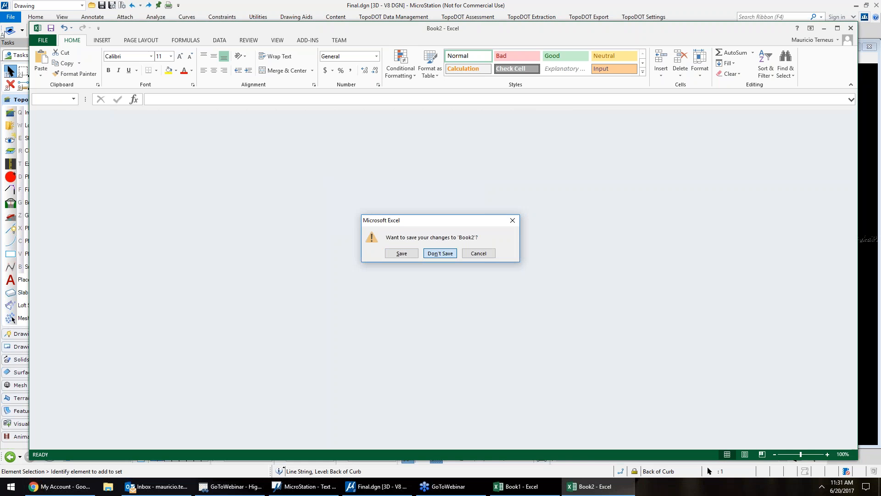
{"action": "left_click", "coordinate": [440, 254]}
{"action": "left_click", "coordinate": [367, 289]}
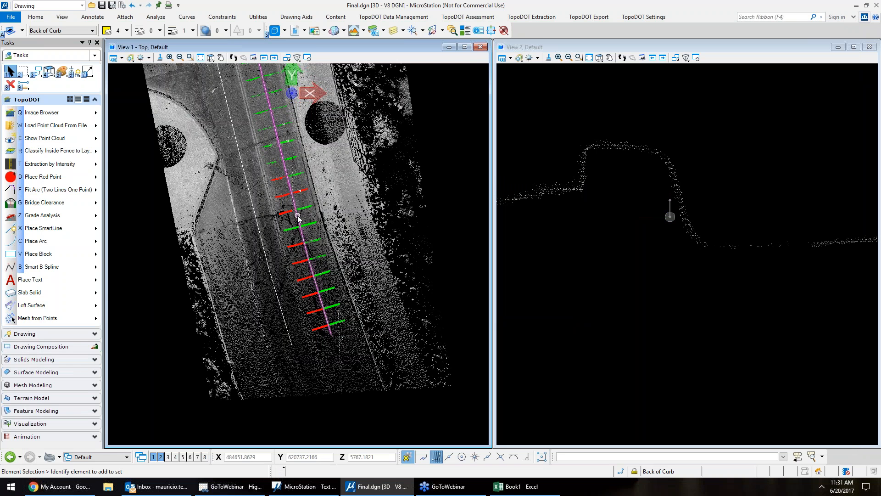
Examine the analysed roadway line string from end to end, checking its vertices and the coloured cross-slope lines against the pavement.
{"action": "middle_click_drag", "start_coordinate": [275, 150], "coordinate": [278, 359]}
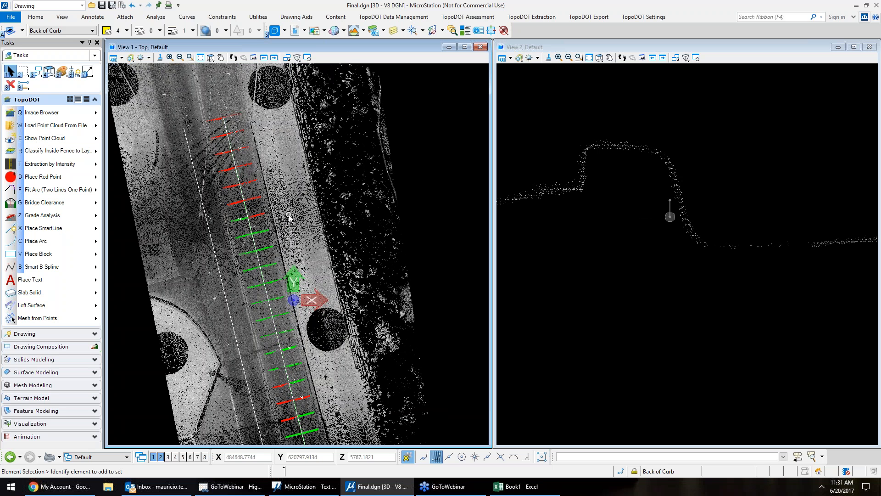
{"action": "middle_click_drag", "start_coordinate": [337, 384], "coordinate": [337, 381]}
{"action": "middle_click_drag", "start_coordinate": [349, 340], "coordinate": [331, 281]}
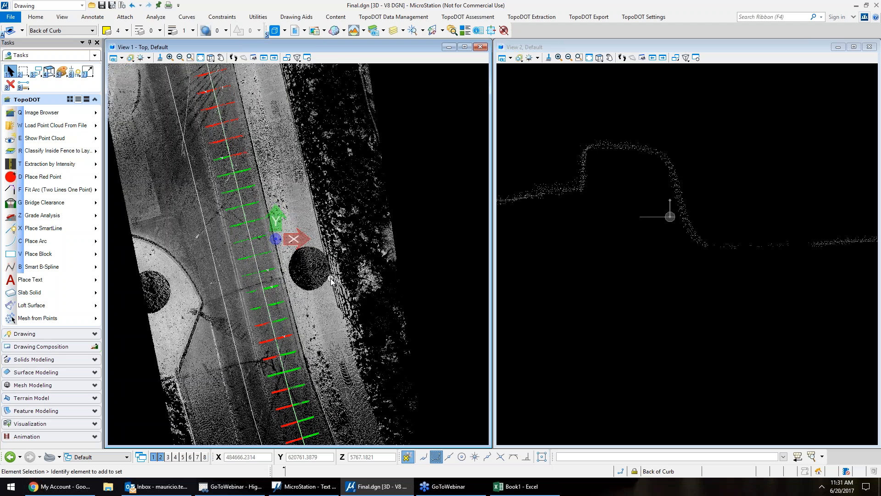
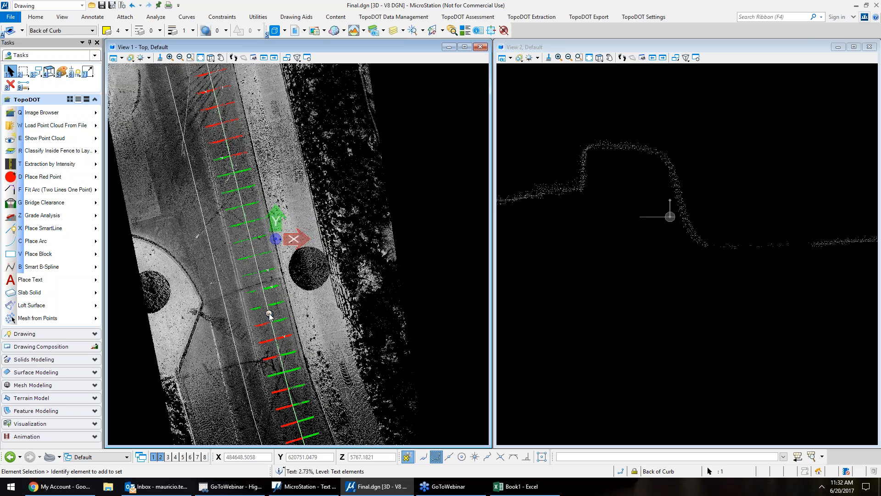
{"action": "left_click", "coordinate": [266, 301]}
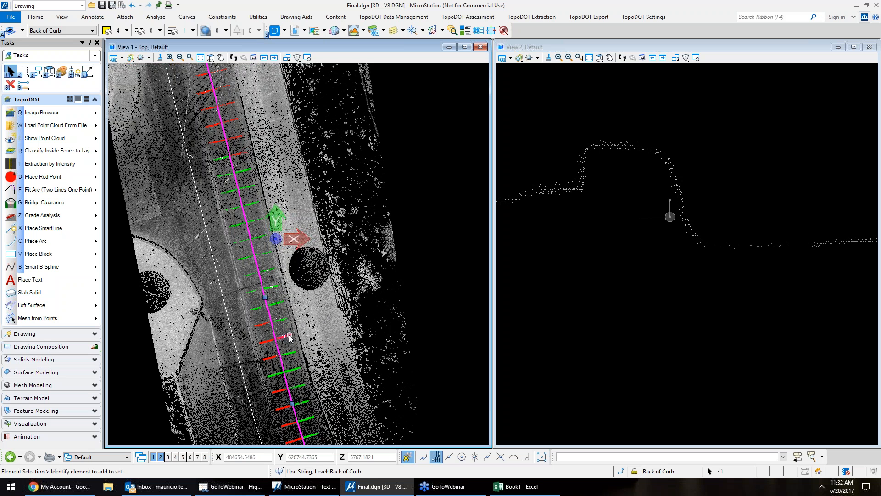
{"action": "scroll", "coordinate": [274, 332], "scroll_direction": "down", "scroll_amount": 2}
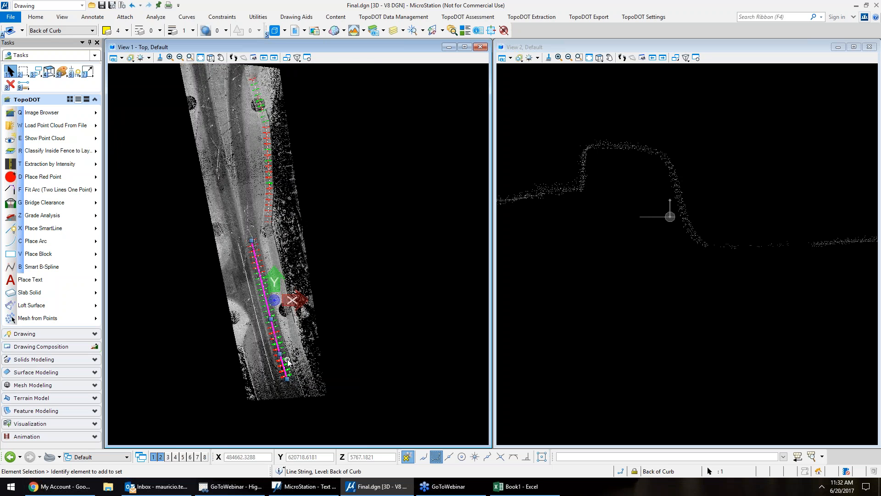
{"action": "scroll", "coordinate": [253, 243], "scroll_direction": "up", "scroll_amount": 2}
{"action": "left_click", "coordinate": [253, 243]}
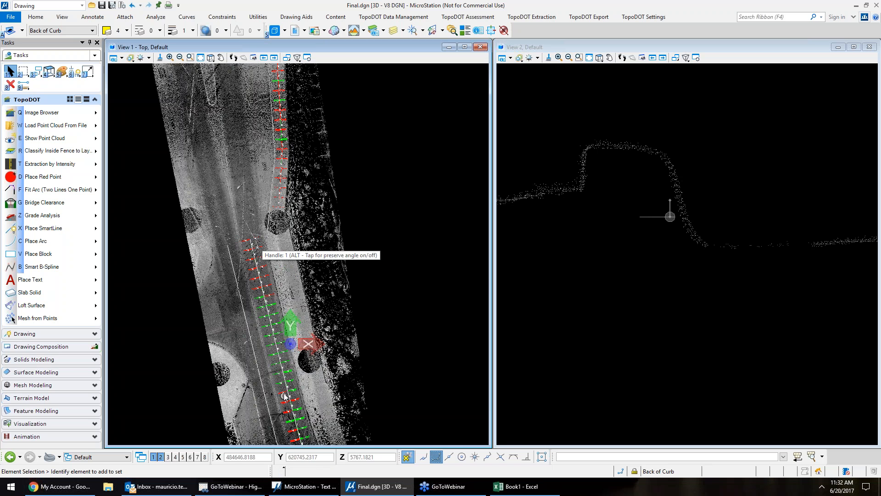
{"action": "scroll", "coordinate": [284, 388], "scroll_direction": "up", "scroll_amount": 1}
{"action": "scroll", "coordinate": [327, 319], "scroll_direction": "up", "scroll_amount": 1}
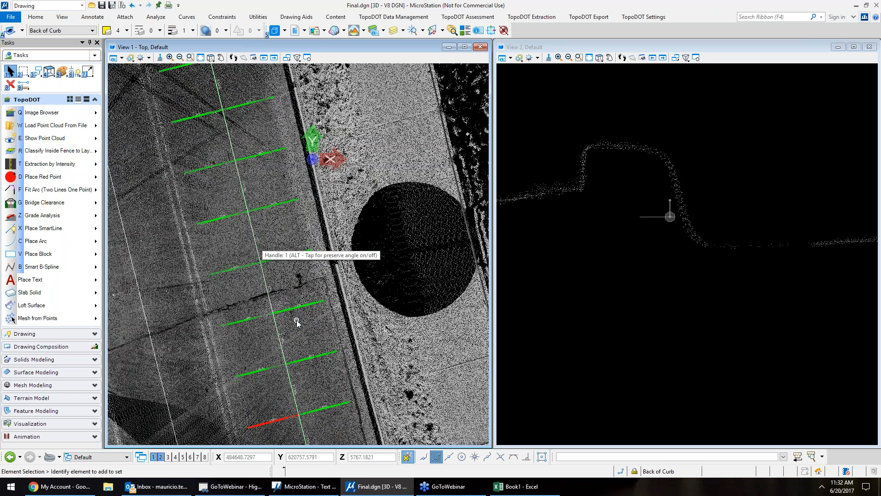
{"action": "left_click", "coordinate": [277, 321]}
{"action": "left_click", "coordinate": [397, 268]}
{"action": "scroll", "coordinate": [328, 224], "scroll_direction": "down", "scroll_amount": 2}
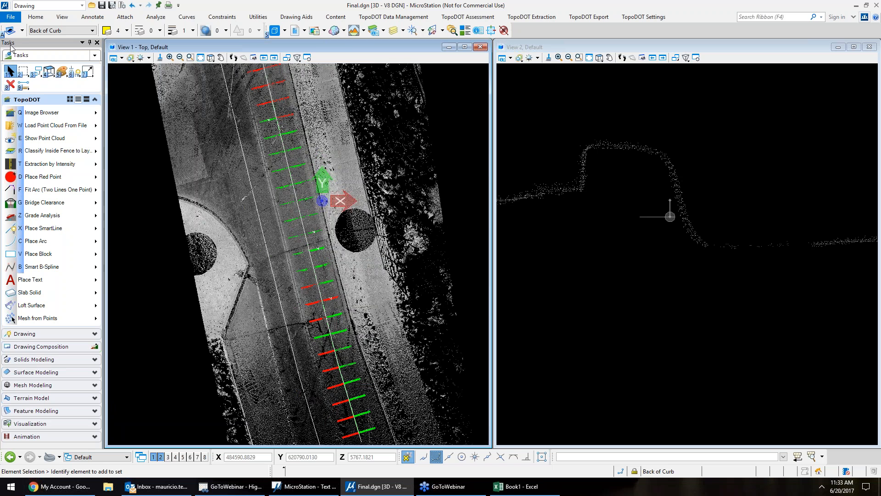
Unload all point clouds and open Humburg.dgn from the Webinar project's Template folder.
{"action": "left_click", "coordinate": [96, 125]}
{"action": "left_click", "coordinate": [97, 139]}
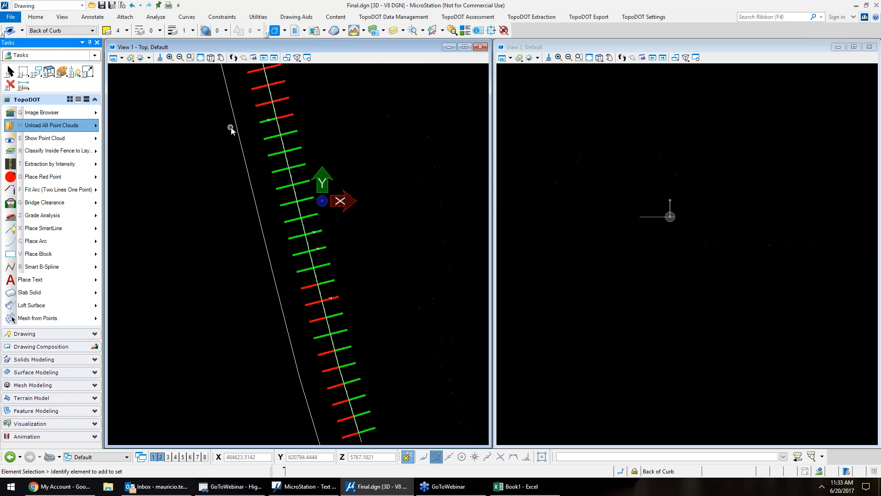
{"action": "left_click", "coordinate": [9, 17]}
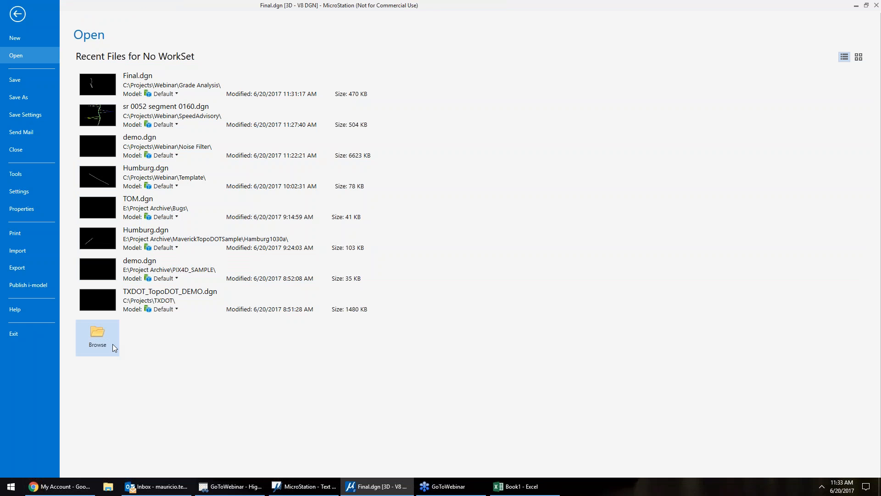
{"action": "left_click", "coordinate": [105, 342]}
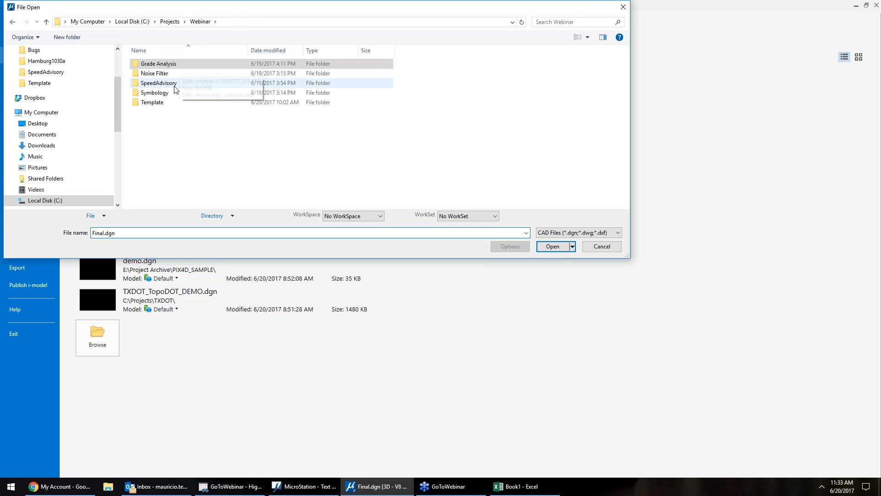
{"action": "double_click", "coordinate": [170, 103]}
{"action": "double_click", "coordinate": [171, 65]}
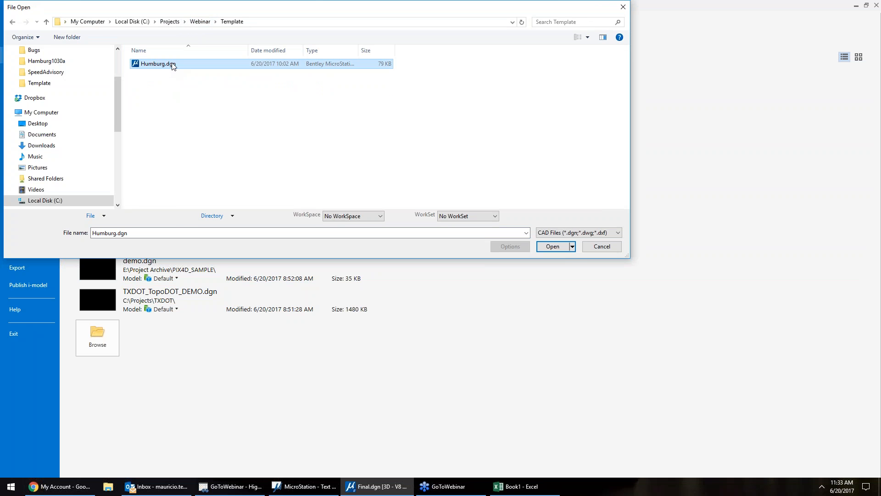
{"action": "left_click", "coordinate": [554, 111]}
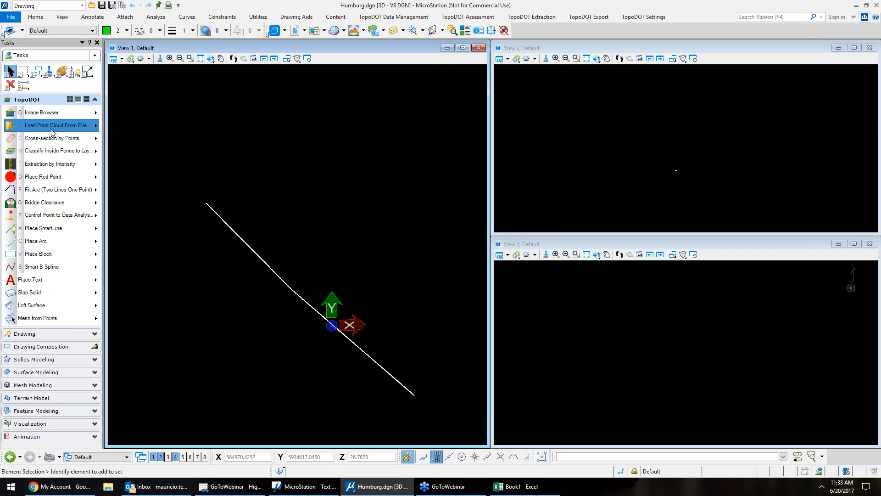
Load the point cloud file for this drawing and check the existing line string along the curb.
{"action": "left_click", "coordinate": [80, 143]}
{"action": "double_click", "coordinate": [173, 65]}
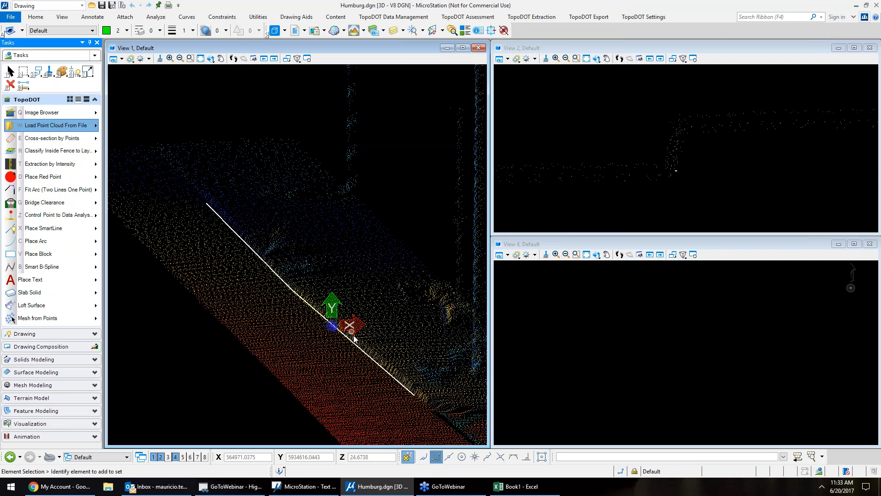
{"action": "left_click", "coordinate": [348, 314]}
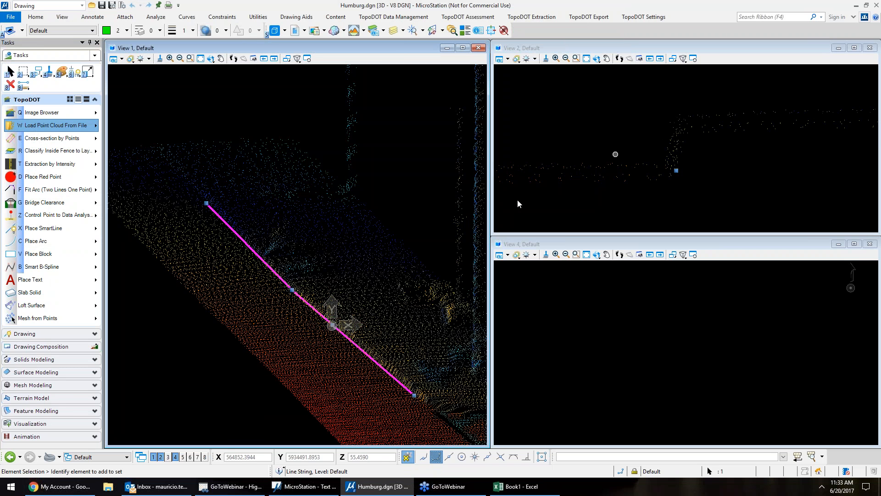
{"action": "scroll", "coordinate": [665, 166], "scroll_direction": "down", "scroll_amount": 3}
{"action": "scroll", "coordinate": [249, 237], "scroll_direction": "down", "scroll_amount": 3}
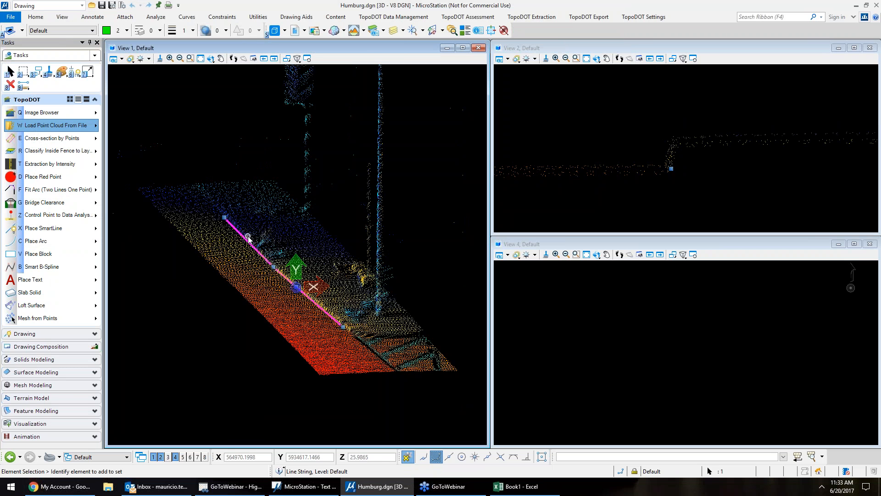
{"action": "left_click", "coordinate": [309, 238]}
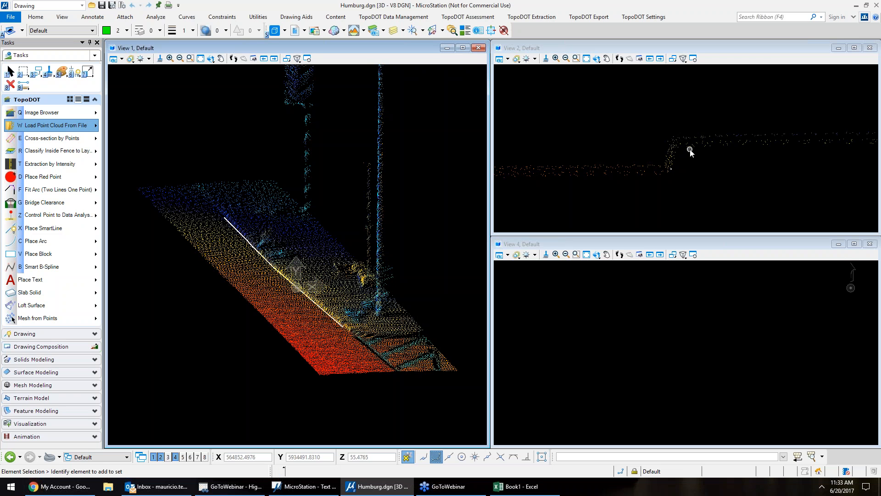
Set the point cloud's display weight to 2, copy the display settings to all views, and inspect the curb section.
{"action": "right_click", "coordinate": [601, 135]}
{"action": "left_click", "coordinate": [659, 192]}
{"action": "left_click", "coordinate": [417, 234]}
{"action": "left_click", "coordinate": [419, 249]}
{"action": "left_click", "coordinate": [494, 203]}
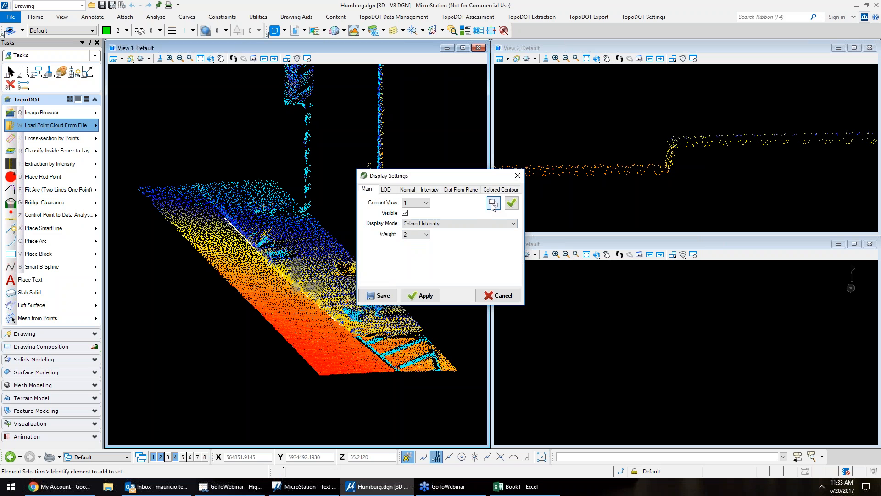
{"action": "left_click_drag", "start_coordinate": [434, 182], "coordinate": [277, 180]}
{"action": "left_click", "coordinate": [360, 174]}
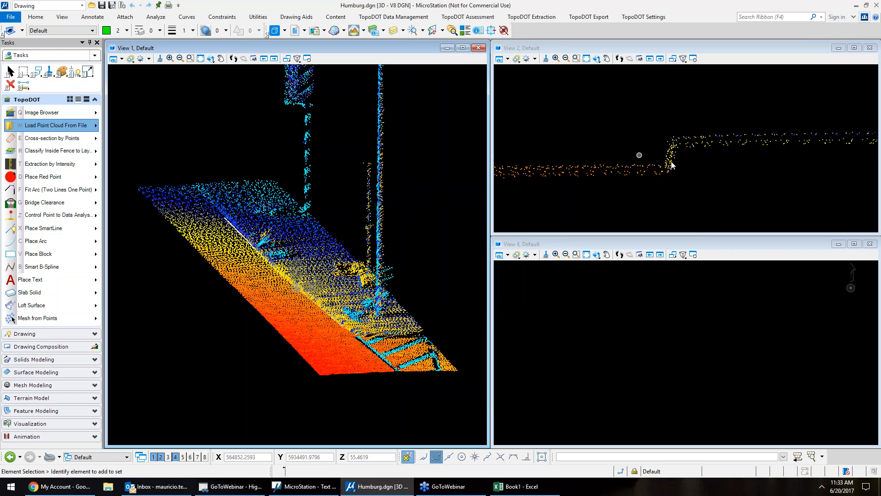
{"action": "scroll", "coordinate": [684, 159], "scroll_direction": "up", "scroll_amount": 2}
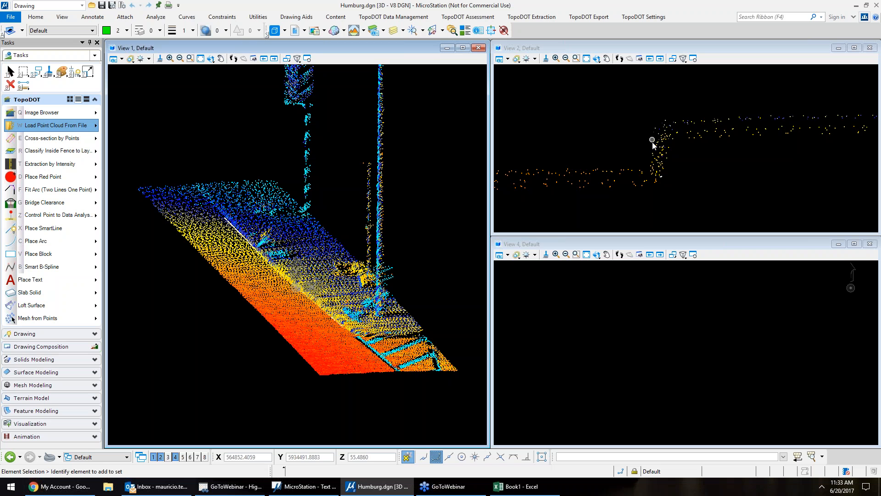
Draw a SmartLine in the cross-section view tracing the curb profile: sidewalk top, curb face and gutter edge.
{"action": "left_click", "coordinate": [42, 232]}
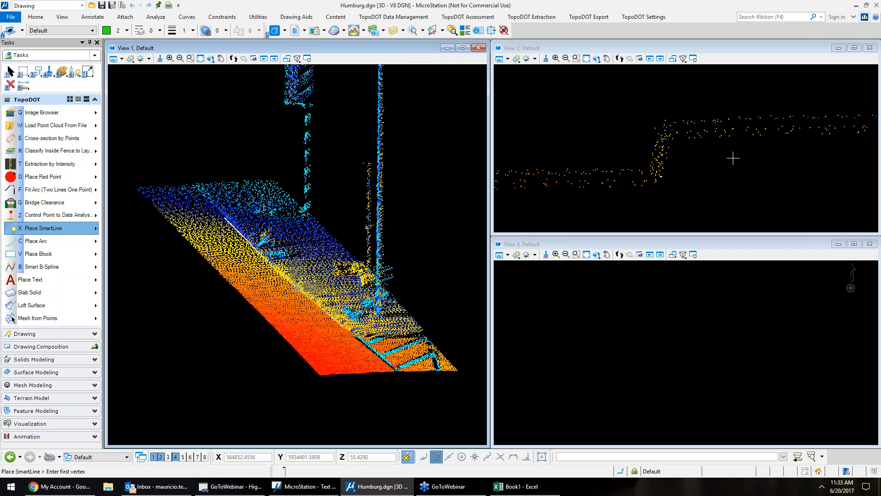
{"action": "left_click", "coordinate": [669, 128]}
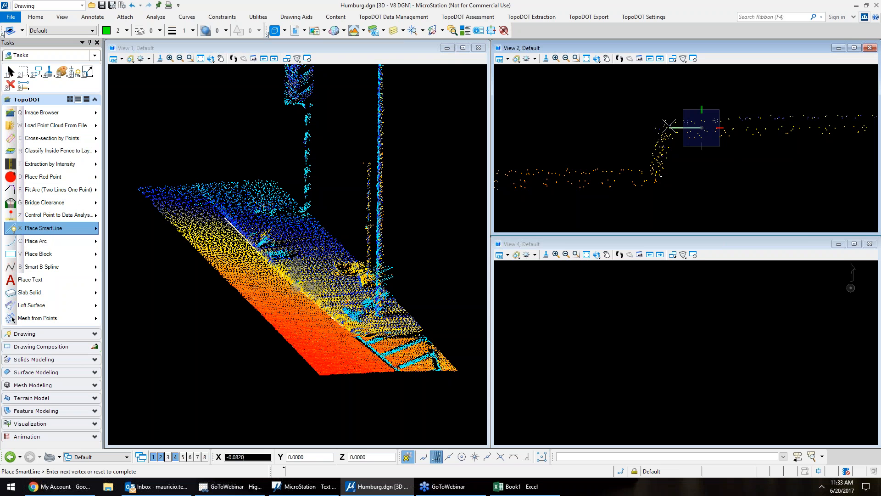
{"action": "left_click", "coordinate": [655, 179]}
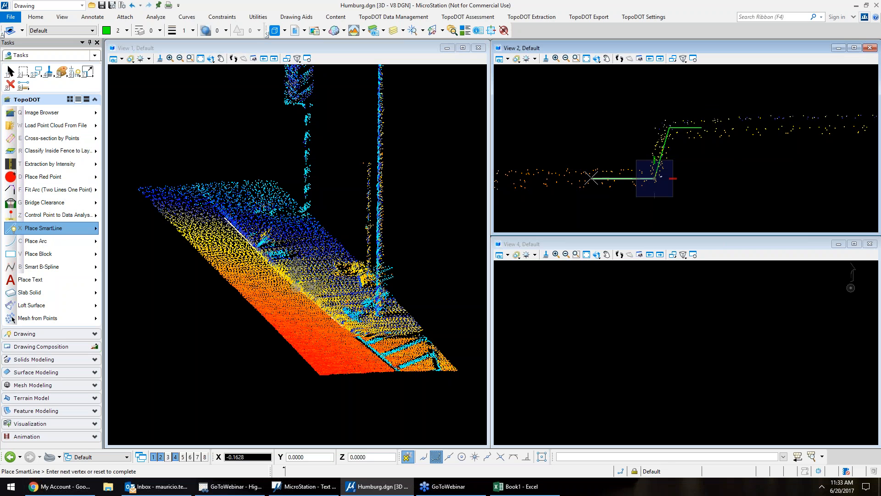
{"action": "left_click", "coordinate": [641, 179]}
{"action": "right_click", "coordinate": [640, 178]}
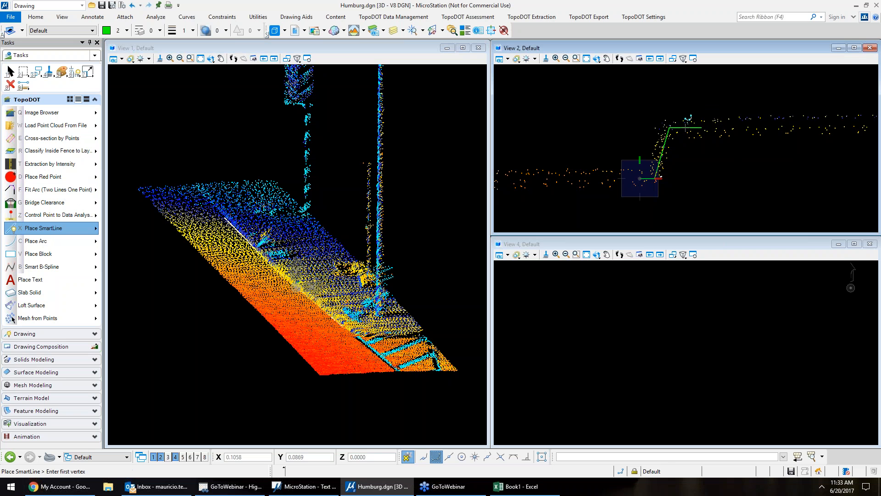
{"action": "key", "text": "Escape"}
Open the cell library and place the Curb2 No Shape cell over the curb points, removing the sketched profile line.
{"action": "left_click", "coordinate": [752, 17]}
{"action": "type", "text": "cells"}
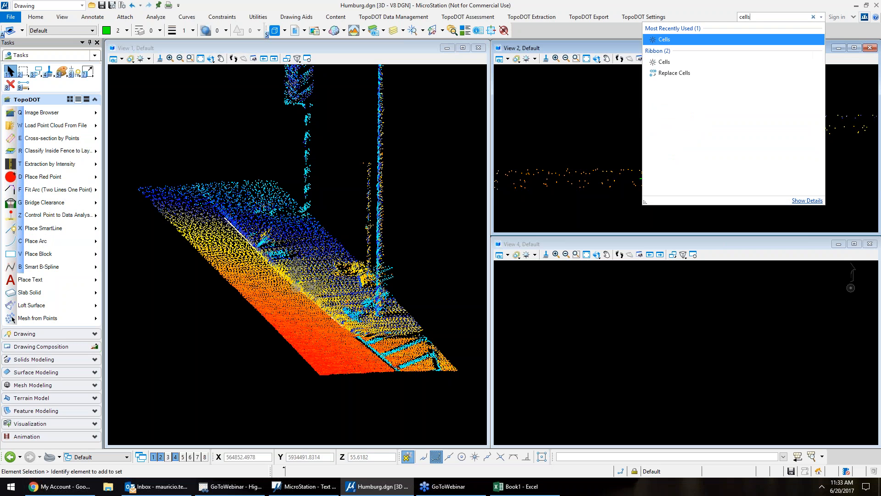
{"action": "key", "text": "Escape"}
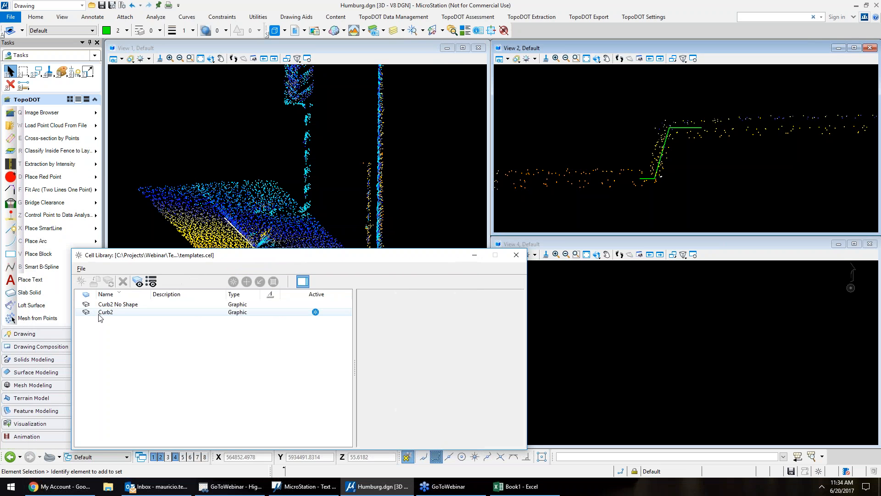
{"action": "double_click", "coordinate": [114, 306]}
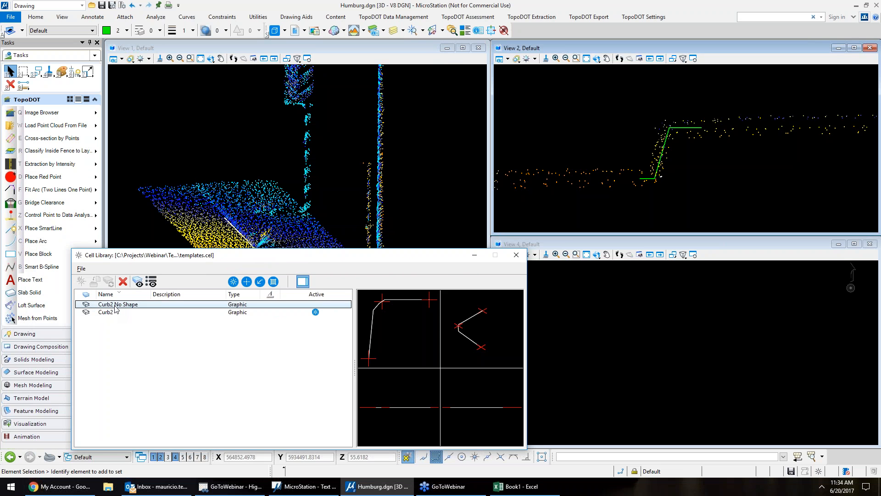
{"action": "left_click", "coordinate": [662, 152]}
{"action": "key", "text": "Escape"}
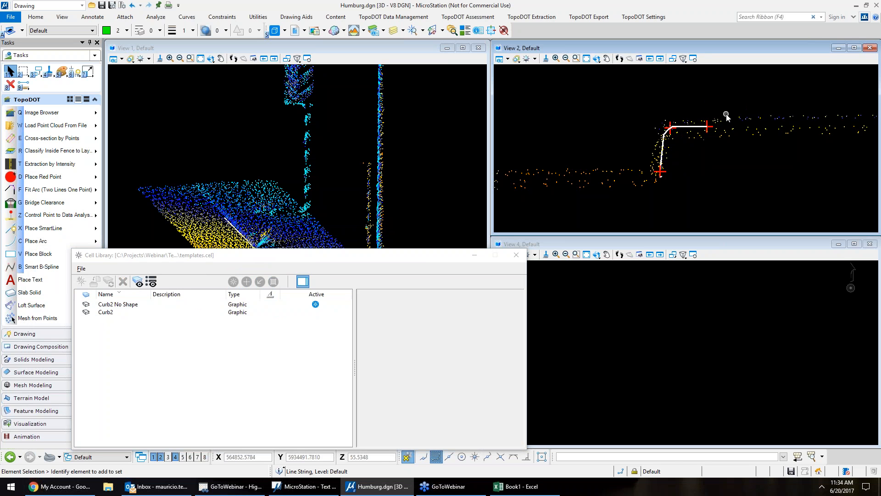
Try shifting the Curb2 No Shape cell against the curb points, then remove it from the section.
{"action": "left_click", "coordinate": [681, 121]}
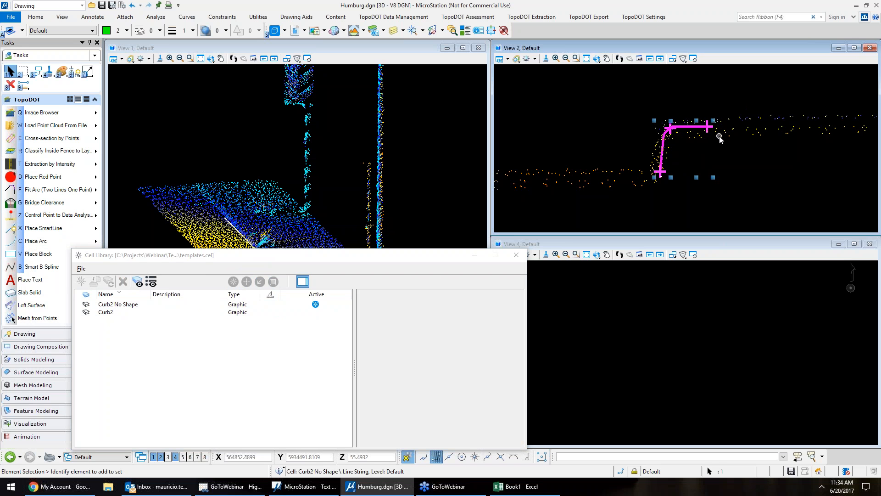
{"action": "left_click", "coordinate": [685, 147]}
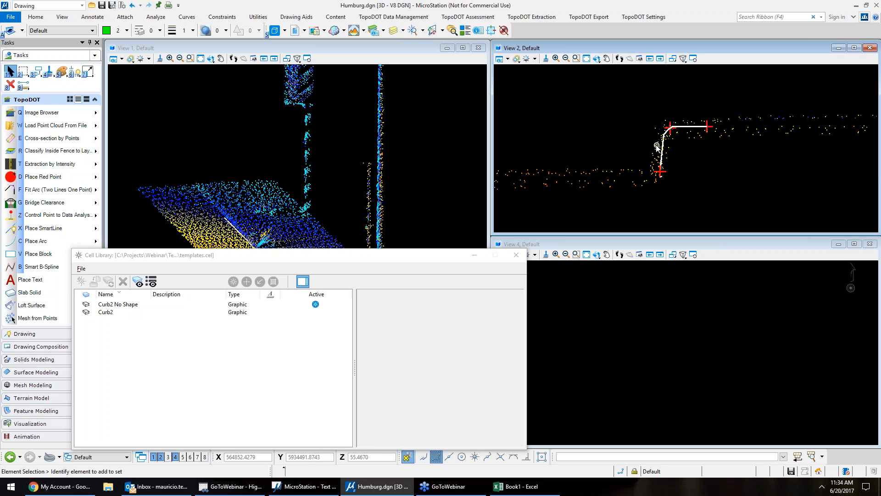
{"action": "mouse_move", "coordinate": [660, 156]}
{"action": "left_mouse_down"}
{"action": "mouse_move", "coordinate": [650, 162]}
{"action": "mouse_move", "coordinate": [662, 148]}
{"action": "left_mouse_up"}
{"action": "key", "text": "ctrl+z"}
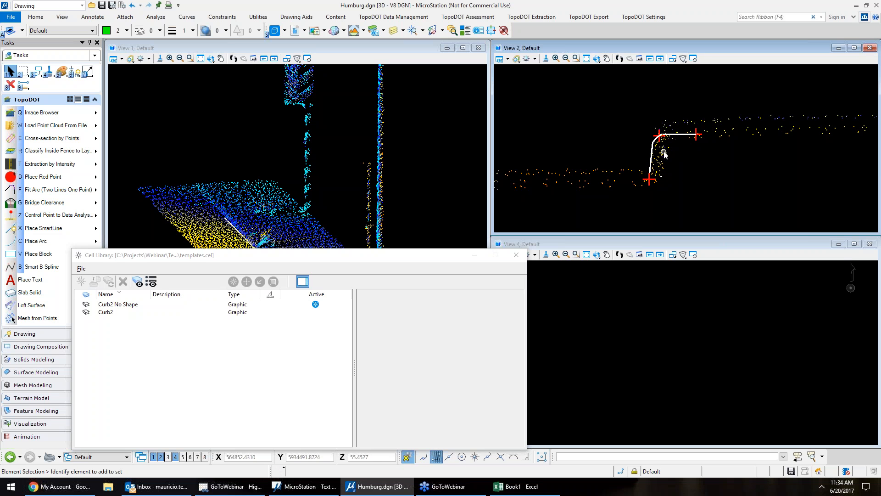
{"action": "left_click_drag", "start_coordinate": [701, 160], "coordinate": [646, 131]}
{"action": "left_click_drag", "start_coordinate": [744, 111], "coordinate": [631, 202]}
{"action": "left_click_drag", "start_coordinate": [703, 146], "coordinate": [648, 118]}
Place the Curb2 cell over the curb points and inspect how its closed shape surrounds them.
{"action": "double_click", "coordinate": [123, 312]}
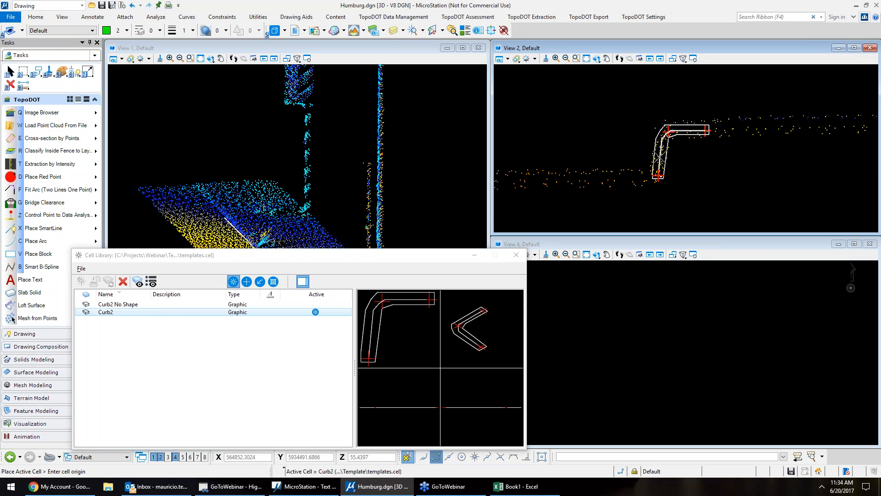
{"action": "left_click", "coordinate": [660, 157]}
{"action": "key", "text": "Escape"}
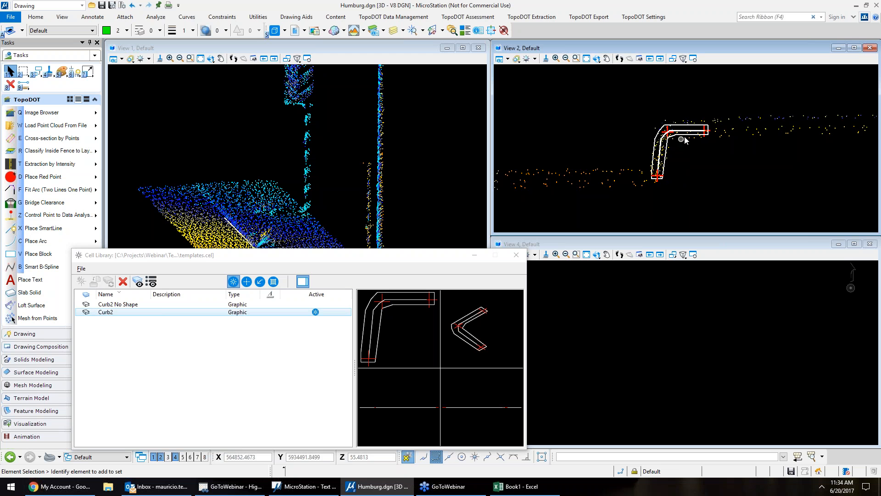
{"action": "scroll", "coordinate": [706, 137], "scroll_direction": "up", "scroll_amount": 2}
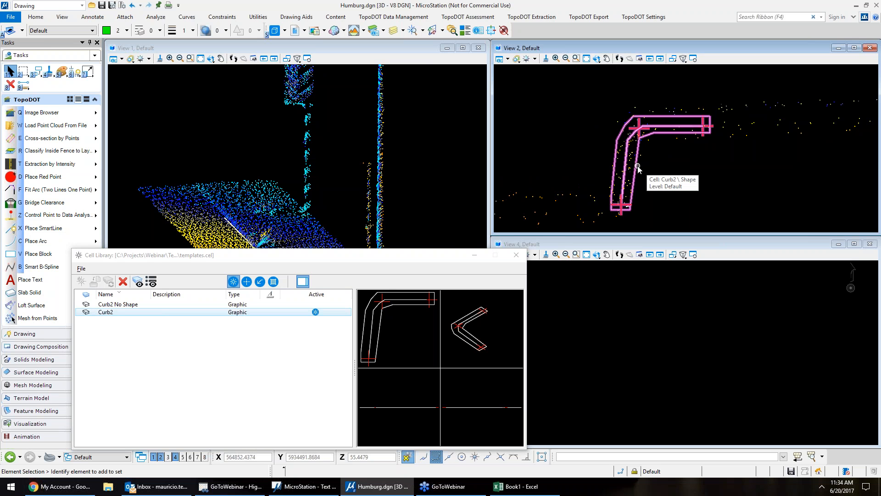
Delete the placed Curb2 cell and place a new copy over the curb points, checking its outline and break marks.
{"action": "left_click", "coordinate": [707, 126]}
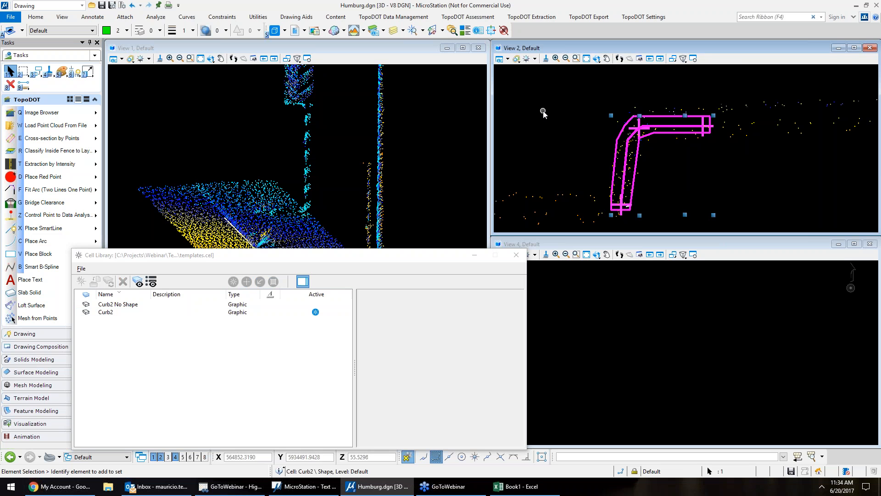
{"action": "key", "text": "Delete"}
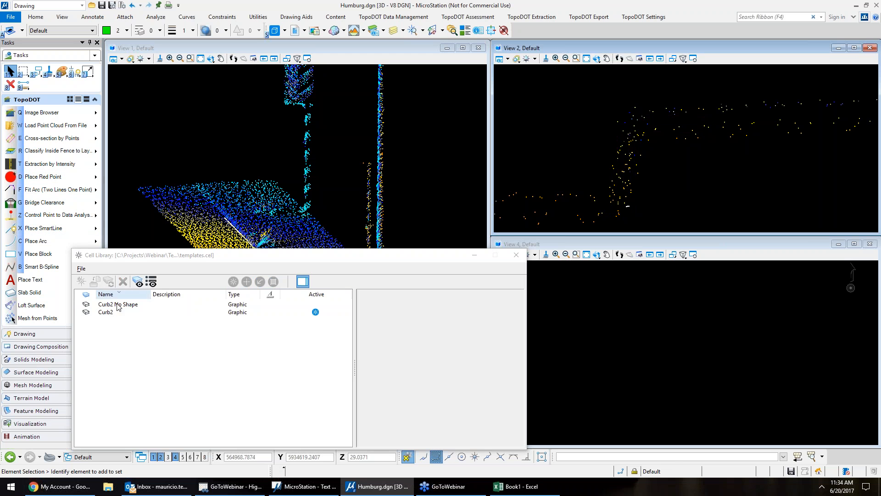
{"action": "double_click", "coordinate": [126, 312]}
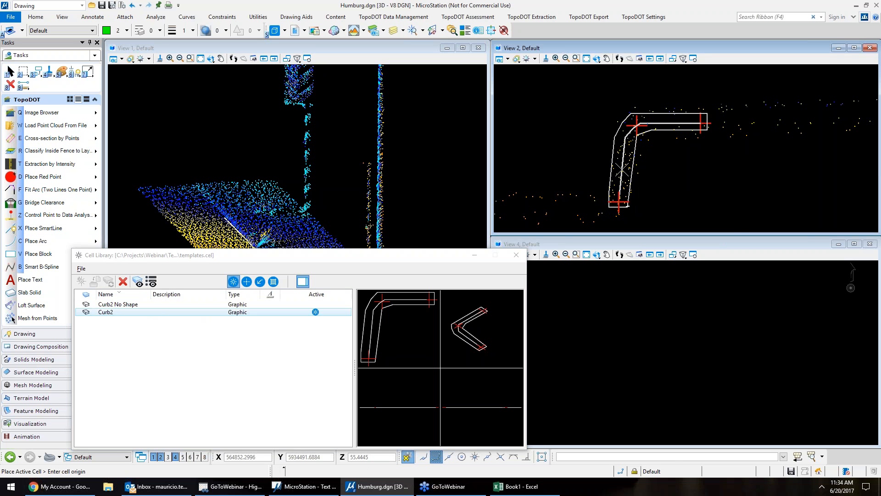
{"action": "key", "text": "Escape"}
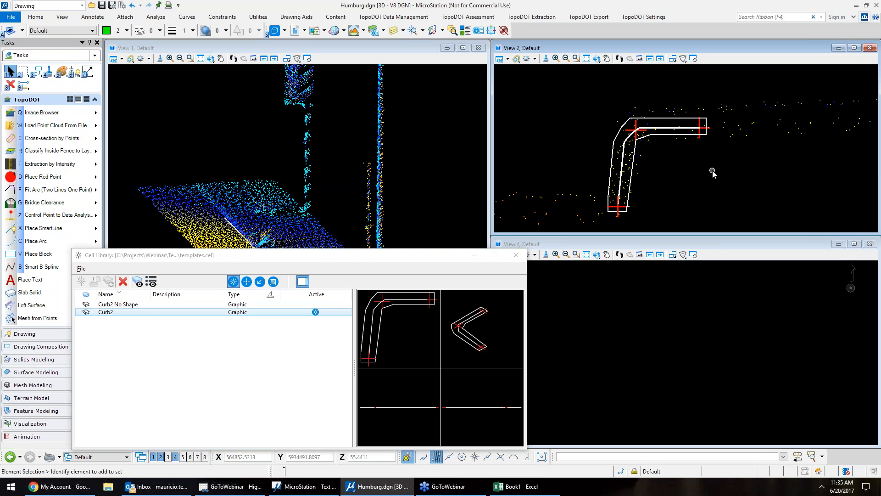
{"action": "scroll", "coordinate": [627, 136], "scroll_direction": "down", "scroll_amount": 2}
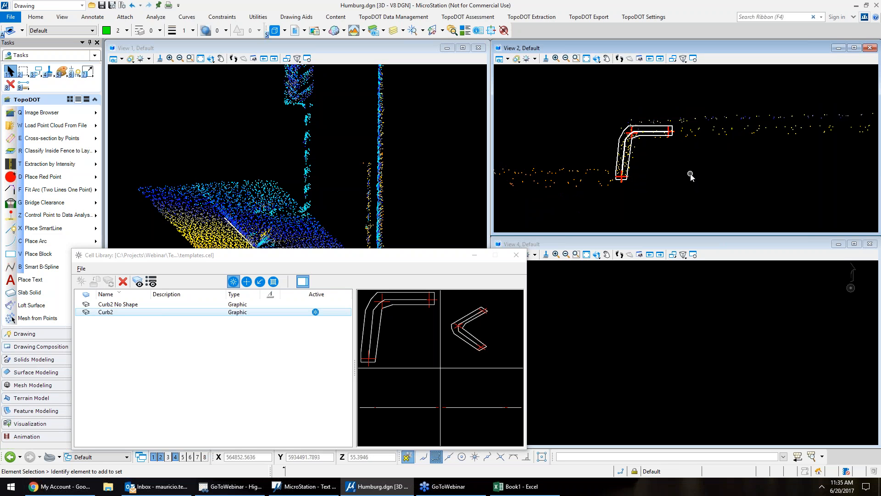
{"action": "scroll", "coordinate": [656, 151], "scroll_direction": "up", "scroll_amount": 3}
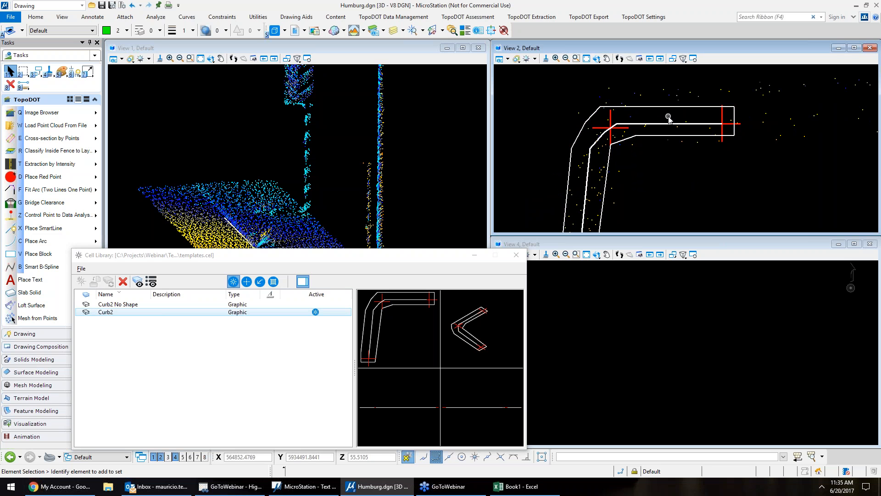
{"action": "left_click", "coordinate": [739, 210]}
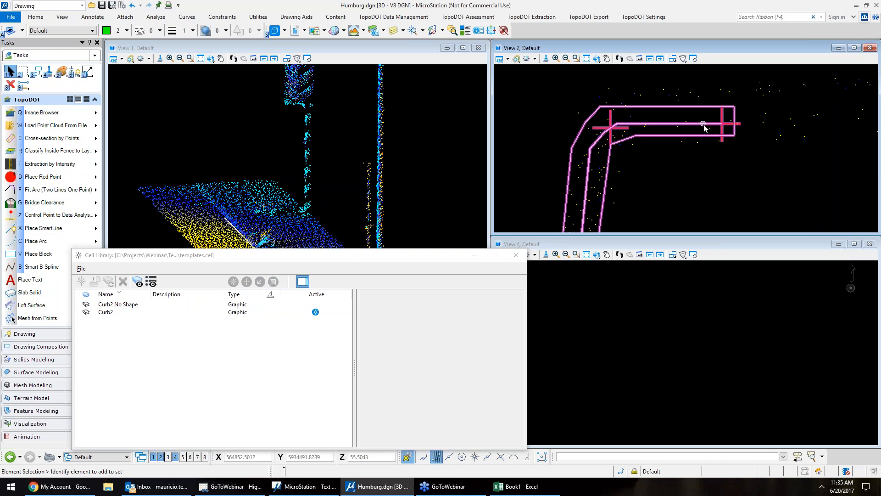
{"action": "scroll", "coordinate": [773, 127], "scroll_direction": "down", "scroll_amount": 2}
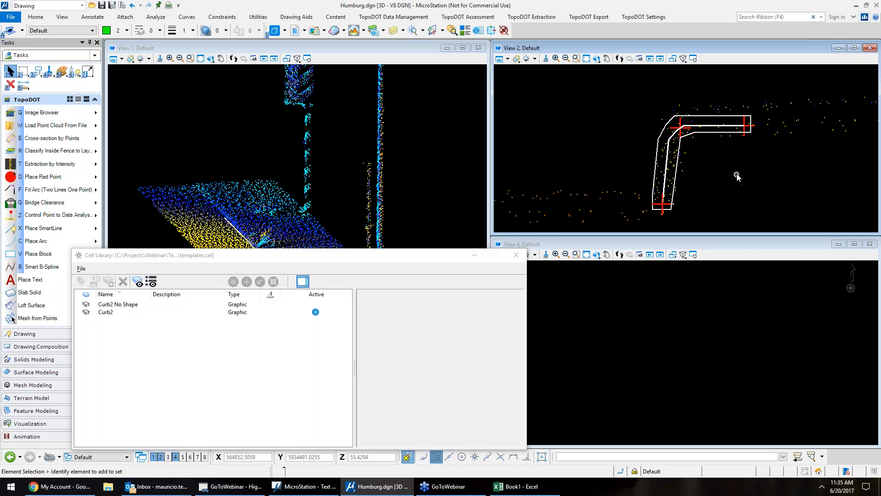
Place the Curb2 No Shape cell beside the Curb2 cell, clear of the curb points, for comparison.
{"action": "double_click", "coordinate": [118, 304]}
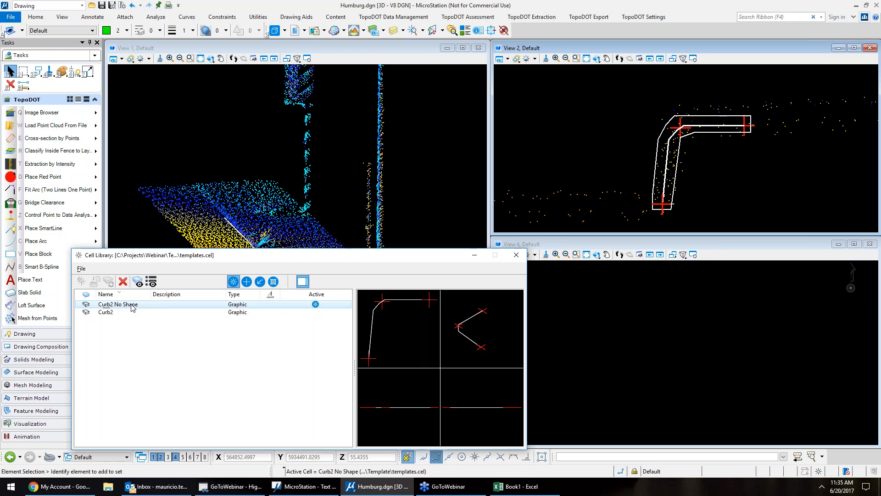
{"action": "left_click", "coordinate": [554, 143]}
{"action": "right_click", "coordinate": [766, 180]}
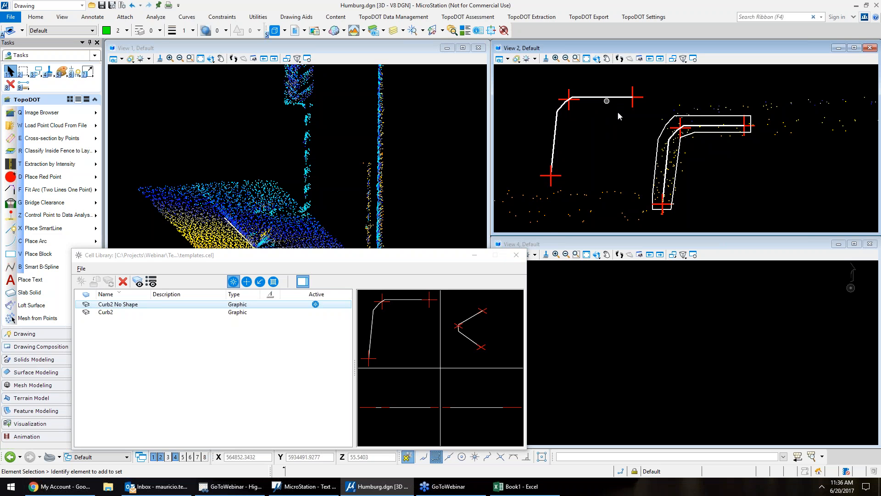
Delete the Curb2 and Curb2 No Shape cells from the cross-section view and close the cell library.
{"action": "left_click", "coordinate": [732, 132]}
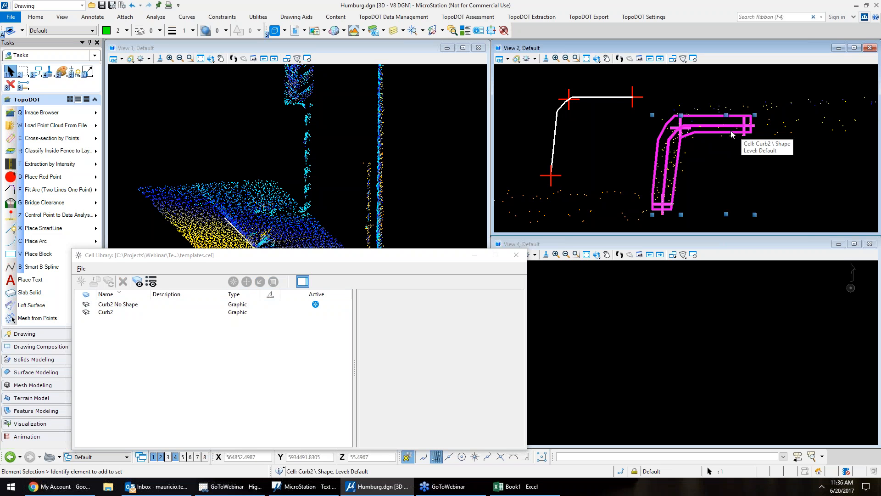
{"action": "key", "text": "Delete"}
{"action": "left_click", "coordinate": [615, 100]}
{"action": "key", "text": "Delete"}
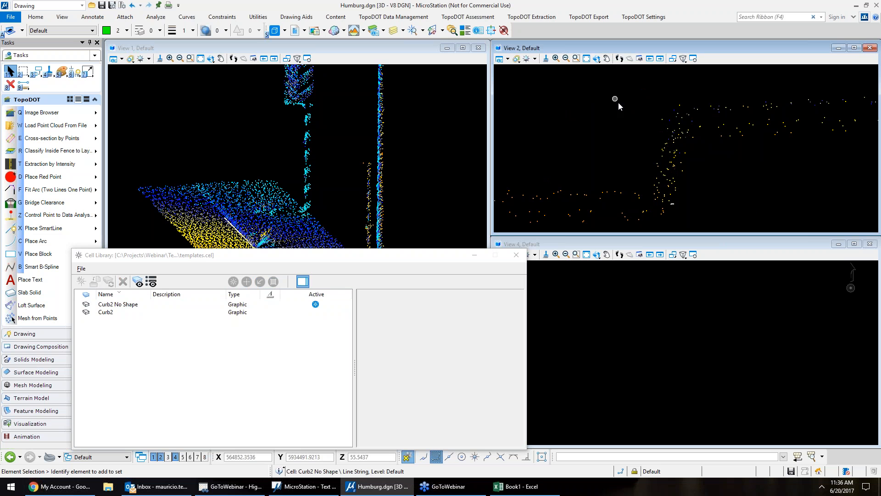
{"action": "middle_click_drag", "start_coordinate": [196, 123], "coordinate": [488, 238], "text": "shift"}
{"action": "left_click", "coordinate": [516, 255]}
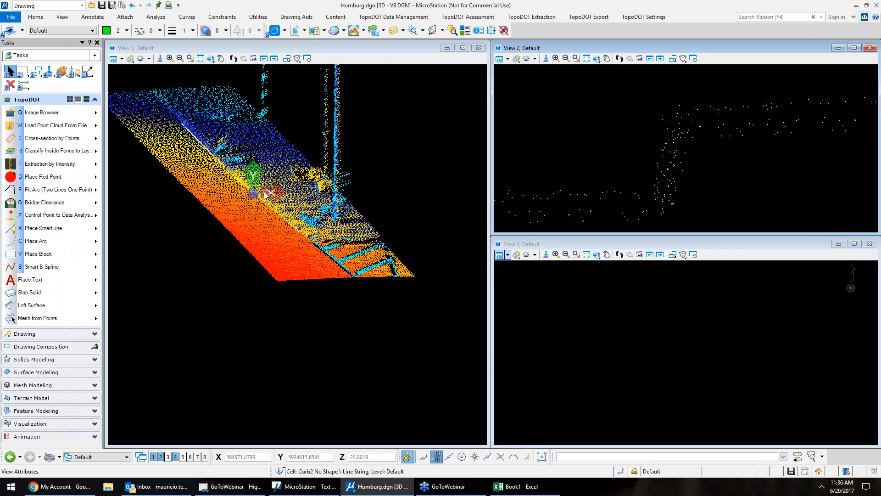
Select the existing line string along the curb and start Extract Template by Path from the template tools.
{"action": "scroll", "coordinate": [258, 200], "scroll_direction": "up", "scroll_amount": 5}
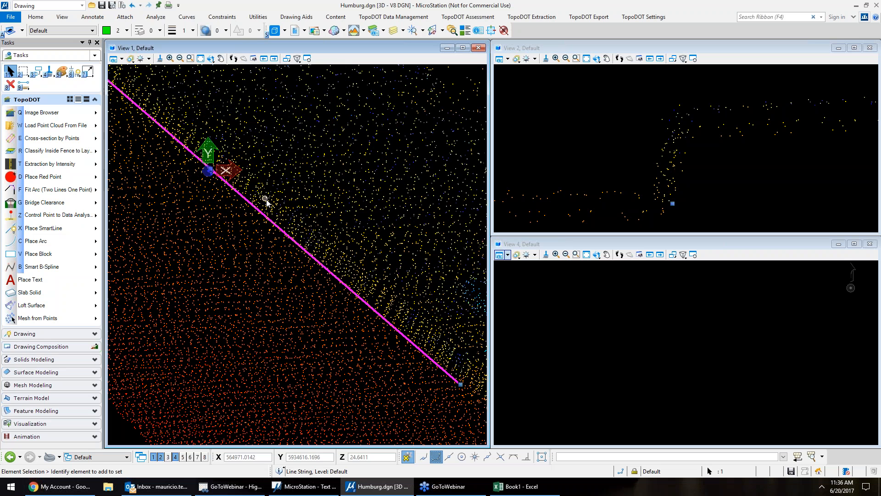
{"action": "left_click", "coordinate": [70, 166]}
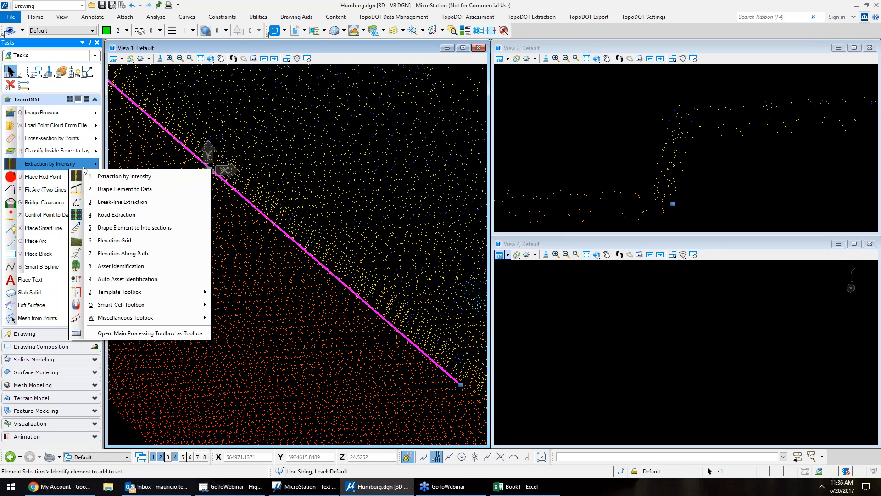
{"action": "mouse_move", "coordinate": [183, 299]}
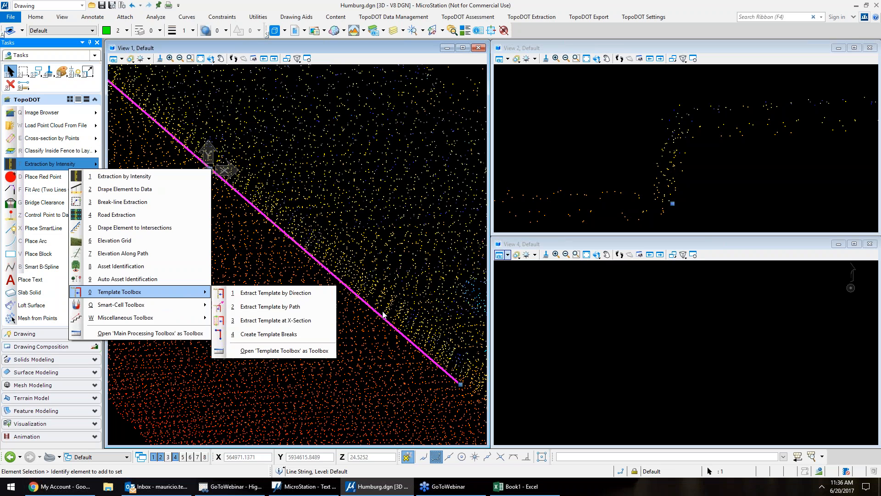
{"action": "left_click", "coordinate": [324, 313]}
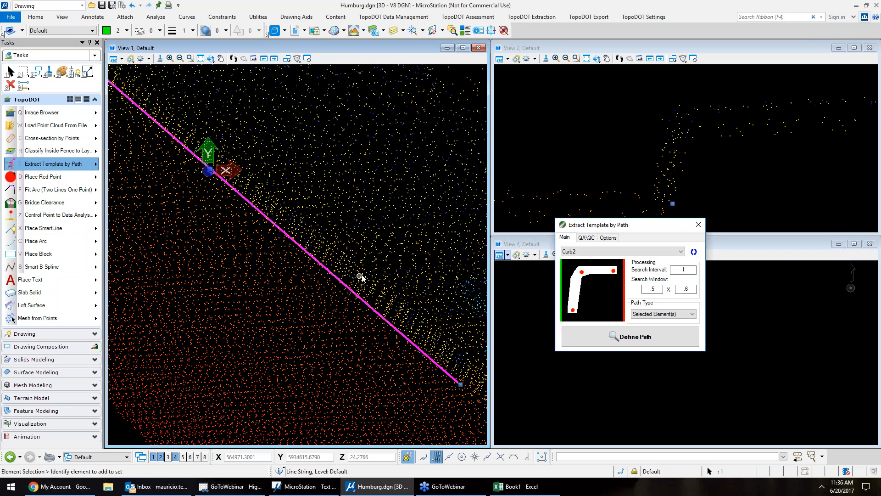
{"action": "scroll", "coordinate": [362, 275], "scroll_direction": "down", "scroll_amount": 5}
{"action": "left_click", "coordinate": [384, 303]}
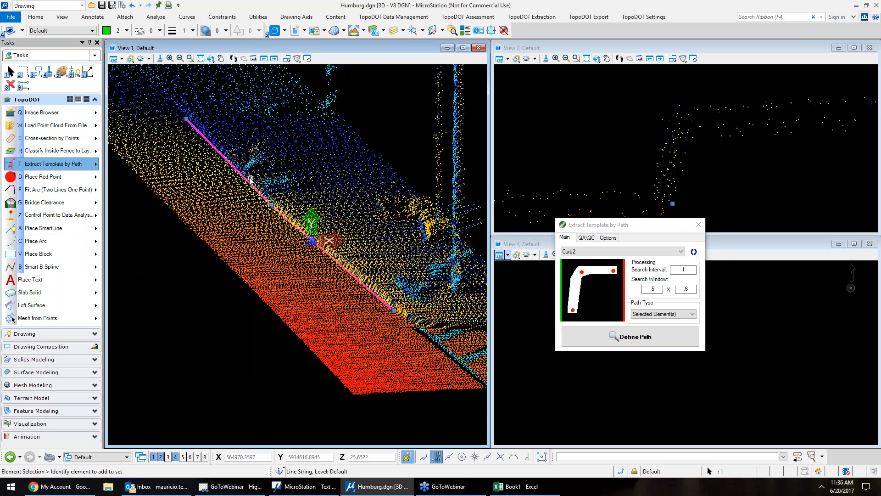
Set the extraction's path type to Selected Element(s) and its template to Curb2 No Shape.
{"action": "left_click", "coordinate": [661, 314]}
{"action": "left_click", "coordinate": [661, 334]}
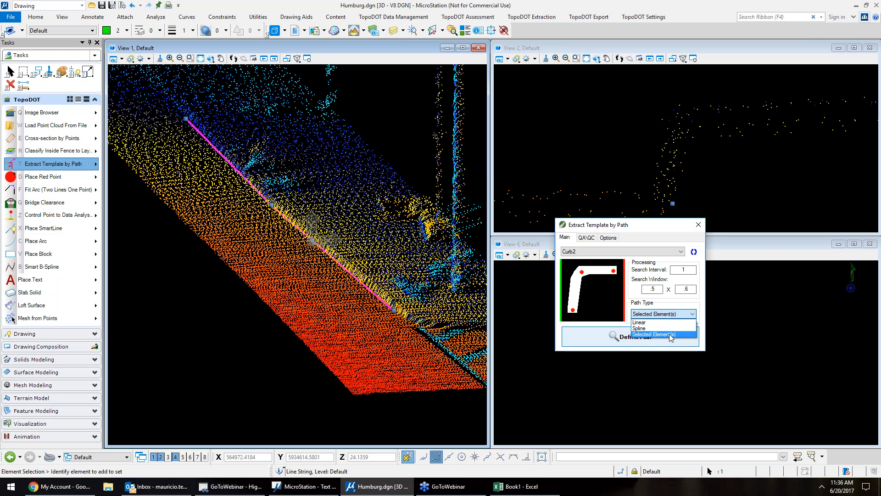
{"action": "left_click", "coordinate": [587, 254]}
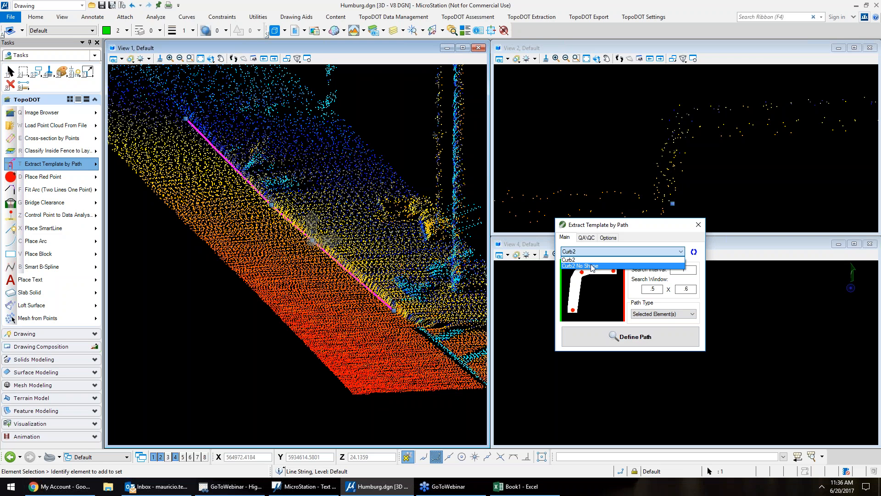
{"action": "left_click", "coordinate": [593, 266]}
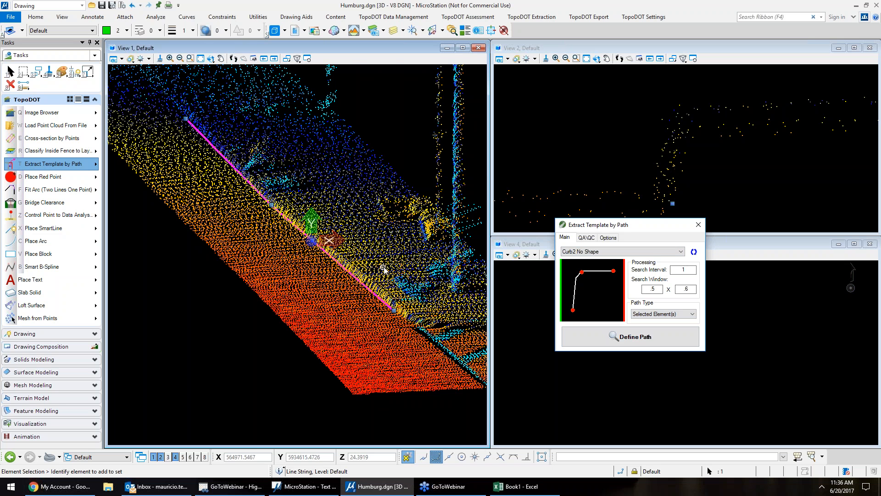
Extract the curb along the selected line string with the Curb2 No Shape template.
{"action": "scroll", "coordinate": [383, 267], "scroll_direction": "up", "scroll_amount": 2}
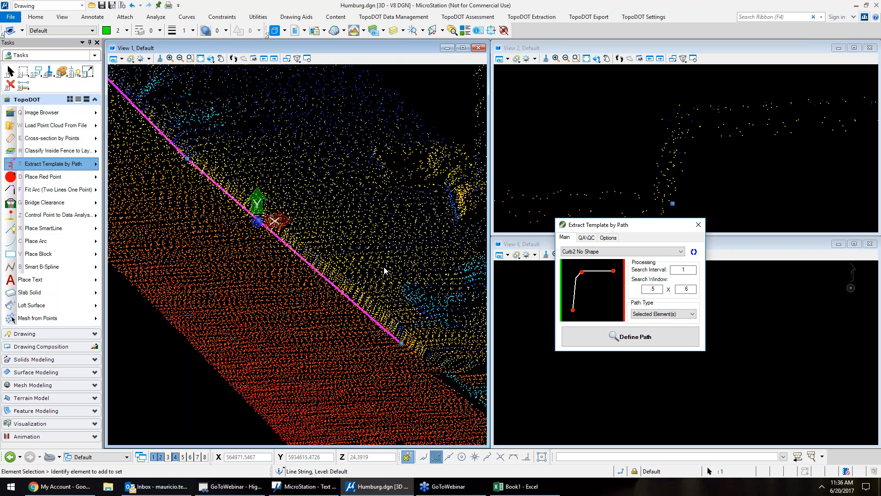
{"action": "left_click", "coordinate": [660, 344]}
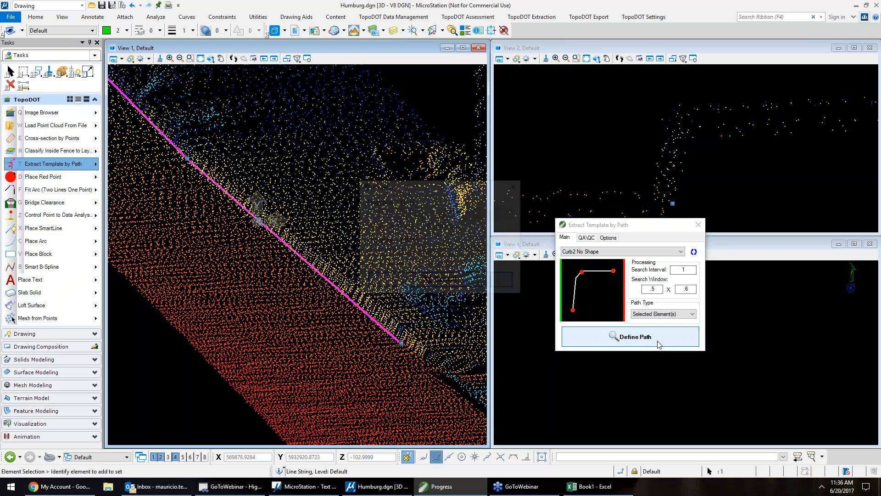
{"action": "left_click", "coordinate": [350, 212]}
{"action": "scroll", "coordinate": [323, 223], "scroll_direction": "down", "scroll_amount": 2}
{"action": "scroll", "coordinate": [303, 197], "scroll_direction": "up", "scroll_amount": 2}
{"action": "scroll", "coordinate": [289, 234], "scroll_direction": "up", "scroll_amount": 2}
{"action": "scroll", "coordinate": [295, 237], "scroll_direction": "up", "scroll_amount": 2}
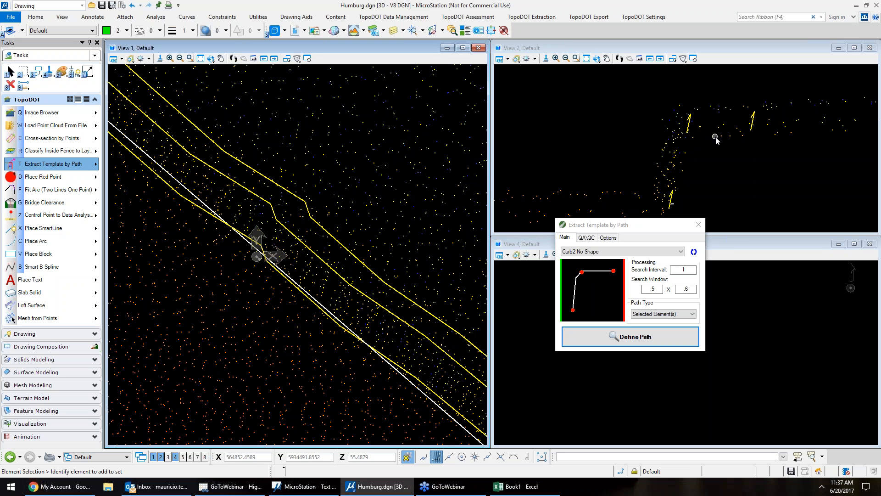
Examine the extracted curb lines in the cross-section view and along the curb in View 1.
{"action": "middle_click_drag", "start_coordinate": [720, 133], "coordinate": [663, 147]}
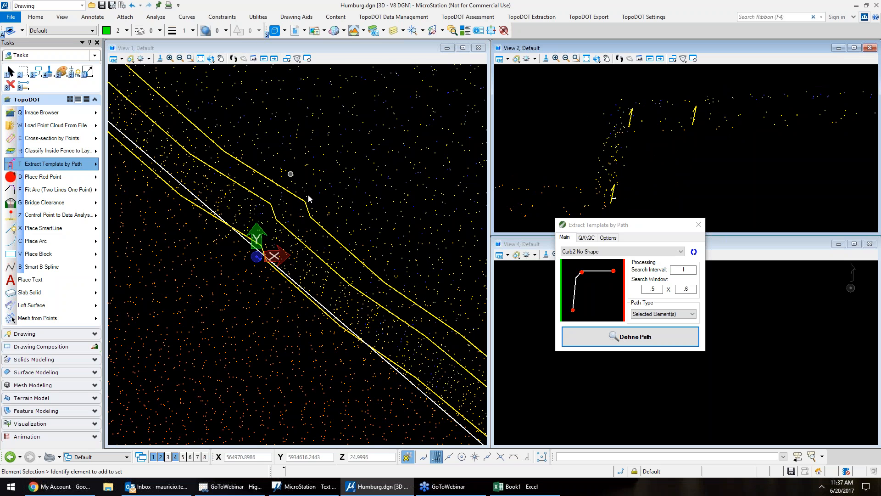
{"action": "scroll", "coordinate": [307, 194], "scroll_direction": "down", "scroll_amount": 2}
{"action": "left_click_drag", "start_coordinate": [337, 242], "coordinate": [308, 236]}
{"action": "right_click", "coordinate": [309, 235]}
{"action": "middle_click_drag", "start_coordinate": [240, 167], "coordinate": [256, 187]}
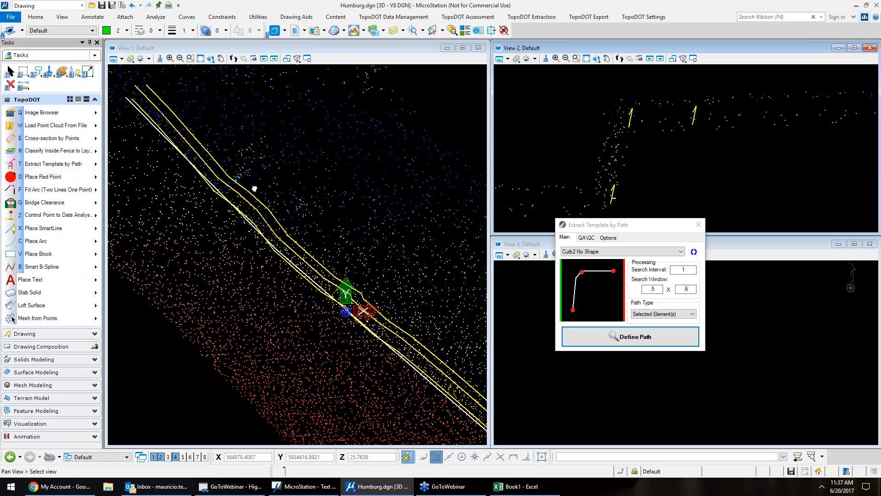
{"action": "left_click", "coordinate": [415, 236]}
{"action": "middle_click_drag", "start_coordinate": [406, 285], "coordinate": [394, 272]}
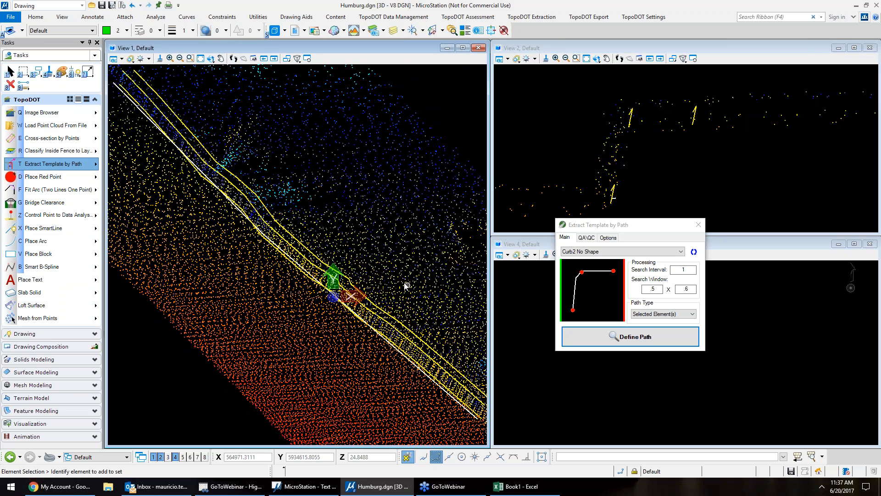
{"action": "middle_click_drag", "start_coordinate": [439, 305], "coordinate": [420, 288]}
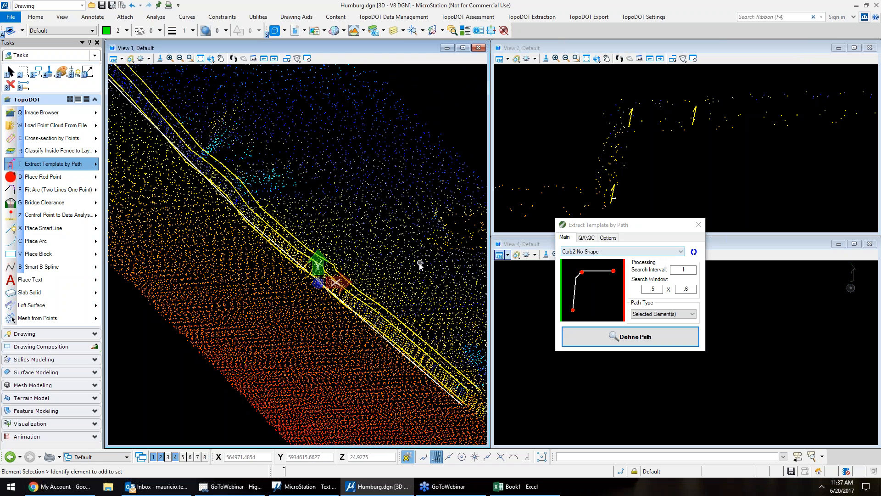
Undo the last extraction and extract the curb along the same line string with the Curb2 template.
{"action": "key", "text": "ctrl+z"}
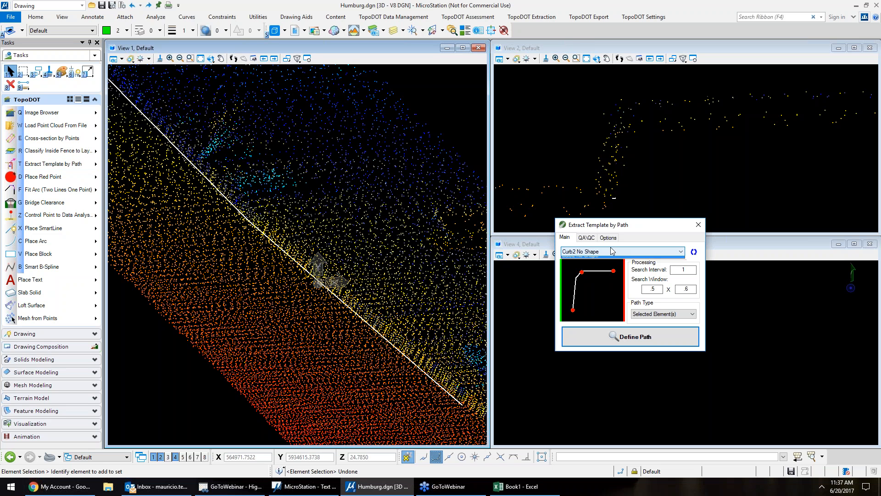
{"action": "left_click", "coordinate": [597, 252]}
{"action": "left_click", "coordinate": [597, 265]}
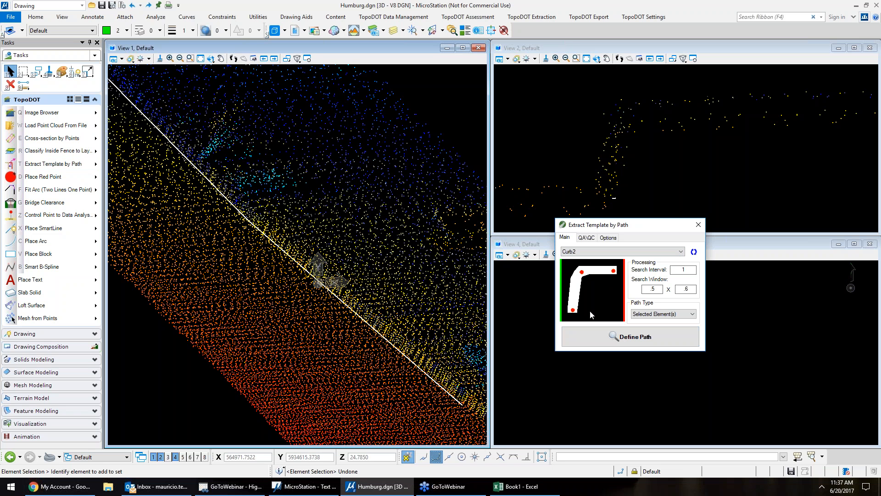
{"action": "left_click", "coordinate": [389, 342]}
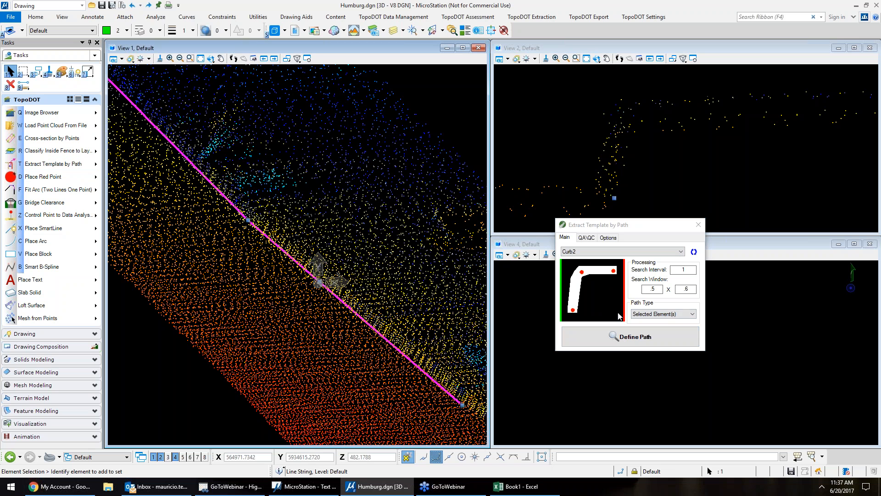
{"action": "left_click", "coordinate": [654, 337]}
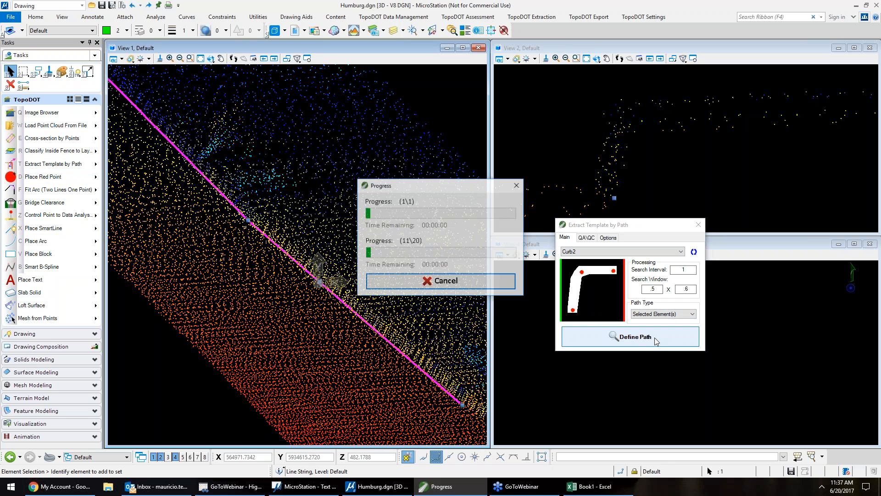
Examine how the Curb2 extraction lines fit the curb points in cross-section and along the curb in View 1.
{"action": "middle_click_drag", "start_coordinate": [329, 208], "coordinate": [338, 228]}
{"action": "left_click", "coordinate": [624, 127]}
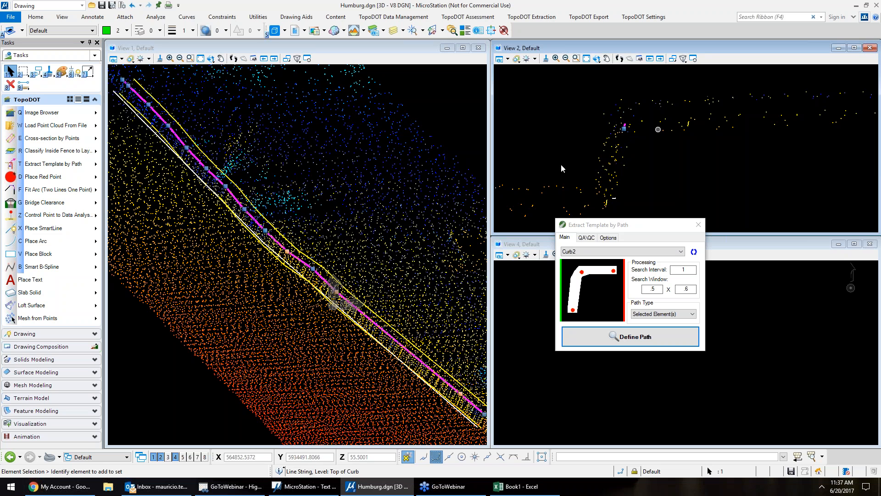
{"action": "left_click", "coordinate": [335, 215]}
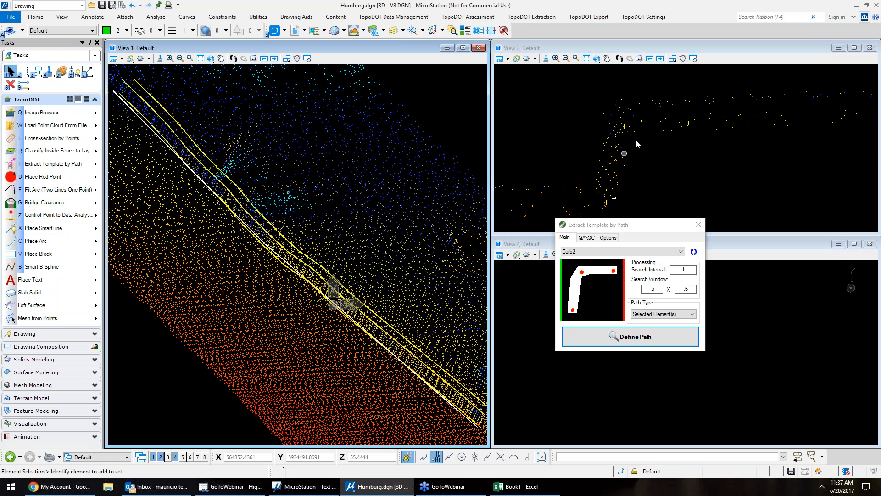
{"action": "left_click", "coordinate": [626, 127]}
{"action": "left_click", "coordinate": [689, 126]}
{"action": "left_click", "coordinate": [175, 209]}
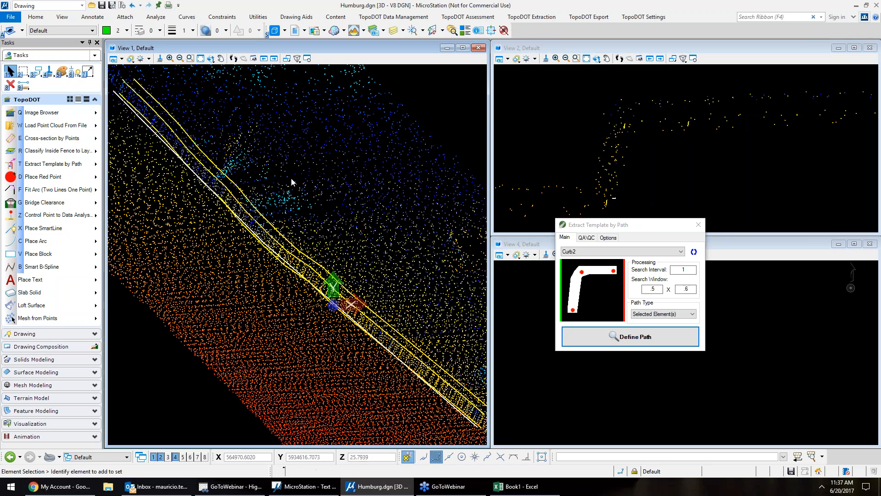
{"action": "scroll", "coordinate": [168, 142], "scroll_direction": "down", "scroll_amount": 2}
{"action": "scroll", "coordinate": [213, 179], "scroll_direction": "up", "scroll_amount": 2}
{"action": "middle_click_drag", "start_coordinate": [288, 179], "coordinate": [309, 189]}
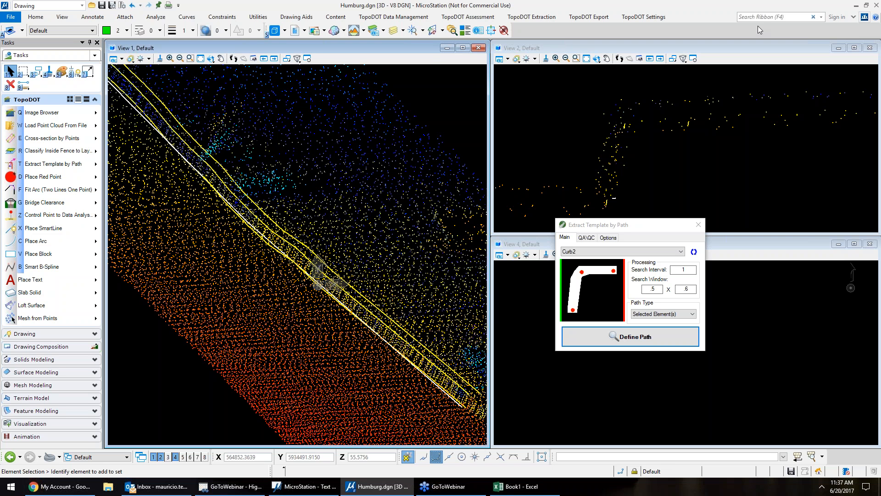
Open the cell library and preview the Curb2 cell over the curb points in the cross-section view, without placing it.
{"action": "left_click", "coordinate": [778, 17]}
{"action": "type", "text": "cells"}
{"action": "key", "text": "Return"}
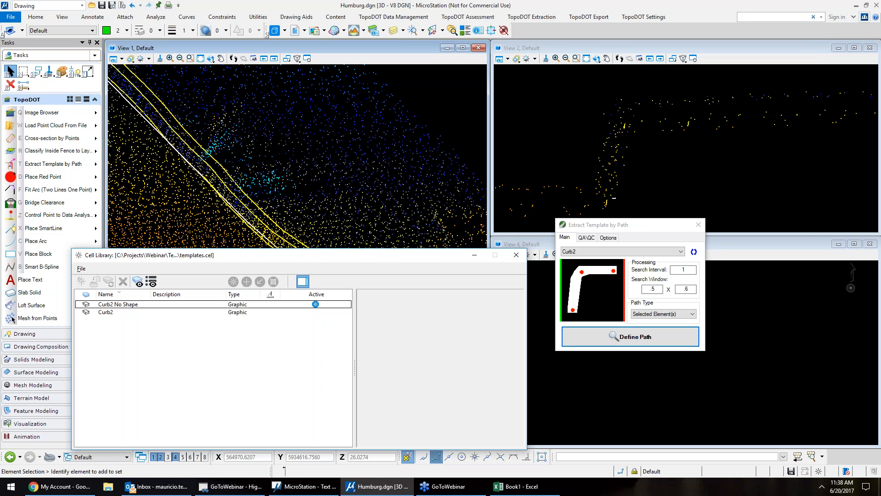
{"action": "left_click_drag", "start_coordinate": [199, 255], "coordinate": [0, 230]}
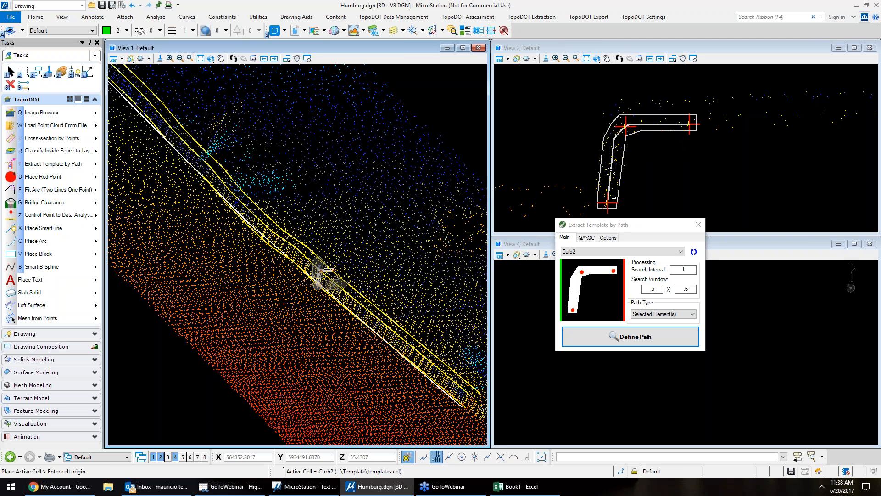
{"action": "key", "text": "Escape"}
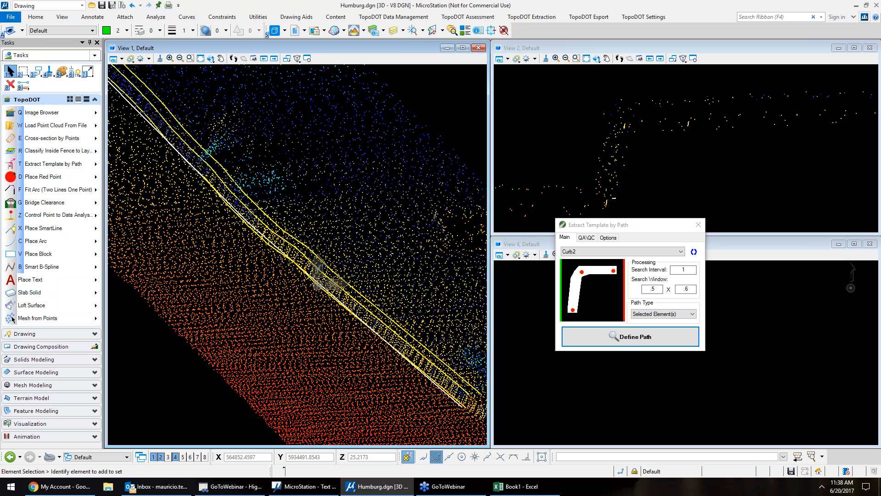
Inspect the extracted back-of-curb line against the point cloud in View 1 and the cross-section view.
{"action": "middle_click_drag", "start_coordinate": [339, 380], "coordinate": [315, 326], "text": "shift"}
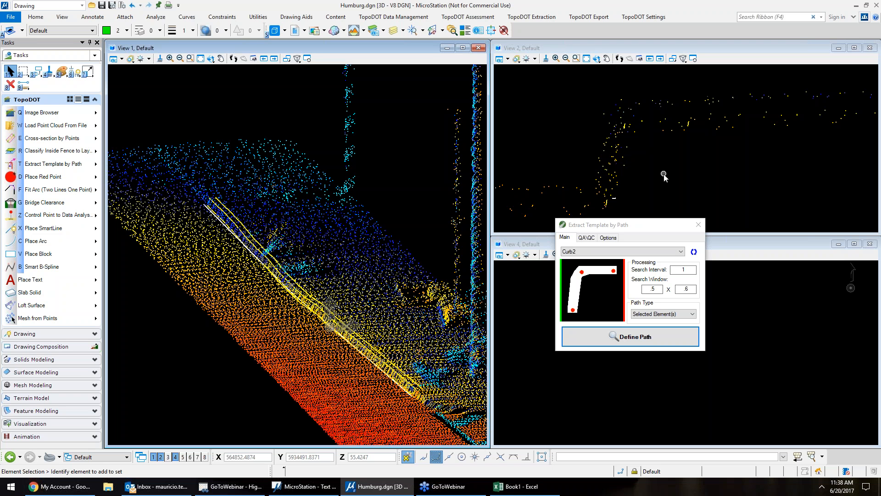
{"action": "middle_click_drag", "start_coordinate": [661, 179], "coordinate": [675, 169]}
{"action": "left_click", "coordinate": [321, 292]}
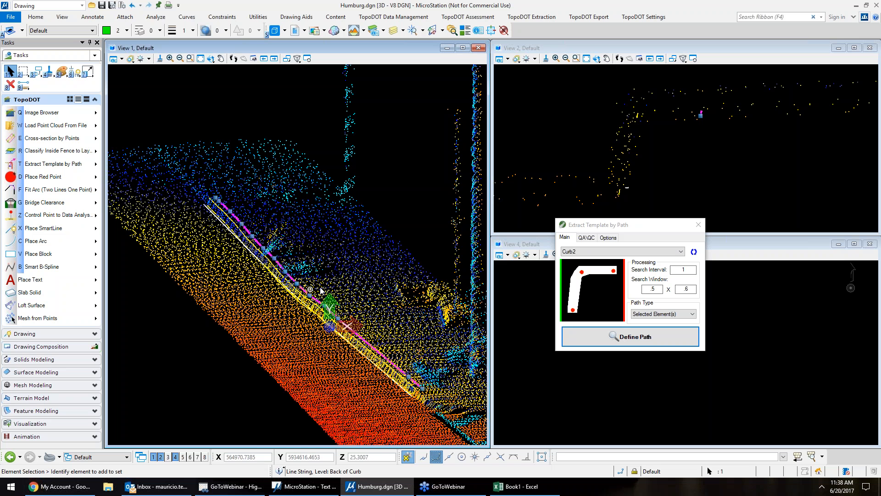
{"action": "scroll", "coordinate": [345, 266], "scroll_direction": "up", "scroll_amount": 2}
{"action": "left_click", "coordinate": [345, 254]}
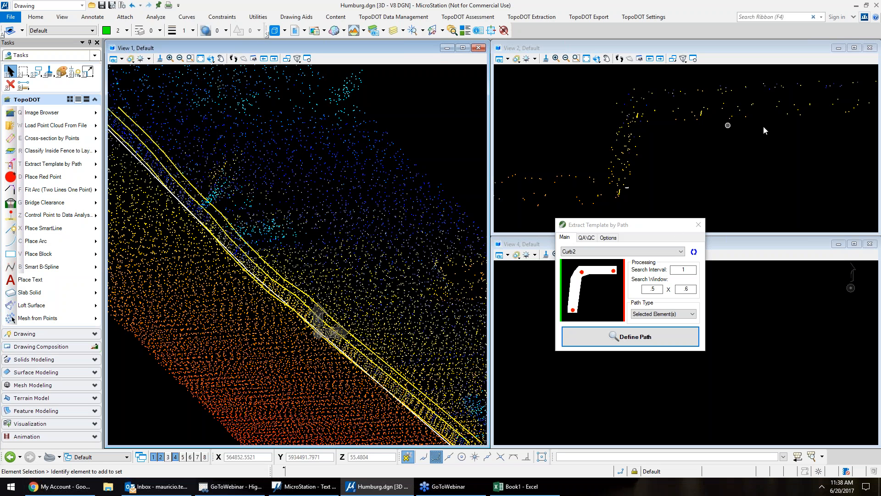
{"action": "left_click", "coordinate": [799, 136]}
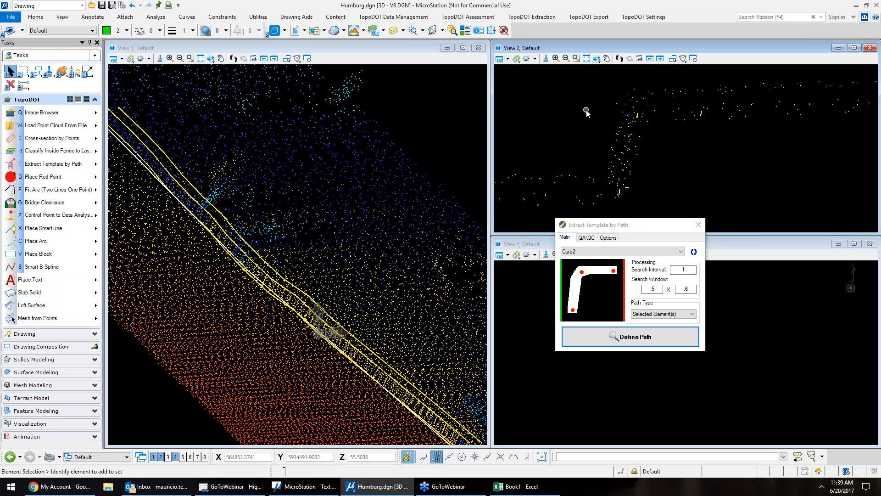
Close Extract Template by Path and apply a point cloud display weight of 1 to View 1.
{"action": "left_click", "coordinate": [699, 225]}
{"action": "scroll", "coordinate": [330, 259], "scroll_direction": "down", "scroll_amount": 1}
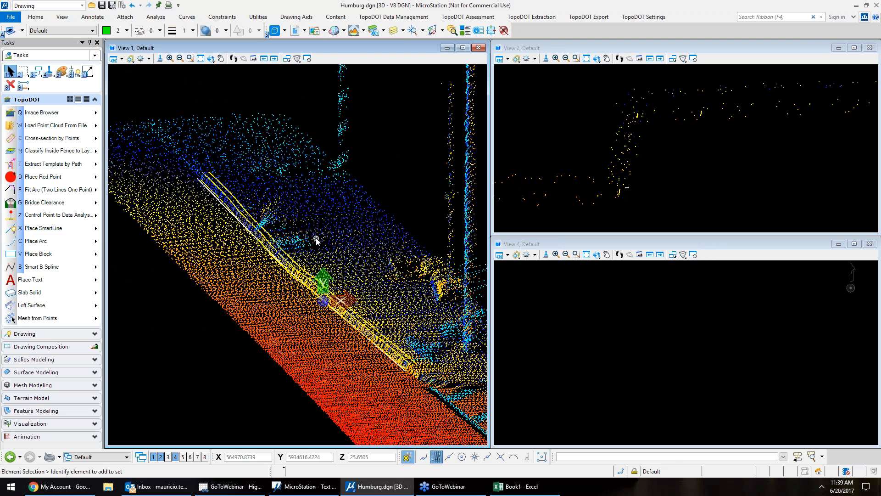
{"action": "right_click", "coordinate": [326, 208]}
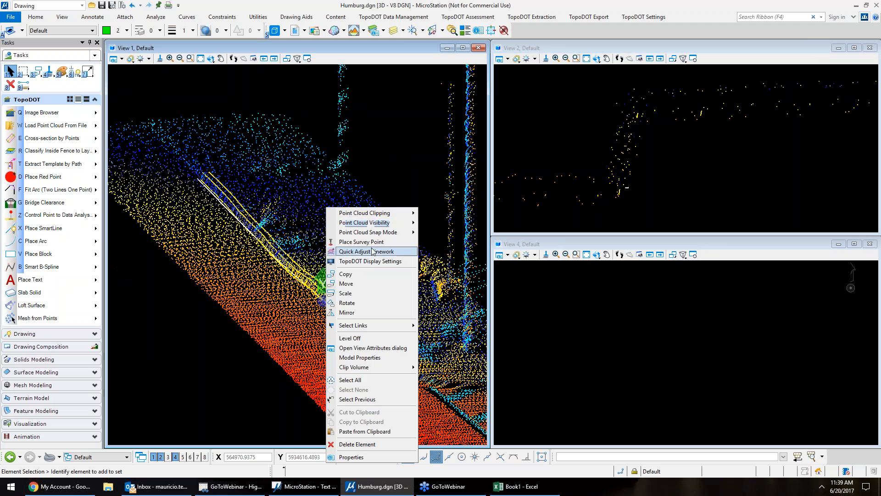
{"action": "left_click", "coordinate": [393, 262]}
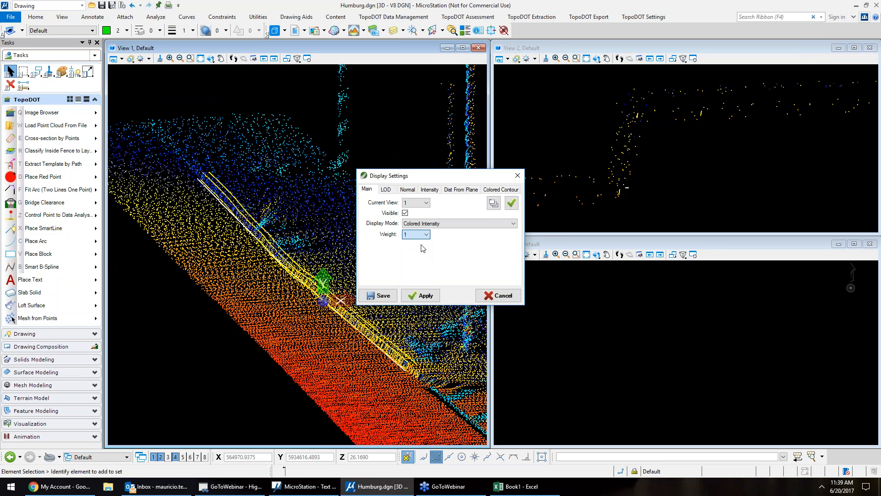
{"action": "left_click", "coordinate": [512, 203]}
{"action": "left_click", "coordinate": [517, 175]}
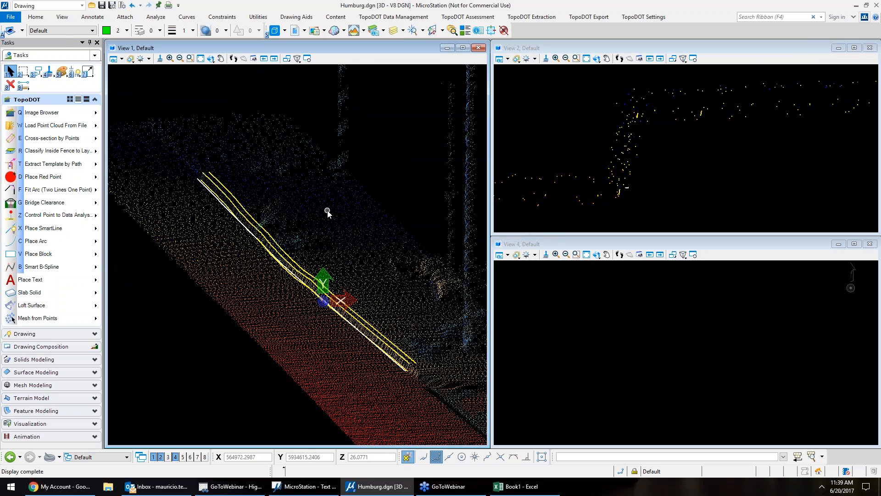
{"action": "left_click", "coordinate": [210, 61]}
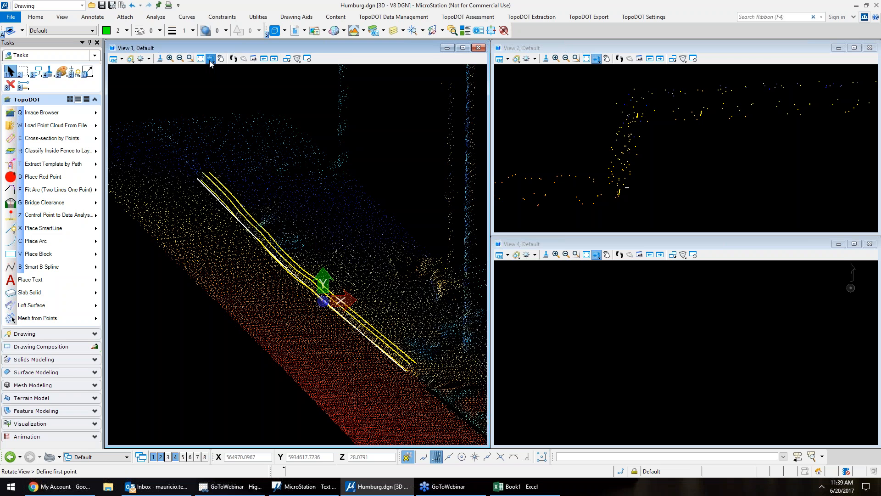
{"action": "right_click", "coordinate": [332, 221]}
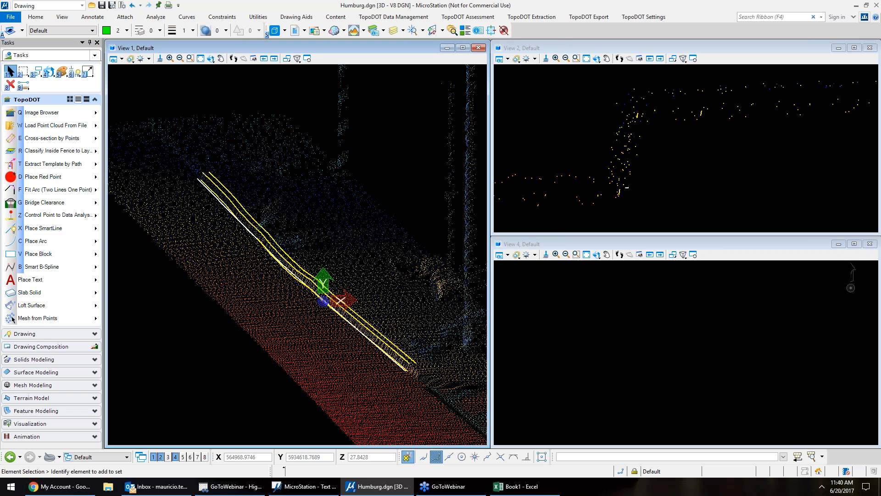
{"action": "left_click", "coordinate": [453, 259]}
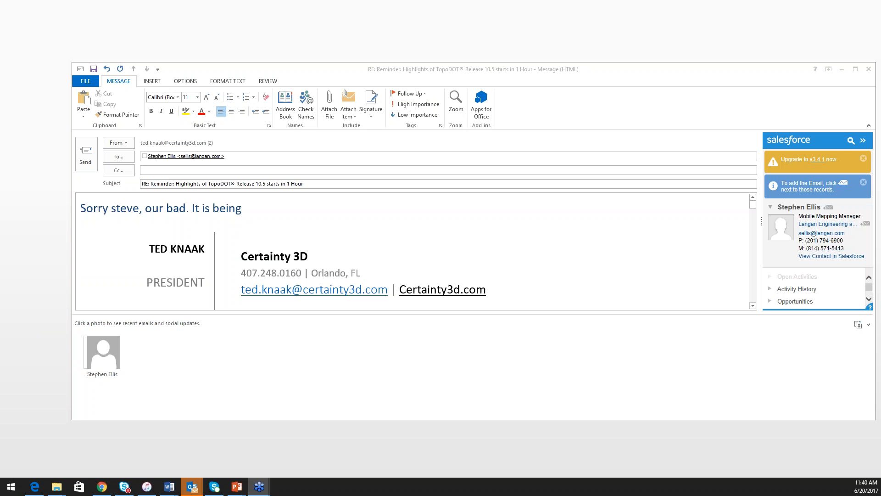
{"action": "left_click_drag", "start_coordinate": [655, 74], "coordinate": [427, 89]}
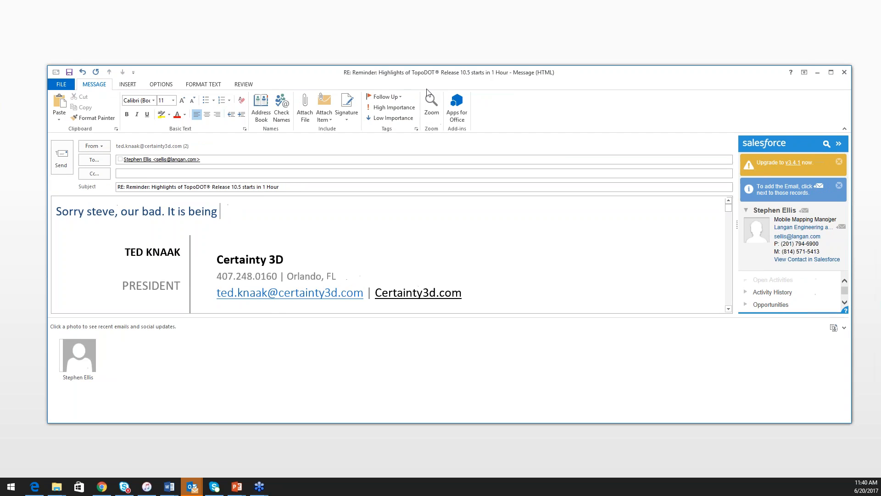
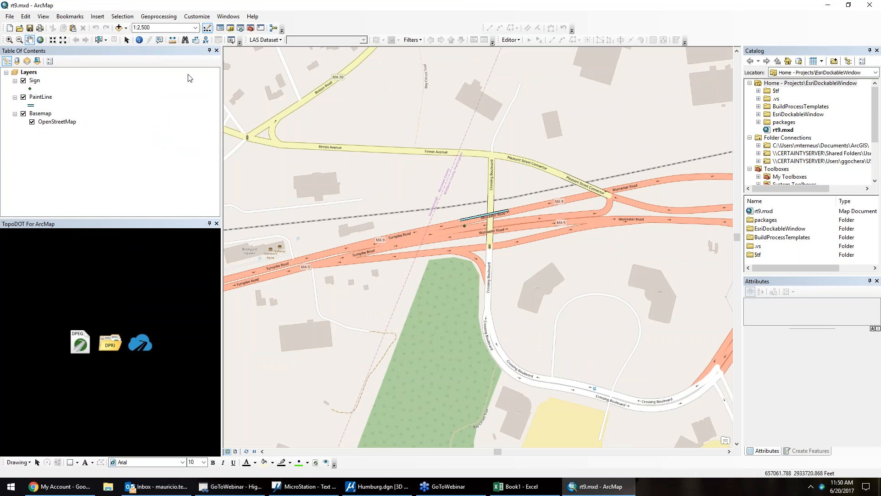
Switch to ArcMap, look over the Route 9 map, and browse the DPEG3 folder for a TopoDOT project file without opening one.
{"action": "left_click_drag", "start_coordinate": [431, 282], "coordinate": [473, 344]}
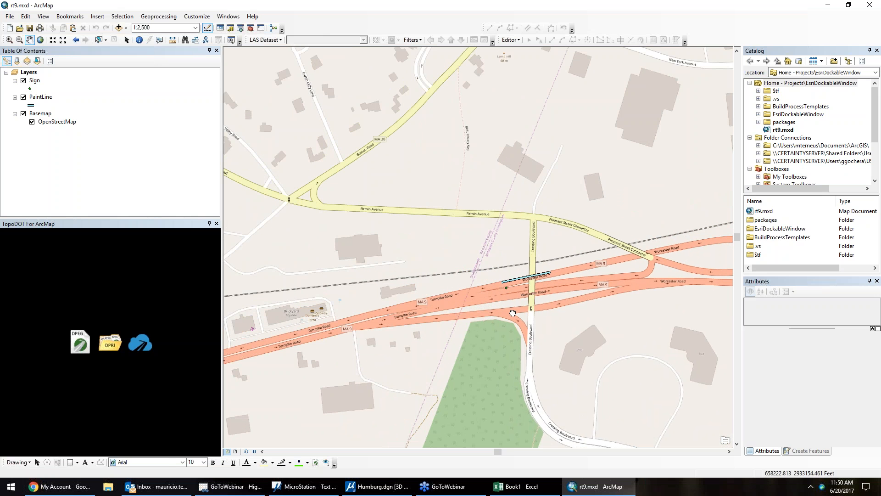
{"action": "left_click_drag", "start_coordinate": [513, 313], "coordinate": [487, 320]}
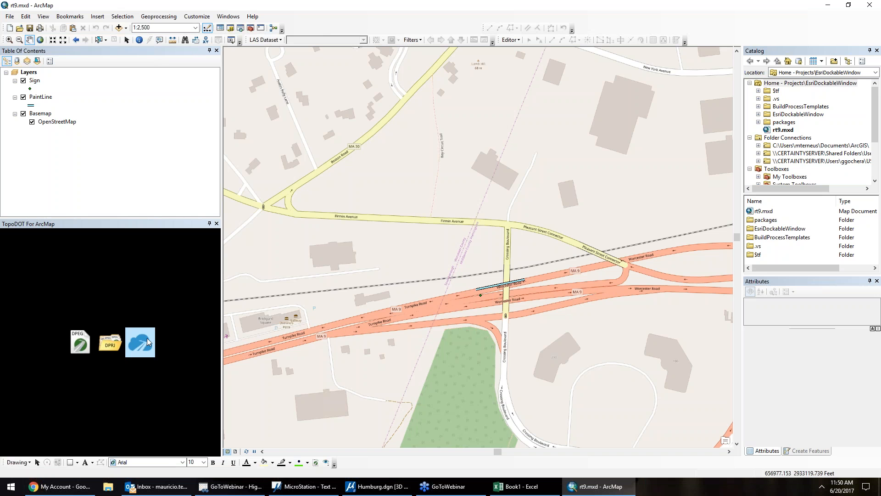
{"action": "left_click", "coordinate": [118, 344]}
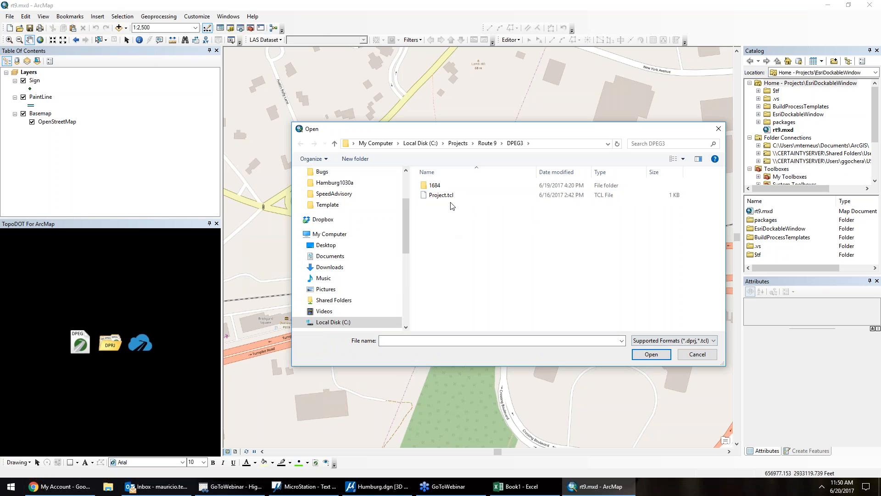
{"action": "left_click", "coordinate": [698, 354]}
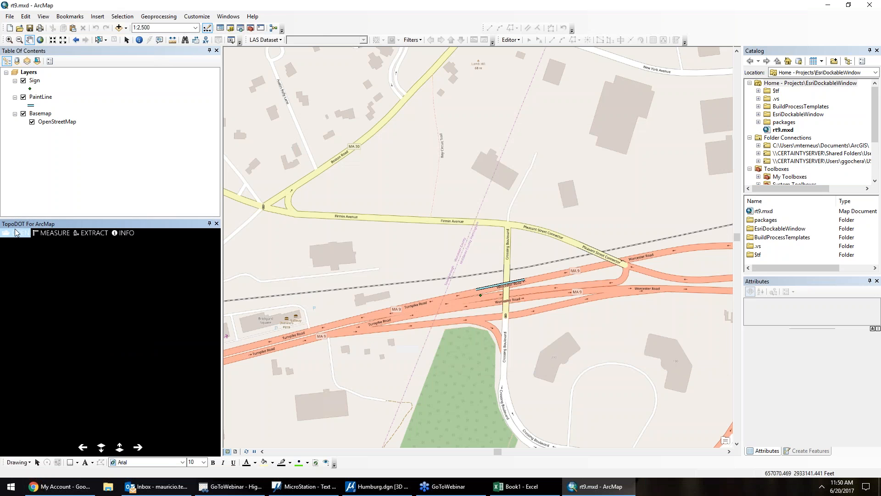
Open the Route 9 TopoDOT project in TopoDOT For ArcMap and switch the street-level view to the point cloud and back to images.
{"action": "left_click", "coordinate": [81, 342]}
{"action": "double_click", "coordinate": [472, 274]}
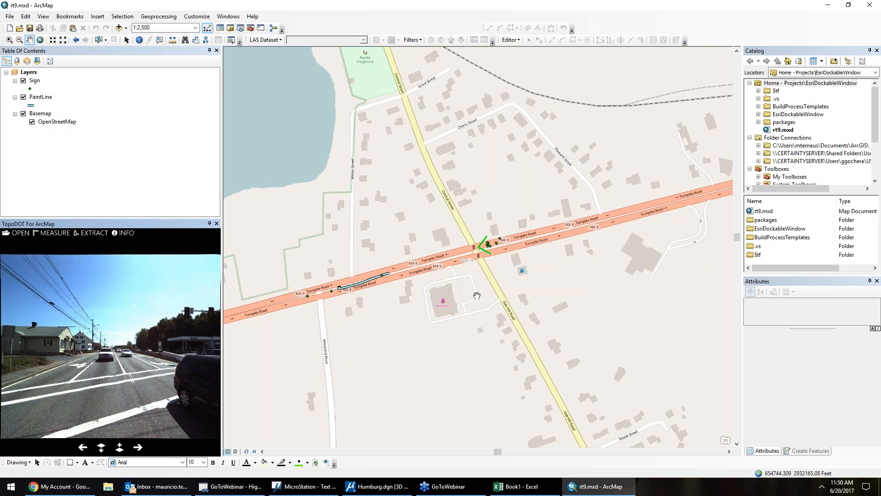
{"action": "left_click", "coordinate": [105, 428]}
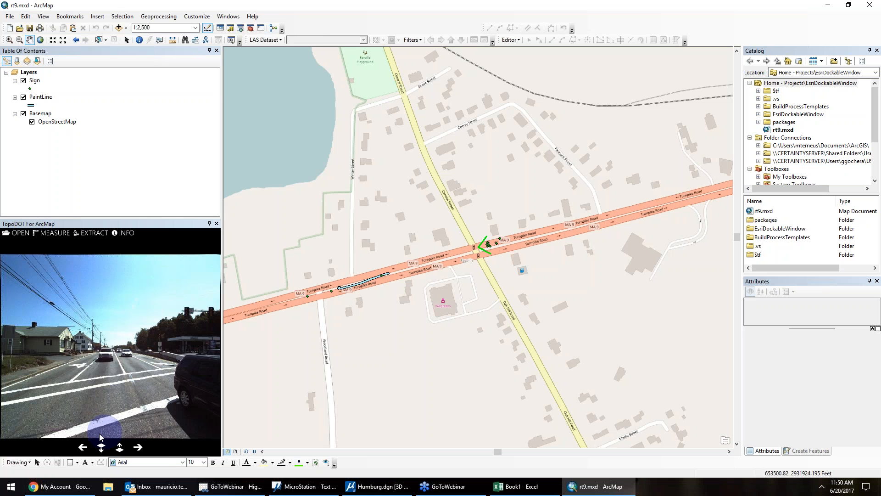
{"action": "left_click", "coordinate": [119, 448]}
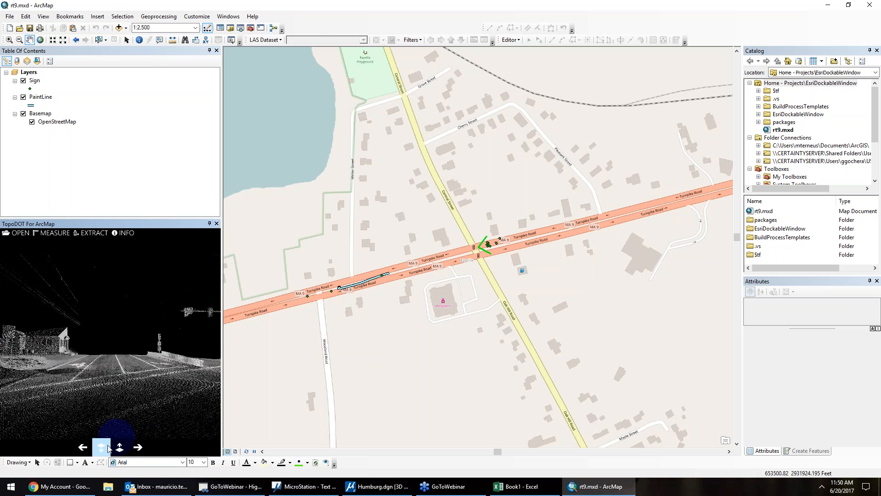
{"action": "left_click", "coordinate": [120, 448]}
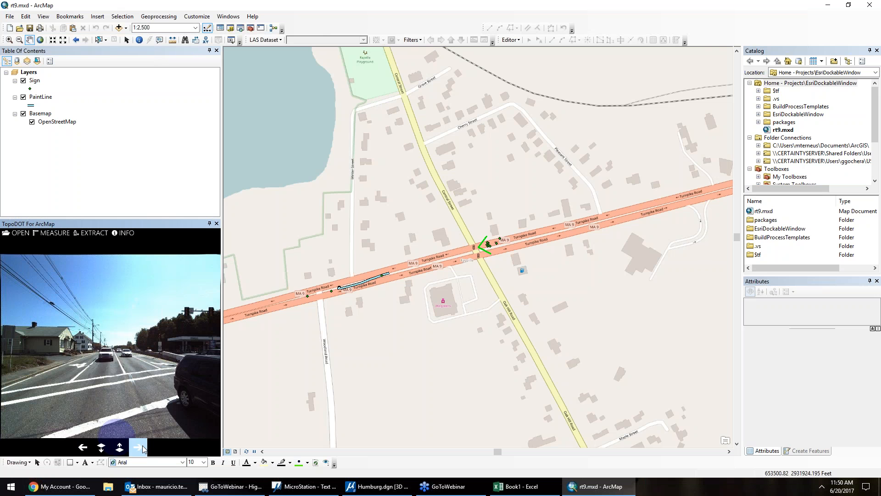
Look through consecutive street-level images along Turnpike Road at Central Street in both directions, comparing the camera position on the map.
{"action": "scroll", "coordinate": [505, 245], "scroll_direction": "up", "scroll_amount": 3}
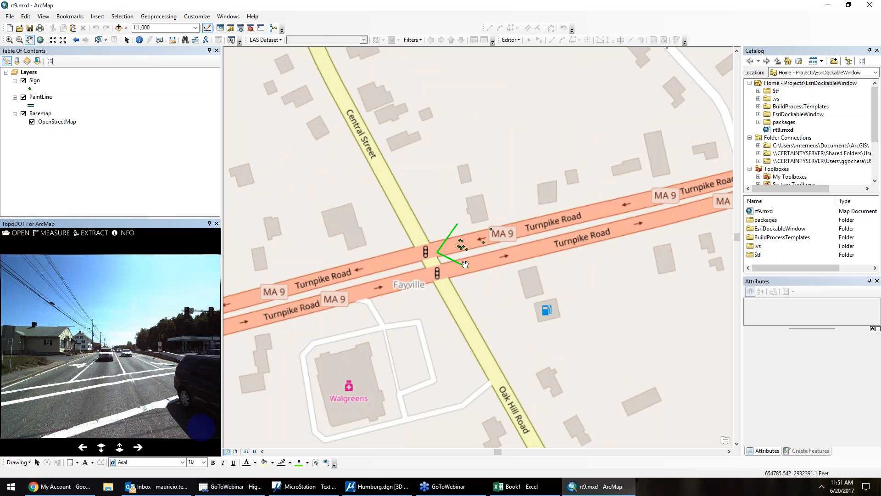
{"action": "left_click", "coordinate": [139, 449]}
{"action": "left_click", "coordinate": [138, 449]}
{"action": "left_click", "coordinate": [138, 449]}
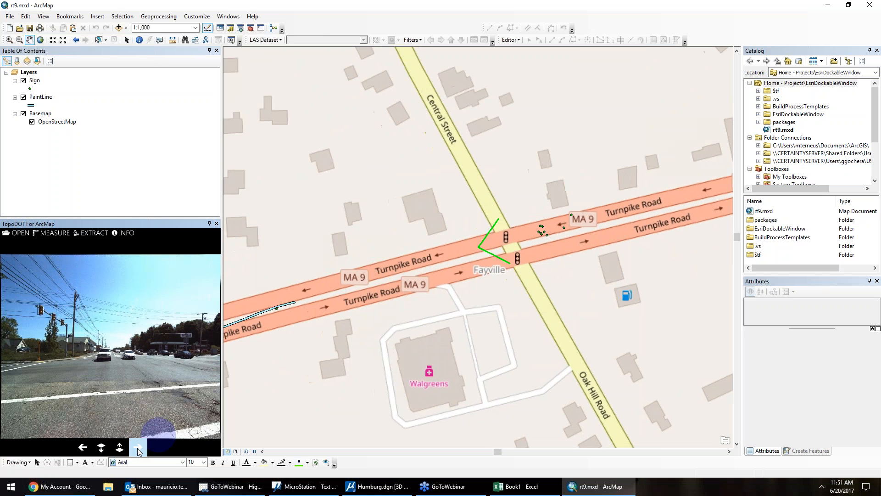
{"action": "left_click", "coordinate": [138, 449]}
{"action": "left_click", "coordinate": [83, 448]}
{"action": "left_click", "coordinate": [84, 448]}
{"action": "left_click", "coordinate": [84, 447]}
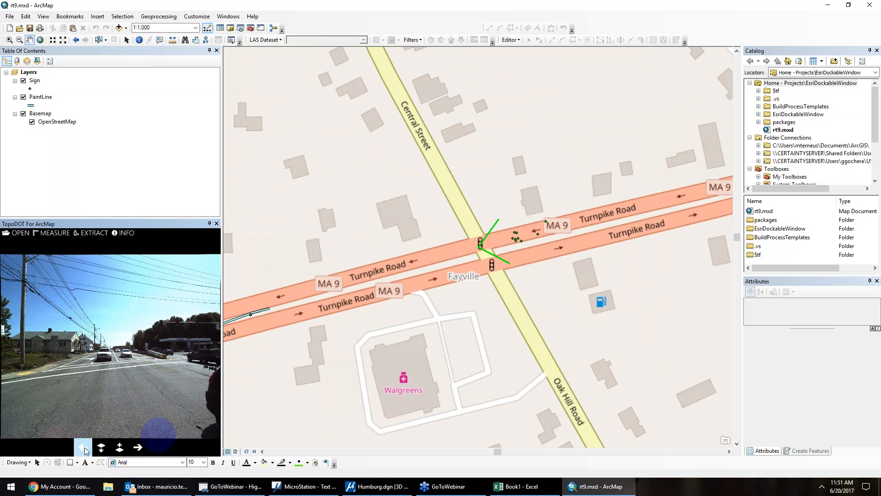
{"action": "left_click", "coordinate": [84, 448]}
{"action": "left_click", "coordinate": [84, 448]}
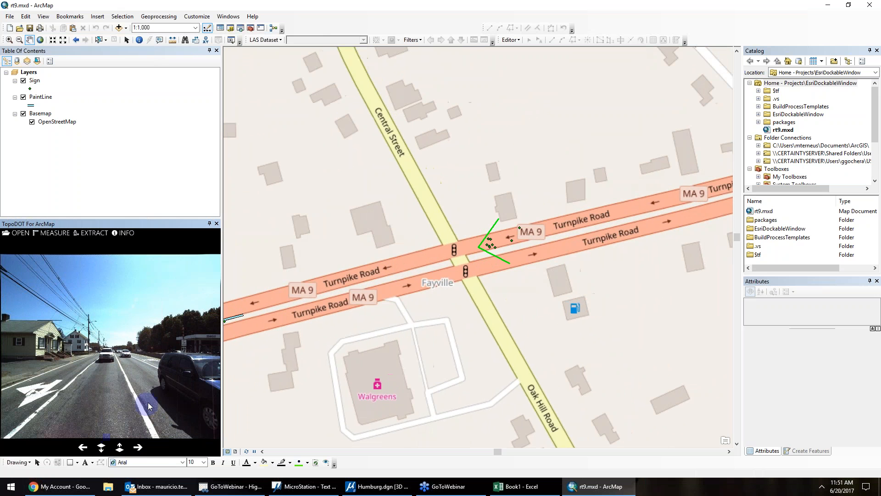
Examine the median barrier and roadway beyond the Central Street intersection in the street-level image.
{"action": "left_click_drag", "start_coordinate": [93, 424], "coordinate": [118, 366]}
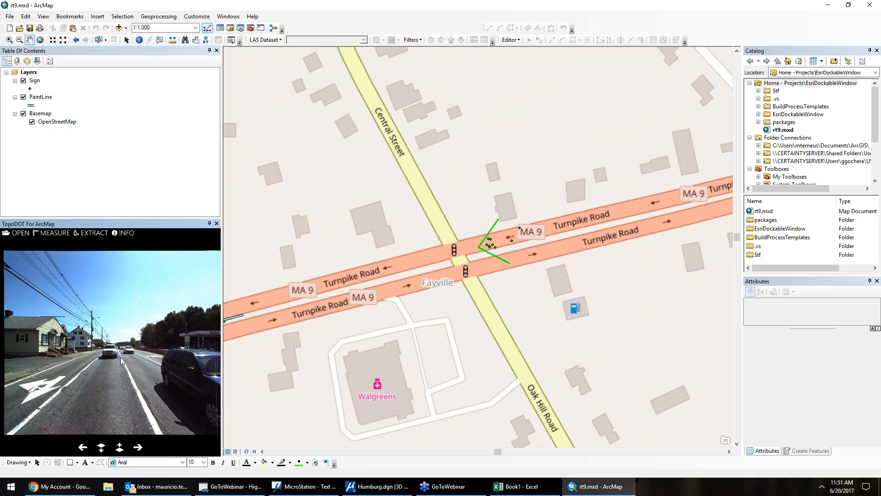
{"action": "left_click", "coordinate": [140, 447]}
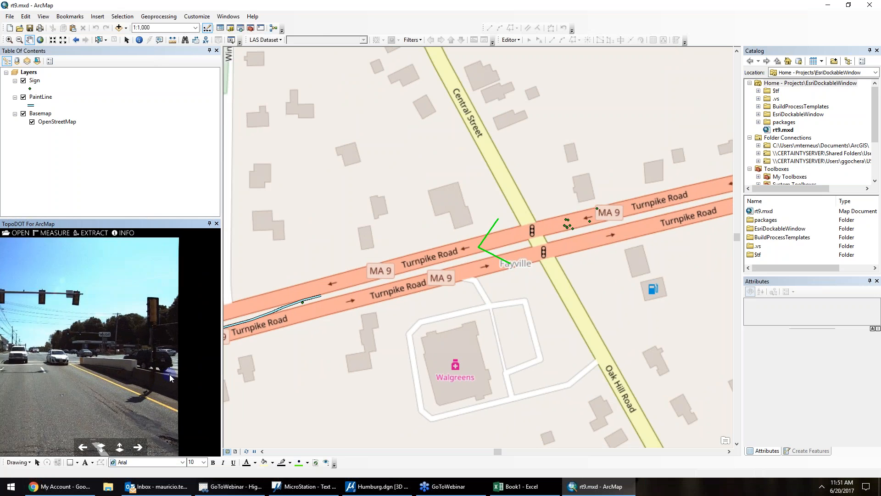
{"action": "scroll", "coordinate": [170, 373], "scroll_direction": "up", "scroll_amount": 2}
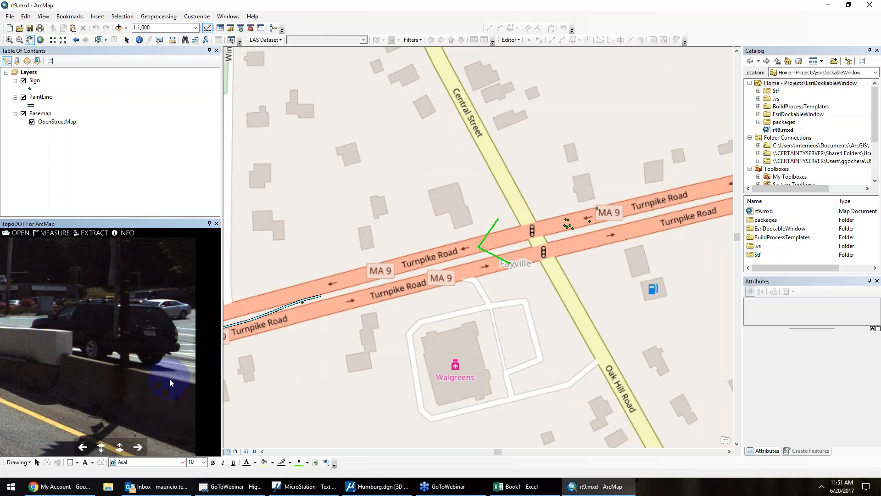
{"action": "scroll", "coordinate": [93, 394], "scroll_direction": "down", "scroll_amount": 4}
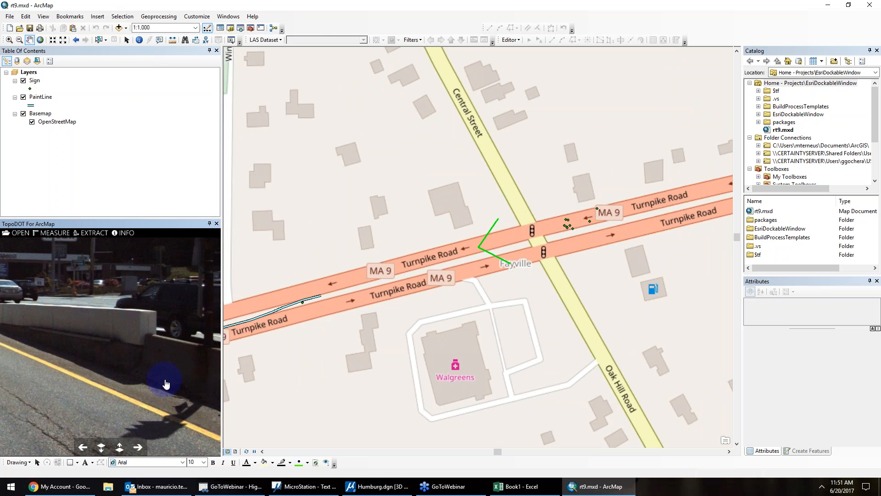
{"action": "scroll", "coordinate": [133, 349], "scroll_direction": "down", "scroll_amount": 3}
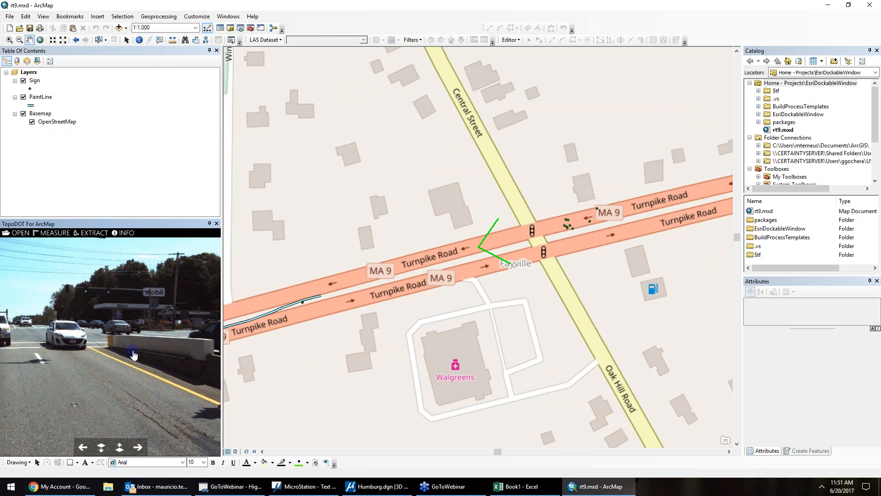
Measure the distance between the two white lane dashes near the intersection in the street-level image.
{"action": "left_click", "coordinate": [58, 235]}
{"action": "left_click", "coordinate": [142, 344]}
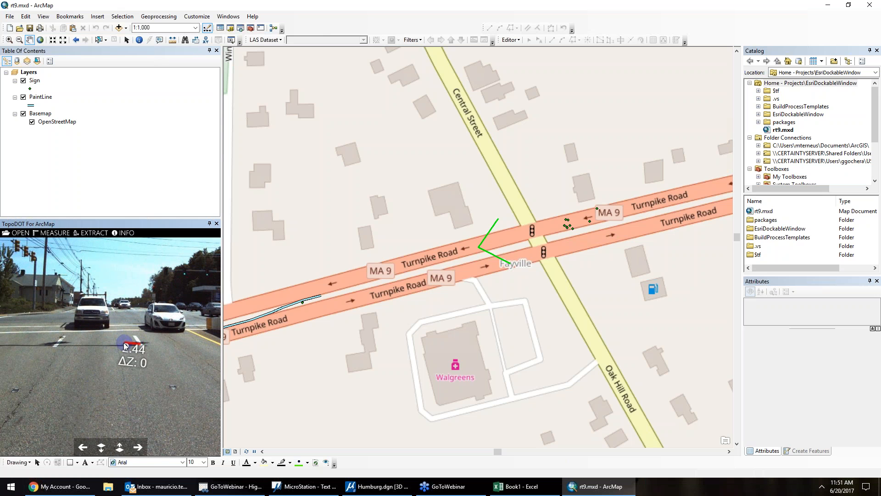
{"action": "left_click", "coordinate": [60, 342]}
{"action": "mouse_move", "coordinate": [121, 347]}
{"action": "left_mouse_down"}
{"action": "mouse_move", "coordinate": [134, 360]}
{"action": "mouse_move", "coordinate": [125, 347]}
{"action": "left_mouse_up"}
{"action": "scroll", "coordinate": [112, 336], "scroll_direction": "down", "scroll_amount": 1}
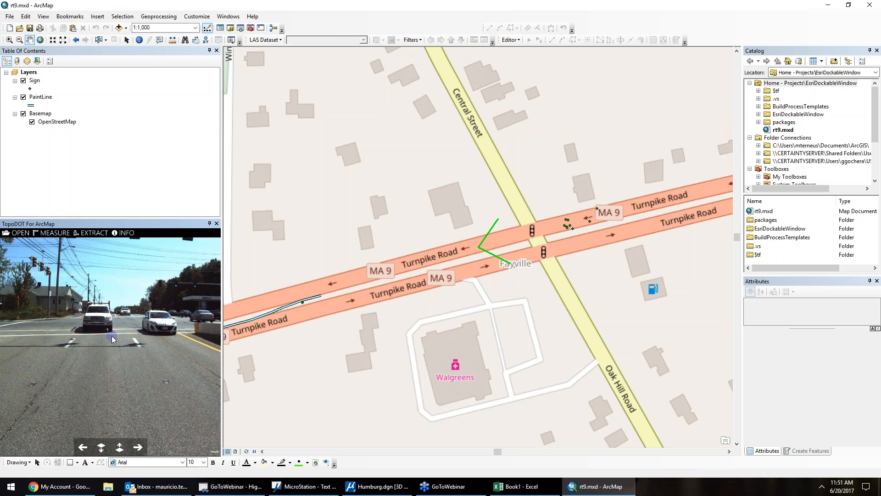
{"action": "scroll", "coordinate": [112, 335], "scroll_direction": "down", "scroll_amount": 3}
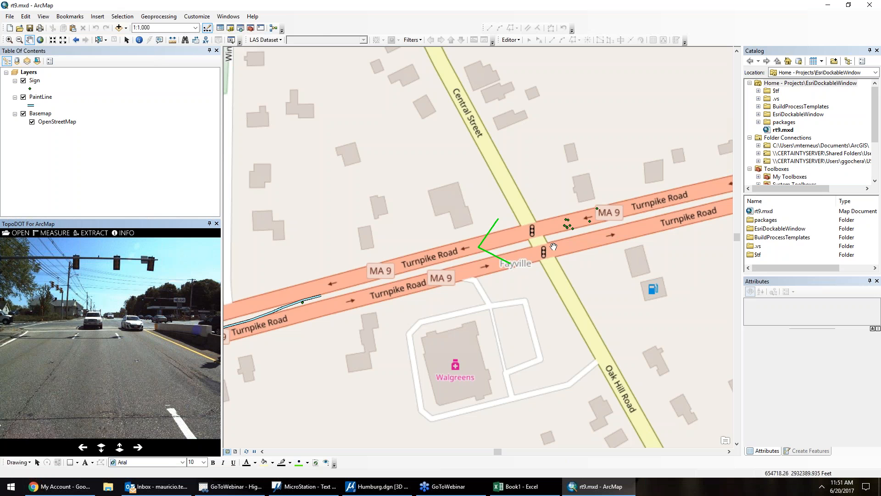
Start an edit session and activate the PaintLine feature template with the Line construction tool.
{"action": "left_click", "coordinate": [511, 40]}
{"action": "left_click", "coordinate": [528, 52]}
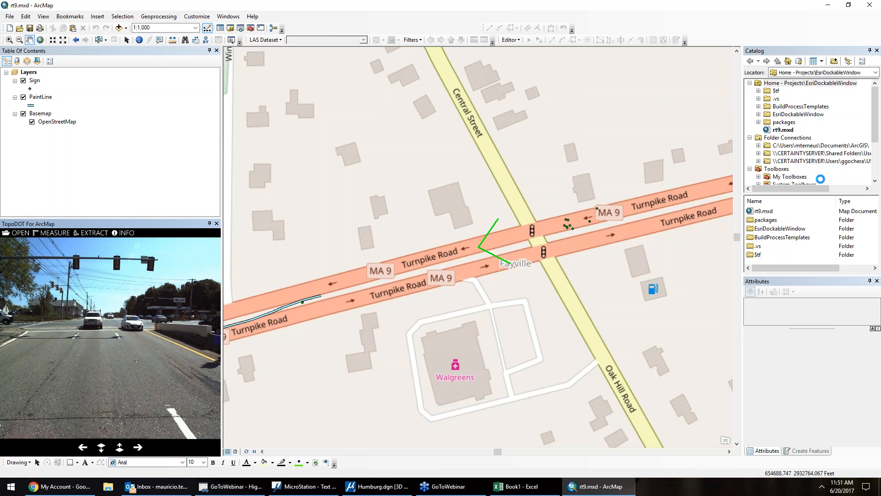
{"action": "left_click", "coordinate": [814, 451]}
{"action": "left_click", "coordinate": [764, 312]}
{"action": "left_click_drag", "start_coordinate": [801, 418], "coordinate": [801, 362]}
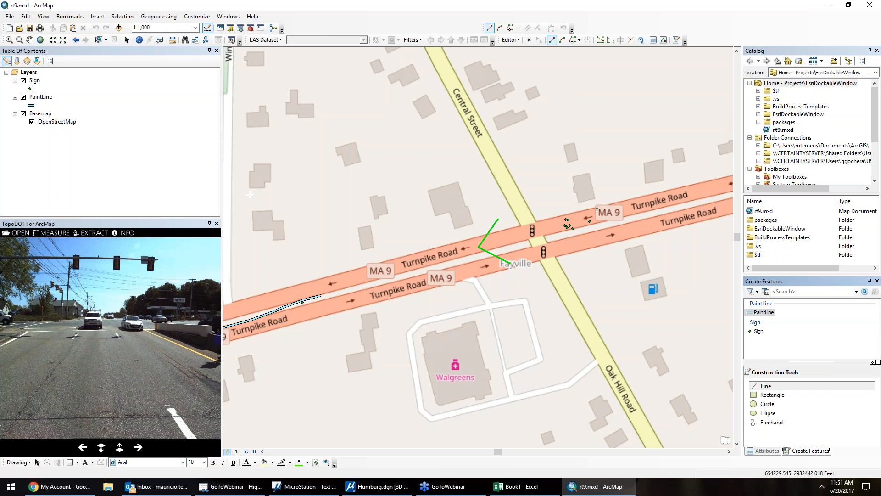
Extract a PaintLine feature along the white dashed lane line on Turnpike Road, placing vertices on the dashes across successive street-level images.
{"action": "left_click", "coordinate": [90, 236]}
{"action": "left_click", "coordinate": [117, 335]}
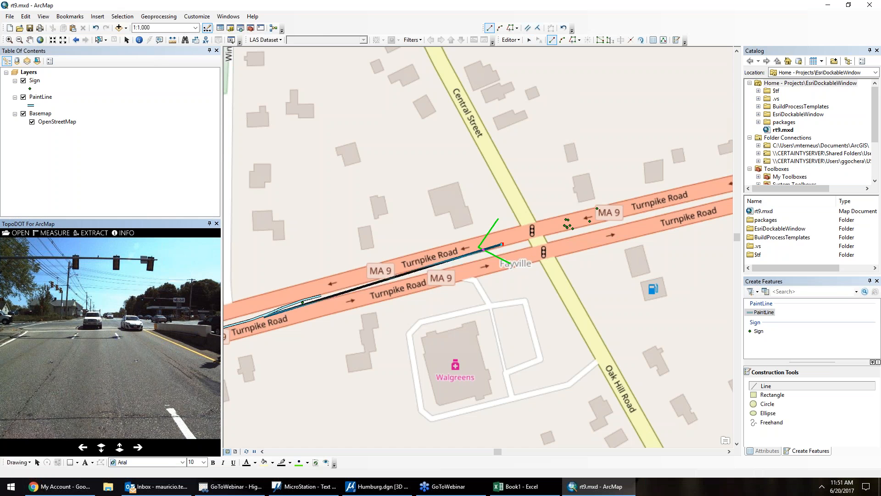
{"action": "left_click", "coordinate": [180, 423]}
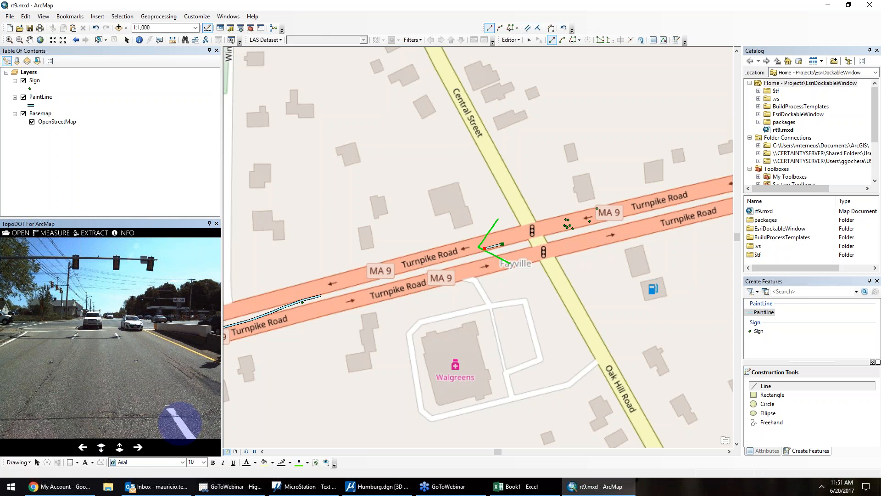
{"action": "left_click", "coordinate": [137, 447]}
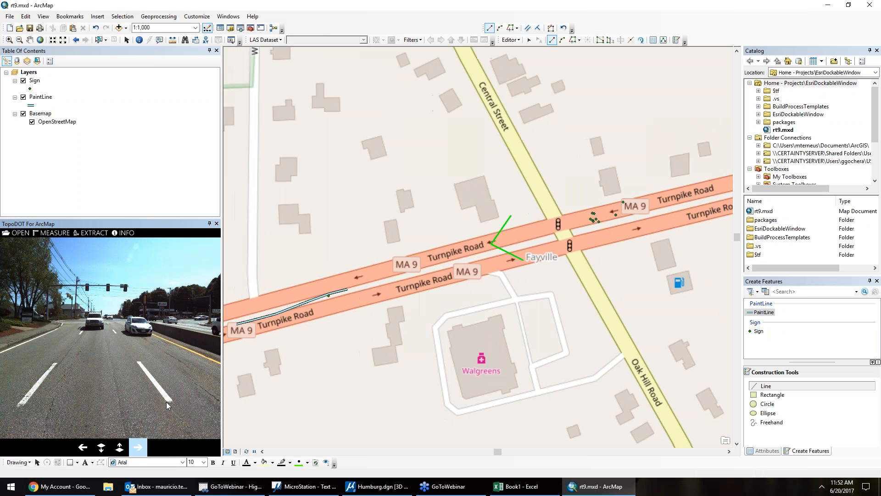
{"action": "left_click", "coordinate": [141, 450]}
{"action": "left_click", "coordinate": [141, 450]}
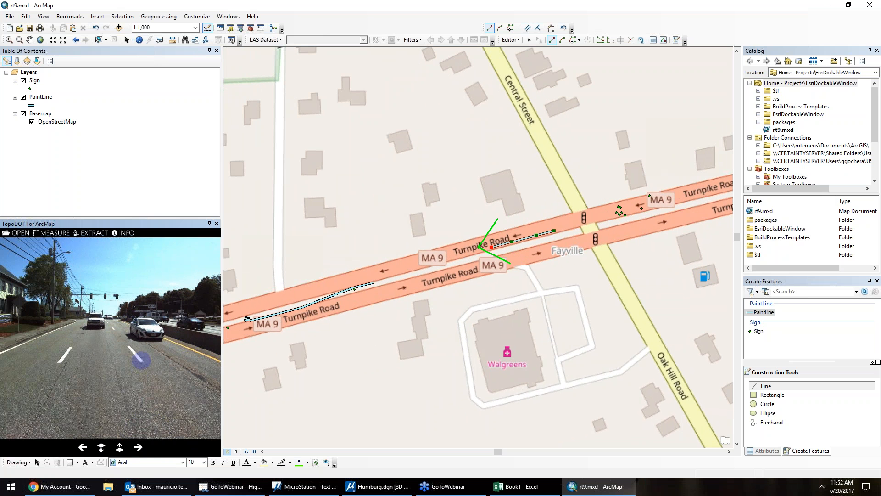
{"action": "left_click", "coordinate": [138, 446]}
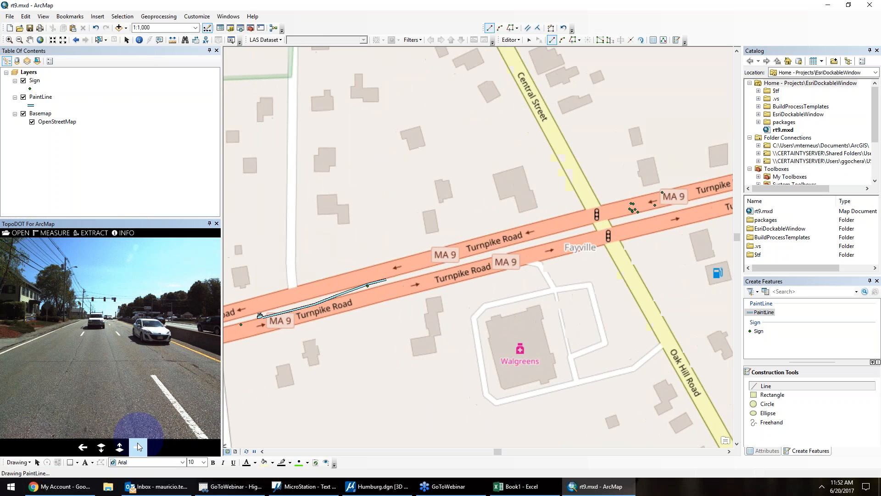
{"action": "left_click", "coordinate": [138, 447]}
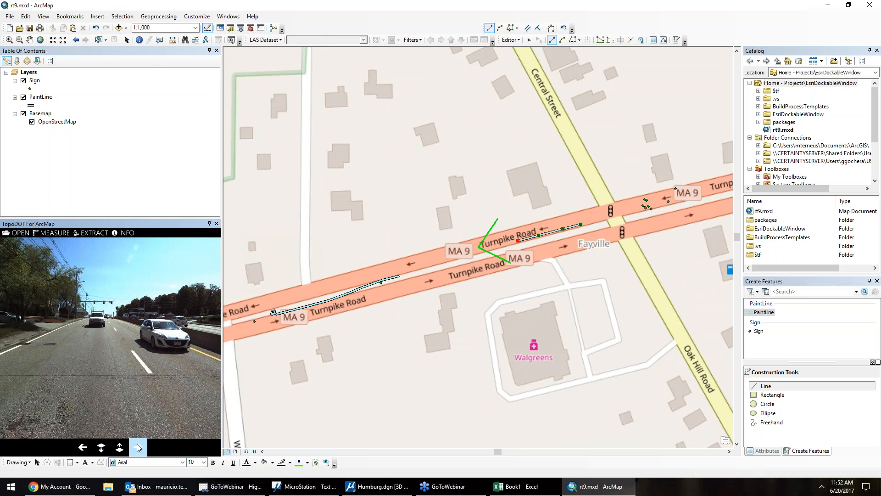
{"action": "left_click", "coordinate": [150, 372]}
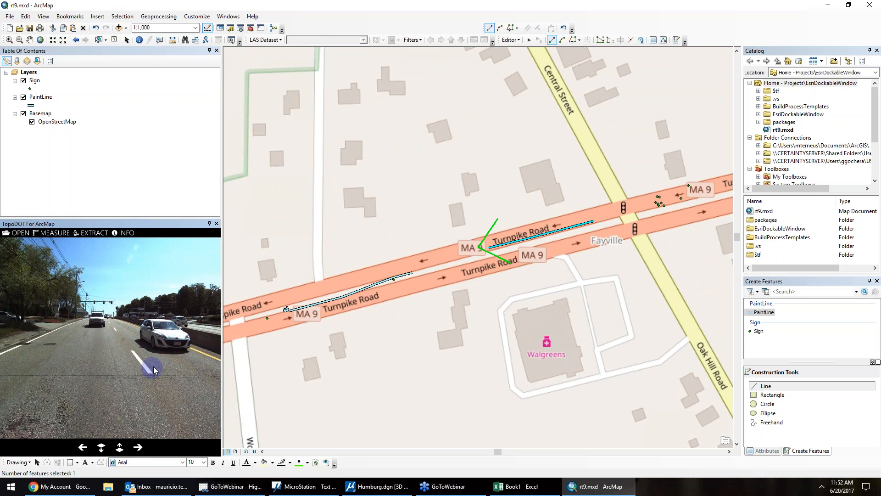
Set the new PaintLine feature's Type attribute to "white paint line".
{"action": "left_click", "coordinate": [768, 450]}
{"action": "left_click", "coordinate": [843, 353]}
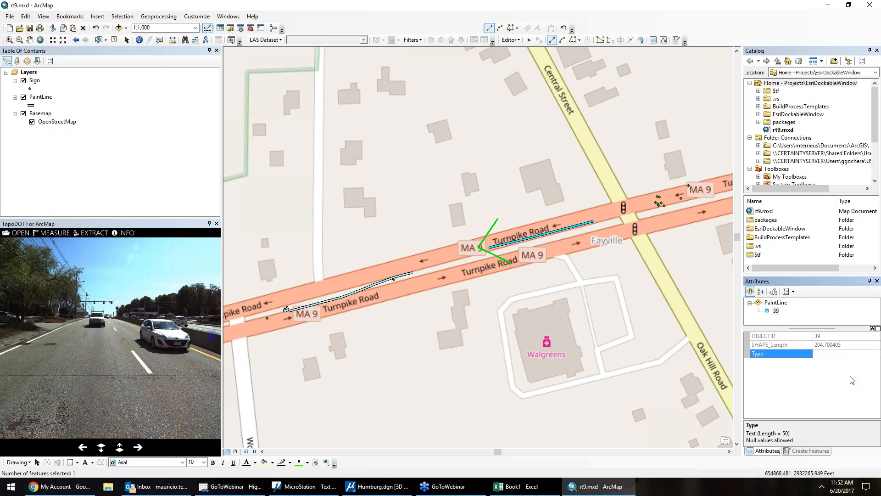
{"action": "type", "text": "white paint line"}
{"action": "key", "text": "Return"}
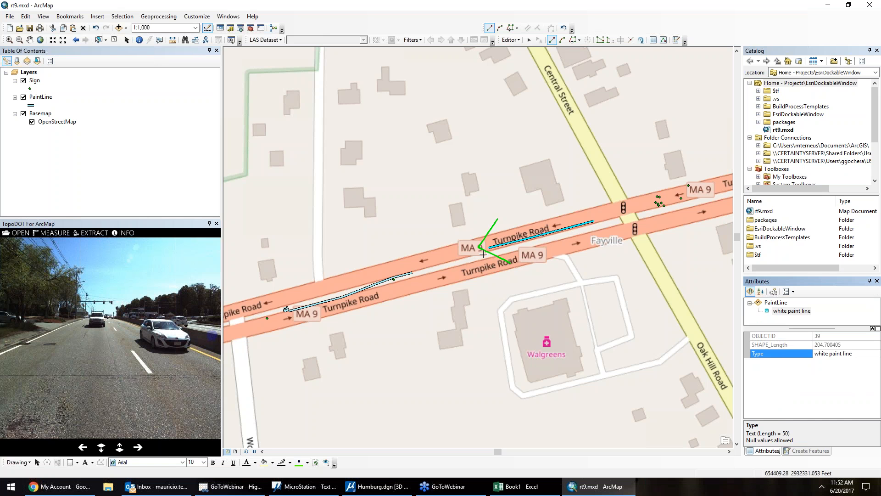
Extract a Sign point at the base of the traffic signal post beside the median barrier, using the Sign template's Point construction tool.
{"action": "left_click", "coordinate": [76, 449]}
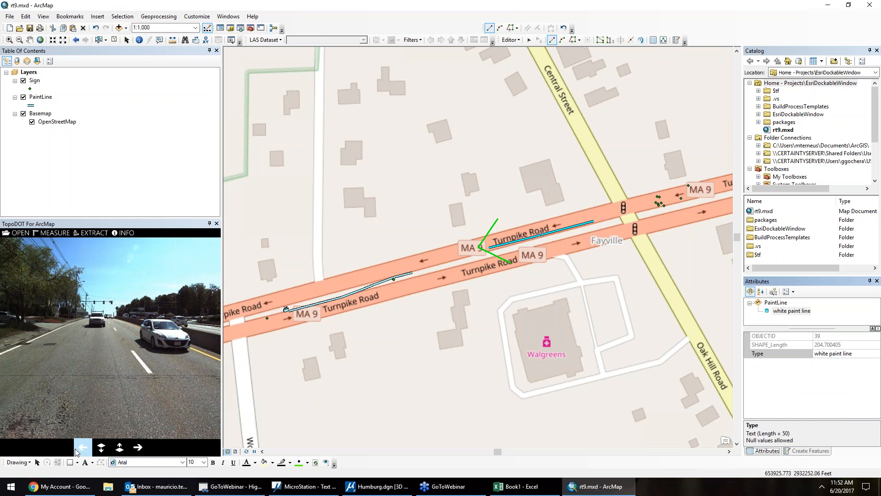
{"action": "left_click", "coordinate": [75, 449]}
{"action": "left_click", "coordinate": [75, 449]}
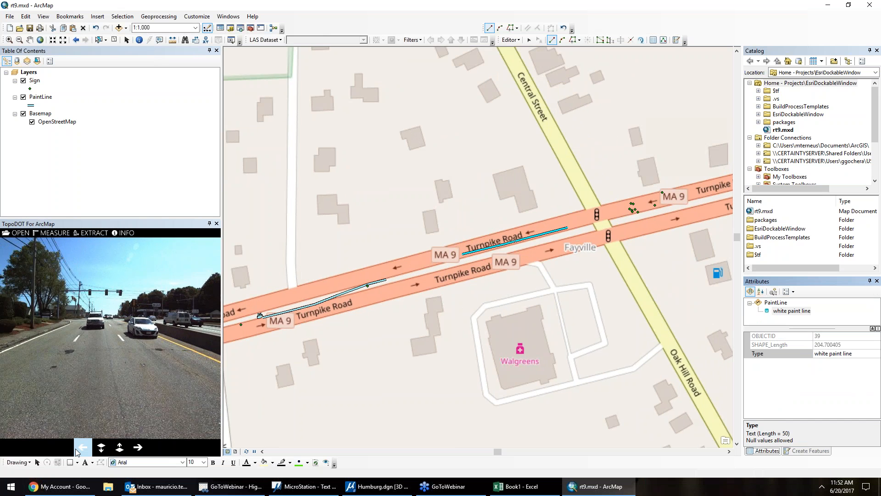
{"action": "left_click", "coordinate": [76, 449]}
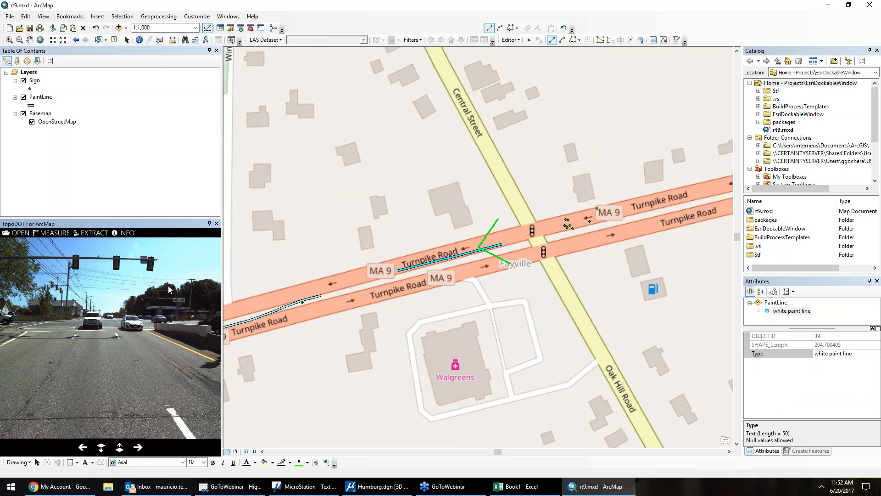
{"action": "left_click", "coordinate": [137, 447]}
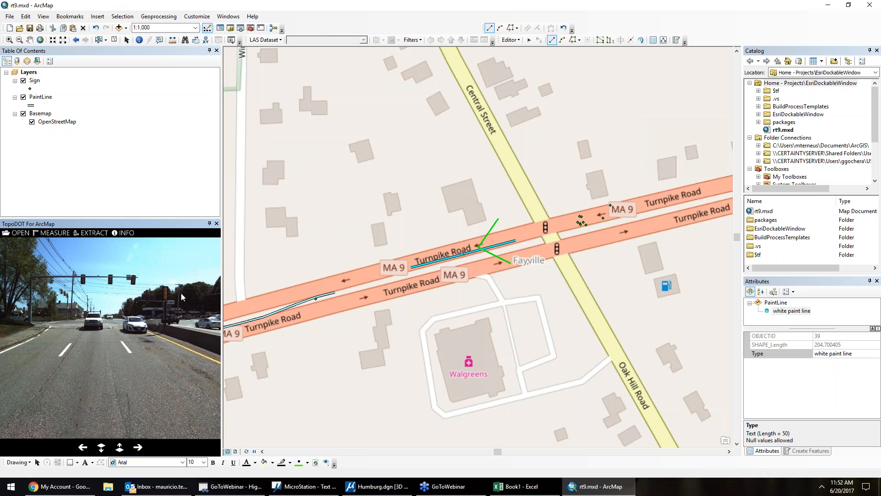
{"action": "scroll", "coordinate": [180, 292], "scroll_direction": "up", "scroll_amount": 2}
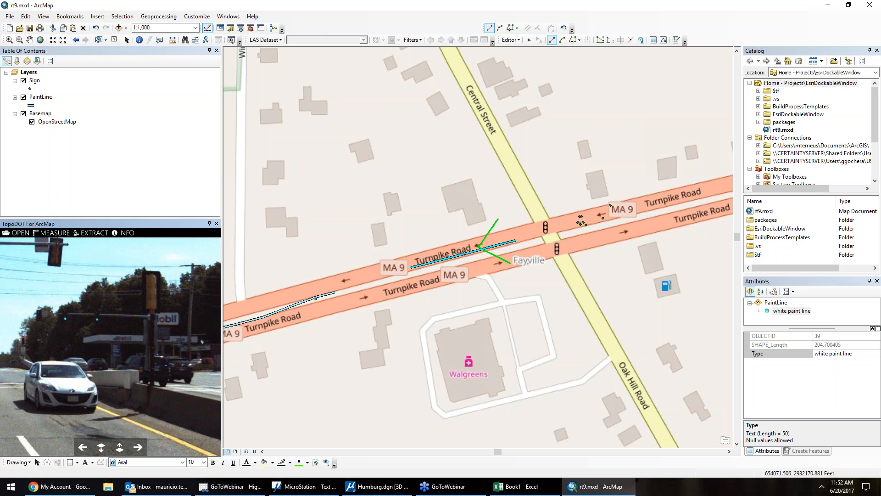
{"action": "left_click", "coordinate": [800, 451]}
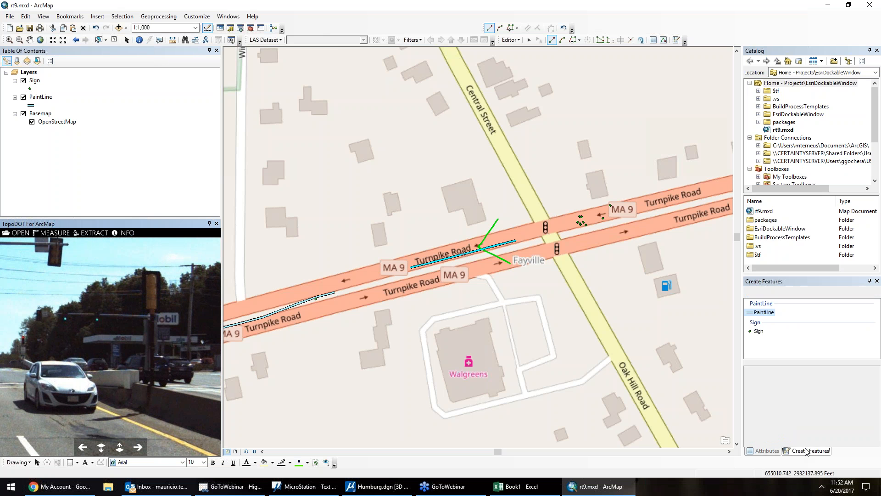
{"action": "left_click", "coordinate": [757, 331]}
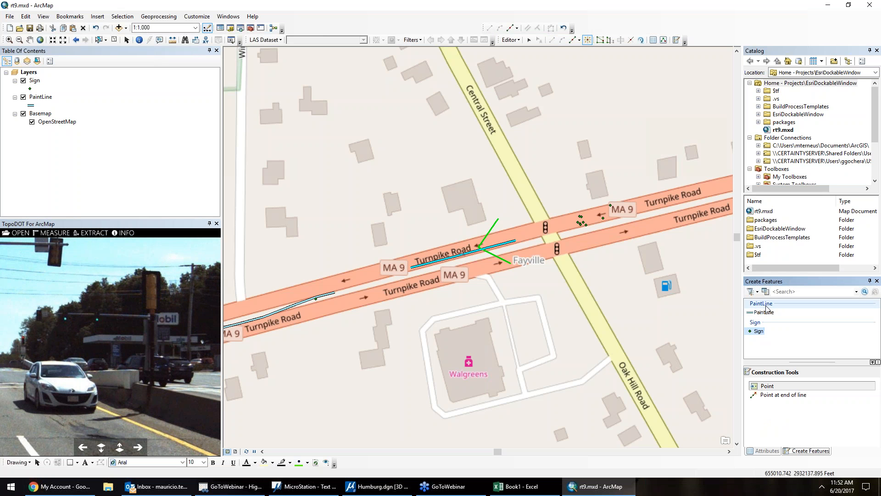
{"action": "left_click", "coordinate": [772, 388]}
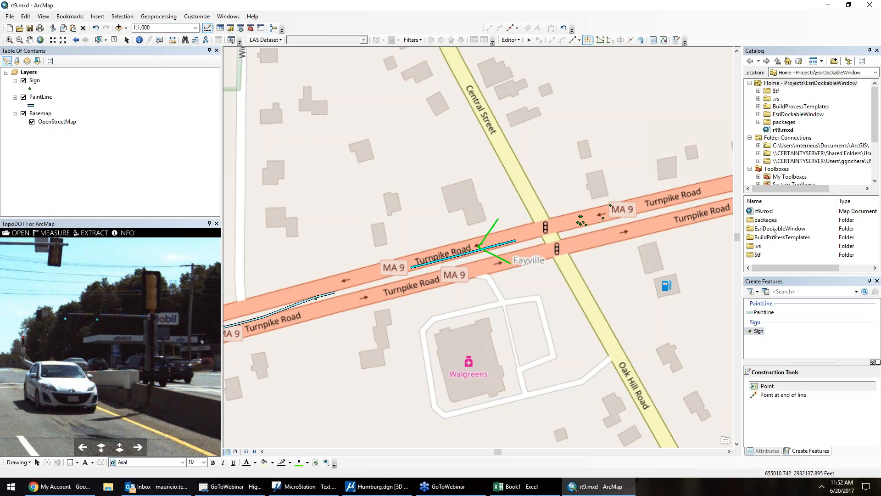
{"action": "left_click", "coordinate": [152, 366]}
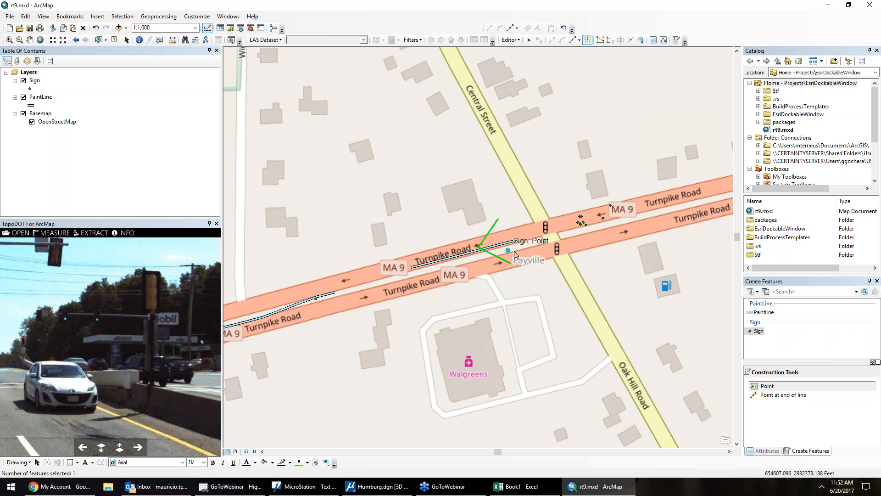
Open the new Sign feature's attributes and its Type field for editing.
{"action": "left_click", "coordinate": [764, 451]}
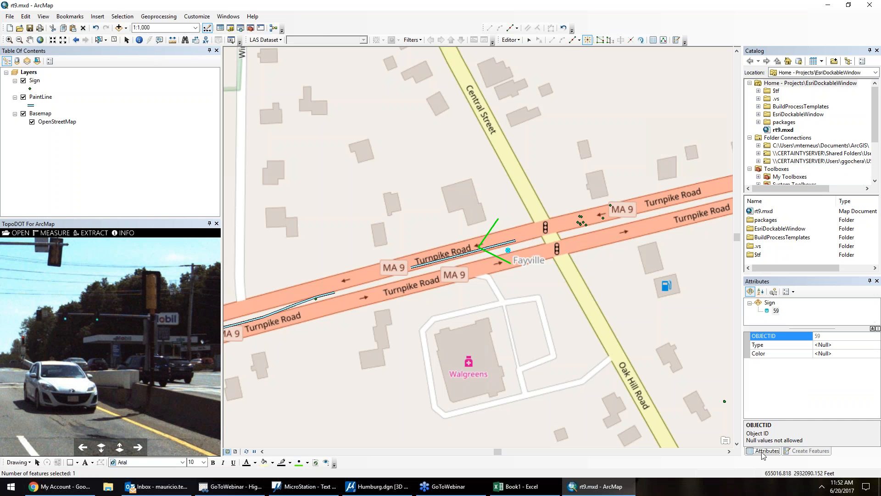
{"action": "left_click", "coordinate": [829, 345]}
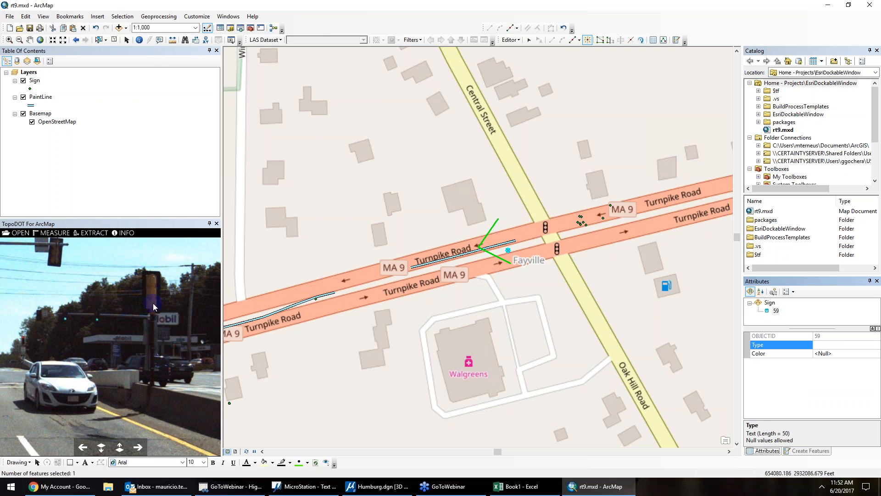
{"action": "left_click", "coordinate": [103, 419]}
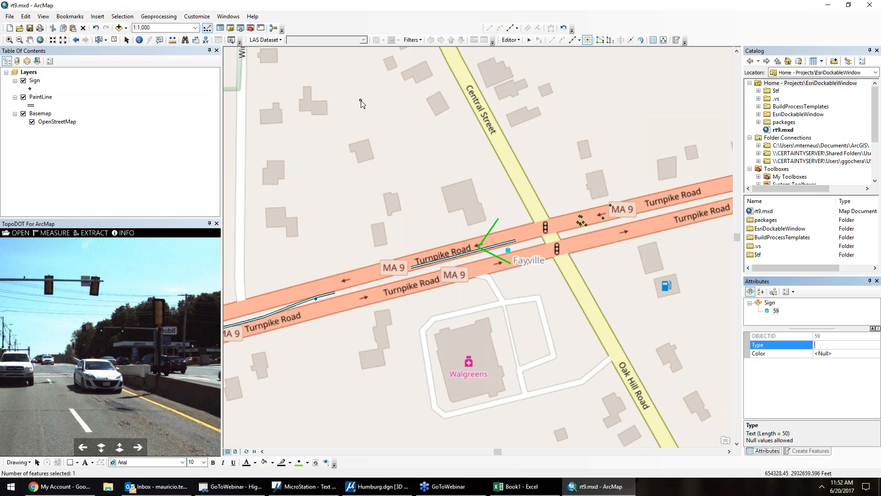
Stop the edit session and save the edits.
{"action": "left_click", "coordinate": [511, 40]}
{"action": "left_click", "coordinate": [528, 61]}
{"action": "left_click", "coordinate": [404, 273]}
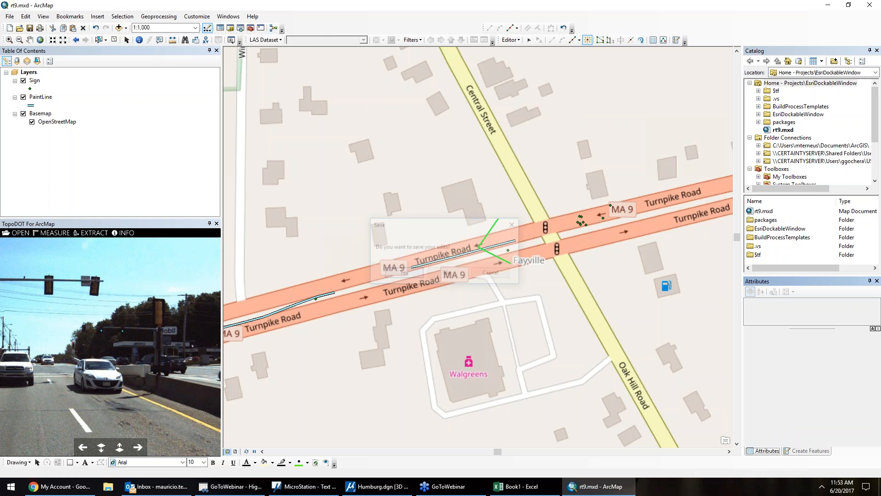
{"action": "left_click", "coordinate": [326, 462]}
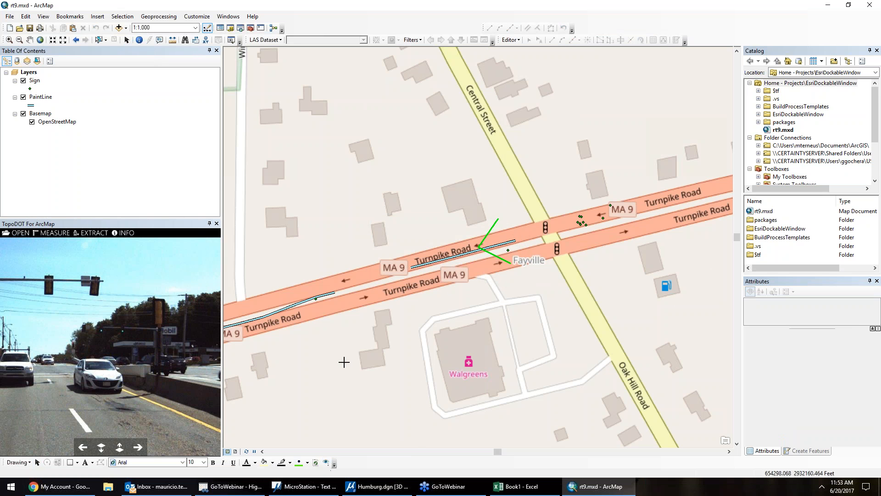
Load the street-level image on Turnpike Road at the Pleasant Street junction and look through the neighbouring images.
{"action": "scroll", "coordinate": [230, 360], "scroll_direction": "up", "scroll_amount": 1}
{"action": "scroll", "coordinate": [246, 356], "scroll_direction": "down", "scroll_amount": 3}
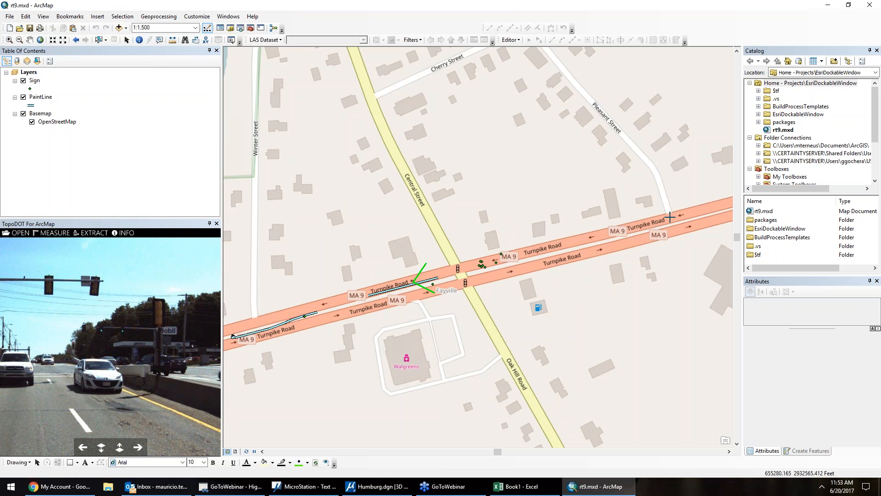
{"action": "left_click", "coordinate": [670, 217]}
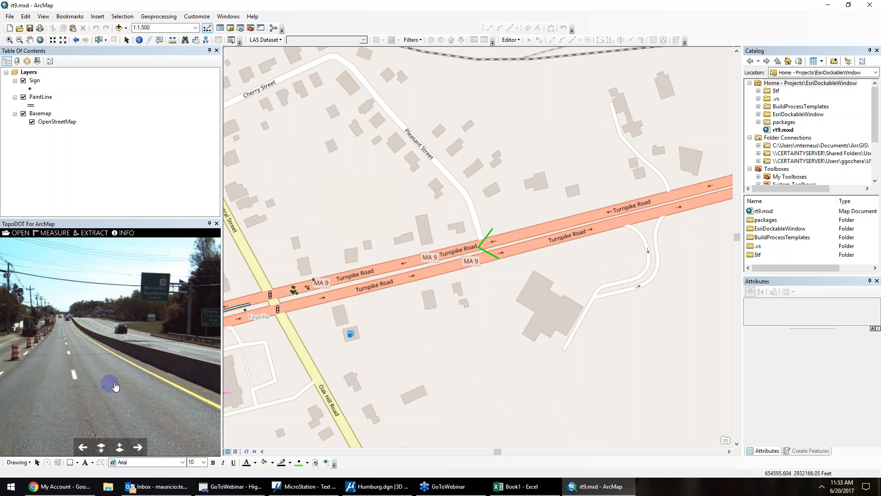
{"action": "left_click_drag", "start_coordinate": [116, 387], "coordinate": [206, 395]}
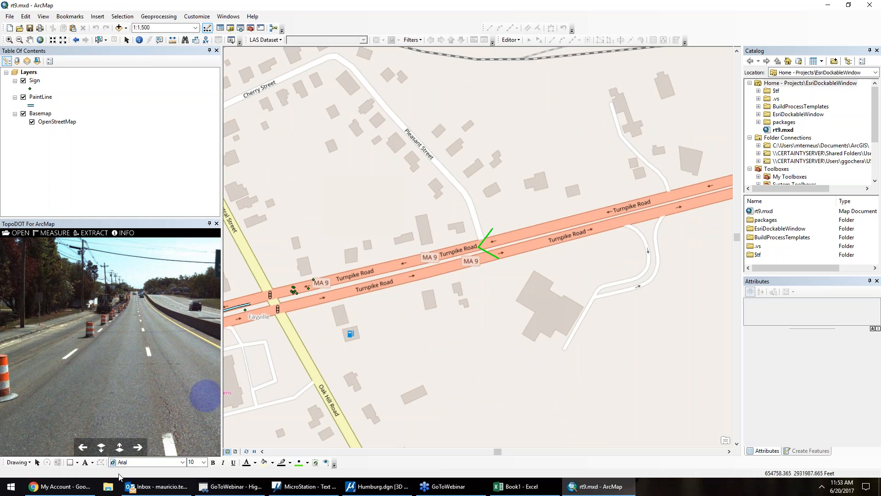
{"action": "left_click", "coordinate": [85, 449]}
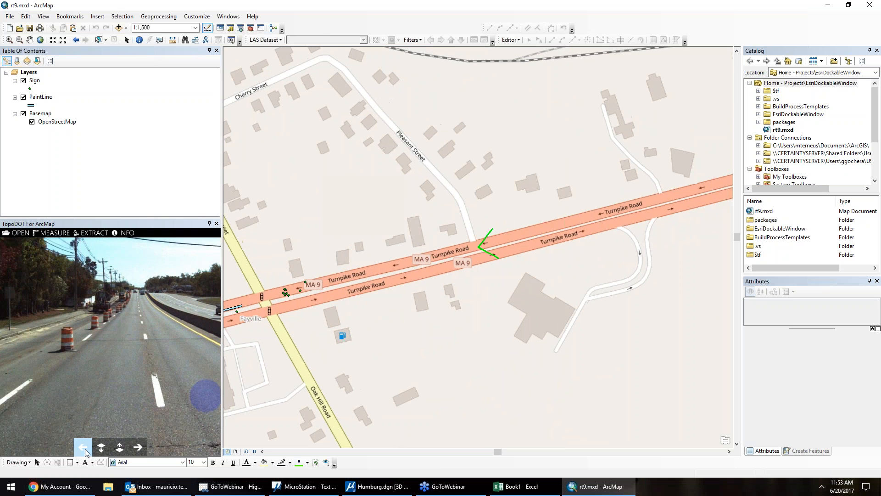
{"action": "left_click", "coordinate": [85, 450]}
{"action": "left_click", "coordinate": [145, 444]}
{"action": "left_click", "coordinate": [144, 444]}
{"action": "left_click", "coordinate": [145, 444]}
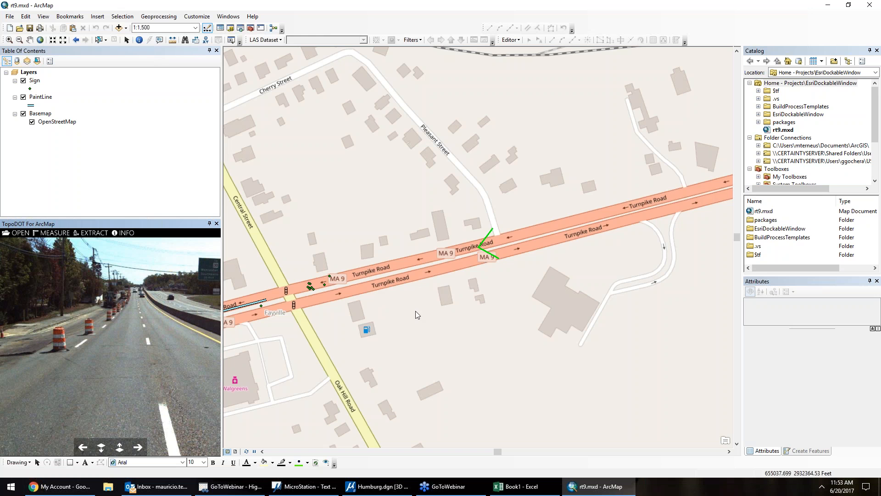
{"action": "middle_click_drag", "start_coordinate": [447, 253], "coordinate": [457, 276]}
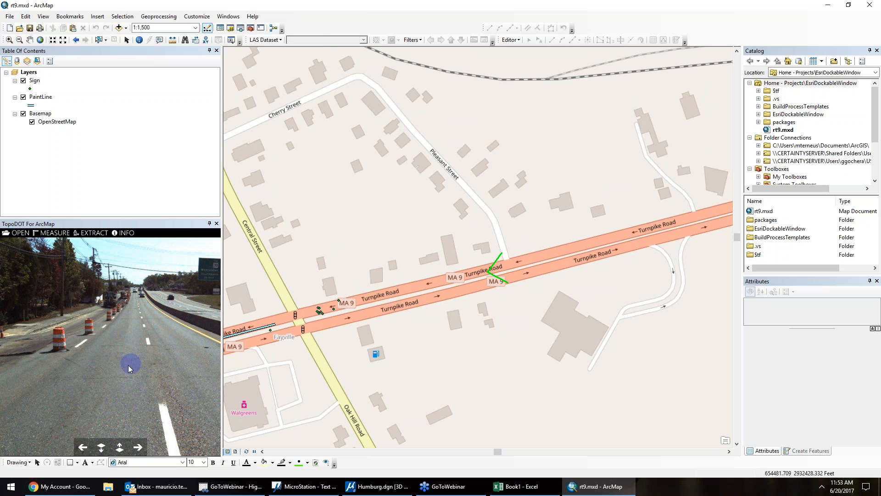
{"action": "left_click_drag", "start_coordinate": [79, 391], "coordinate": [197, 376]}
{"action": "left_click_drag", "start_coordinate": [42, 391], "coordinate": [26, 336]}
{"action": "mouse_move", "coordinate": [168, 344]}
{"action": "left_mouse_down"}
{"action": "mouse_move", "coordinate": [114, 340]}
{"action": "mouse_move", "coordinate": [25, 364]}
{"action": "mouse_move", "coordinate": [97, 381]}
{"action": "mouse_move", "coordinate": [122, 339]}
{"action": "left_mouse_up"}
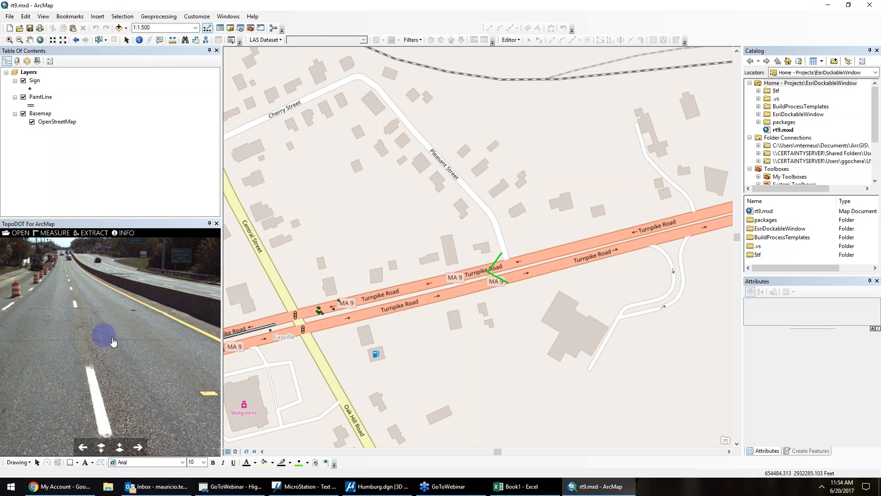
{"action": "left_click", "coordinate": [125, 355]}
{"action": "scroll", "coordinate": [125, 355], "scroll_direction": "down", "scroll_amount": 5}
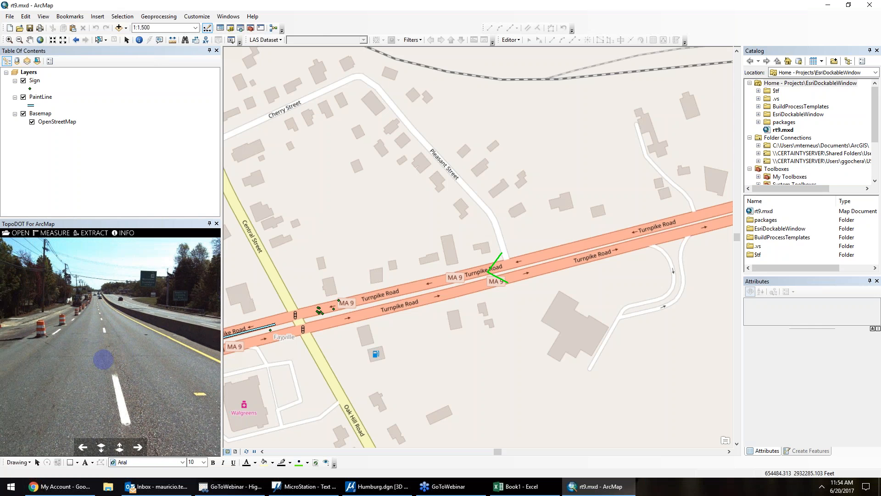
{"action": "mouse_move", "coordinate": [103, 359]}
{"action": "left_mouse_down"}
{"action": "mouse_move", "coordinate": [123, 369]}
{"action": "mouse_move", "coordinate": [106, 384]}
{"action": "mouse_move", "coordinate": [121, 375]}
{"action": "left_mouse_up"}
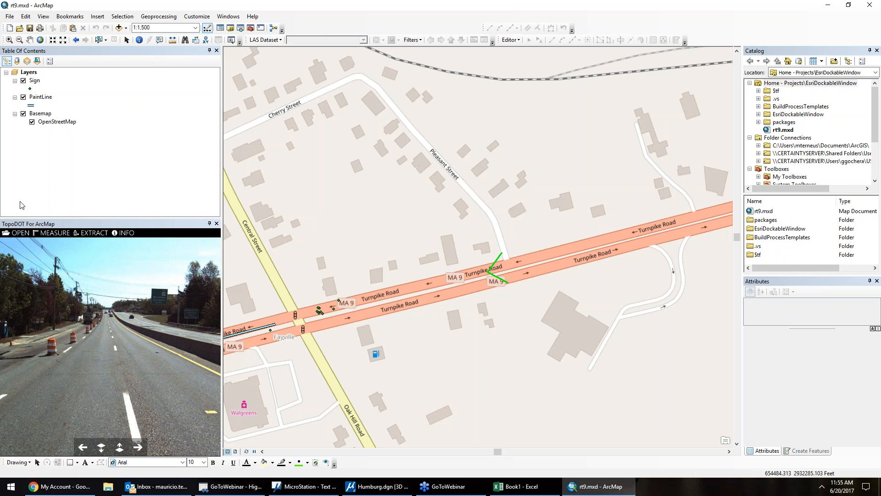
{"action": "middle_click_drag", "start_coordinate": [422, 285], "coordinate": [438, 286]}
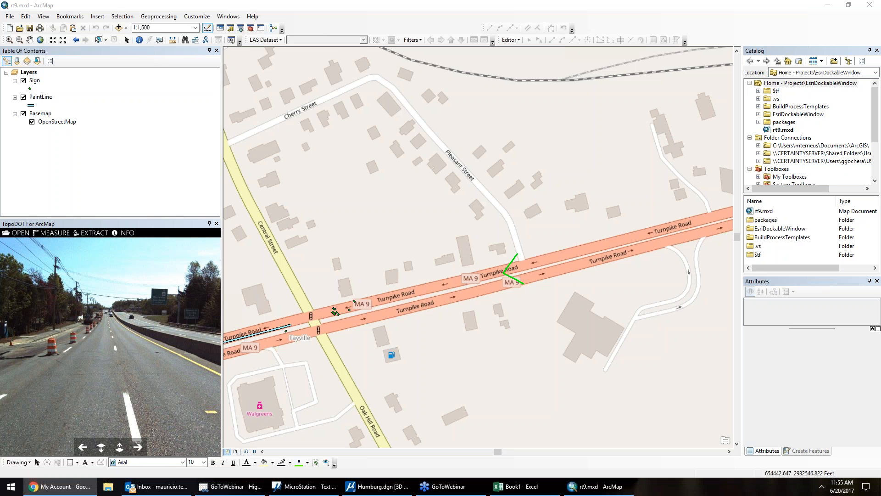
Switch to Chrome, go to certainty3d.com and open the C3D University Technotes page.
{"action": "key", "text": "ctrl+t"}
{"action": "left_click_drag", "start_coordinate": [0, 150], "coordinate": [456, 21]}
{"action": "mouse_move", "coordinate": [551, 58]}
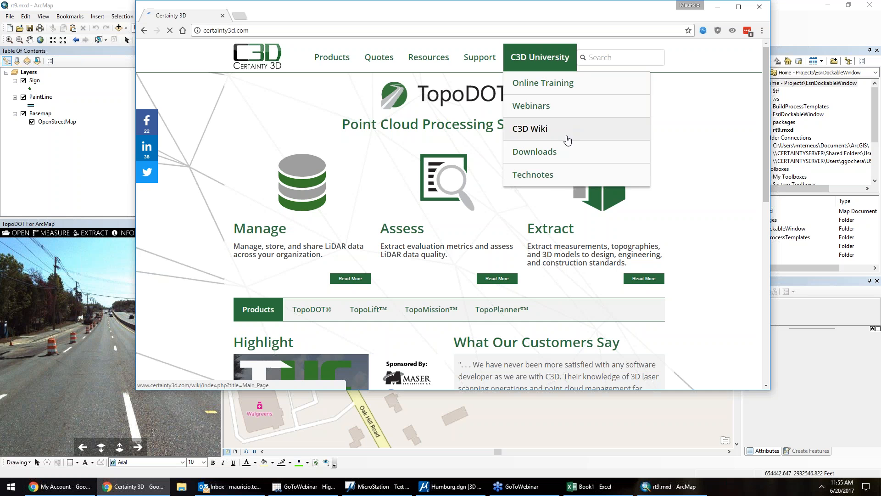
{"action": "left_click", "coordinate": [569, 175]}
Search the Technotes page for "requier" and look through the listed documents for system requirements.
{"action": "key", "text": "ctrl+f"}
{"action": "type", "text": "requier"}
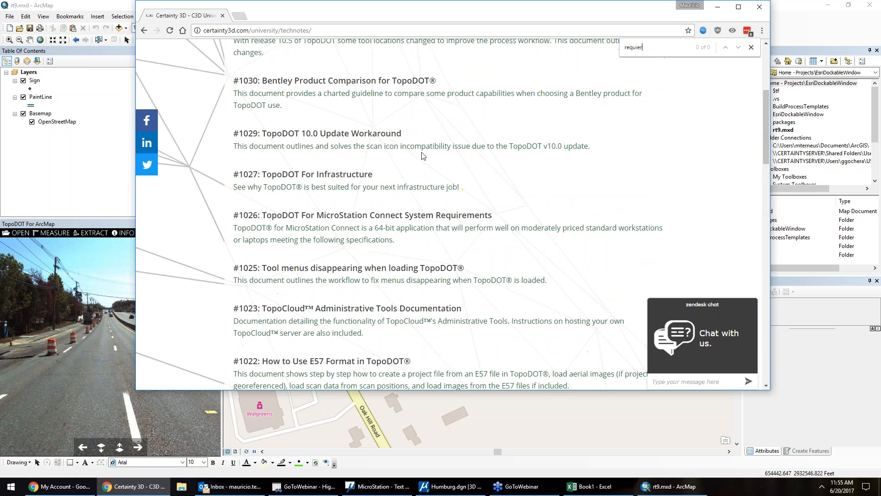
{"action": "key", "text": "ctrl+a"}
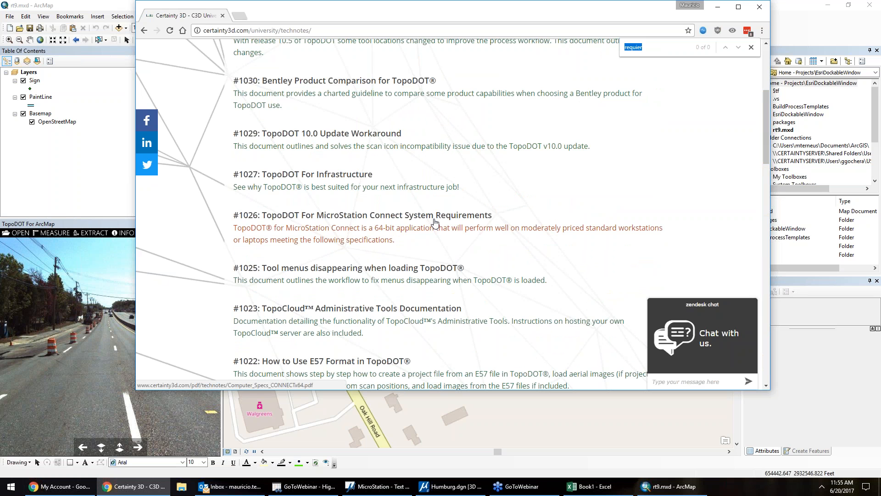
{"action": "scroll", "coordinate": [435, 224], "scroll_direction": "down", "scroll_amount": 6}
{"action": "scroll", "coordinate": [413, 226], "scroll_direction": "up", "scroll_amount": 6}
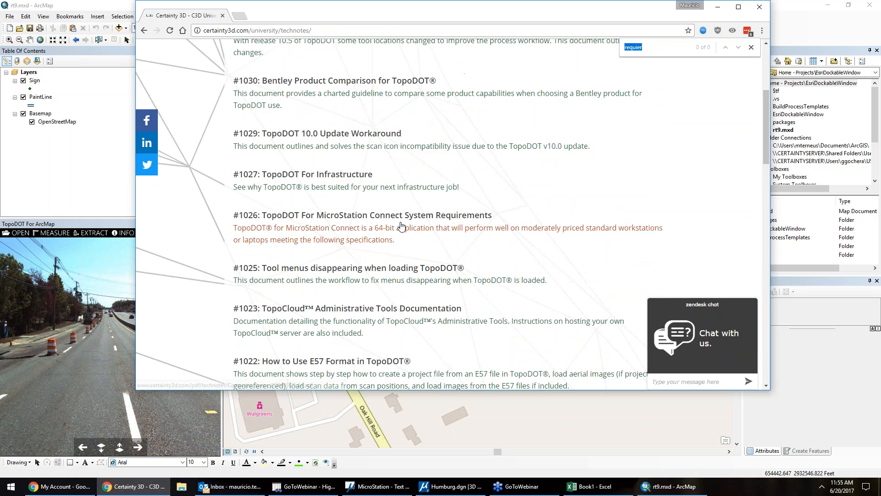
Open tech note #1026, TopoDOT For MicroStation Connect System Requirements, and review its minimum, mid-range and high-end specifications.
{"action": "left_click", "coordinate": [401, 225]}
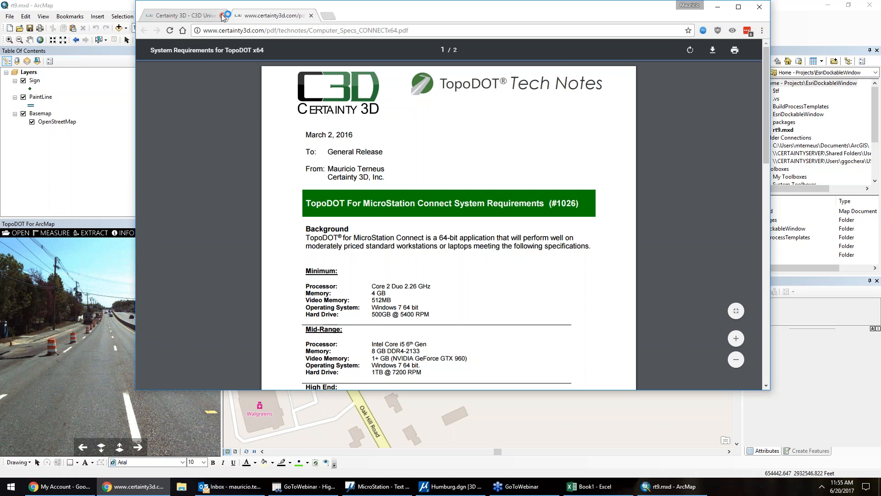
{"action": "scroll", "coordinate": [356, 167], "scroll_direction": "down", "scroll_amount": 6}
{"action": "scroll", "coordinate": [355, 167], "scroll_direction": "up", "scroll_amount": 1}
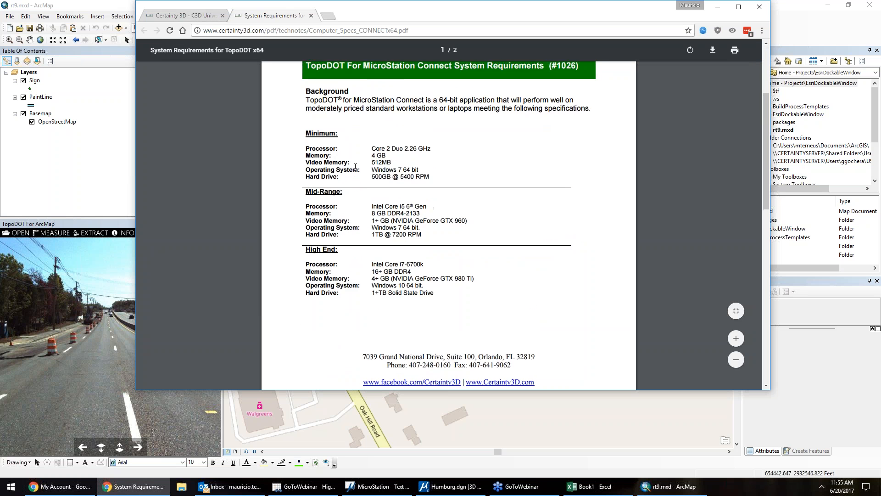
{"action": "scroll", "coordinate": [355, 167], "scroll_direction": "up", "scroll_amount": 1}
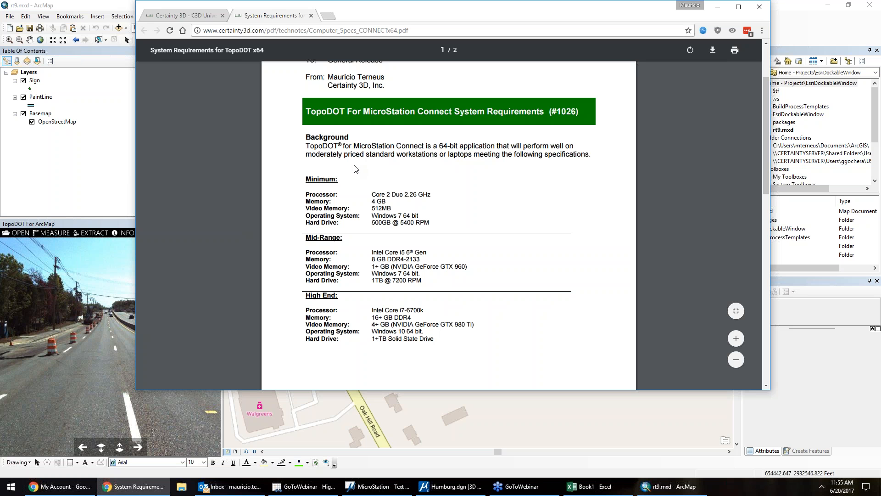
Return to ArcMap and look toward the roadside construction area in the street-level image.
{"action": "left_click", "coordinate": [846, 379]}
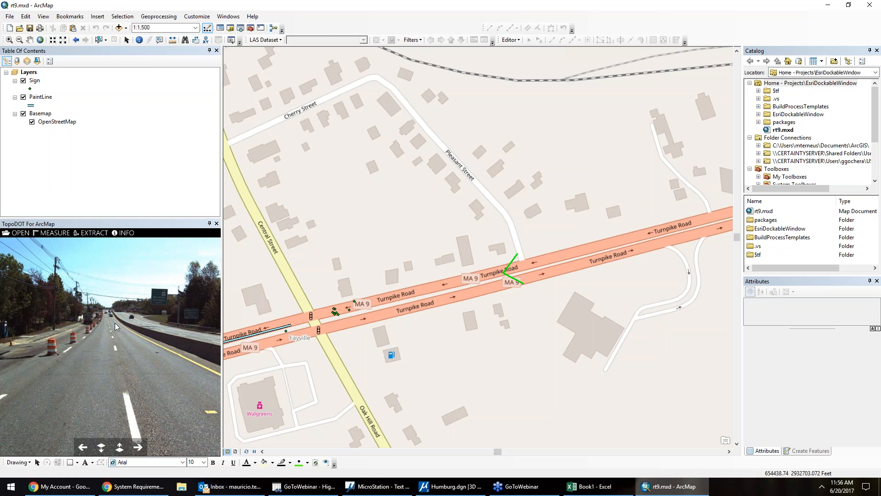
{"action": "left_click", "coordinate": [52, 374]}
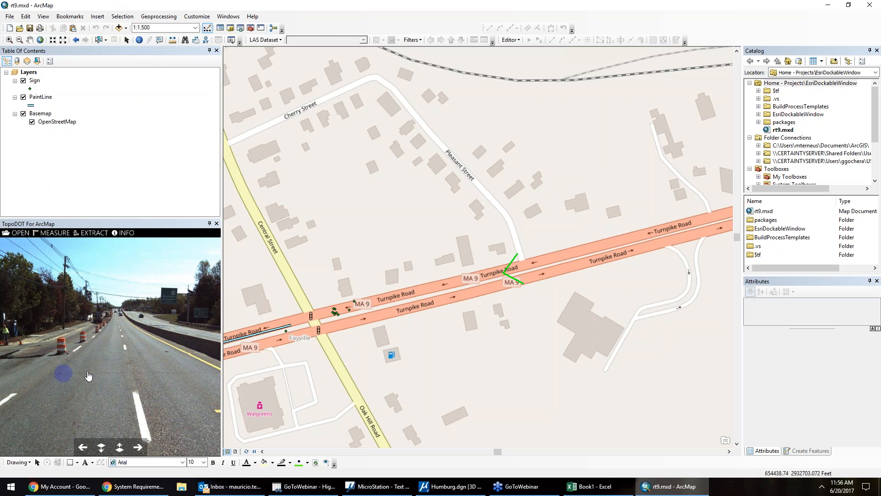
{"action": "mouse_move", "coordinate": [147, 369]}
{"action": "left_mouse_down"}
{"action": "mouse_move", "coordinate": [55, 369]}
{"action": "mouse_move", "coordinate": [173, 362]}
{"action": "mouse_move", "coordinate": [136, 370]}
{"action": "mouse_move", "coordinate": [137, 362]}
{"action": "left_mouse_up"}
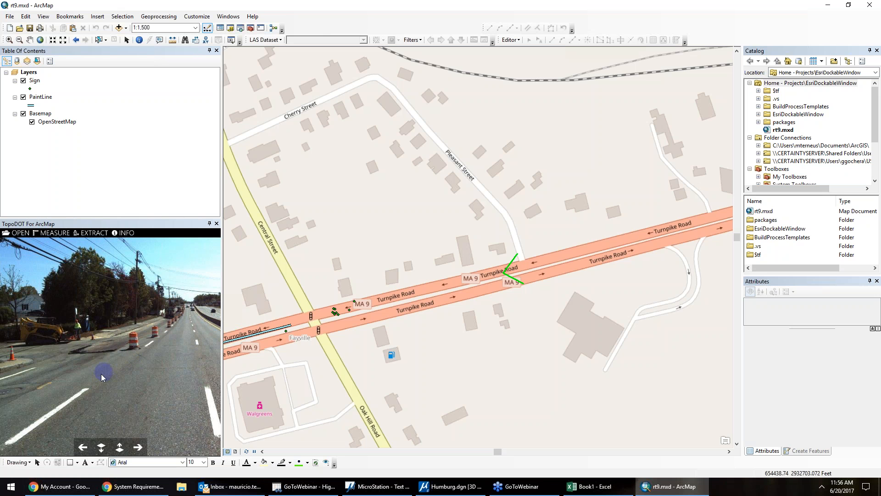
{"action": "left_click", "coordinate": [71, 395]}
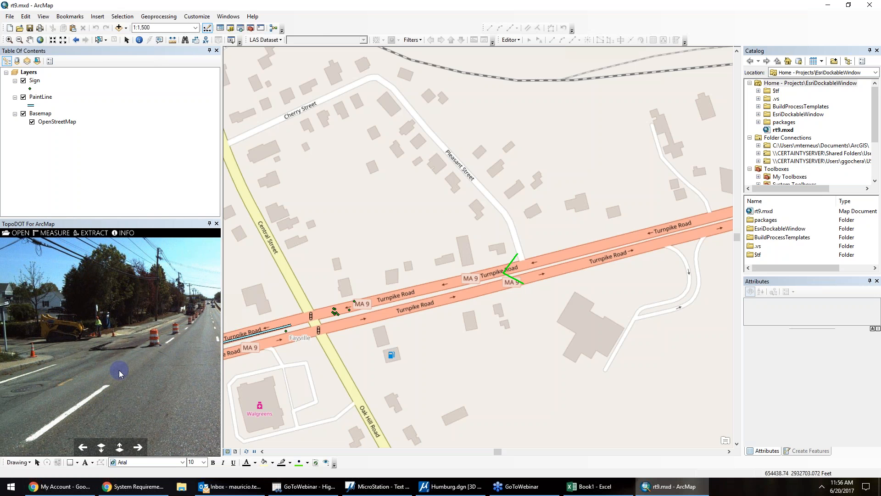
Measure the vertical clearance between the overhead utility wire and the road surface in the street-level image.
{"action": "mouse_move", "coordinate": [134, 348]}
{"action": "left_mouse_down"}
{"action": "mouse_move", "coordinate": [141, 382]}
{"action": "mouse_move", "coordinate": [150, 380]}
{"action": "left_mouse_up"}
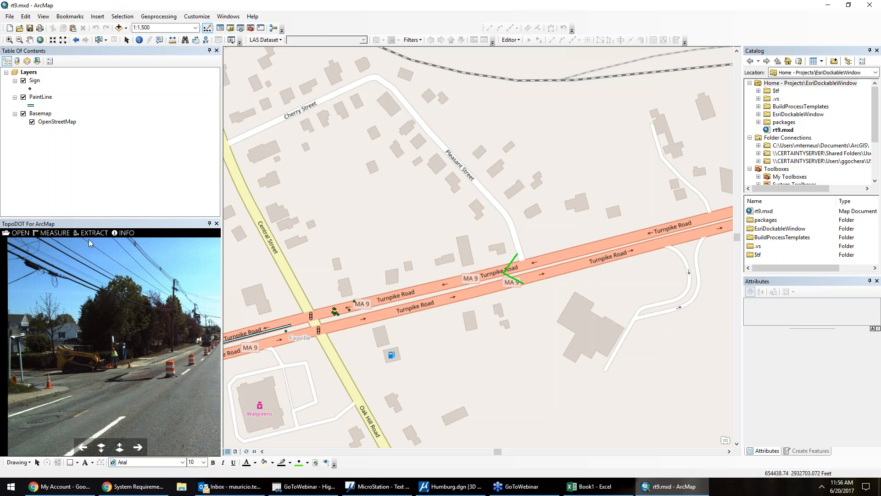
{"action": "left_click", "coordinate": [62, 235]}
{"action": "left_click", "coordinate": [78, 283]}
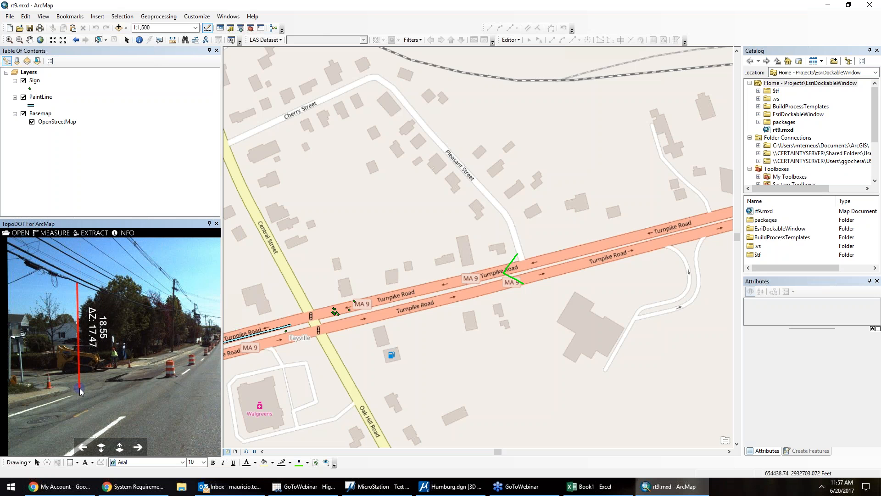
{"action": "right_click", "coordinate": [79, 388]}
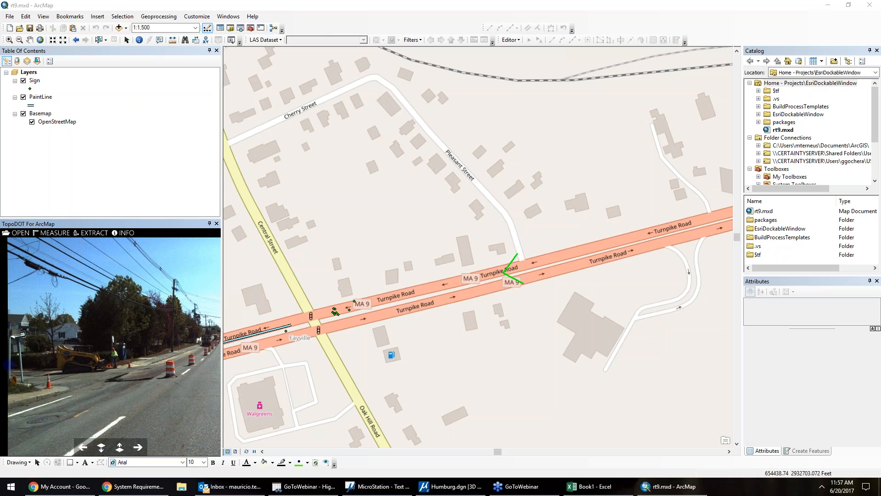
{"action": "left_click", "coordinate": [572, 287]}
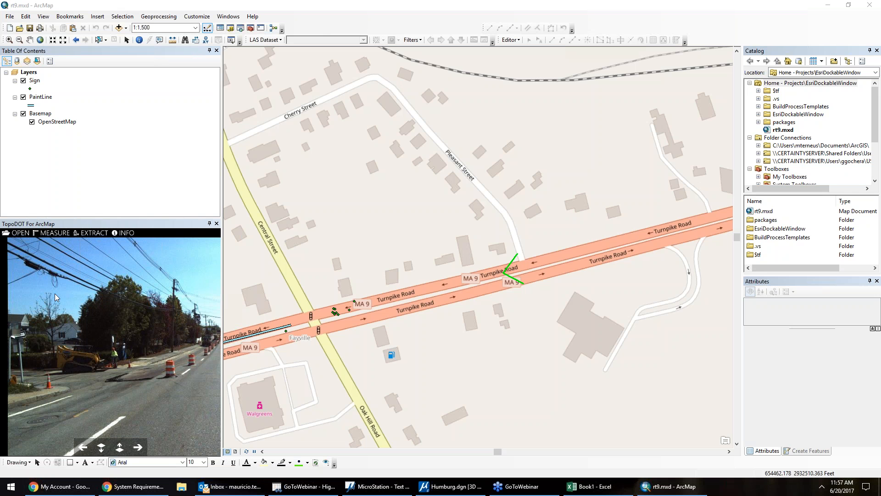
Measure the lane width between the two white paint lines in the street-level image.
{"action": "left_click_drag", "start_coordinate": [179, 400], "coordinate": [141, 400]}
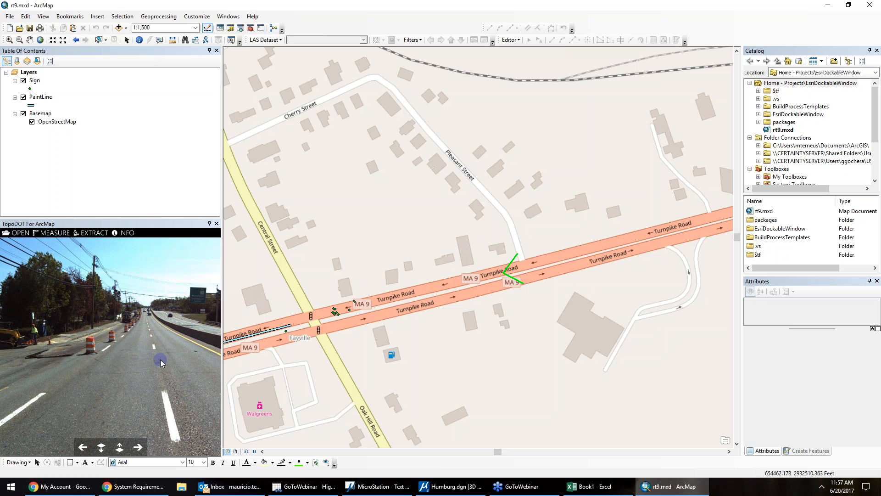
{"action": "left_click_drag", "start_coordinate": [76, 408], "coordinate": [96, 388]}
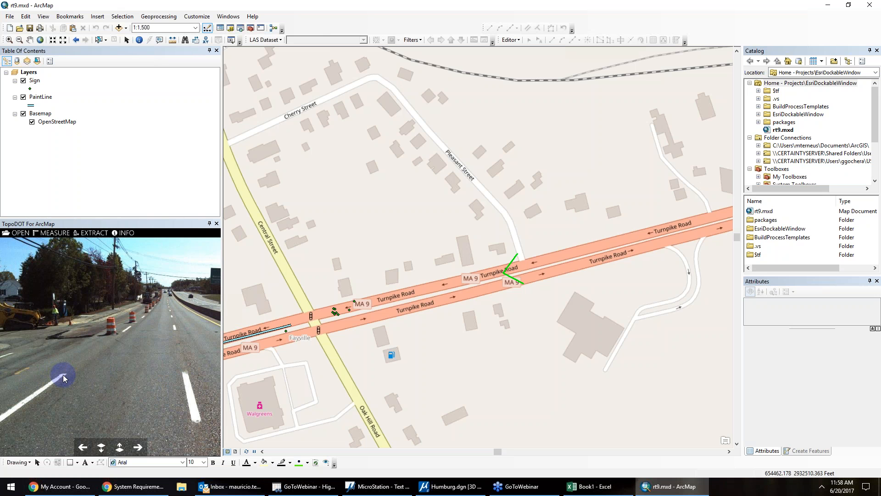
{"action": "left_click", "coordinate": [189, 394]}
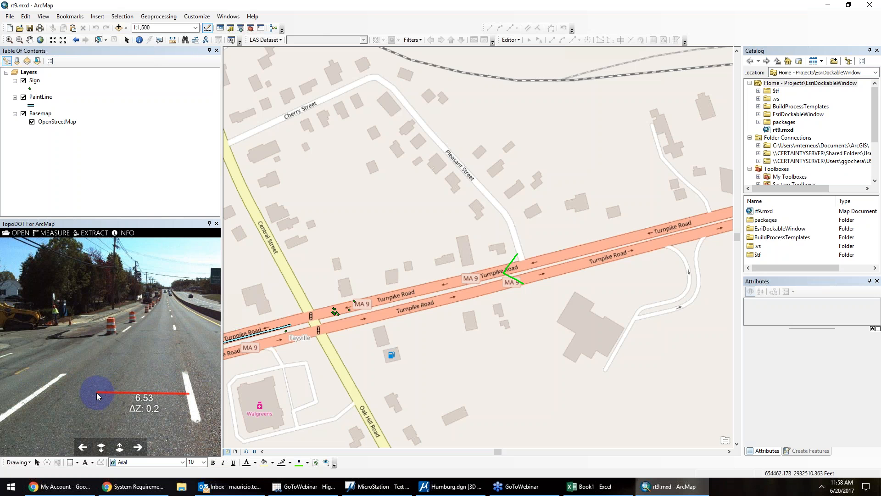
{"action": "left_click", "coordinate": [48, 386]}
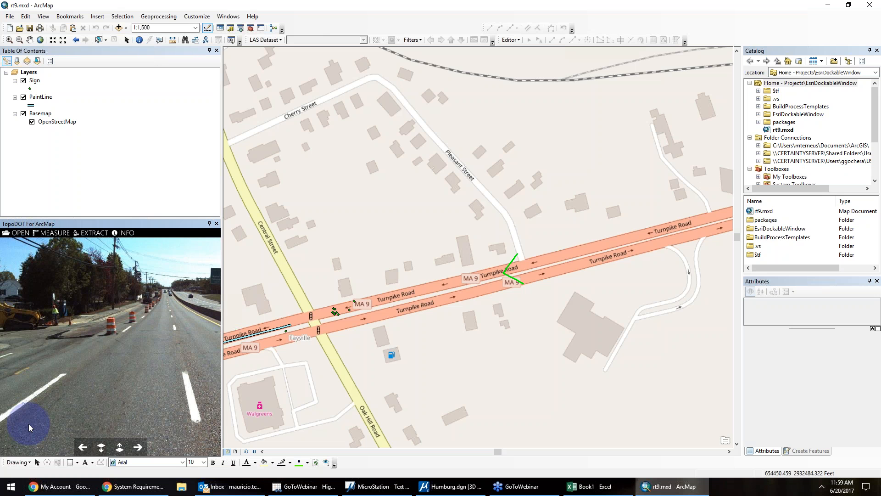
Switch to Chrome to view the start of the TopoDOT system requirements tech note #1026, and return to ArcMap.
{"action": "left_click_drag", "start_coordinate": [61, 383], "coordinate": [93, 424]}
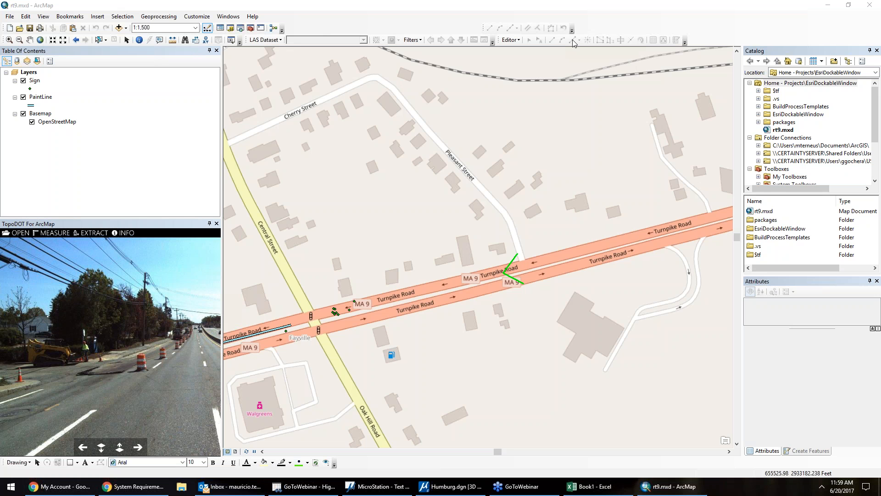
{"action": "left_click", "coordinate": [121, 493]}
{"action": "scroll", "coordinate": [430, 171], "scroll_direction": "up", "scroll_amount": 3}
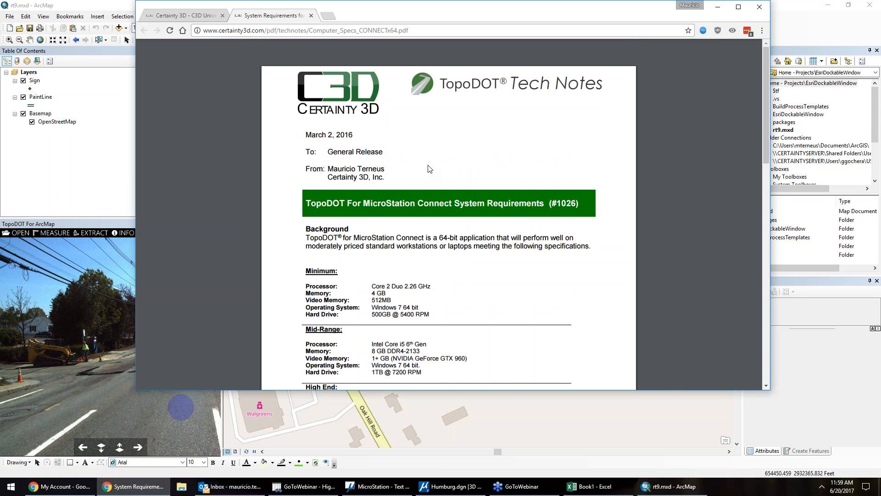
{"action": "left_click", "coordinate": [104, 5]}
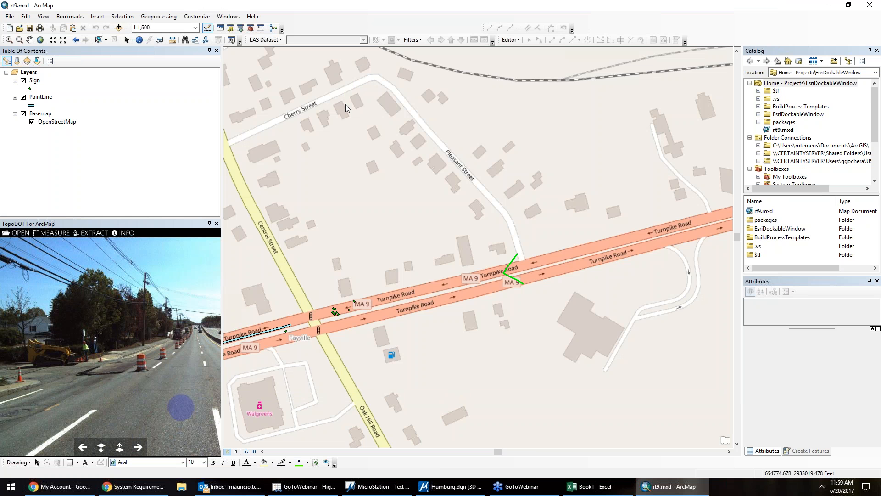